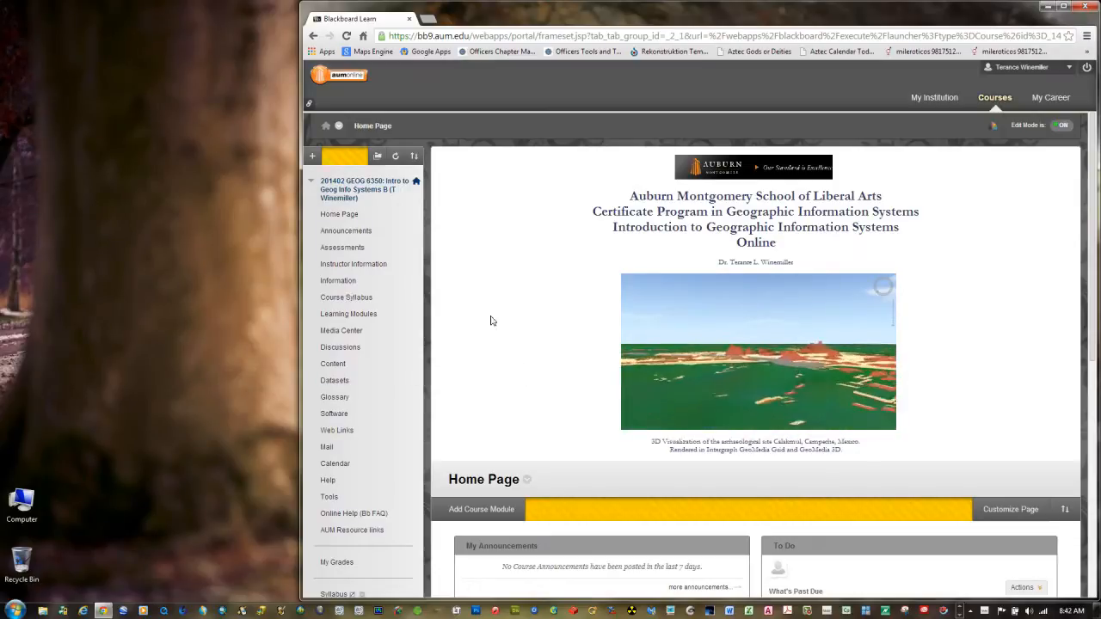
- Download Lab 6 Data.zip from the Topic Six: Working with Scanned Images and Digitizing learning module
{"action": "left_click", "coordinate": [340, 320]}
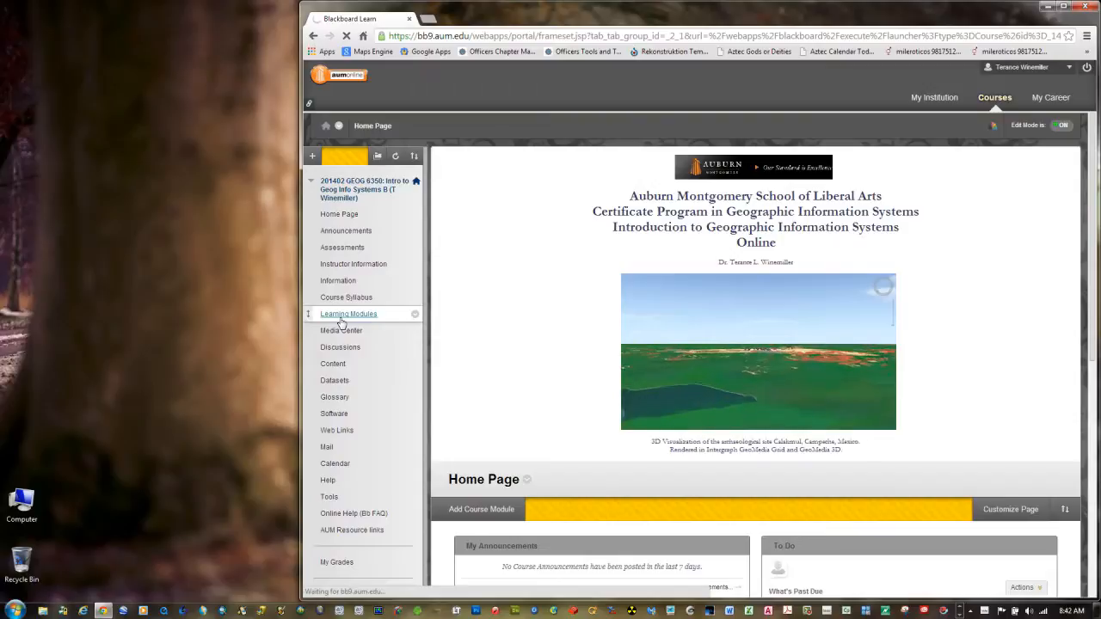
{"action": "scroll", "coordinate": [781, 393], "scroll_direction": "down", "scroll_amount": 3}
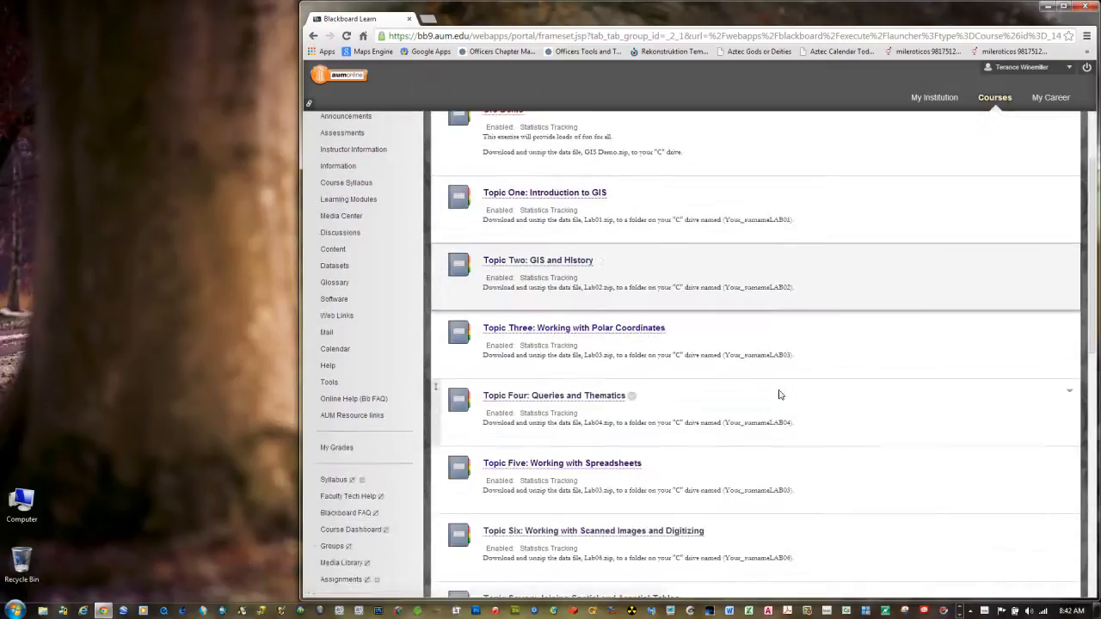
{"action": "left_click", "coordinate": [615, 540]}
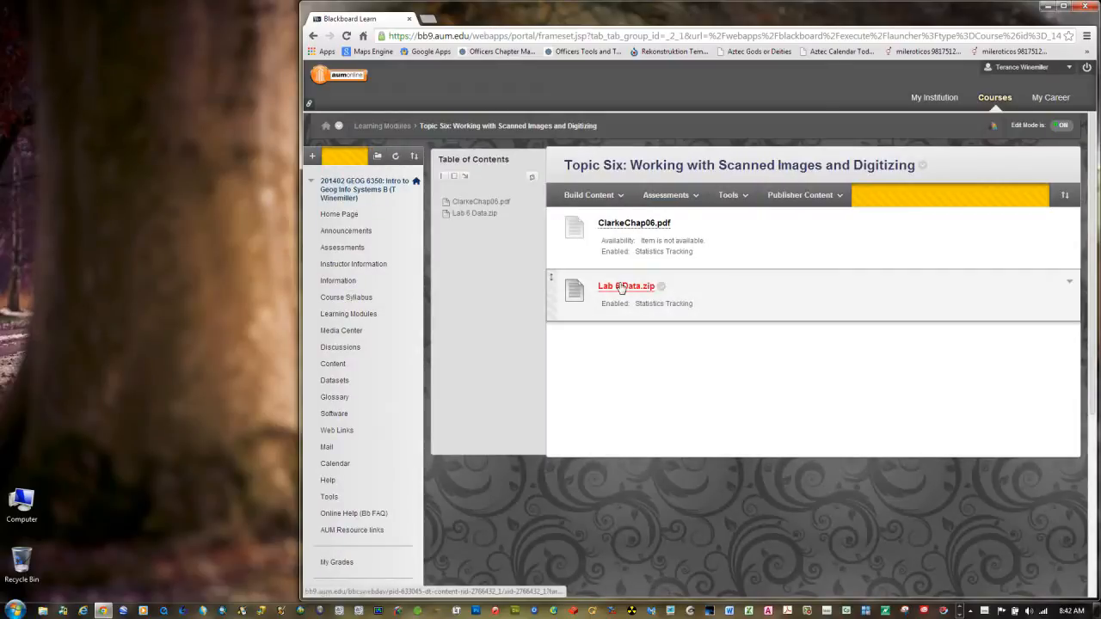
{"action": "left_click", "coordinate": [619, 287]}
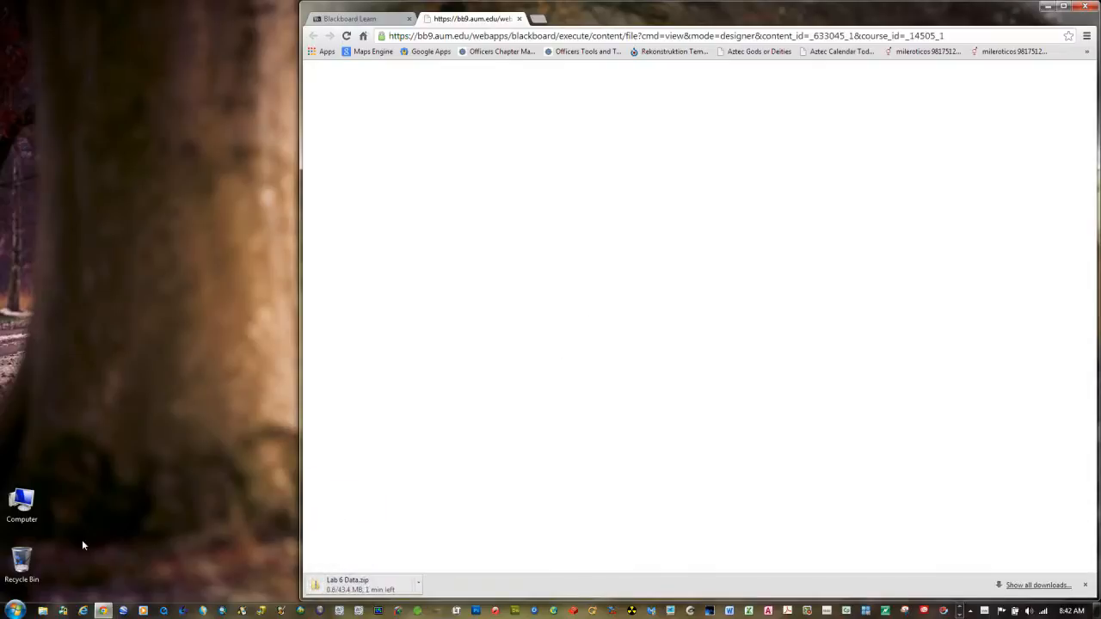
- Create a folder on Local Disk (C:) named with the surname followed by LAB06, and open it
{"action": "double_click", "coordinate": [24, 503]}
{"action": "double_click", "coordinate": [242, 99]}
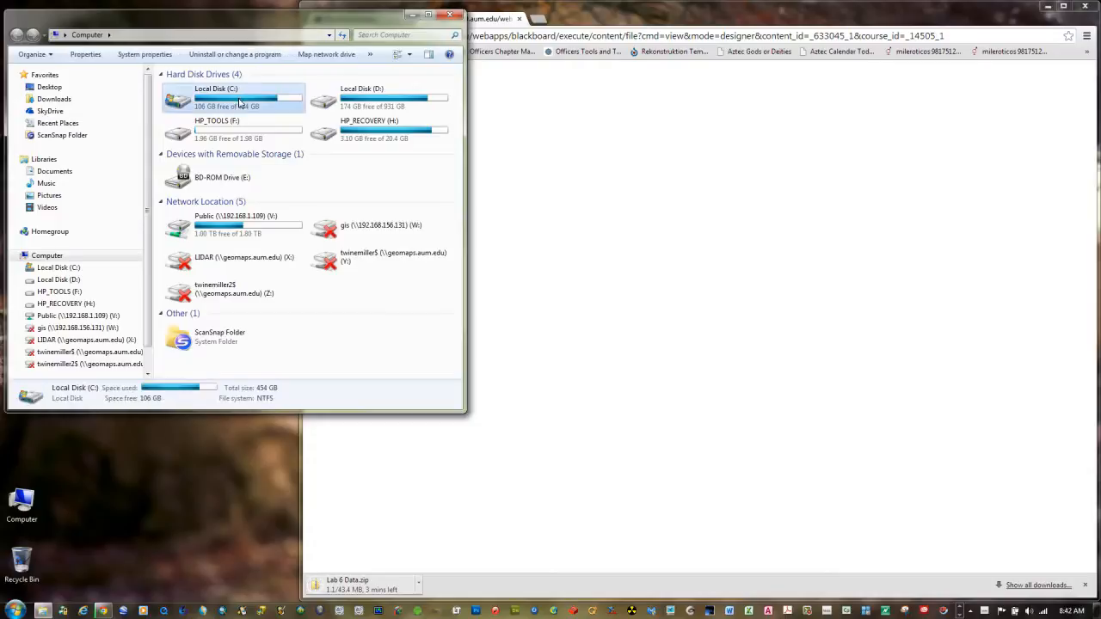
{"action": "left_click", "coordinate": [176, 54]}
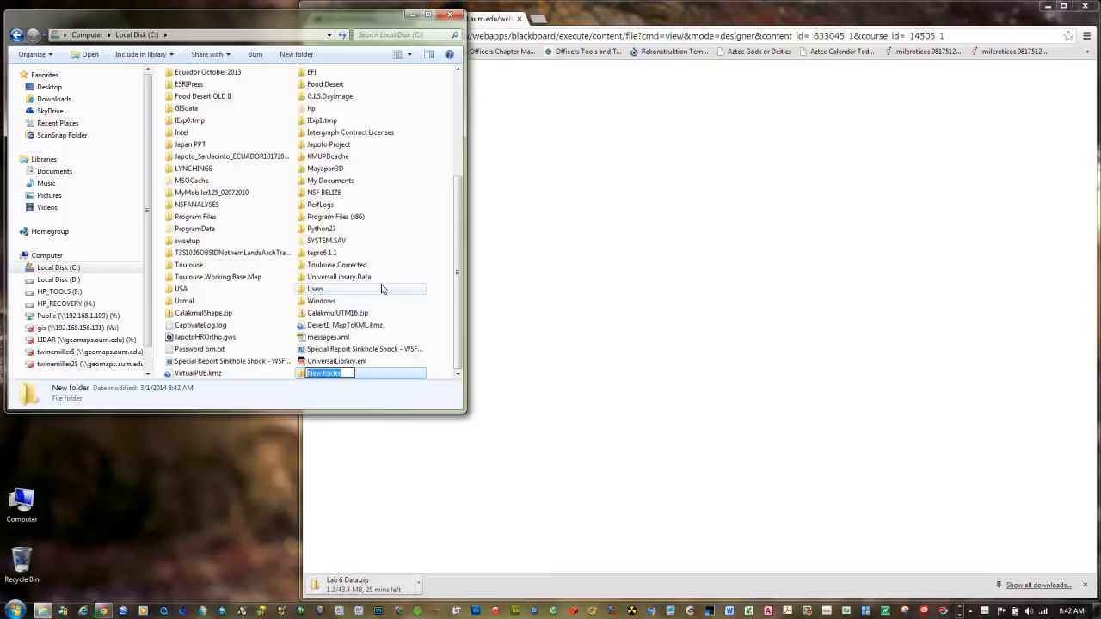
{"action": "type", "text": "W"}
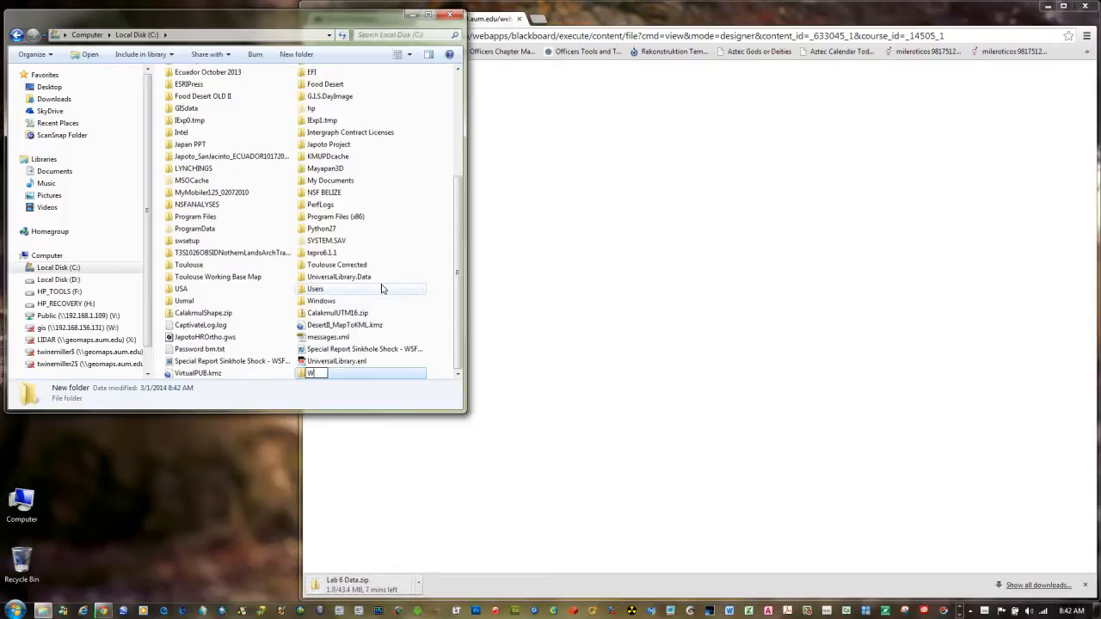
{"action": "type", "text": "inemill"}
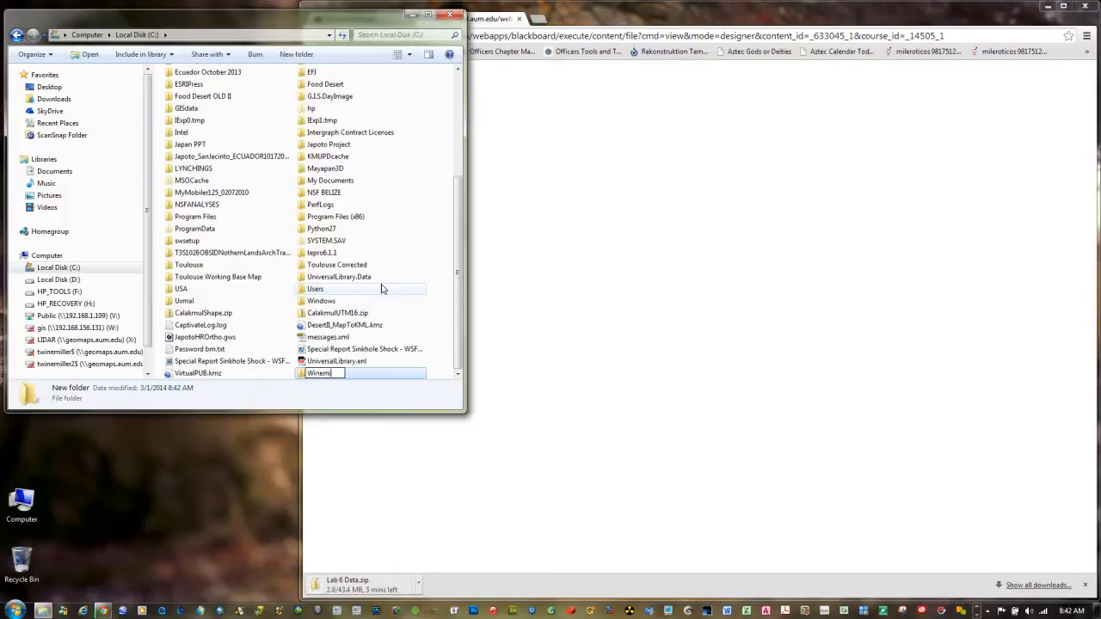
{"action": "type", "text": "erLAB66"}
{"action": "key", "text": "Return"}
{"action": "double_click", "coordinate": [299, 375]}
- Open the downloaded Lab 6 Data.zip, copy all its contents into the new LAB06 folder, and close the archive
{"action": "left_click", "coordinate": [344, 585]}
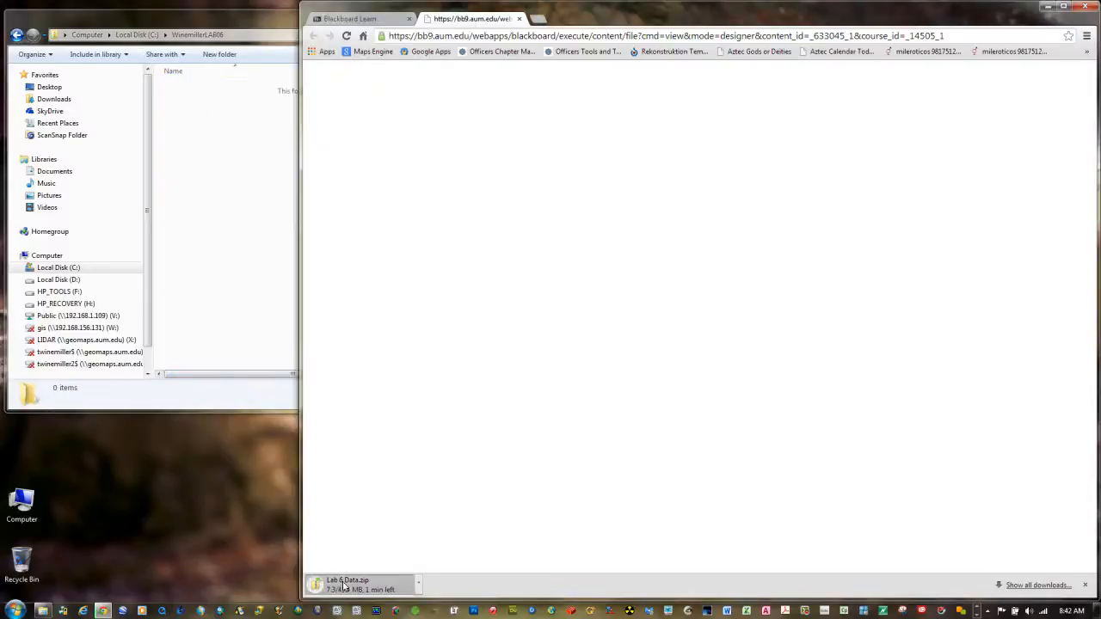
{"action": "left_click", "coordinate": [344, 586]}
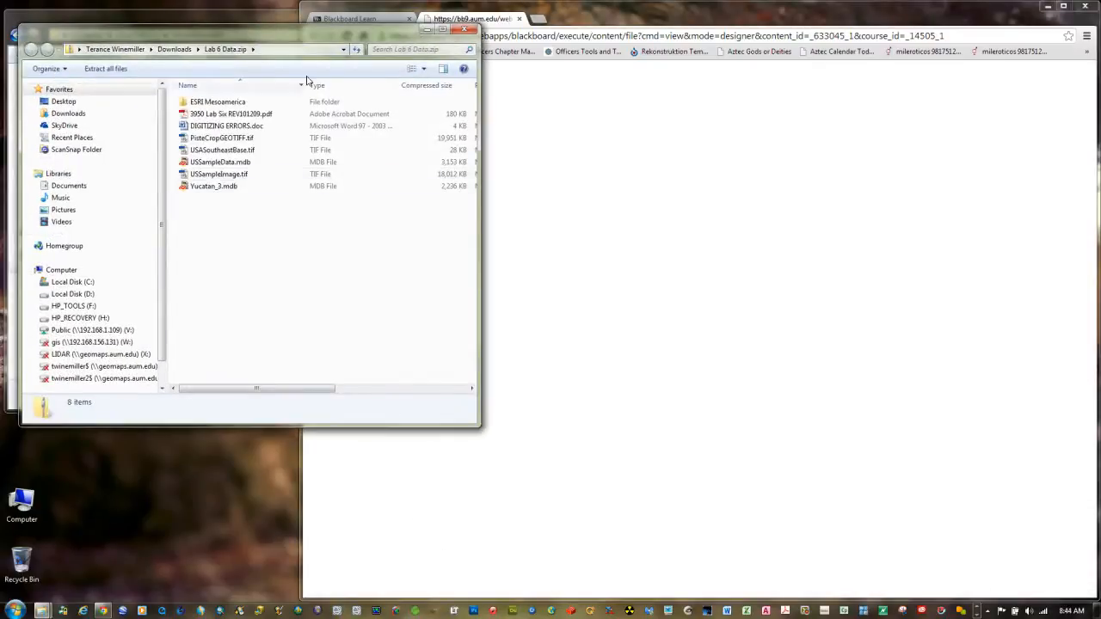
{"action": "left_click_drag", "start_coordinate": [293, 43], "coordinate": [691, 109]}
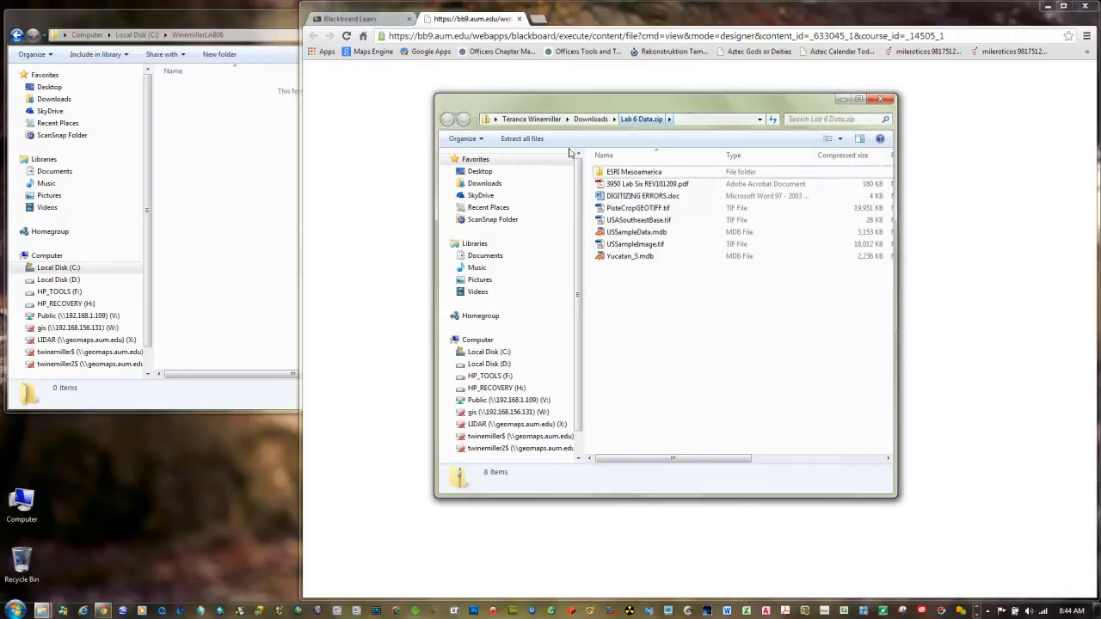
{"action": "left_click", "coordinate": [206, 19]}
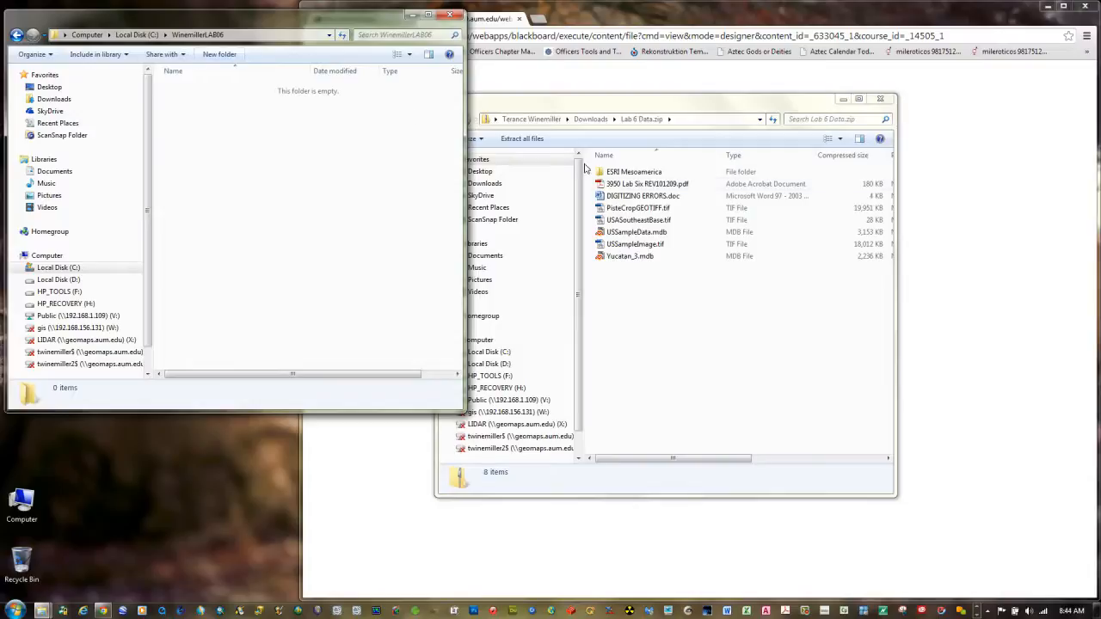
{"action": "left_click_drag", "start_coordinate": [589, 171], "coordinate": [228, 227]}
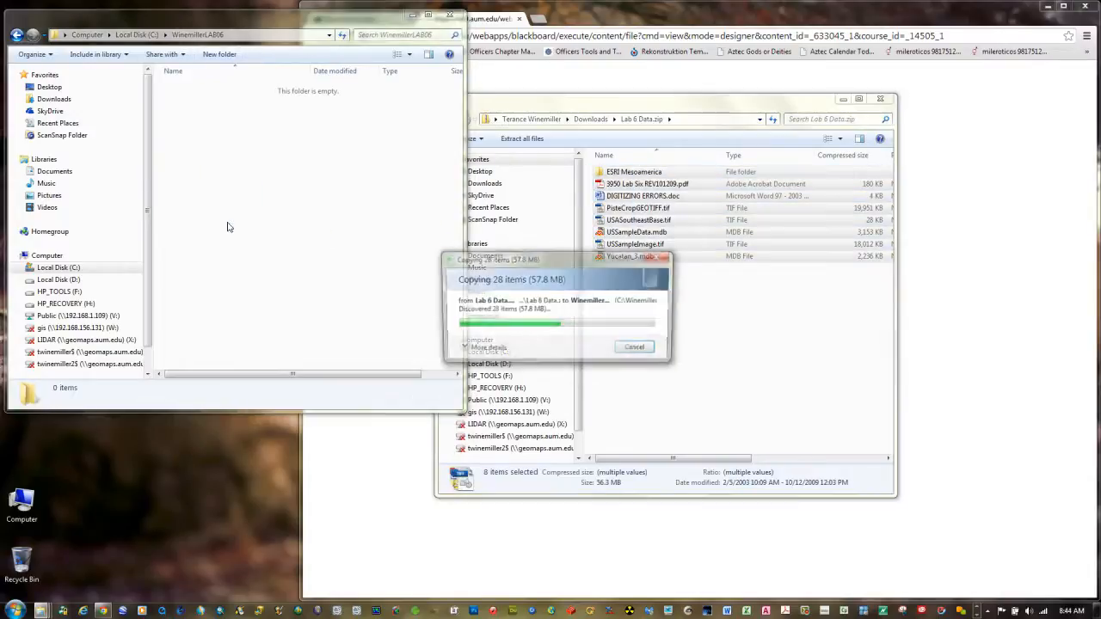
{"action": "left_click", "coordinate": [880, 99]}
{"action": "left_click", "coordinate": [362, 284]}
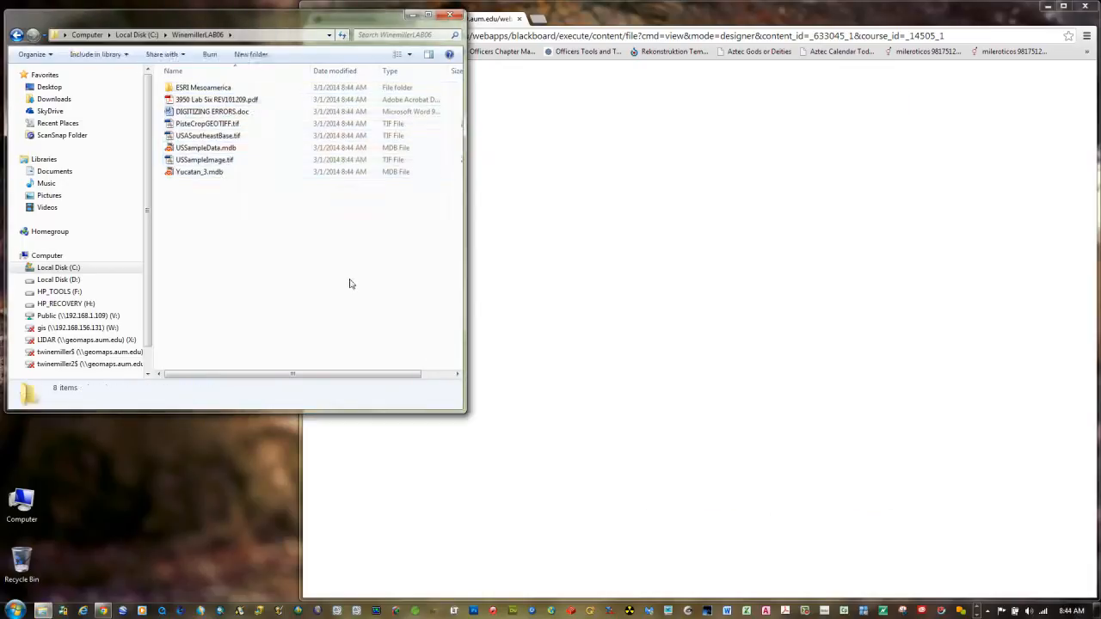
- Open 3950 Lab Six REV101209.pdf from the LAB06 folder and read through the lab instructions on both pages
{"action": "left_click", "coordinate": [1048, 6]}
{"action": "left_click_drag", "start_coordinate": [333, 30], "coordinate": [482, 37]}
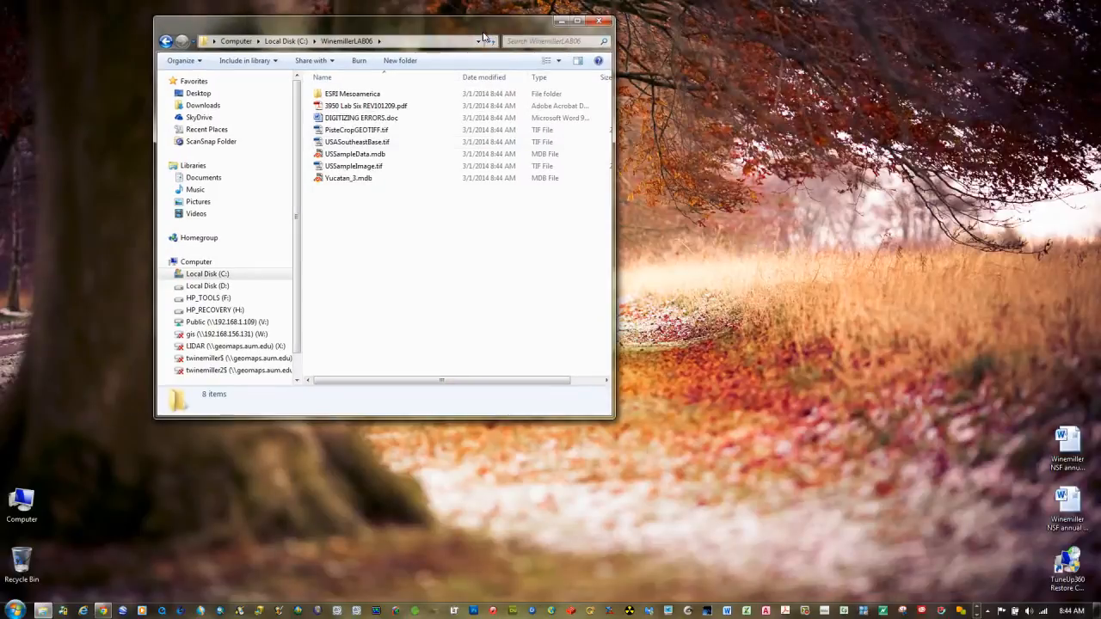
{"action": "double_click", "coordinate": [324, 106]}
{"action": "scroll", "coordinate": [492, 232], "scroll_direction": "down", "scroll_amount": 10}
{"action": "scroll", "coordinate": [492, 232], "scroll_direction": "down", "scroll_amount": 15}
{"action": "scroll", "coordinate": [493, 237], "scroll_direction": "down", "scroll_amount": 6}
{"action": "scroll", "coordinate": [534, 278], "scroll_direction": "up", "scroll_amount": 8}
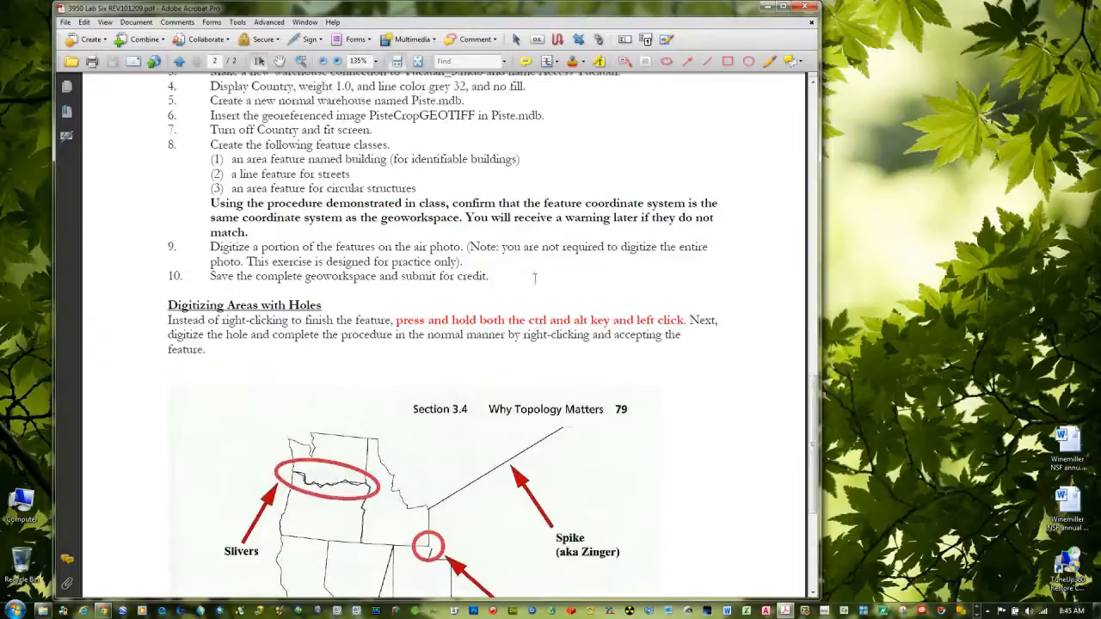
{"action": "scroll", "coordinate": [534, 278], "scroll_direction": "up", "scroll_amount": 20}
{"action": "scroll", "coordinate": [534, 278], "scroll_direction": "up", "scroll_amount": 2}
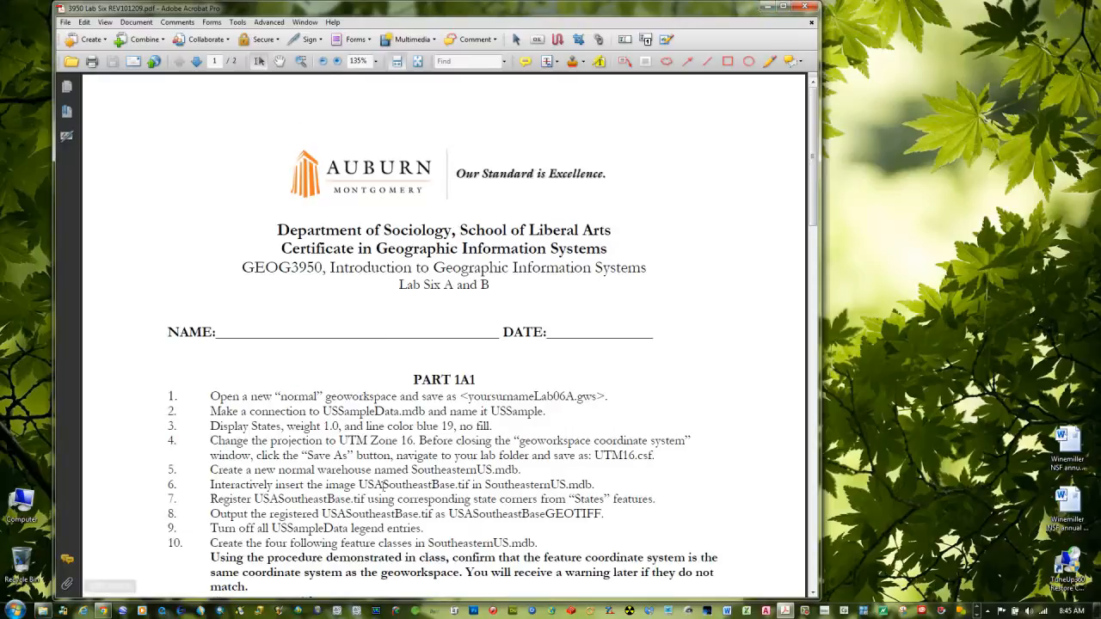
{"action": "scroll", "coordinate": [385, 492], "scroll_direction": "down", "scroll_amount": 2}
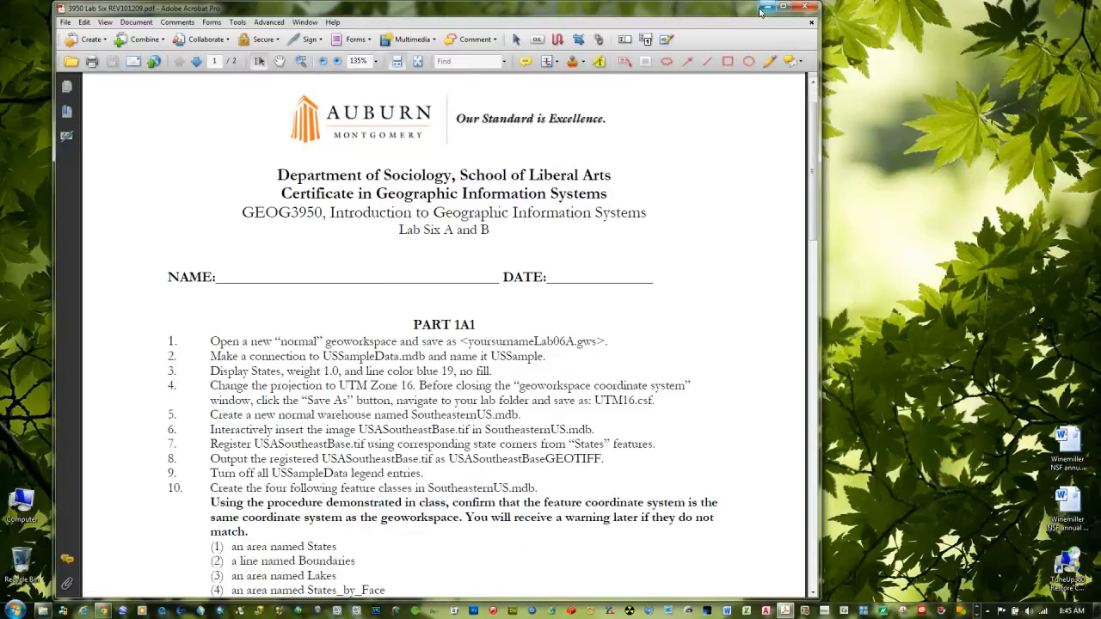
{"action": "left_click", "coordinate": [764, 7]}
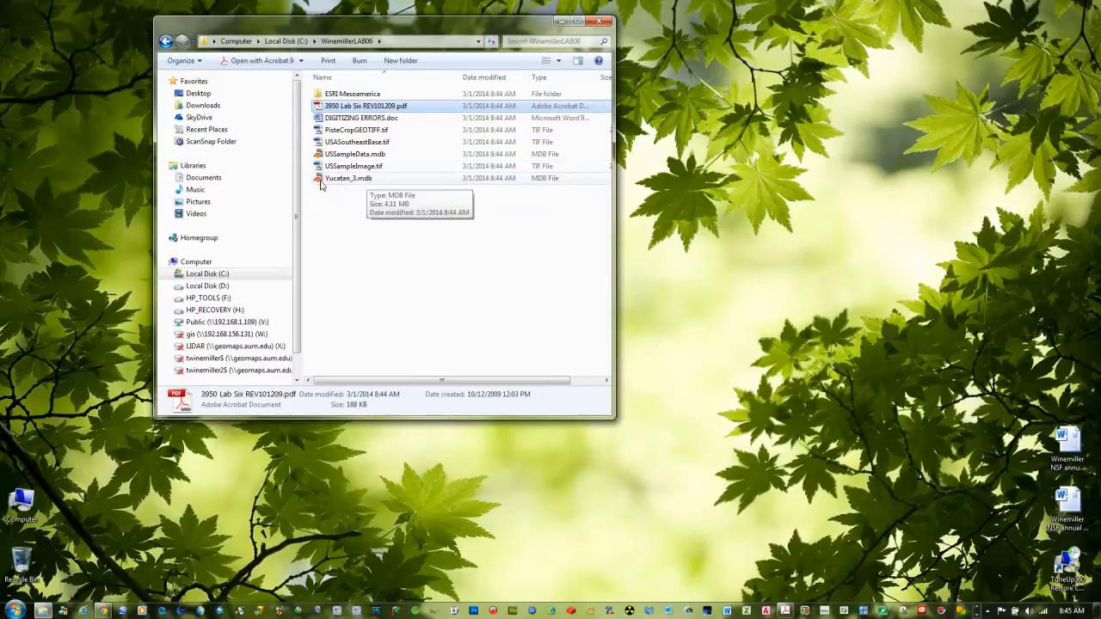
- View the scanned map USASoutheastBase.tif from the LAB06 folder, then close it
{"action": "double_click", "coordinate": [351, 143]}
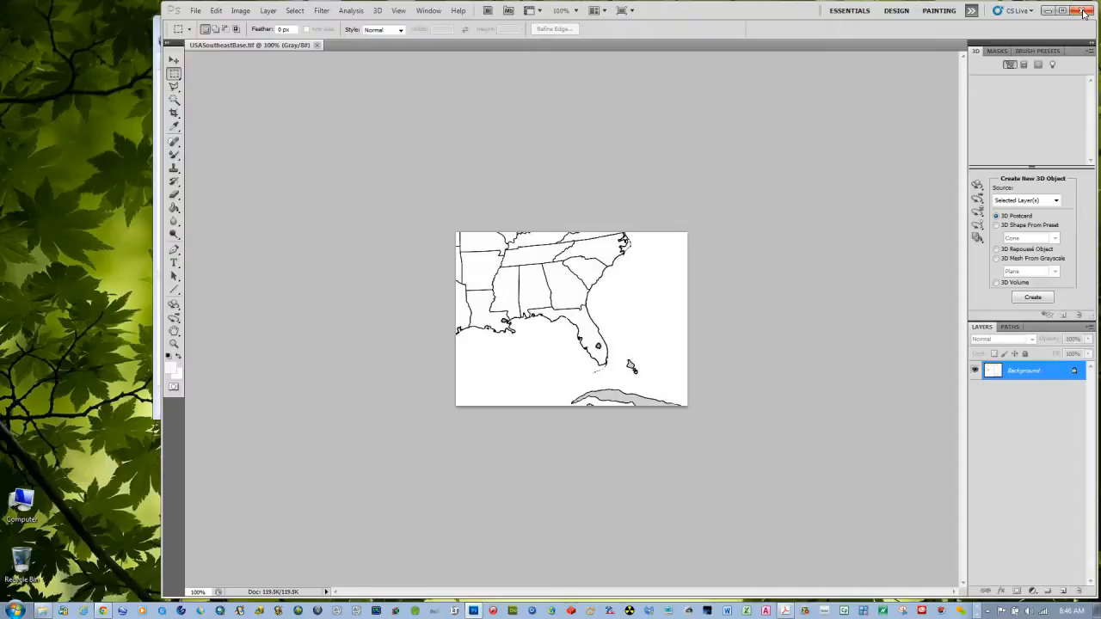
{"action": "left_click", "coordinate": [1084, 12]}
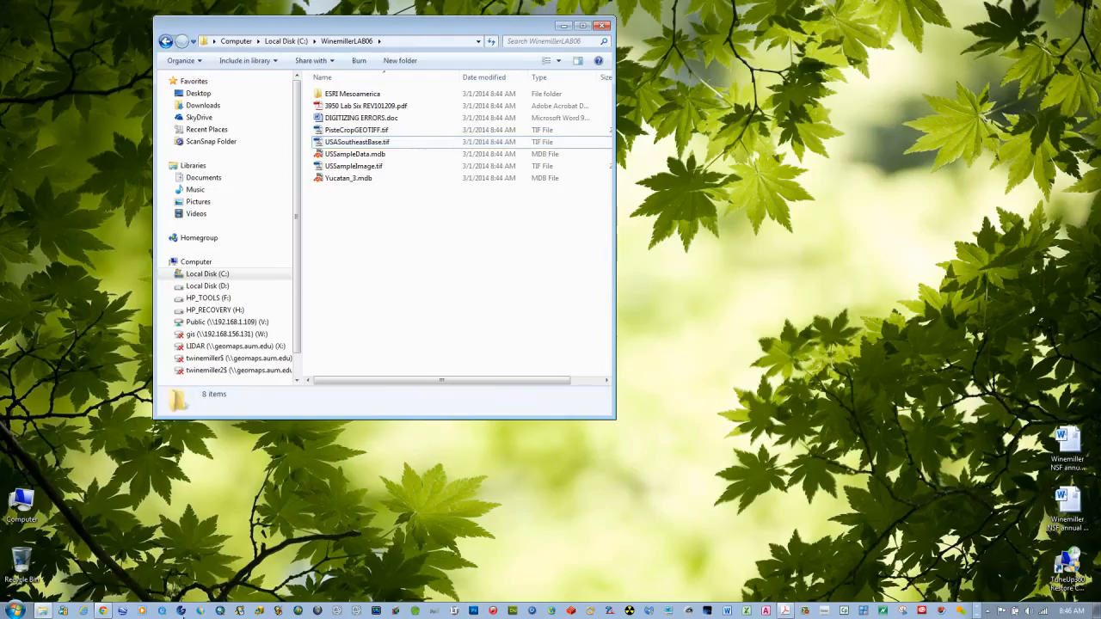
- Switch to GeoMedia Professional, create a blank GeoWorkspace, and enlarge its map window to fill the workspace
{"action": "left_click", "coordinate": [180, 612]}
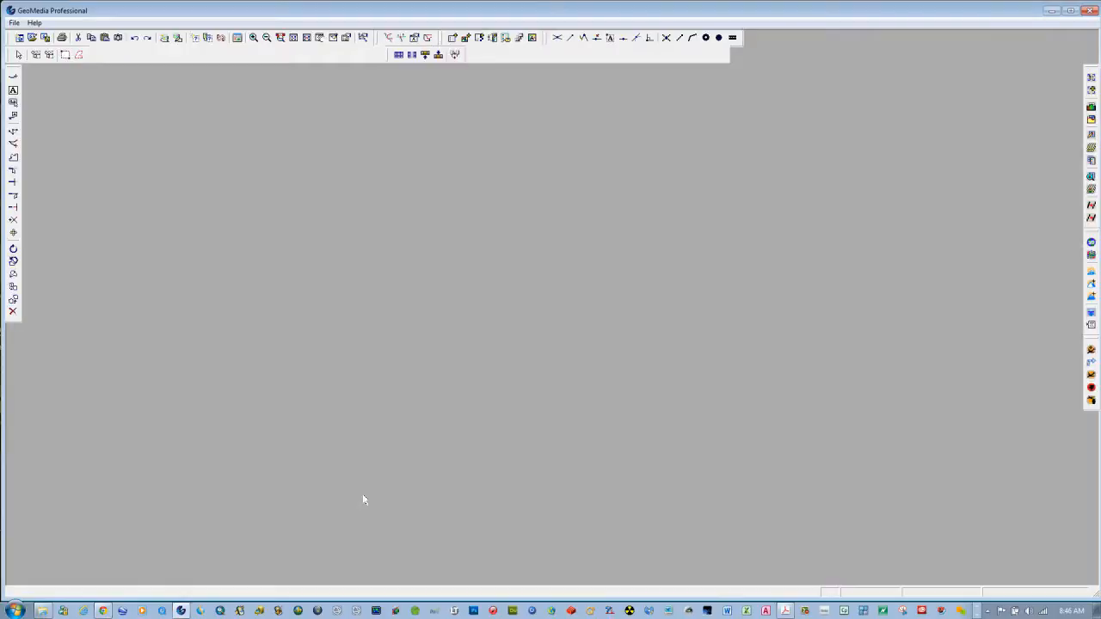
{"action": "left_click", "coordinate": [491, 247]}
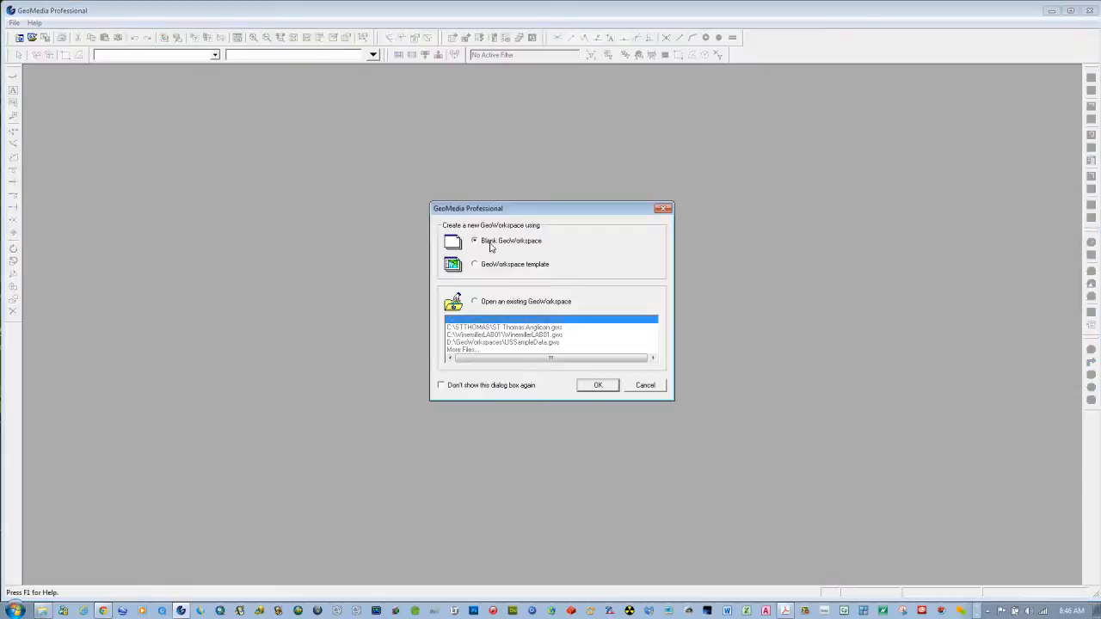
{"action": "left_click", "coordinate": [599, 384]}
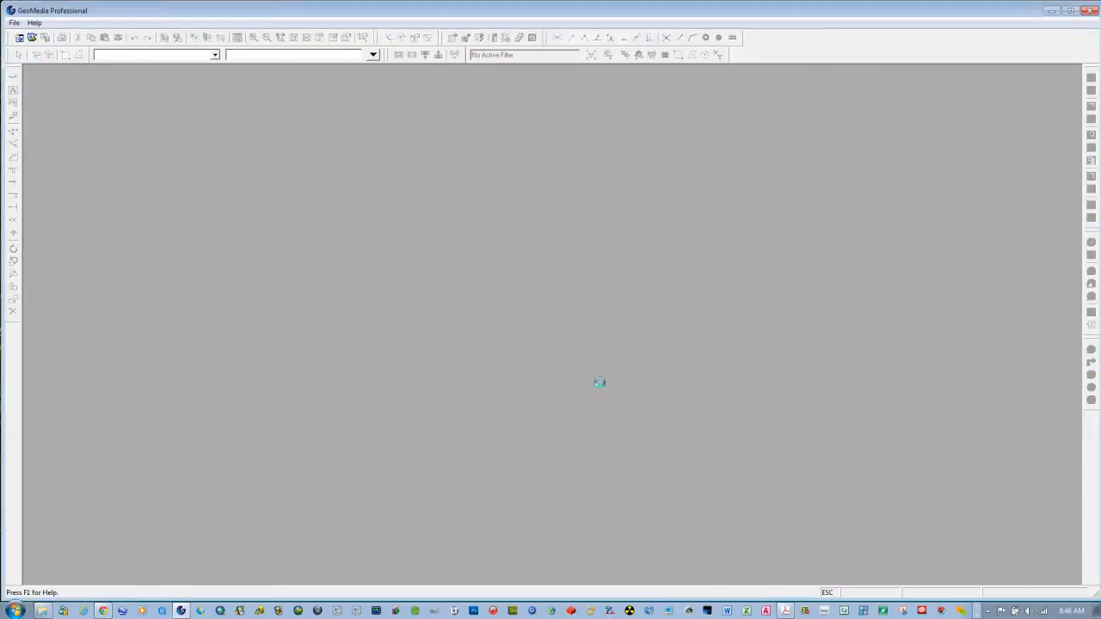
{"action": "left_click_drag", "start_coordinate": [599, 386], "coordinate": [1084, 585]}
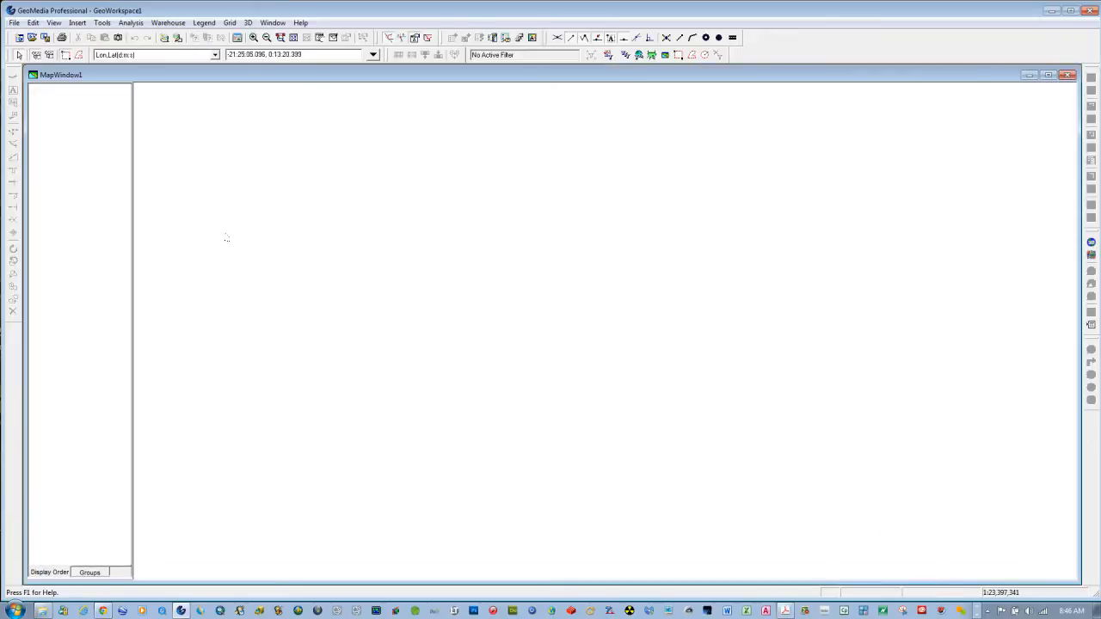
- Start a new Access warehouse connection and name it Access USSample
{"action": "left_click", "coordinate": [168, 22]}
{"action": "left_click", "coordinate": [193, 49]}
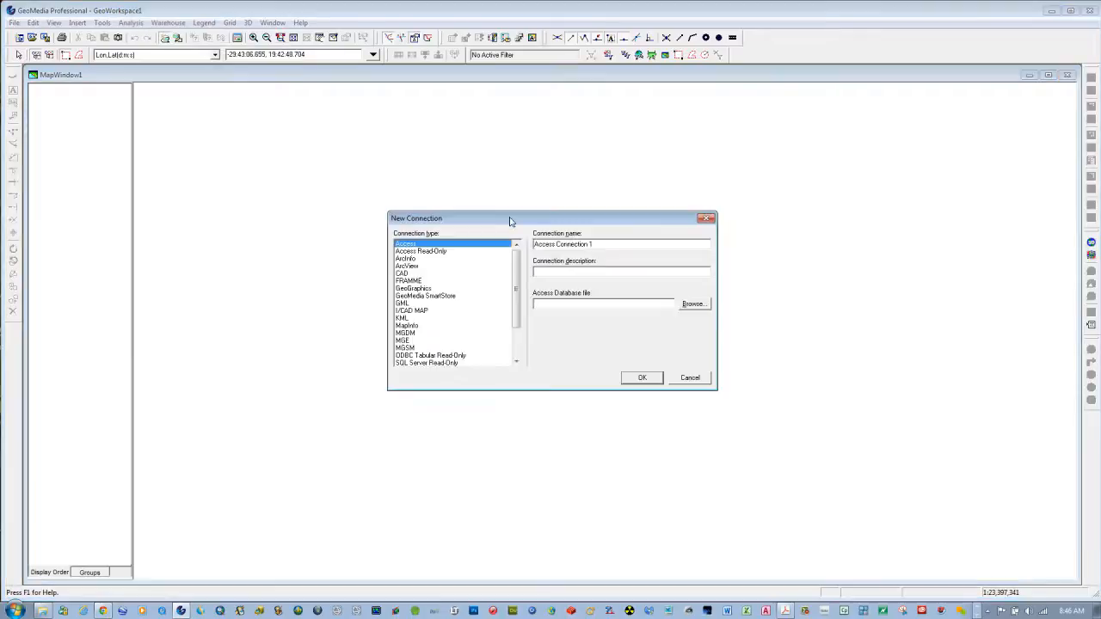
{"action": "left_click_drag", "start_coordinate": [559, 244], "coordinate": [704, 251]}
{"action": "type", "text": "USSampl"}
- Choose USSampleData.mdb from the LAB06 folder on C: as the Access database file and create the connection
{"action": "left_click", "coordinate": [706, 307]}
{"action": "left_click", "coordinate": [593, 207]}
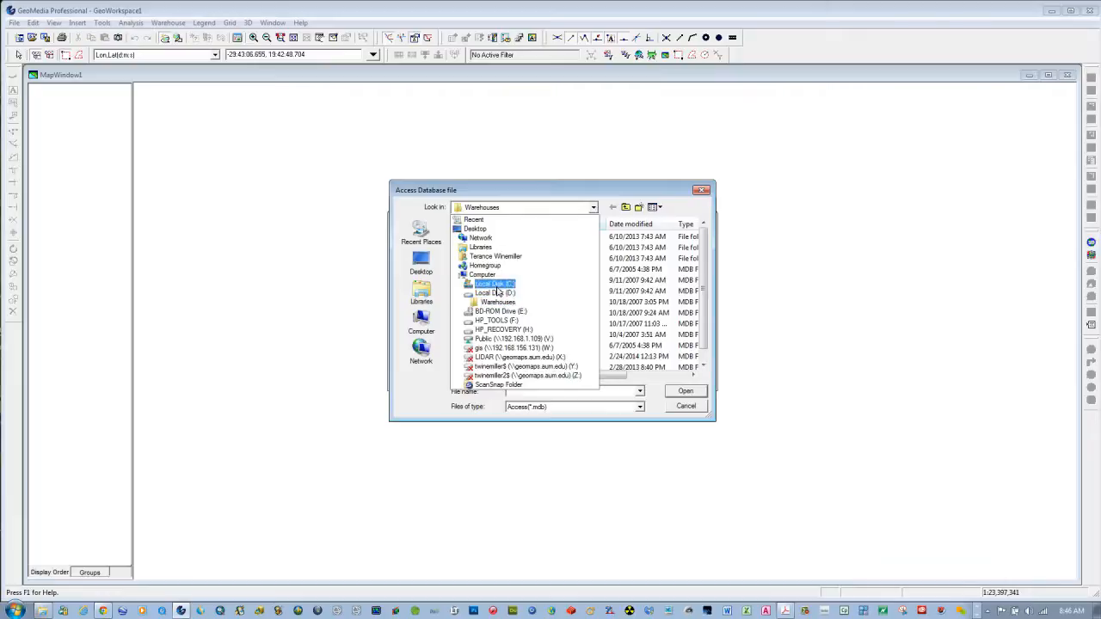
{"action": "left_click", "coordinate": [494, 284]}
{"action": "left_click_drag", "start_coordinate": [703, 244], "coordinate": [716, 389]}
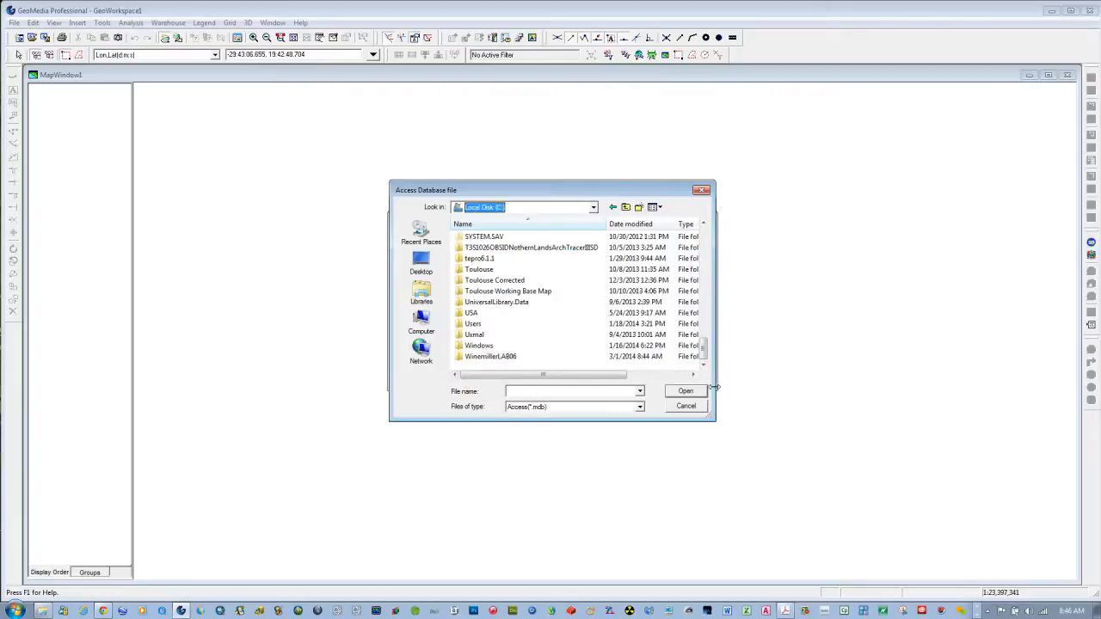
{"action": "double_click", "coordinate": [492, 356]}
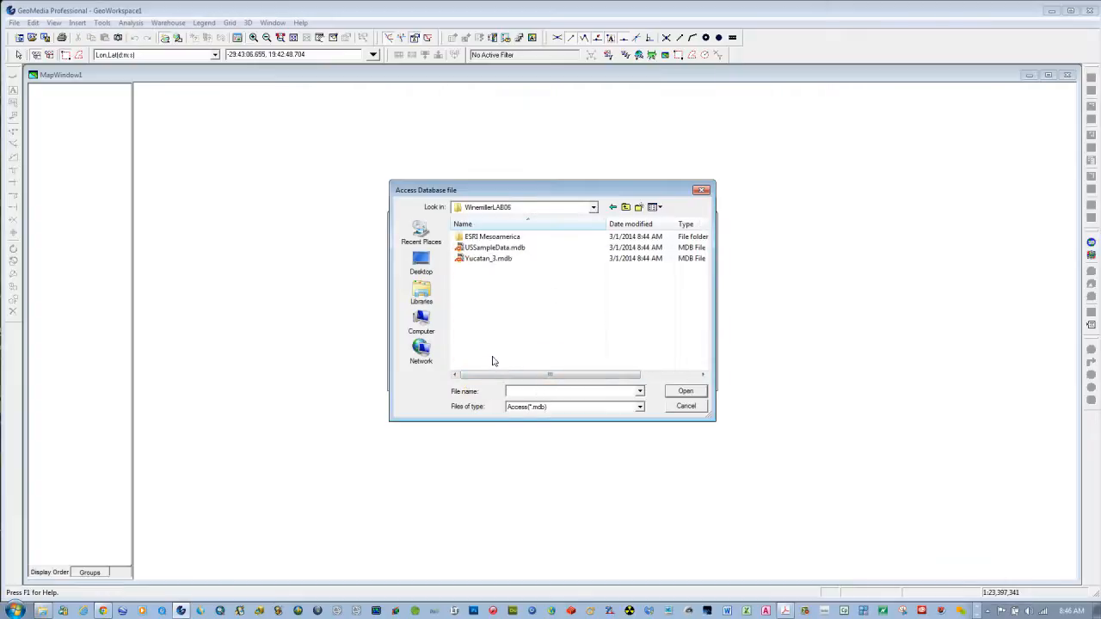
{"action": "left_click", "coordinate": [495, 248]}
{"action": "left_click", "coordinate": [695, 394]}
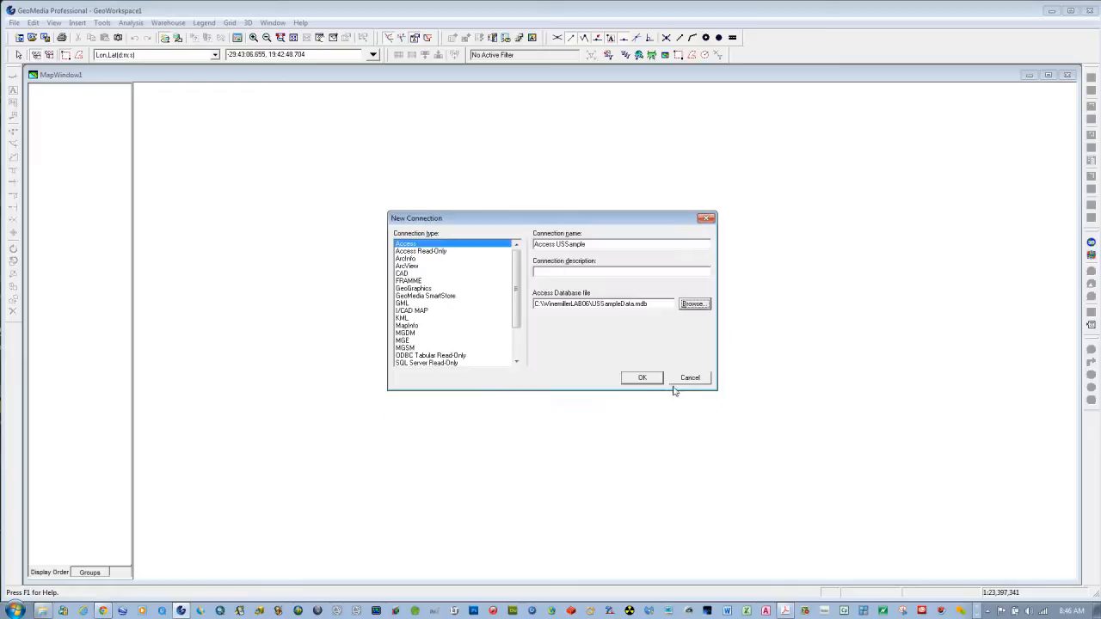
{"action": "left_click", "coordinate": [640, 377]}
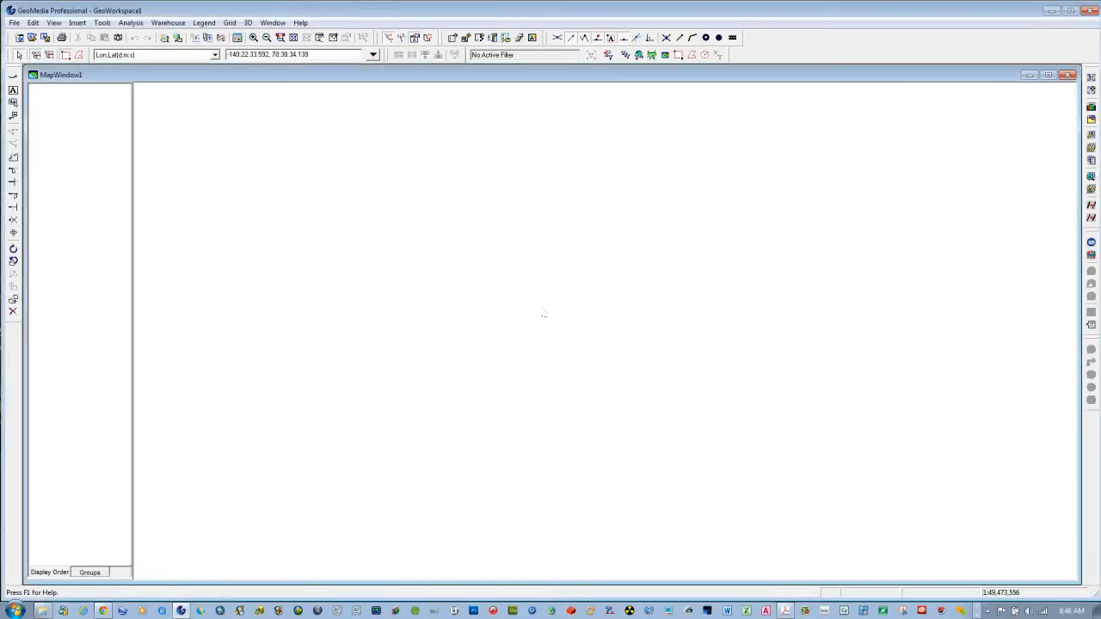
- Add the States feature class from the Access USSample connection to the map legend
{"action": "left_click", "coordinate": [203, 24]}
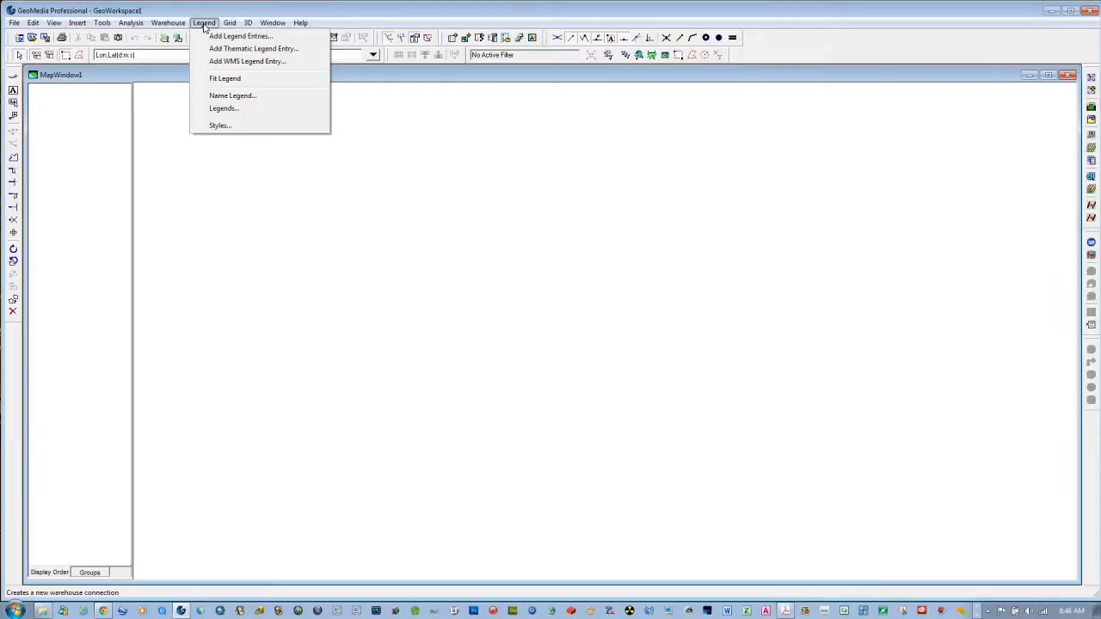
{"action": "left_click", "coordinate": [217, 37]}
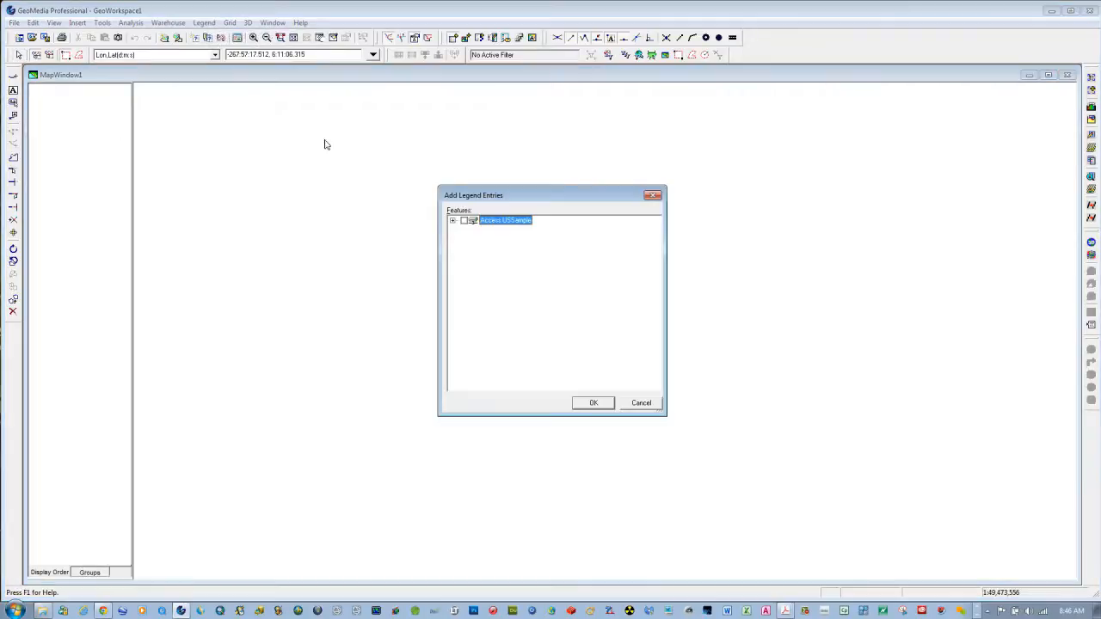
{"action": "left_click", "coordinate": [453, 221]}
{"action": "left_click", "coordinate": [476, 294]}
{"action": "left_click", "coordinate": [602, 403]}
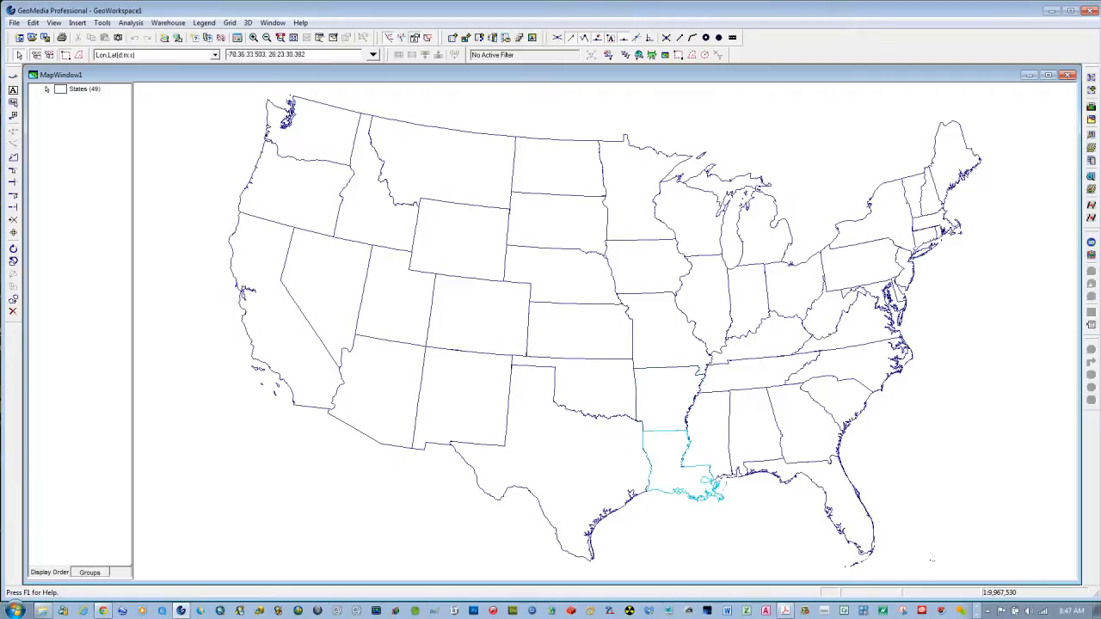
{"action": "left_click_drag", "start_coordinate": [987, 320], "coordinate": [637, 522]}
{"action": "left_click", "coordinate": [966, 454]}
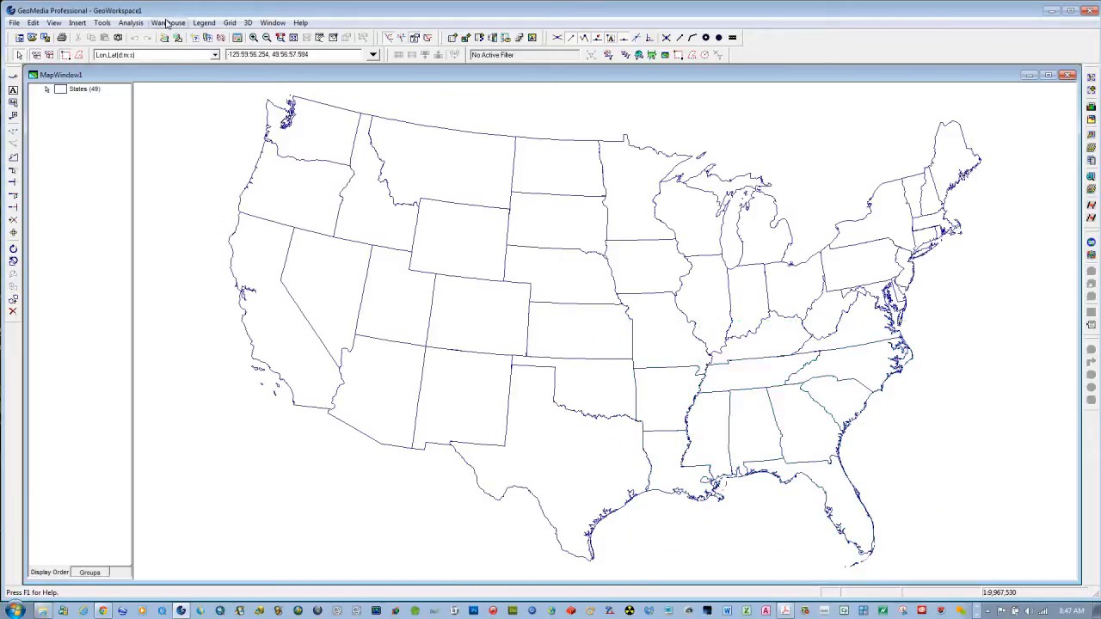
- Create a new Access warehouse named Southeast in the LAB06 folder on C:
{"action": "left_click", "coordinate": [167, 23]}
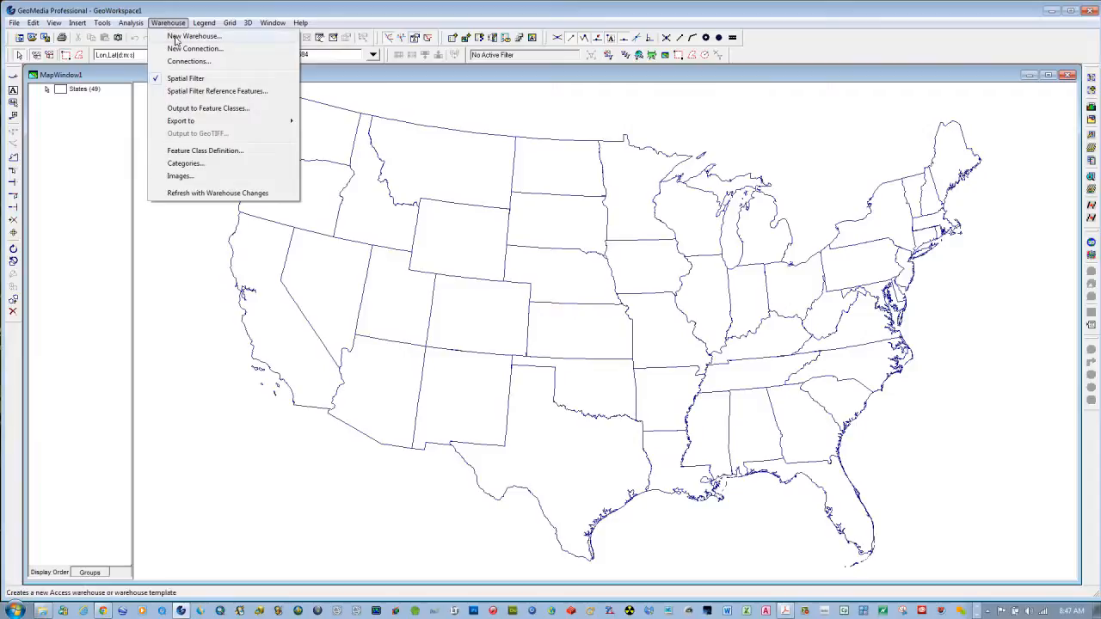
{"action": "left_click", "coordinate": [193, 36]}
{"action": "left_click", "coordinate": [685, 387]}
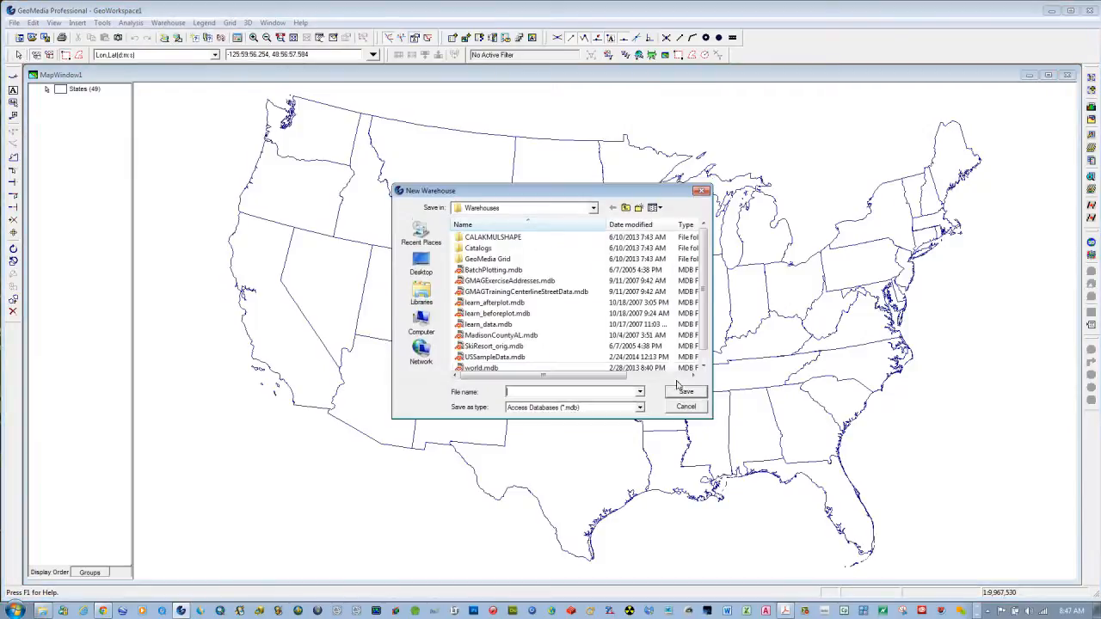
{"action": "left_click", "coordinate": [594, 208]}
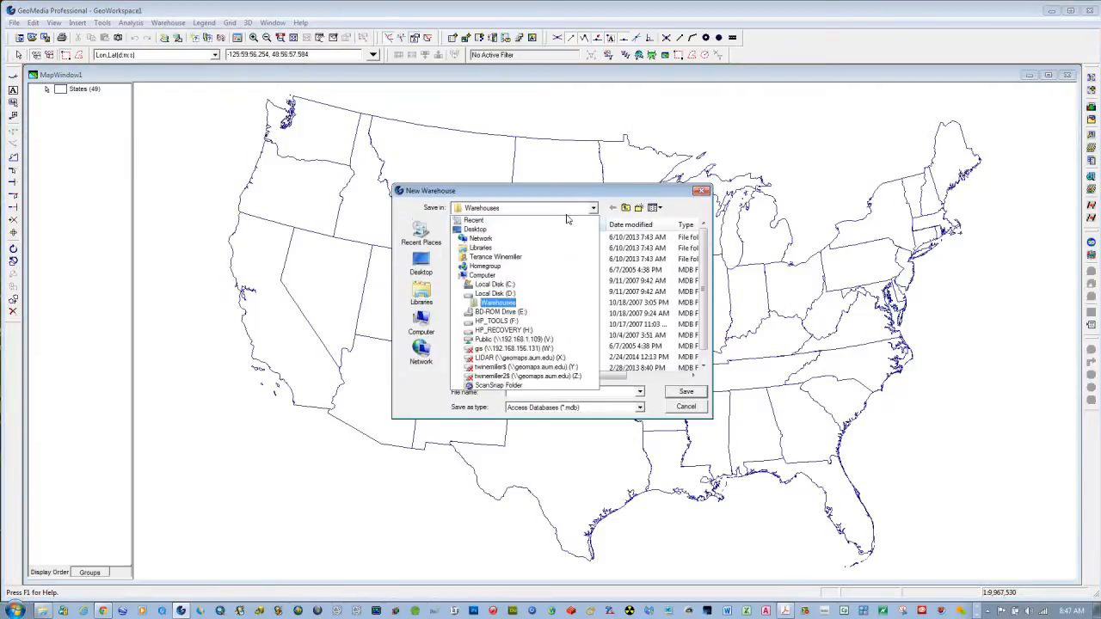
{"action": "left_click", "coordinate": [509, 298]}
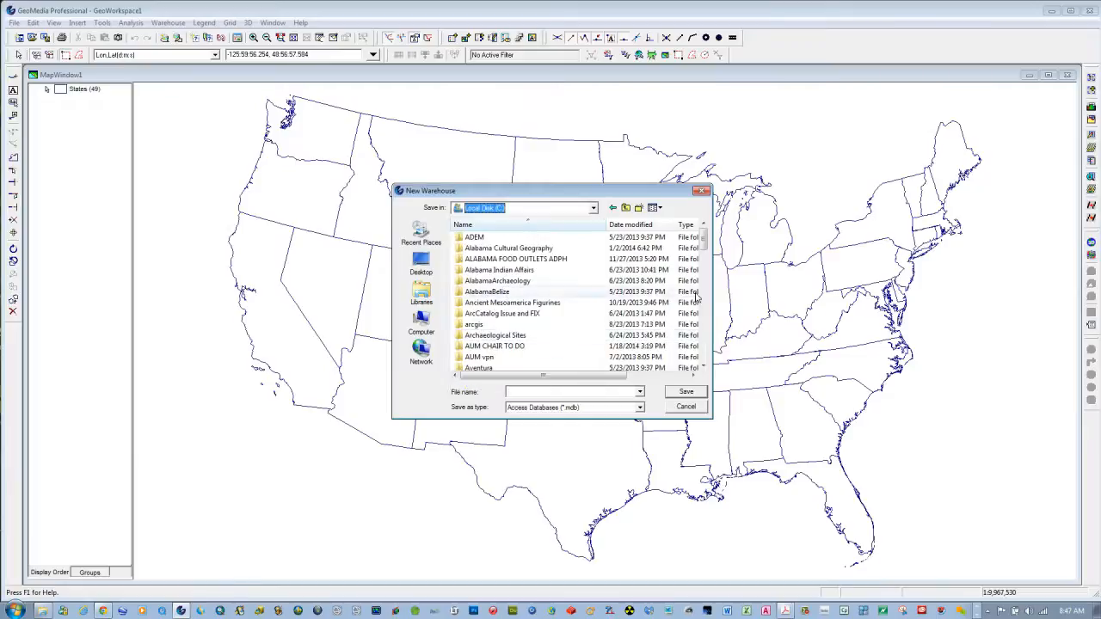
{"action": "left_click_drag", "start_coordinate": [704, 240], "coordinate": [699, 365]}
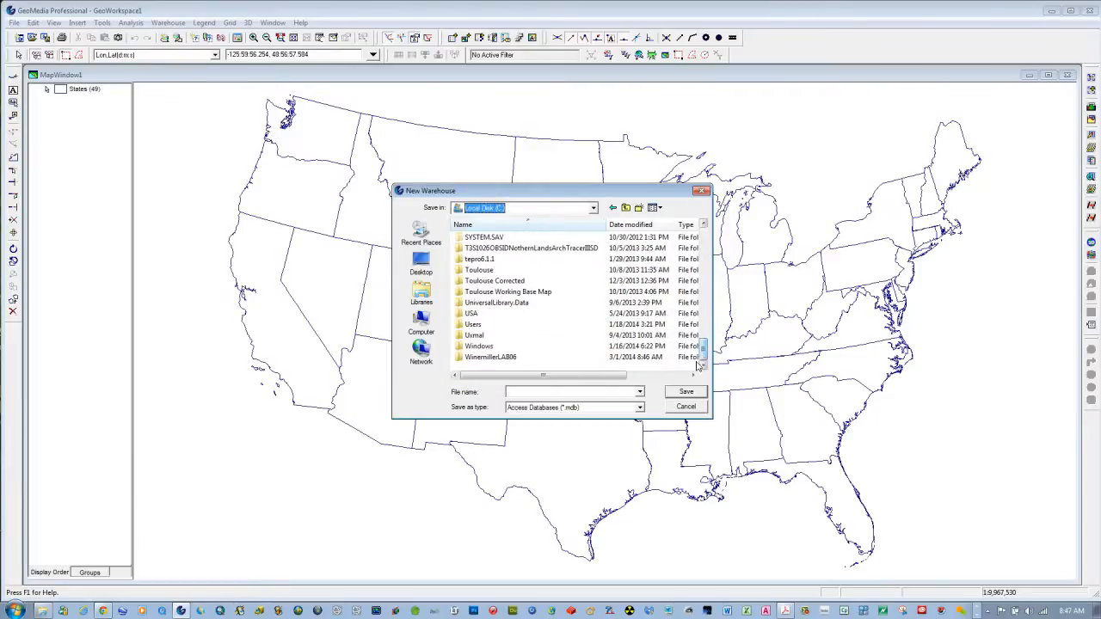
{"action": "double_click", "coordinate": [483, 357]}
{"action": "left_click", "coordinate": [519, 391]}
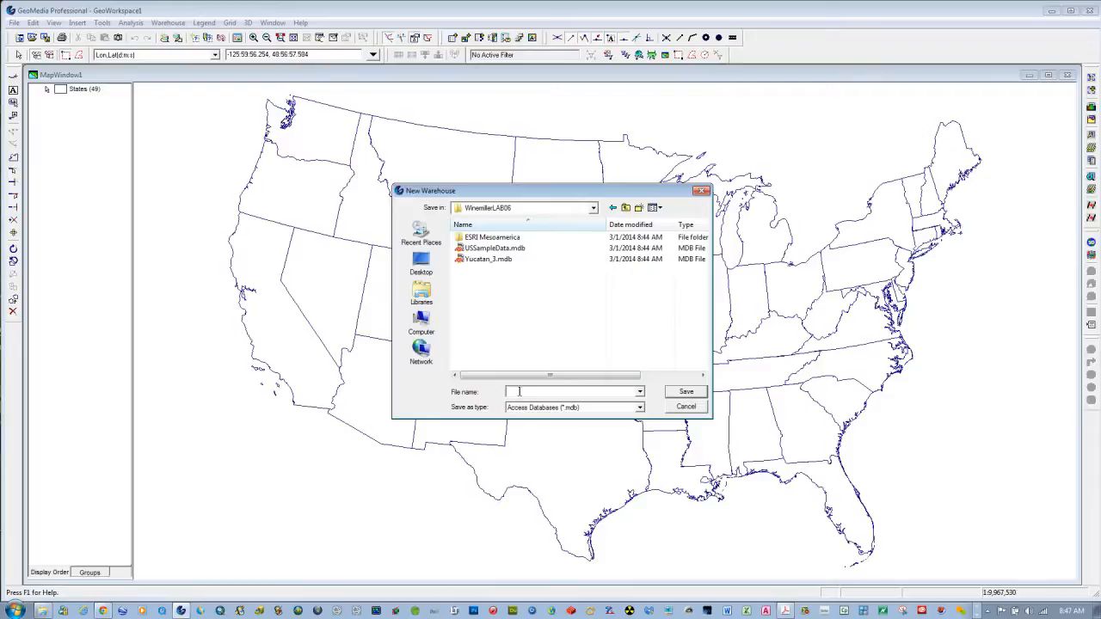
{"action": "type", "text": "Southeast"}
{"action": "left_click", "coordinate": [686, 392]}
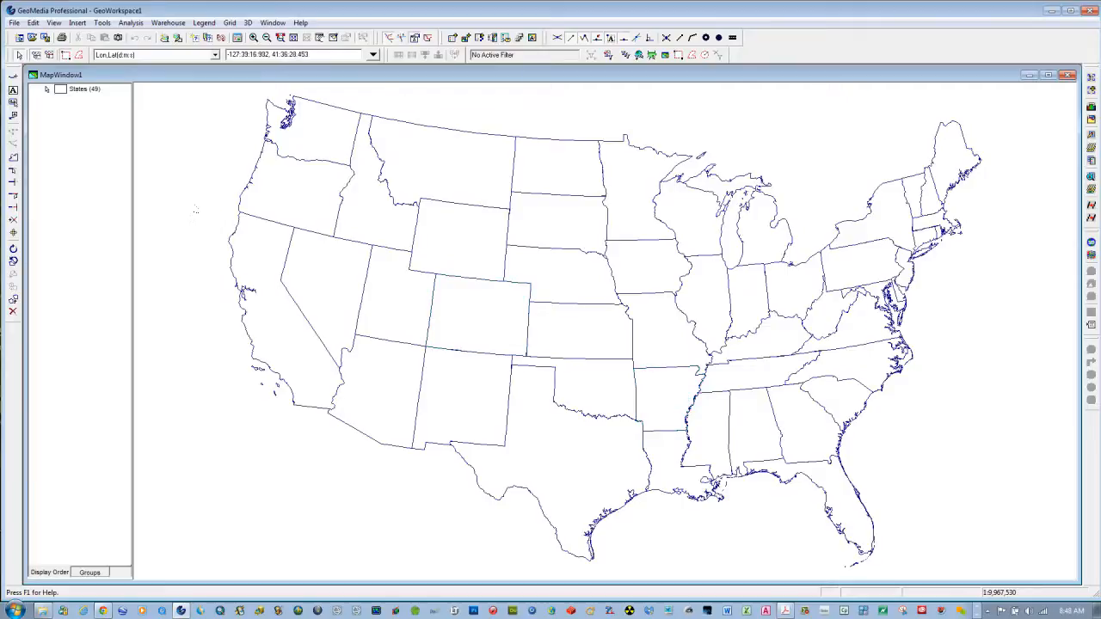
- Switch to Internet Explorer, go to google.com, and search for the perry castañeda map library
{"action": "left_click", "coordinate": [84, 612]}
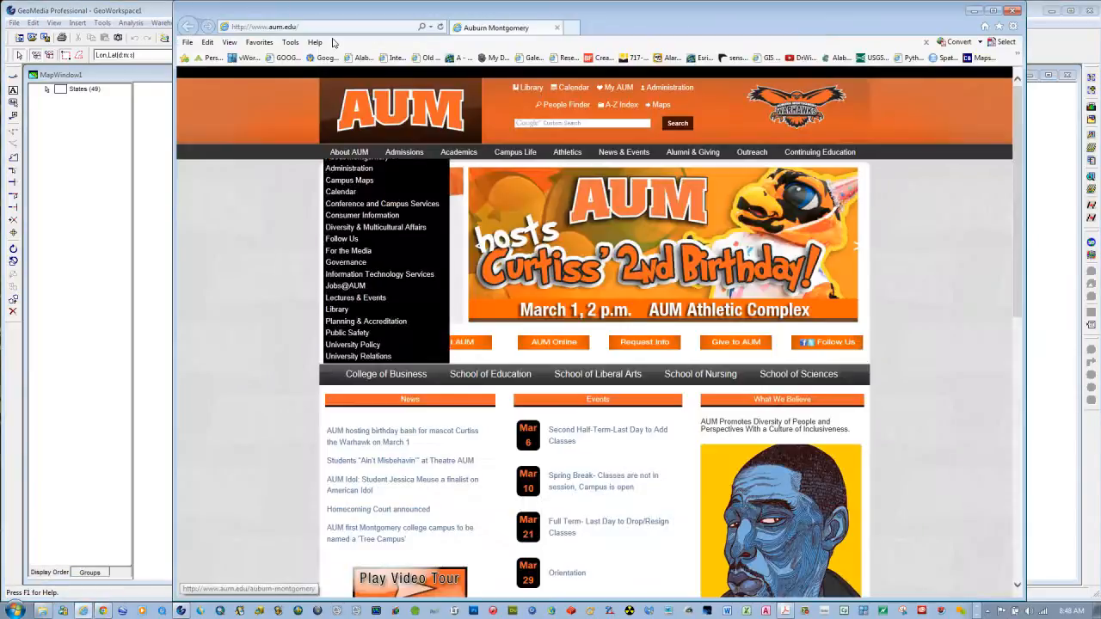
{"action": "left_click", "coordinate": [327, 28]}
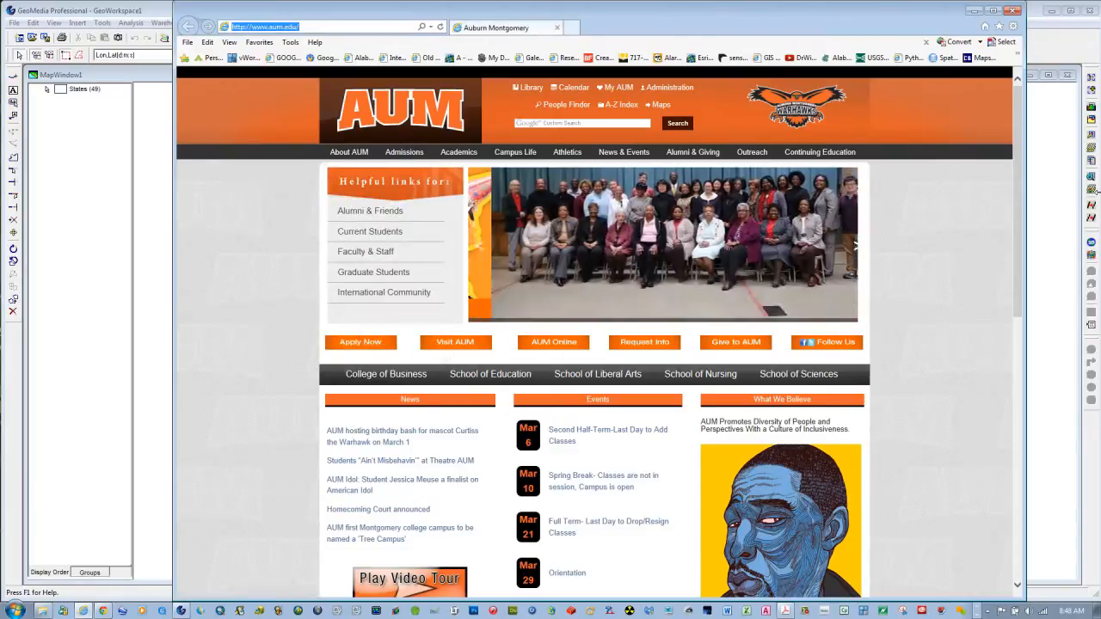
{"action": "type", "text": "google.com"}
{"action": "key", "text": "Return"}
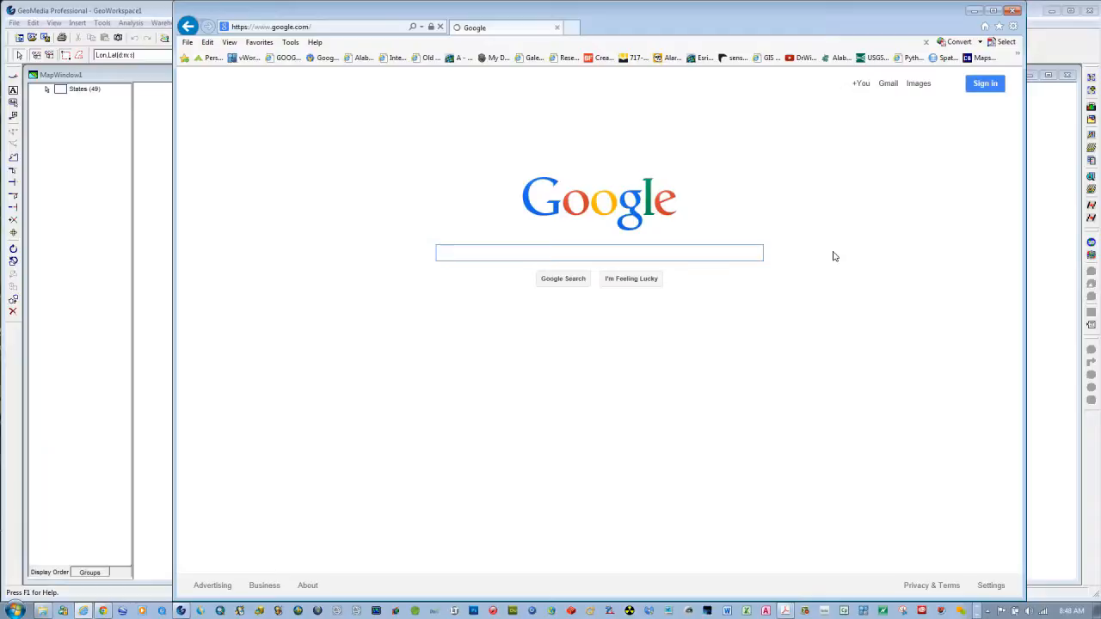
{"action": "type", "text": "Perry Castene"}
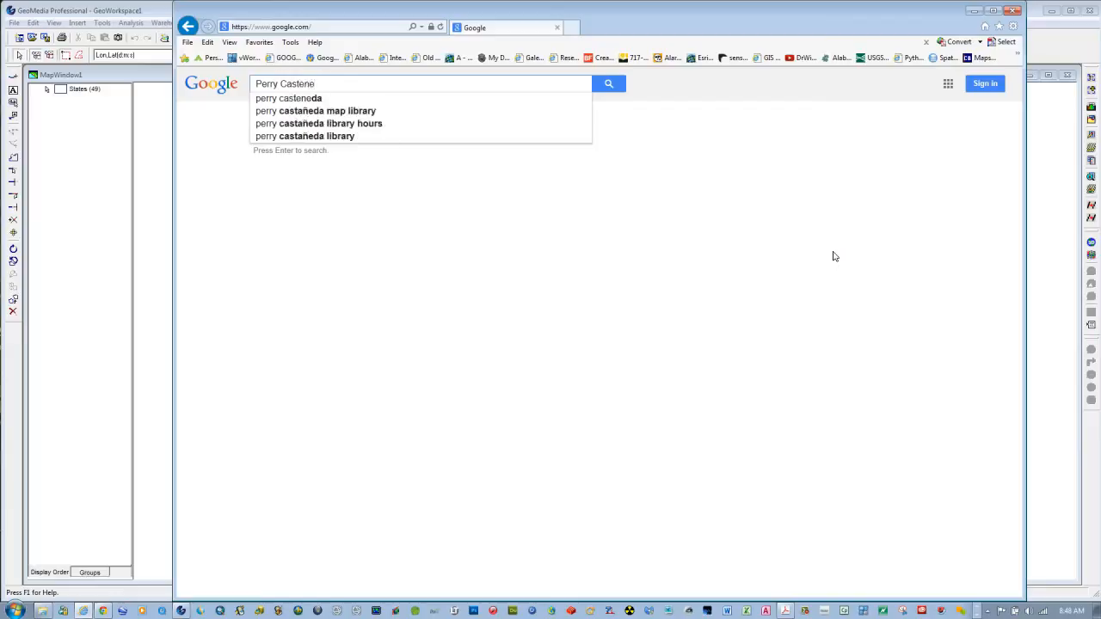
{"action": "left_click", "coordinate": [325, 111]}
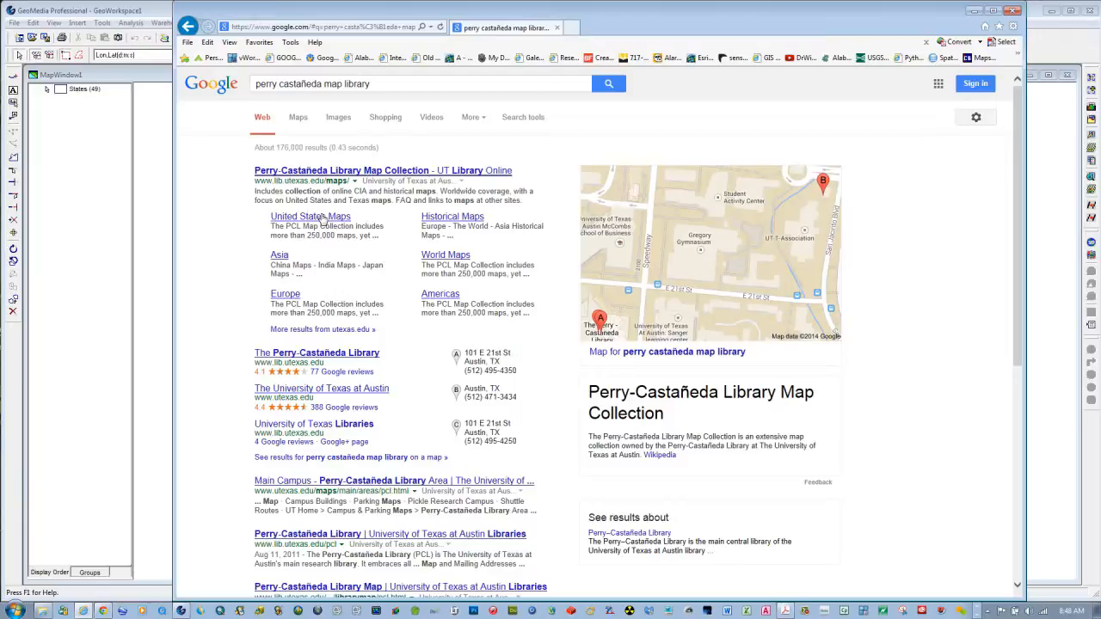
- From the library's United States Maps collection, open the JPEG version of the Georgia reference map
{"action": "left_click", "coordinate": [321, 217]}
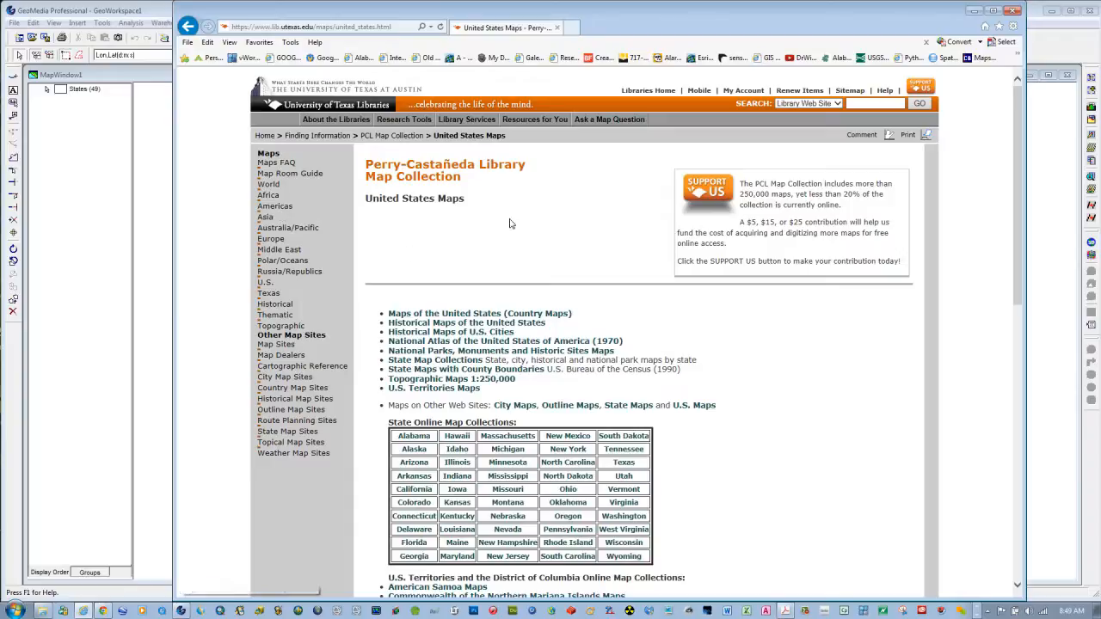
{"action": "left_click", "coordinate": [414, 558]}
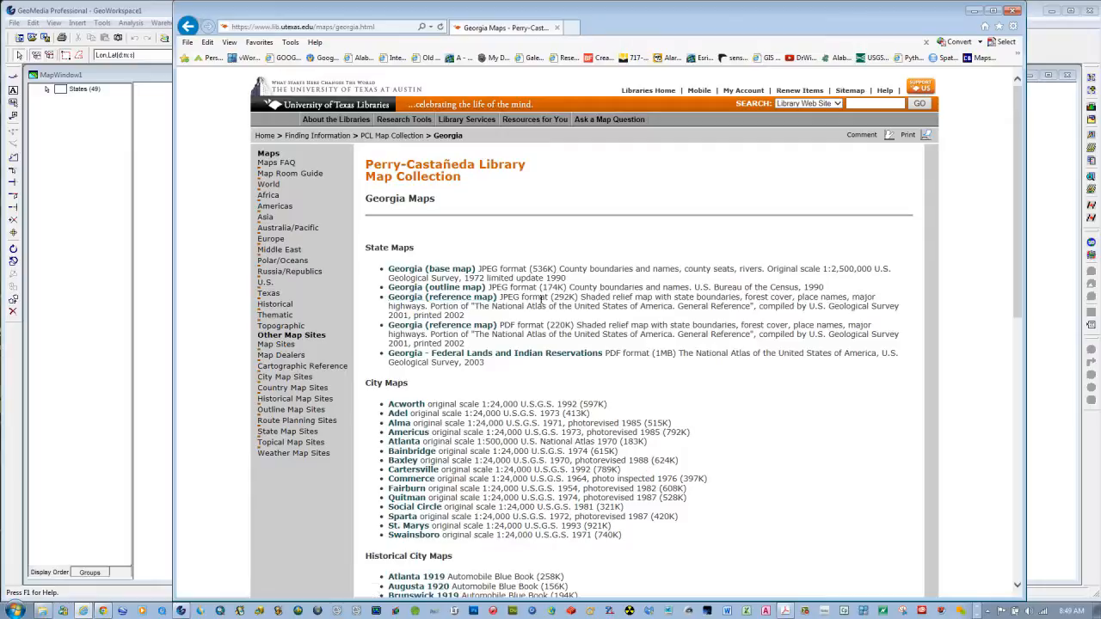
{"action": "left_click", "coordinate": [454, 299]}
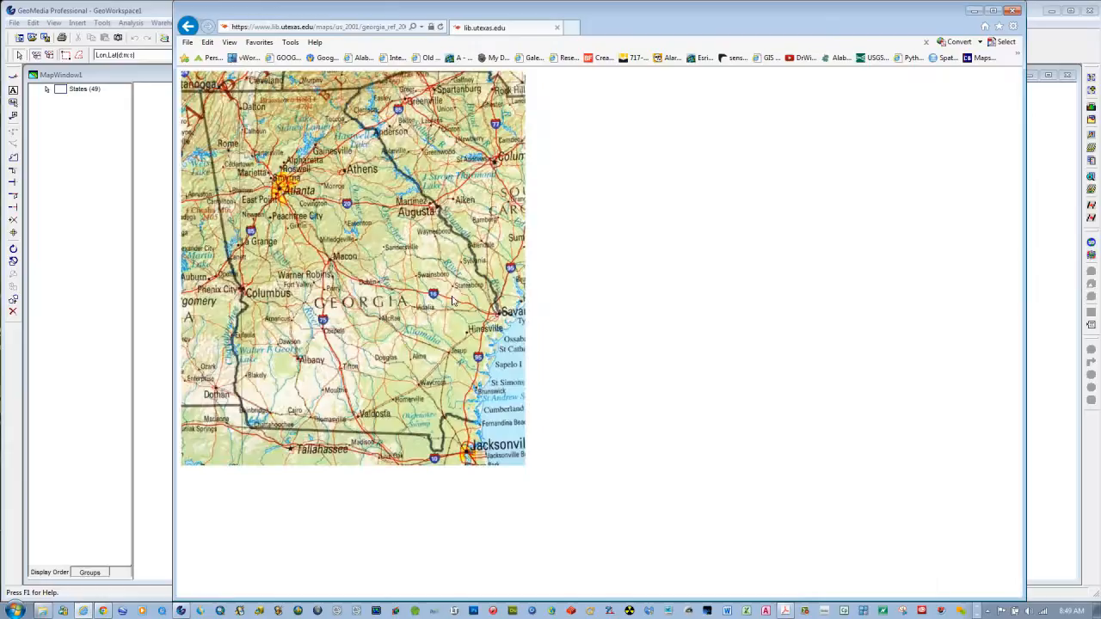
- Save the Georgia map picture as georgia_ref_2001.jpg in the LAB06 folder on C: and close the browser
{"action": "right_click", "coordinate": [244, 111]}
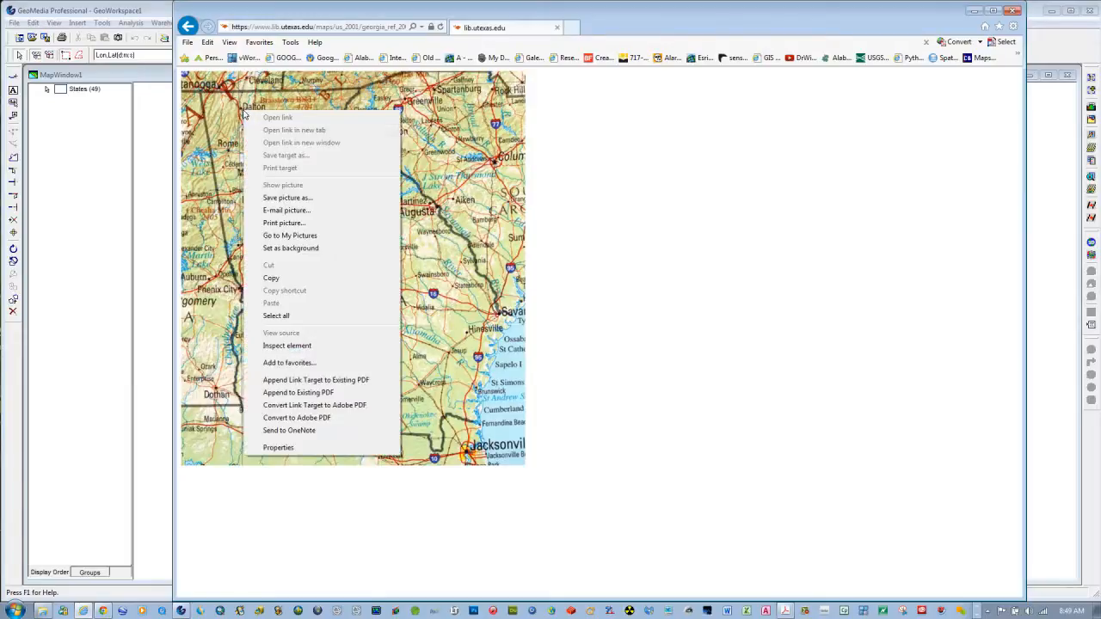
{"action": "left_click", "coordinate": [276, 198]}
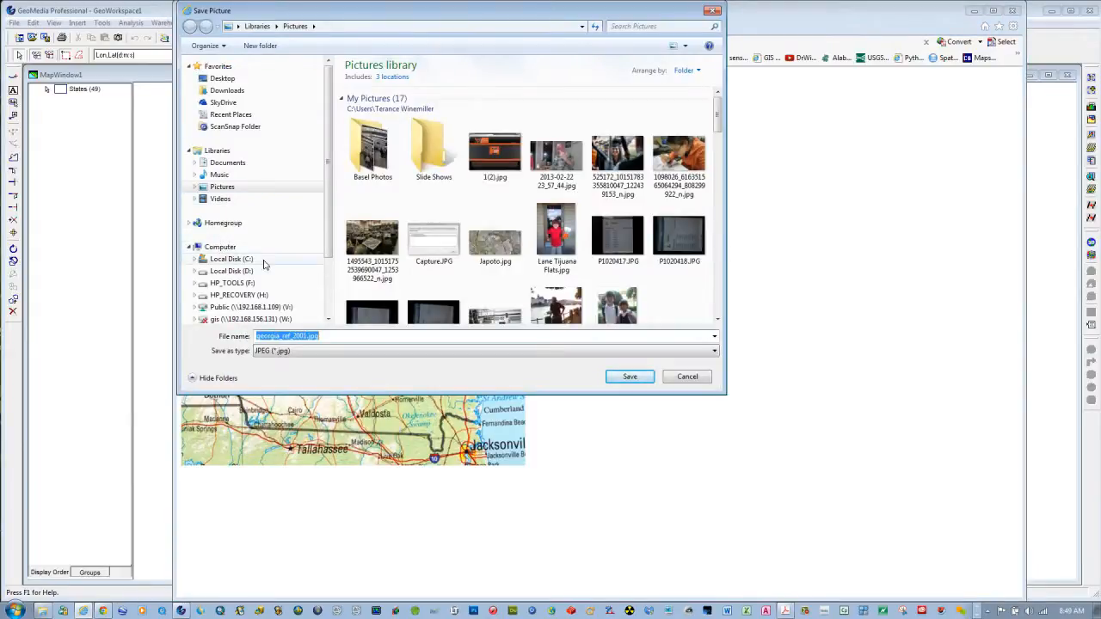
{"action": "left_click", "coordinate": [195, 261]}
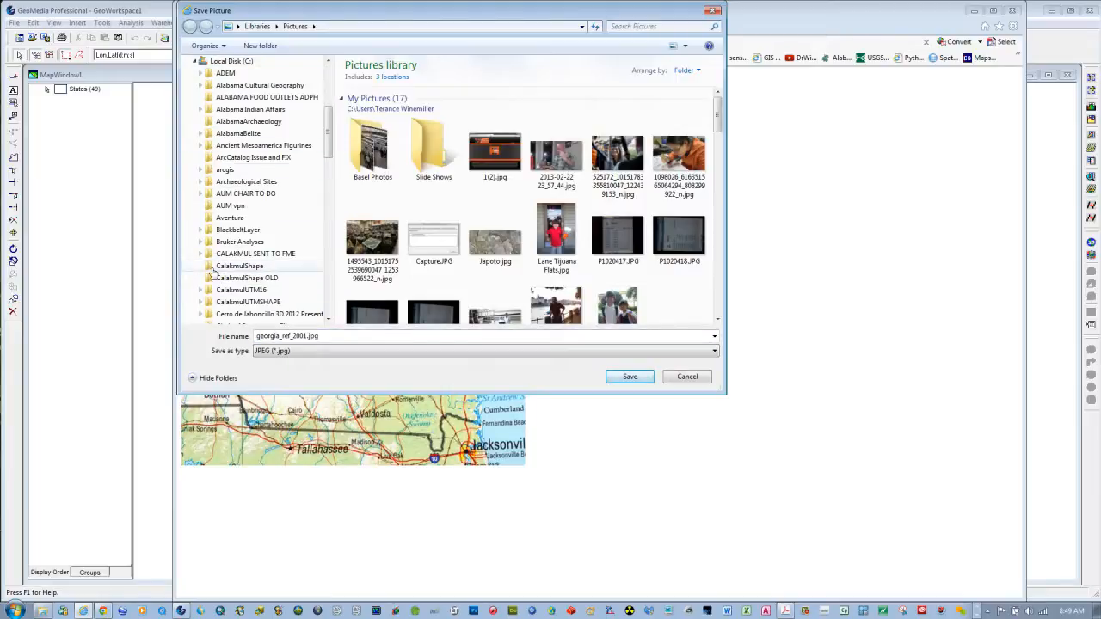
{"action": "left_click_drag", "start_coordinate": [328, 140], "coordinate": [326, 281]}
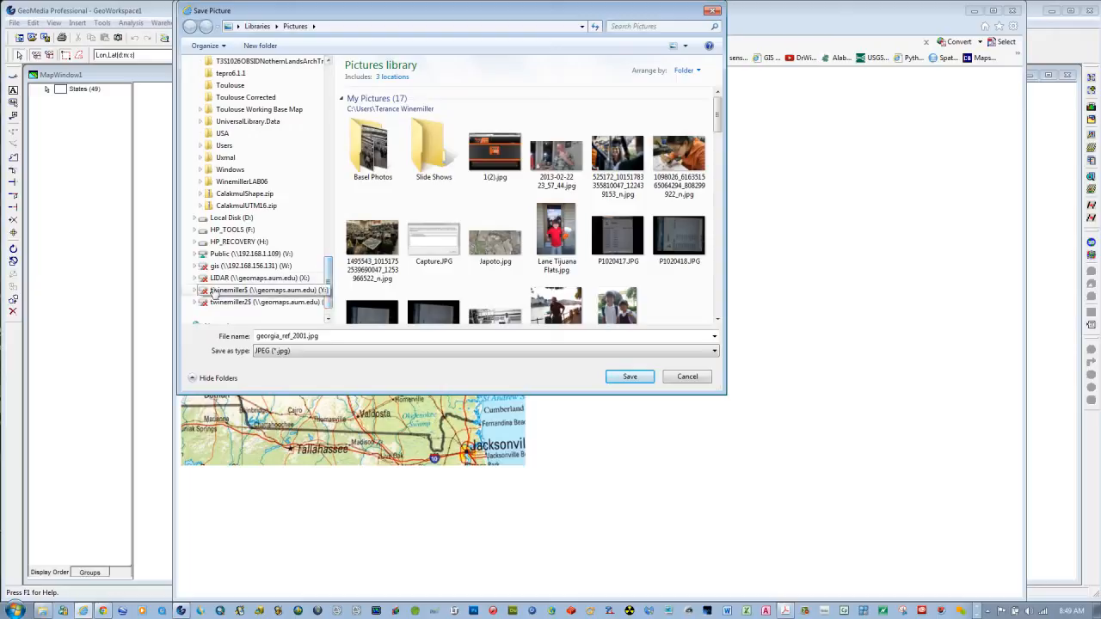
{"action": "left_click", "coordinate": [221, 186]}
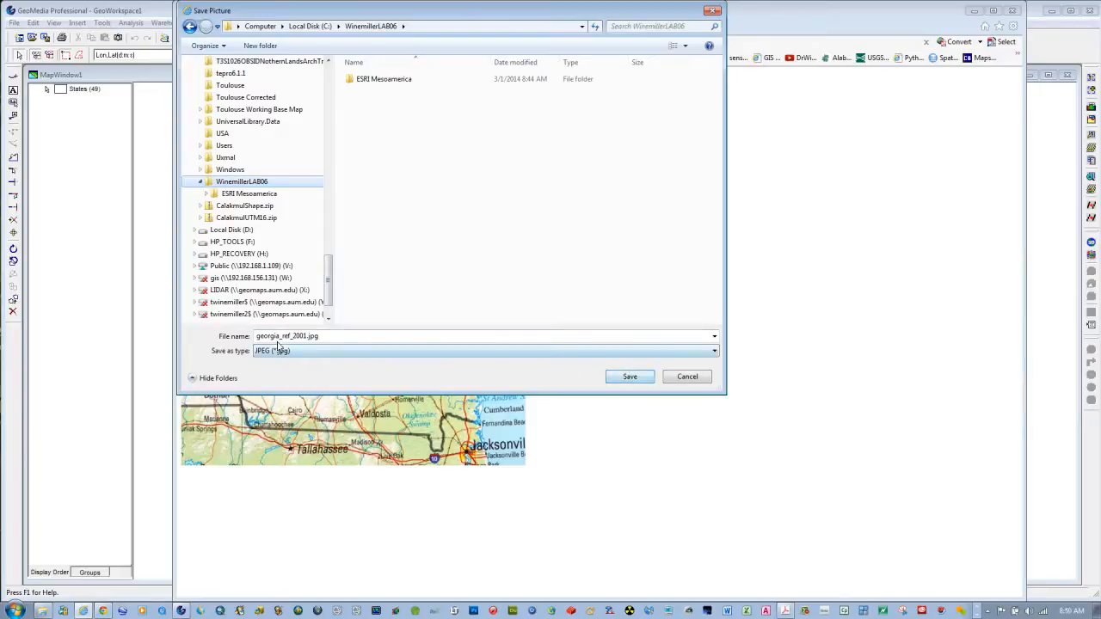
{"action": "left_click", "coordinate": [625, 378]}
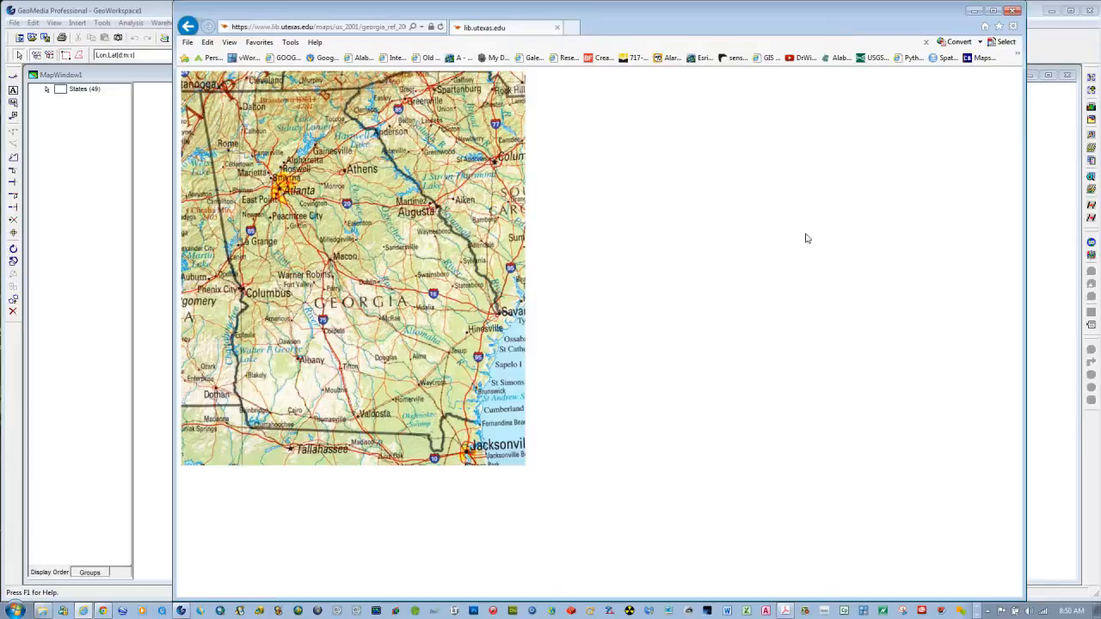
{"action": "left_click", "coordinate": [1014, 11]}
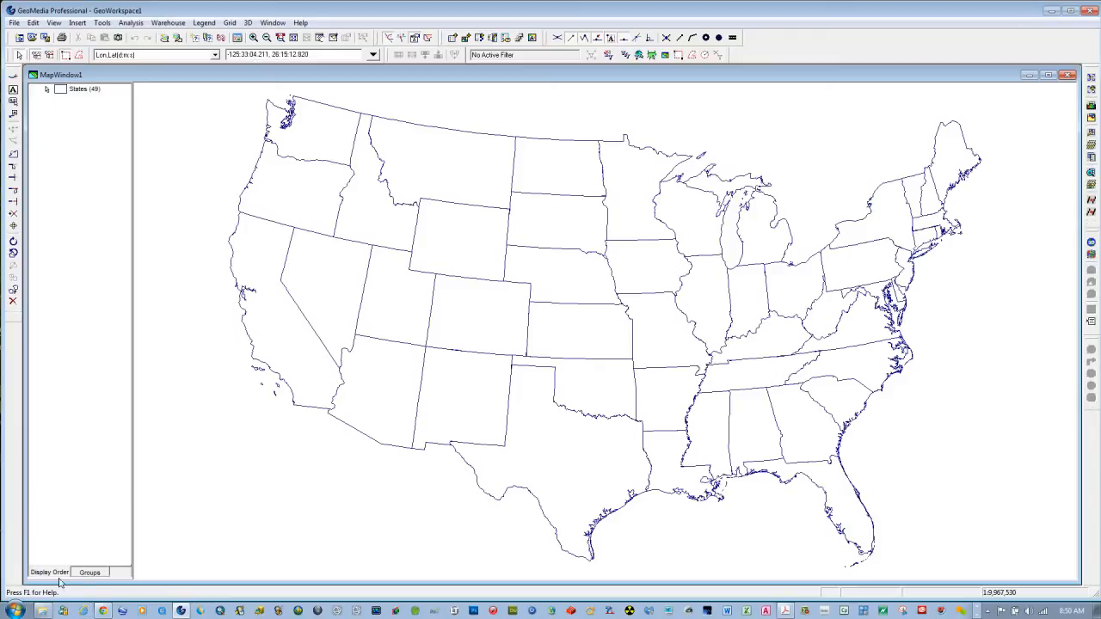
- Switch to the LAB06 folder in Windows Explorer and open georgia_ref_2001.jpg with Paint
{"action": "left_click", "coordinate": [43, 612]}
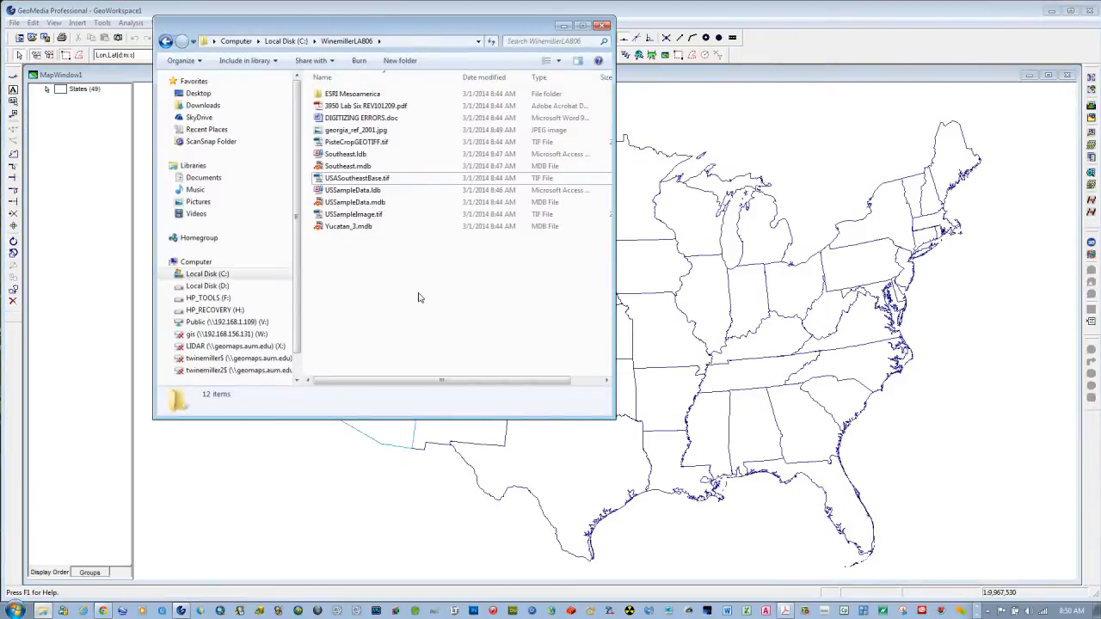
{"action": "left_click", "coordinate": [352, 133]}
{"action": "right_click", "coordinate": [352, 134]}
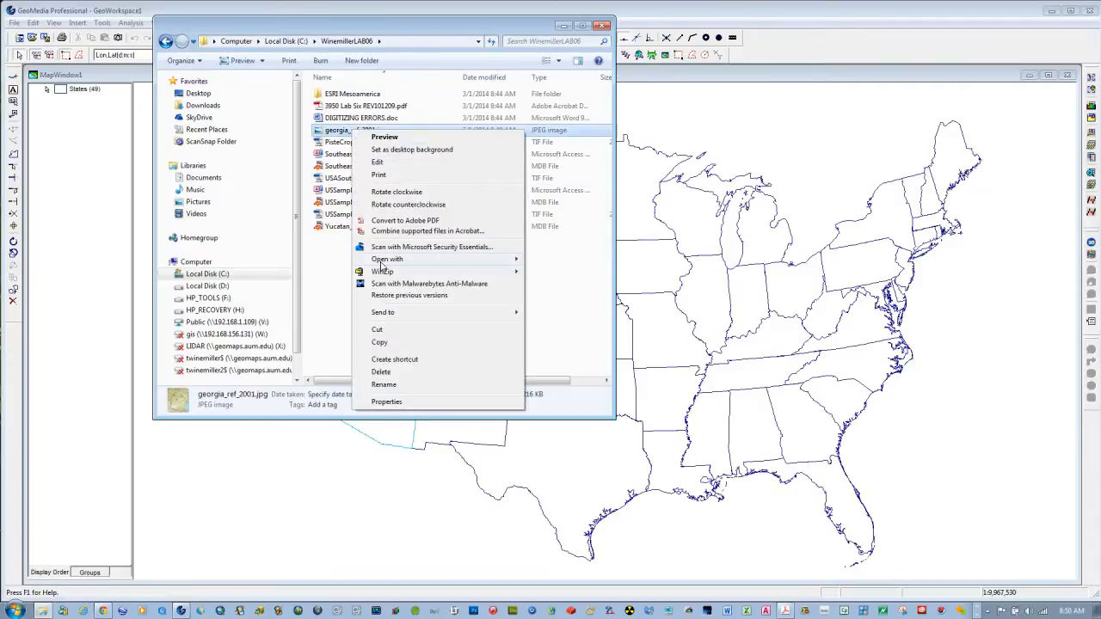
{"action": "mouse_move", "coordinate": [381, 263]}
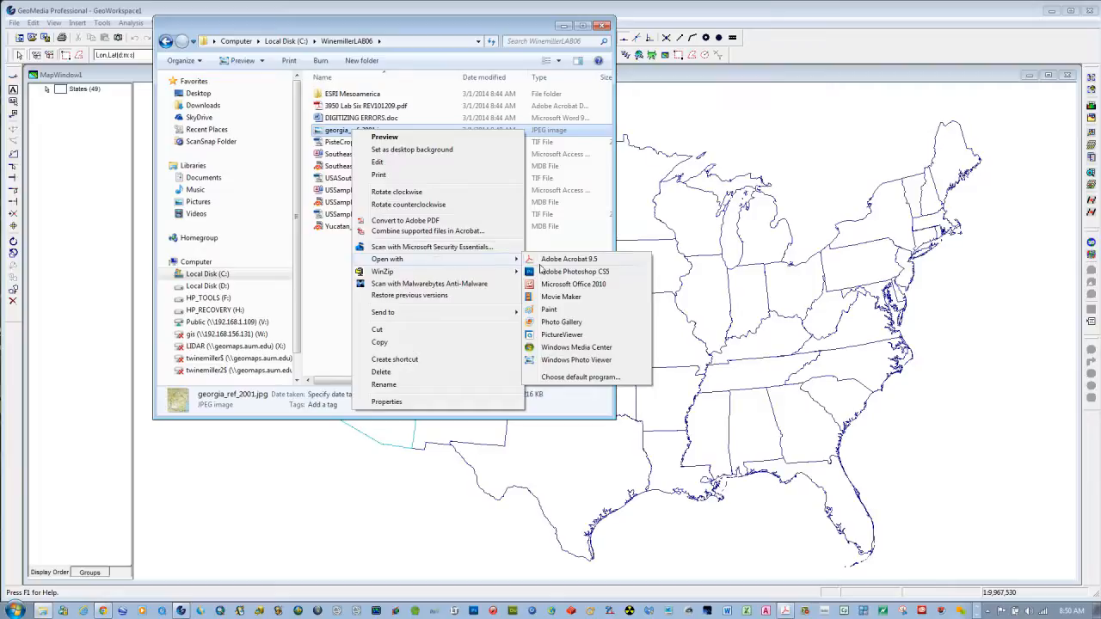
{"action": "left_click", "coordinate": [555, 312]}
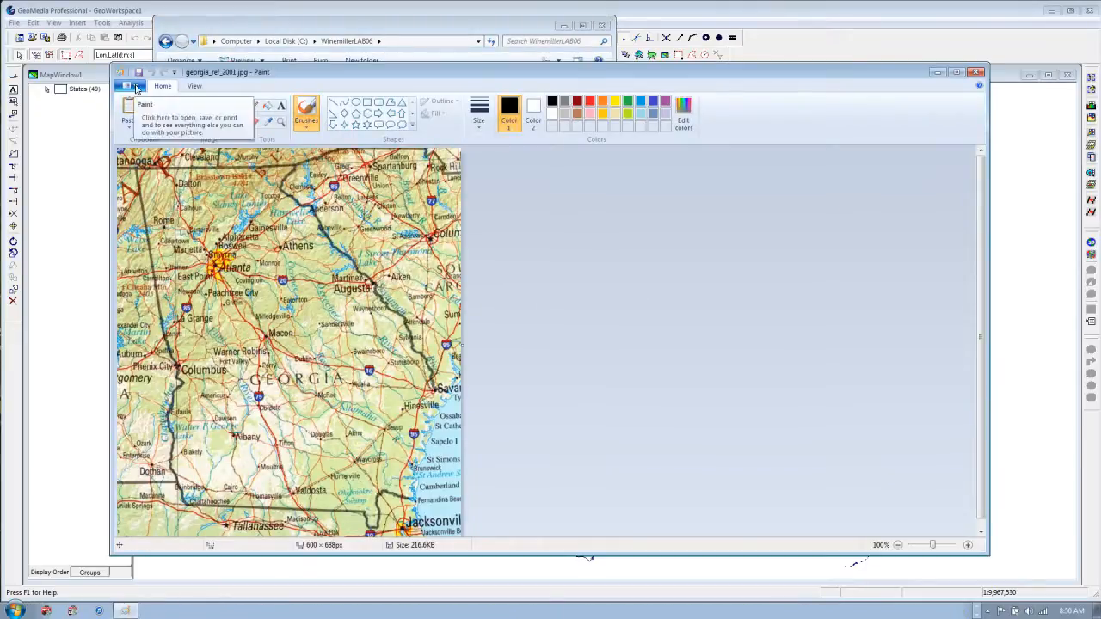
- Save a TIFF copy of the map as georgia_ref_2001.tif in the LAB06 folder, close Paint, and minimize the folder window
{"action": "left_click", "coordinate": [135, 89]}
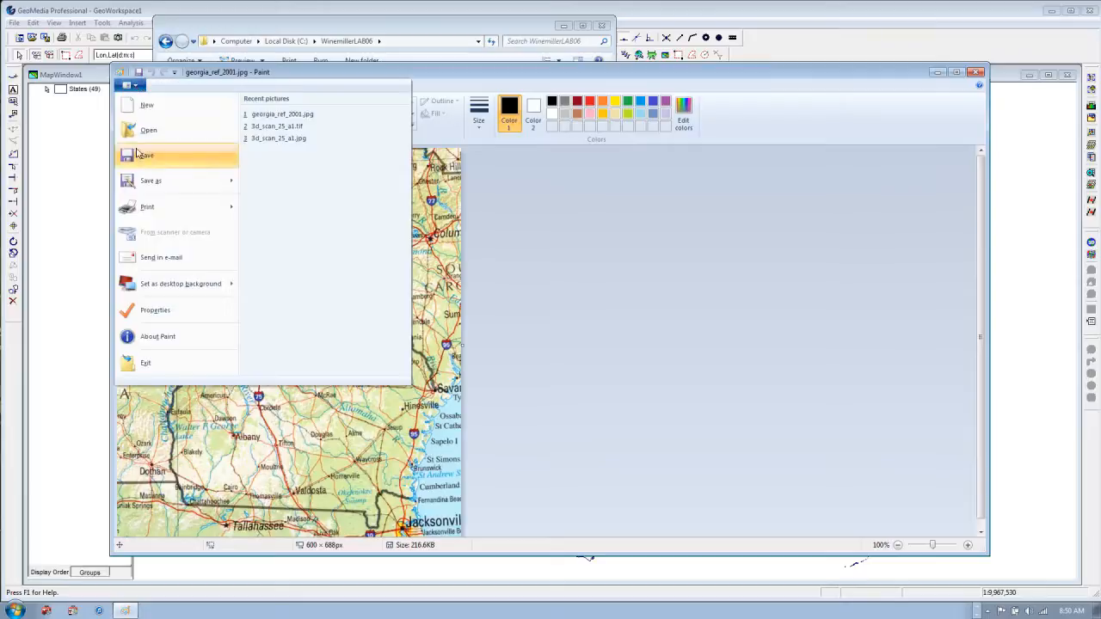
{"action": "left_click", "coordinate": [143, 181]}
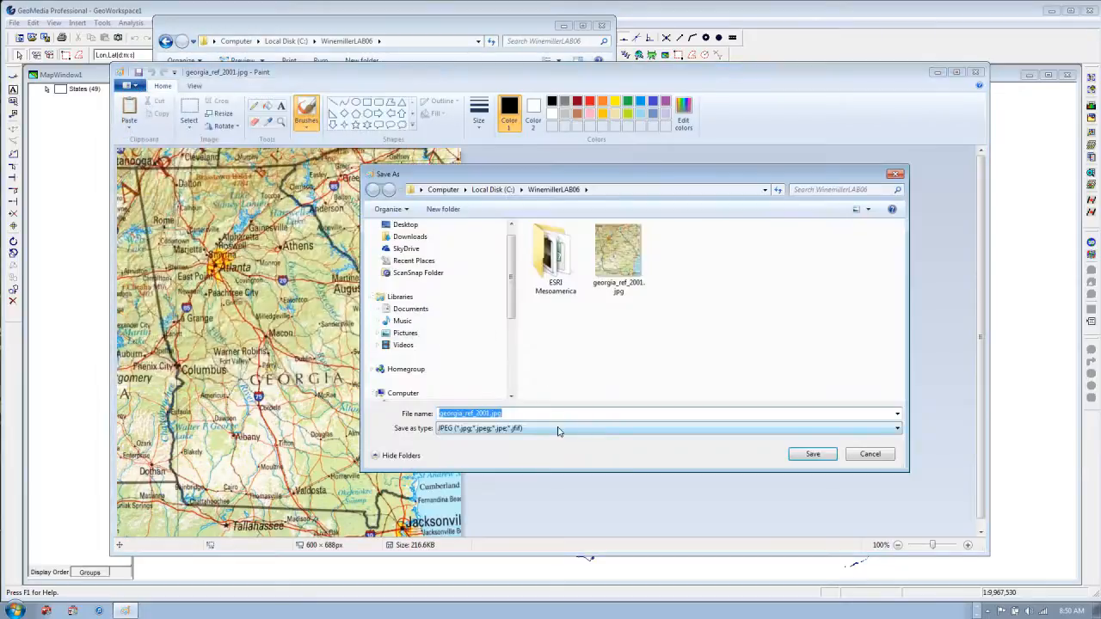
{"action": "left_click", "coordinate": [559, 429]}
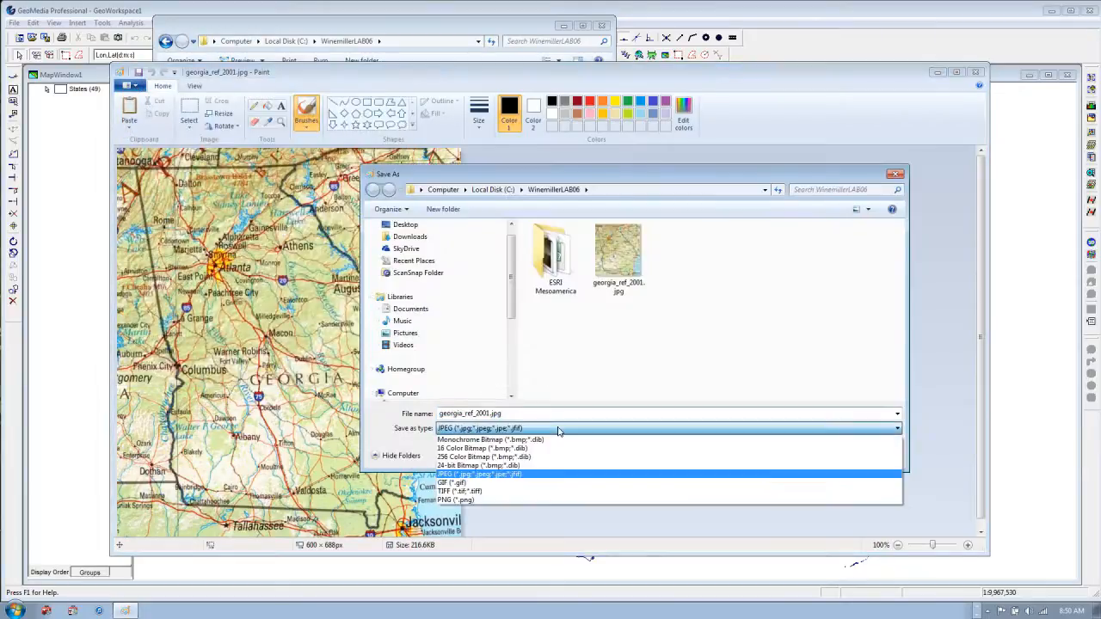
{"action": "left_click", "coordinate": [482, 492]}
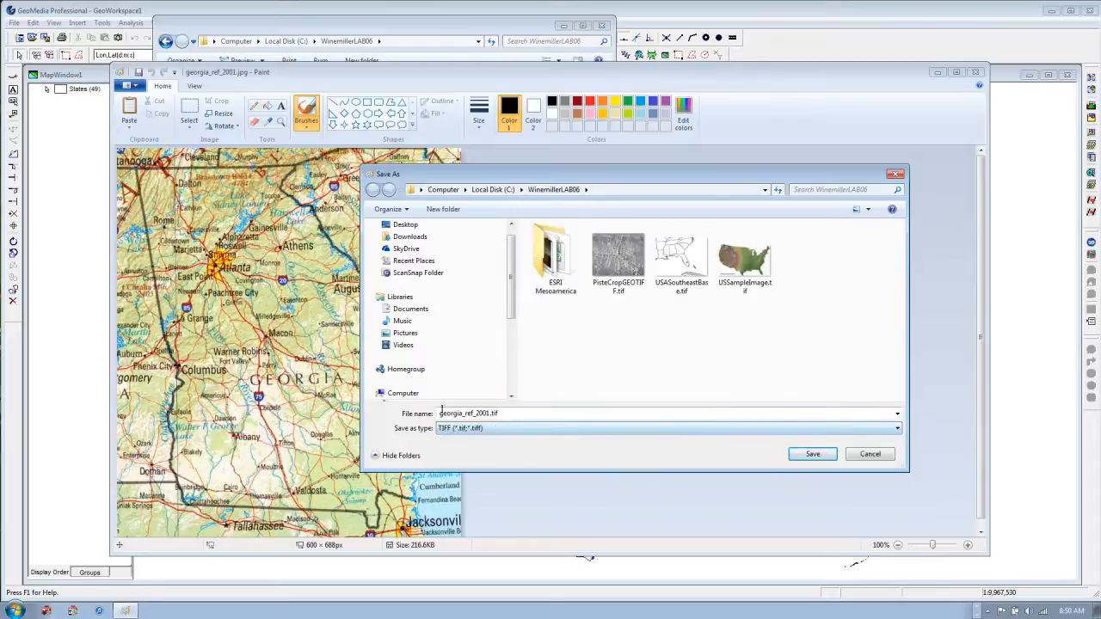
{"action": "left_click", "coordinate": [815, 456]}
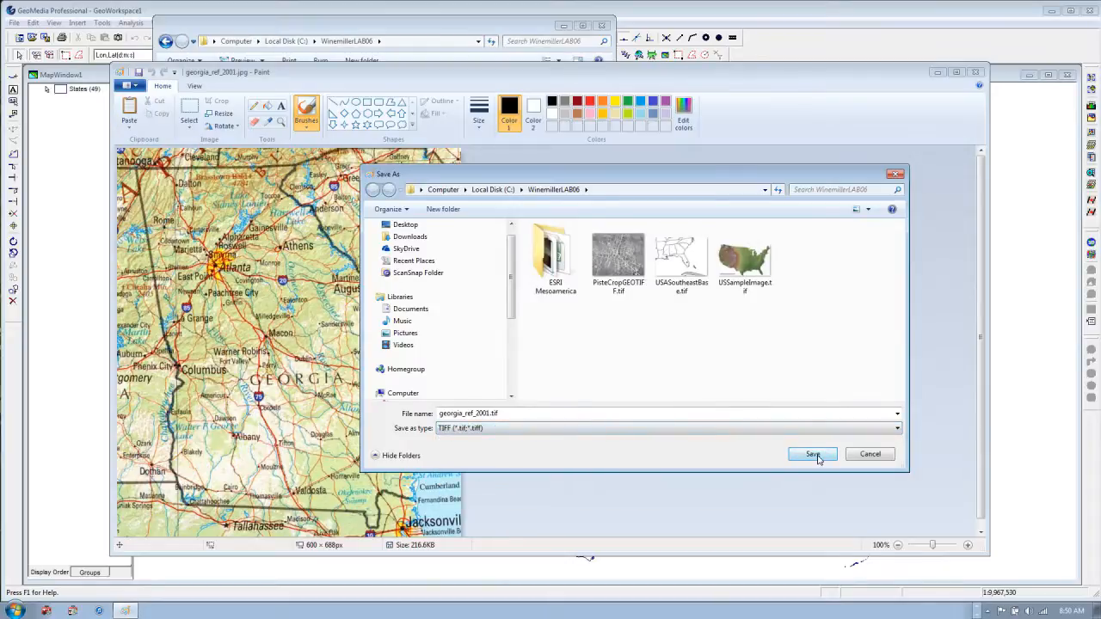
{"action": "left_click", "coordinate": [976, 72]}
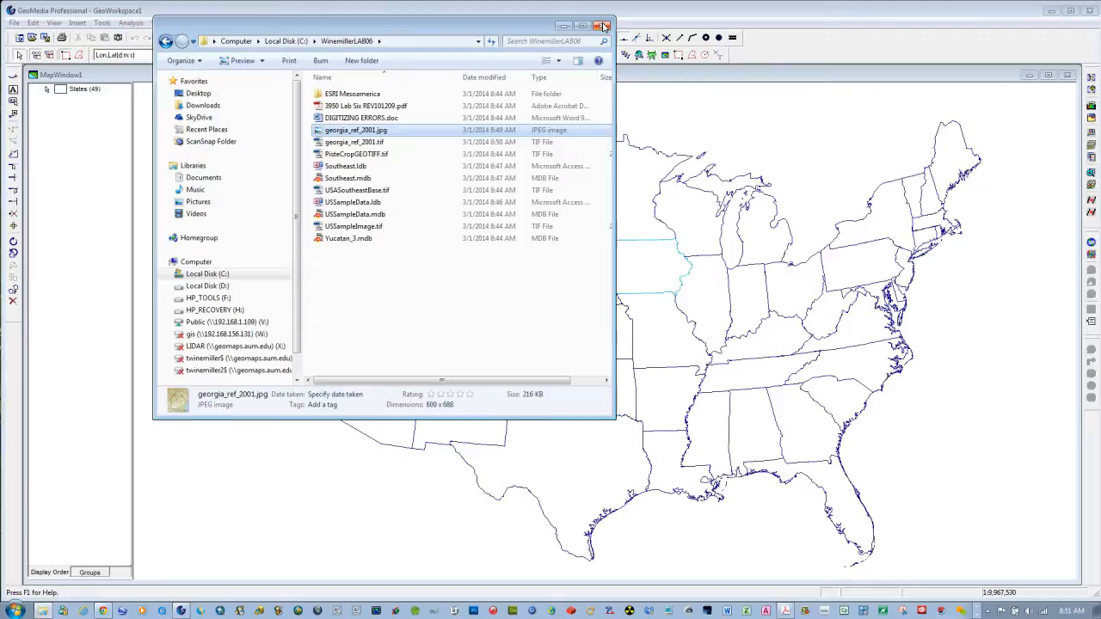
{"action": "left_click", "coordinate": [566, 28]}
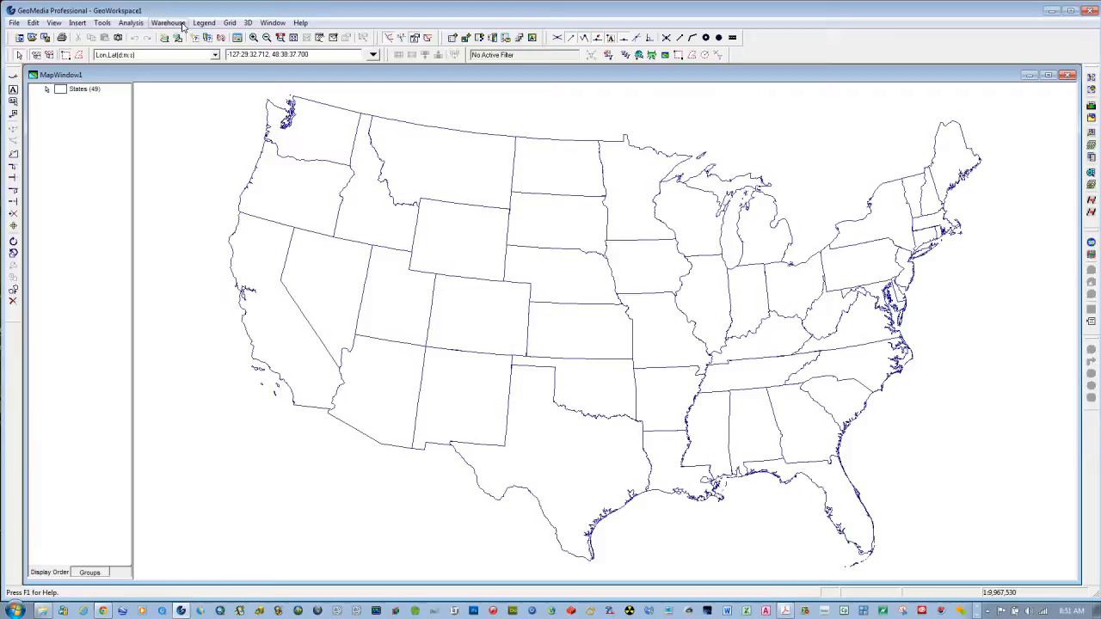
- Pan the US map in GeoMedia Professional to bring the southeastern states toward the middle of the map window
{"action": "left_click_drag", "start_coordinate": [615, 351], "coordinate": [967, 579]}
{"action": "right_click", "coordinate": [973, 475]}
{"action": "left_click", "coordinate": [928, 470]}
{"action": "left_click", "coordinate": [320, 38]}
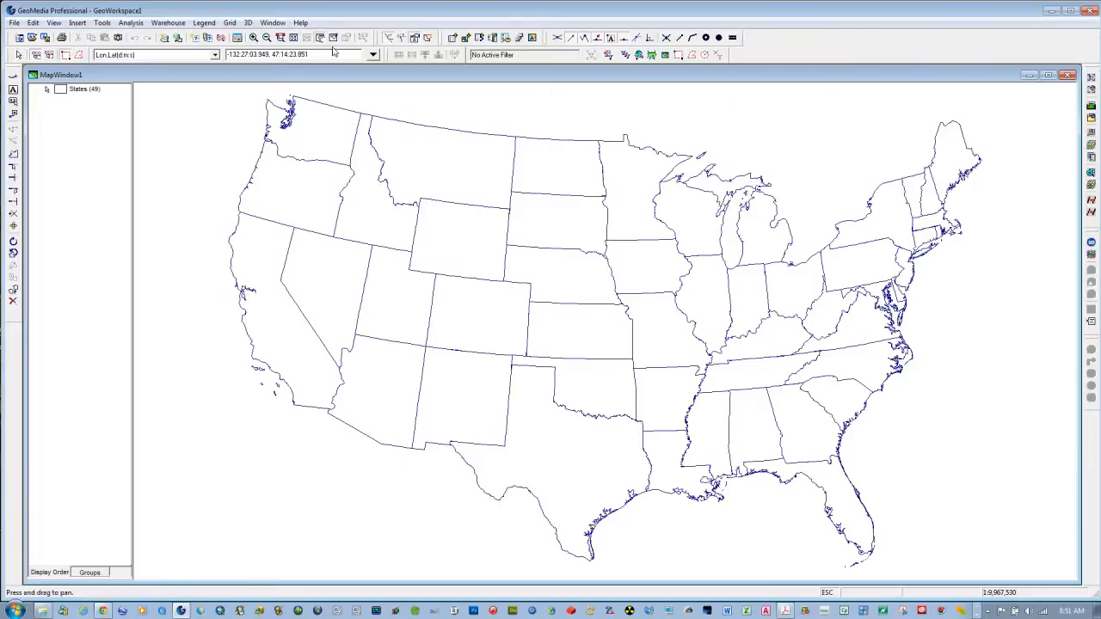
{"action": "left_click_drag", "start_coordinate": [770, 400], "coordinate": [456, 304]}
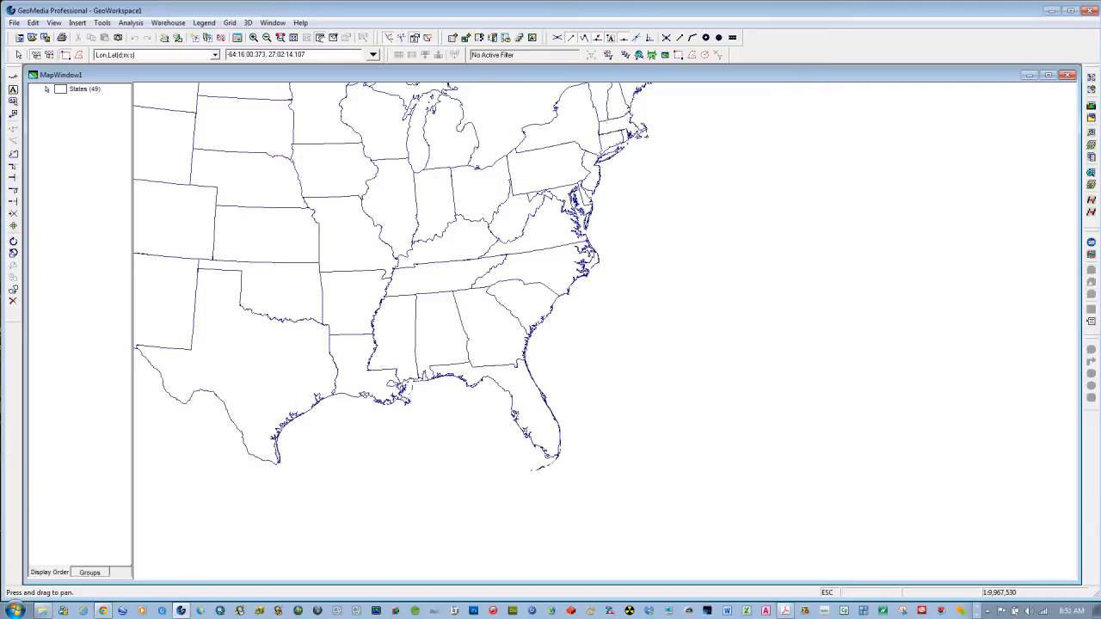
- Start inserting an interactive image and choose USASoutheastBase.tif from the LAB06 folder on C: as its source
{"action": "key", "text": "Escape"}
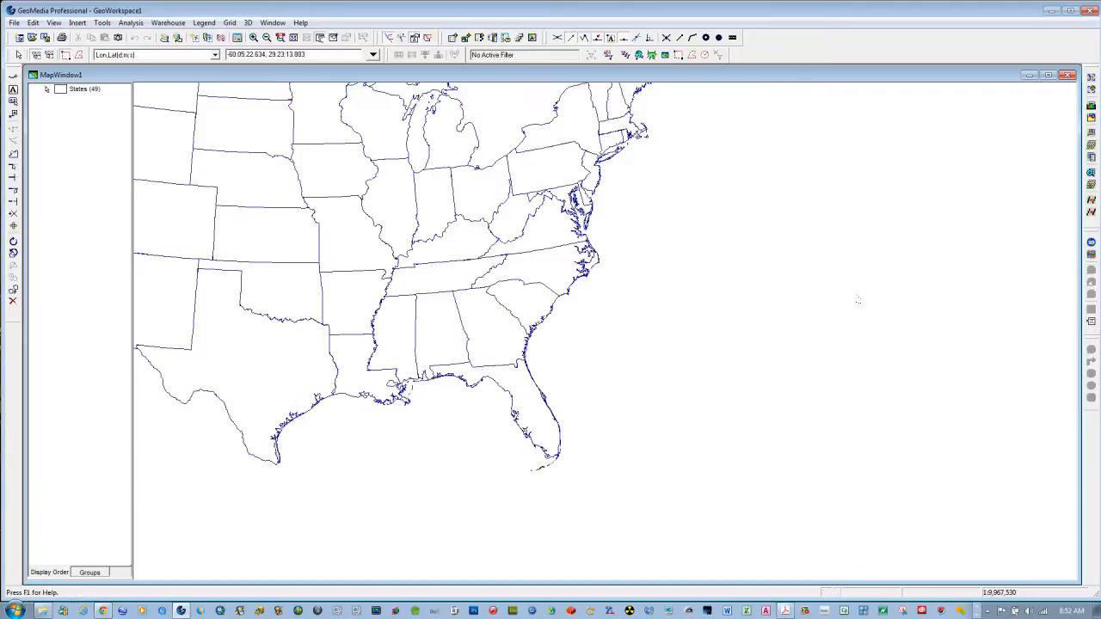
{"action": "left_click", "coordinate": [79, 26]}
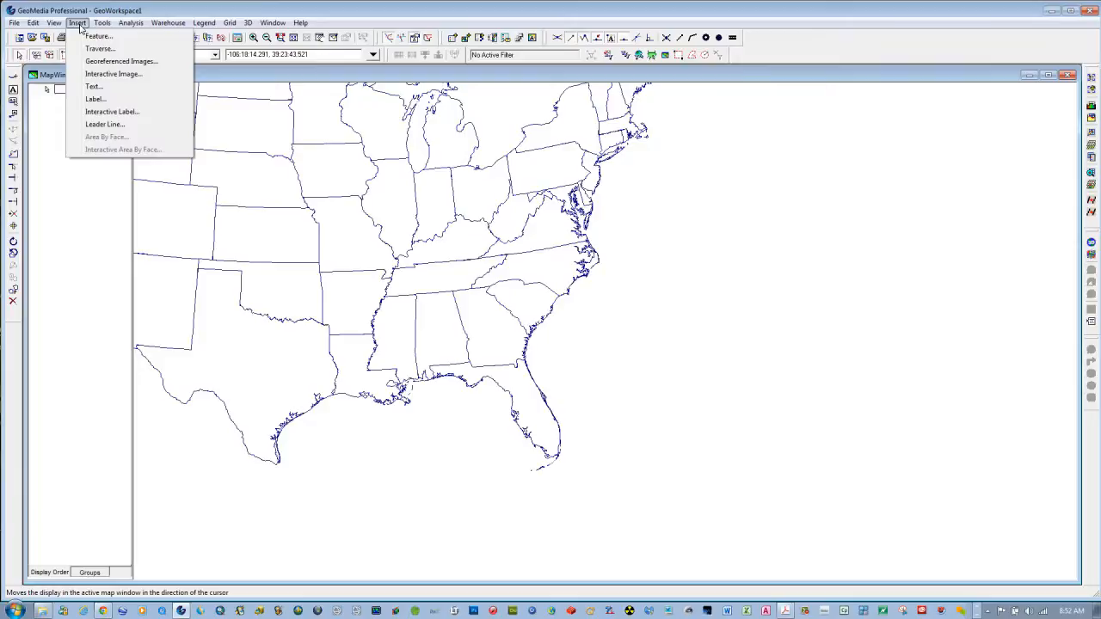
{"action": "left_click", "coordinate": [121, 78]}
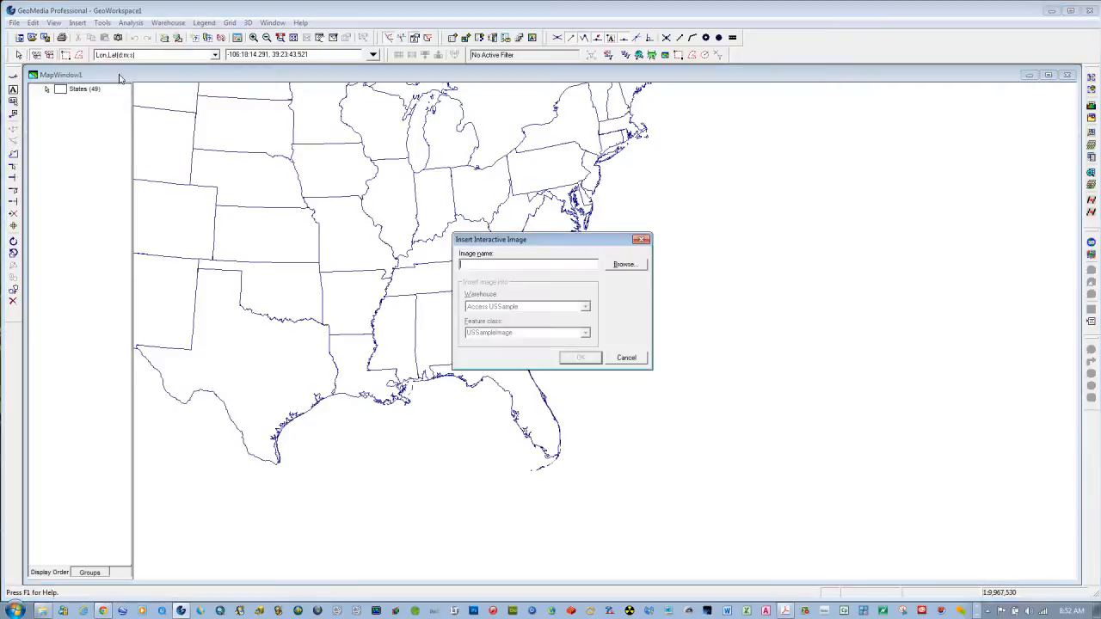
{"action": "left_click", "coordinate": [638, 267]}
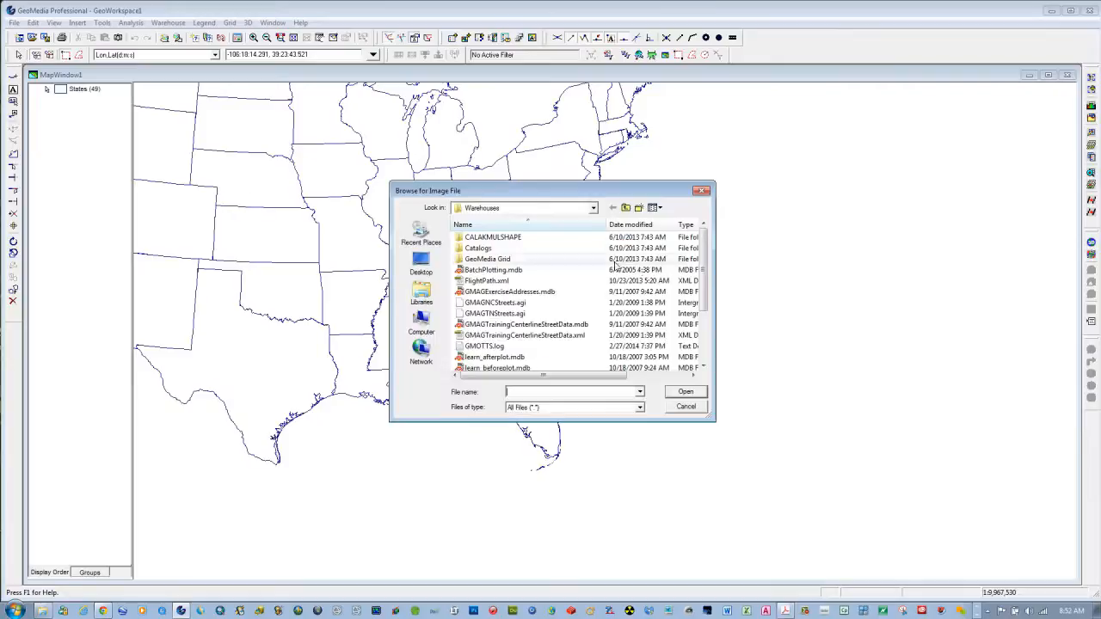
{"action": "left_click", "coordinate": [592, 209]}
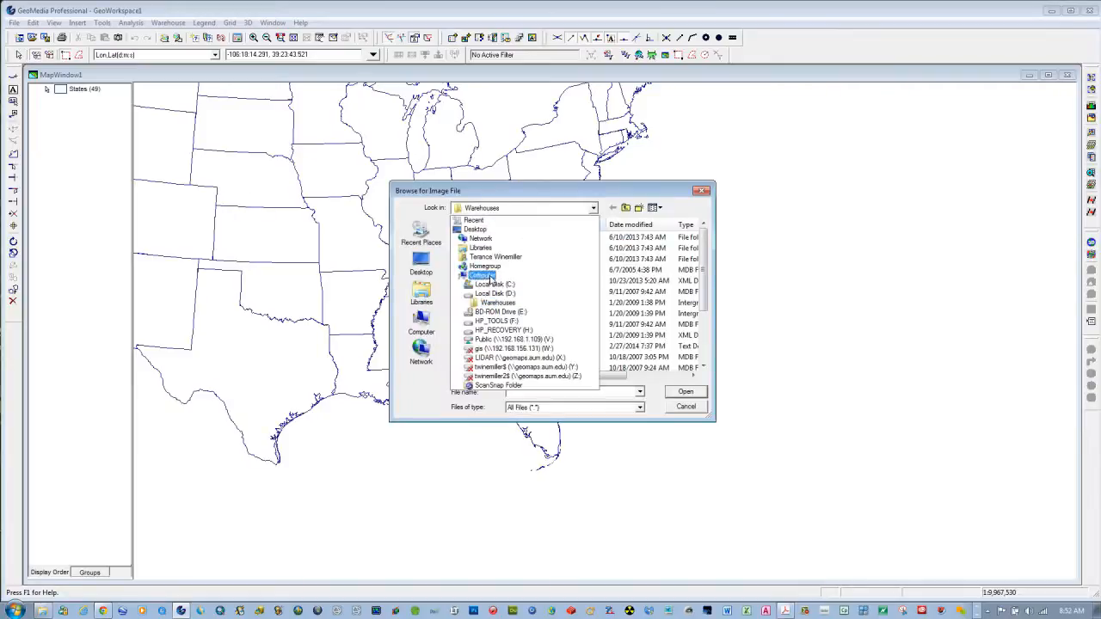
{"action": "left_click", "coordinate": [526, 289]}
{"action": "left_click_drag", "start_coordinate": [704, 240], "coordinate": [704, 360]}
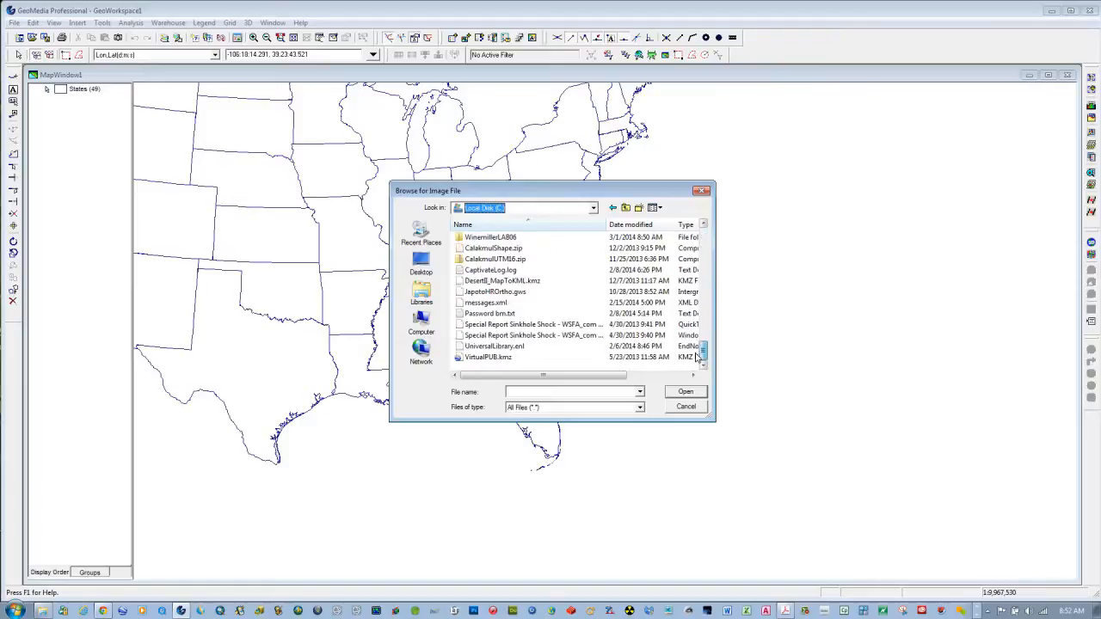
{"action": "left_click", "coordinate": [471, 240]}
{"action": "double_click", "coordinate": [471, 240]}
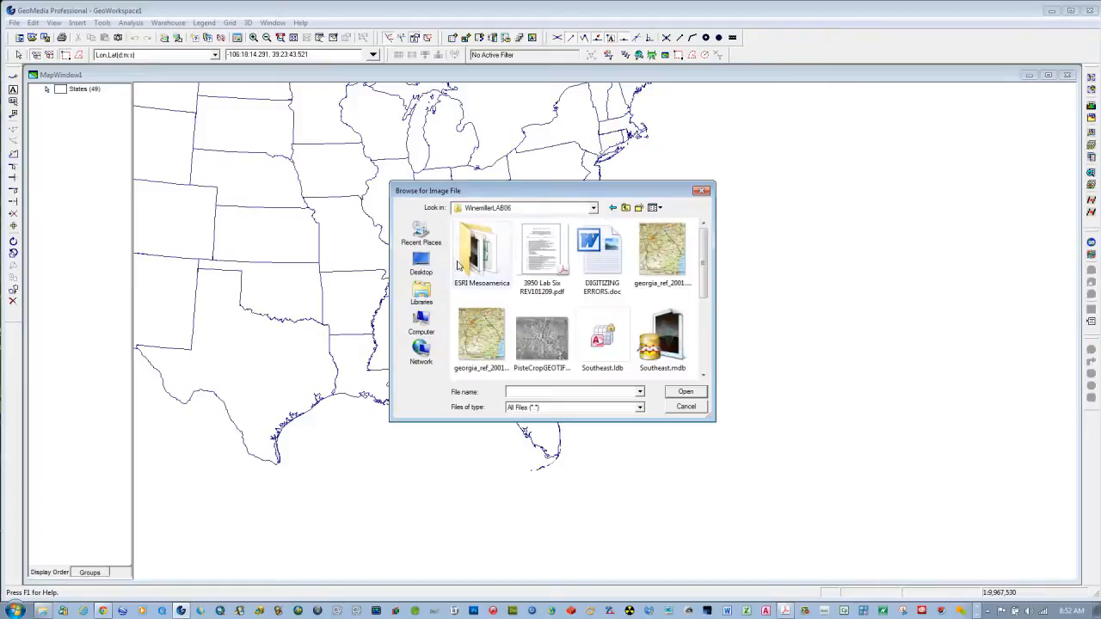
{"action": "scroll", "coordinate": [534, 307], "scroll_direction": "down", "scroll_amount": 3}
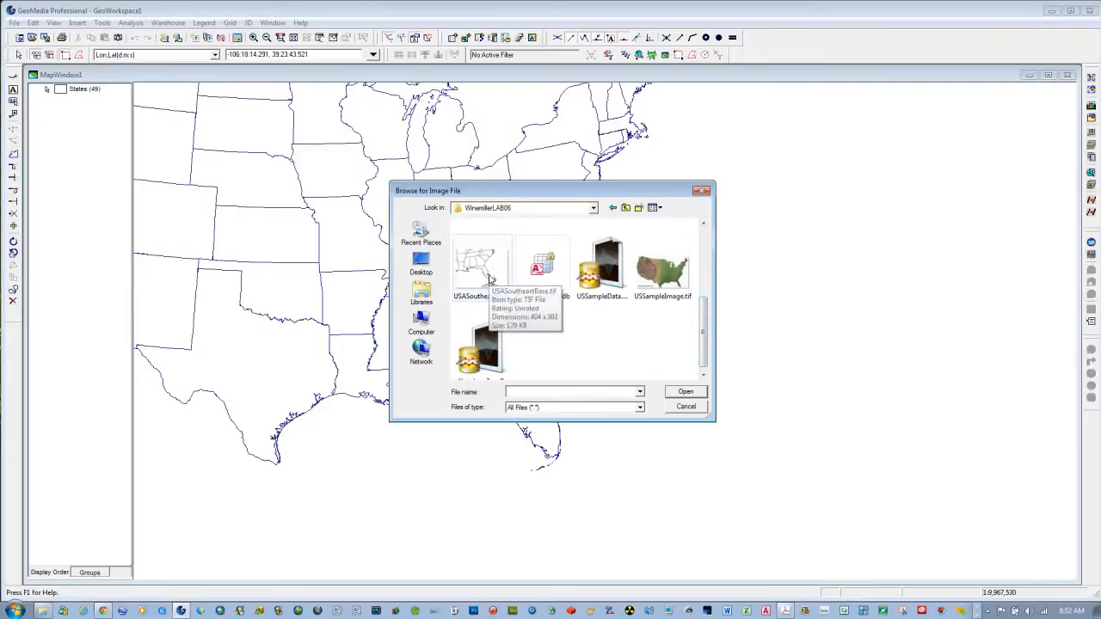
{"action": "left_click", "coordinate": [482, 276]}
{"action": "left_click", "coordinate": [686, 393]}
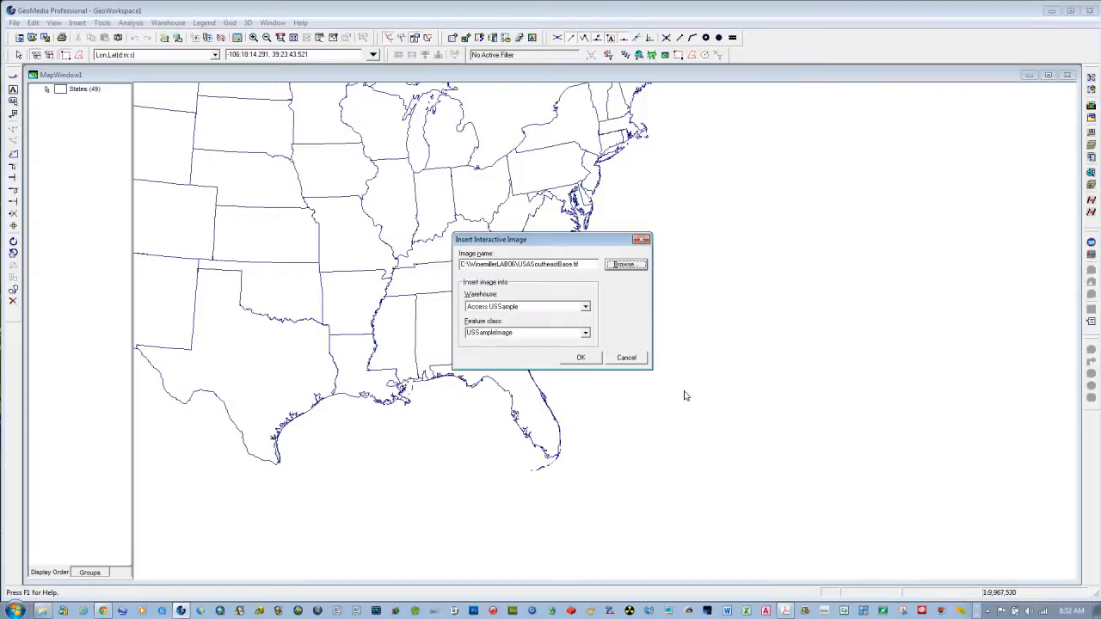
- Insert the image into the Southeast warehouse as feature class SoutheastbaseTIFF, placing it in the empty area east of the Gulf and Atlantic coasts
{"action": "left_click", "coordinate": [585, 307]}
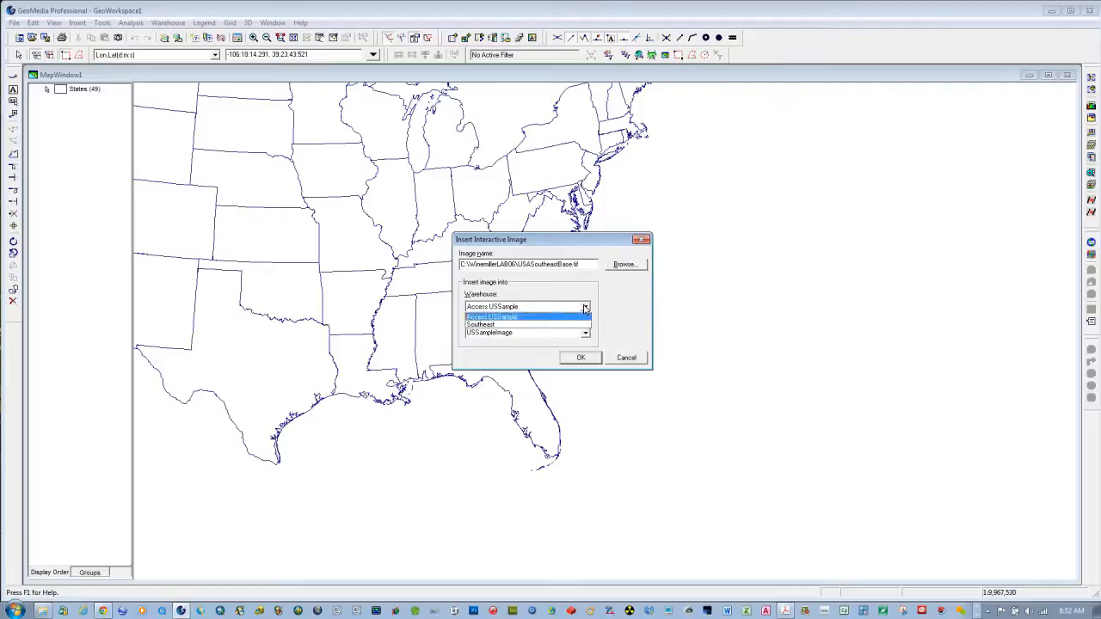
{"action": "left_click", "coordinate": [536, 325]}
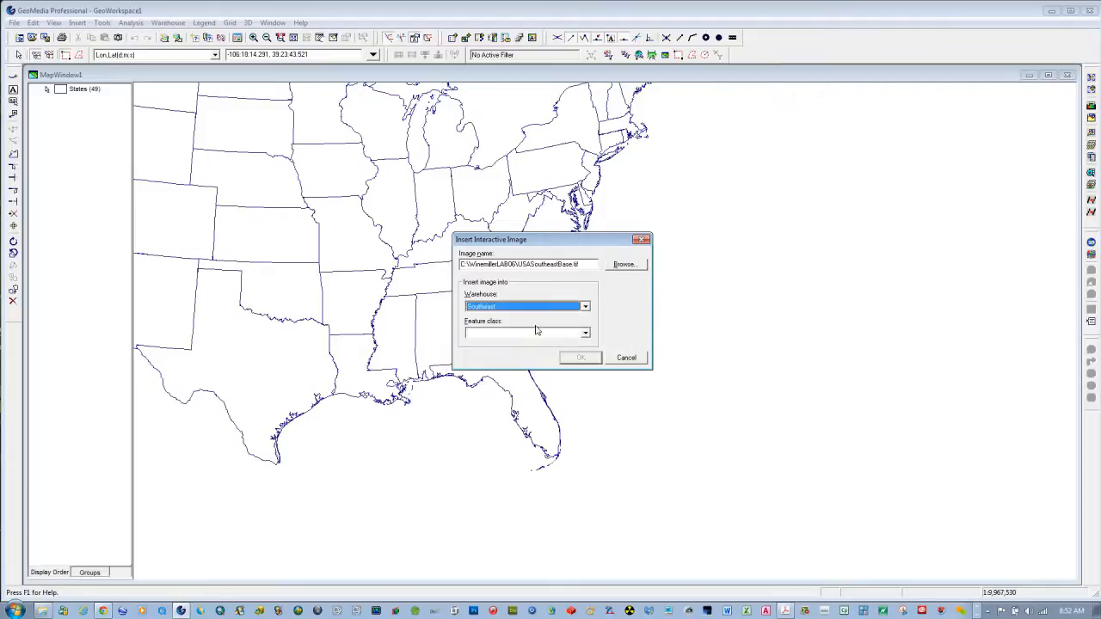
{"action": "left_click", "coordinate": [514, 332]}
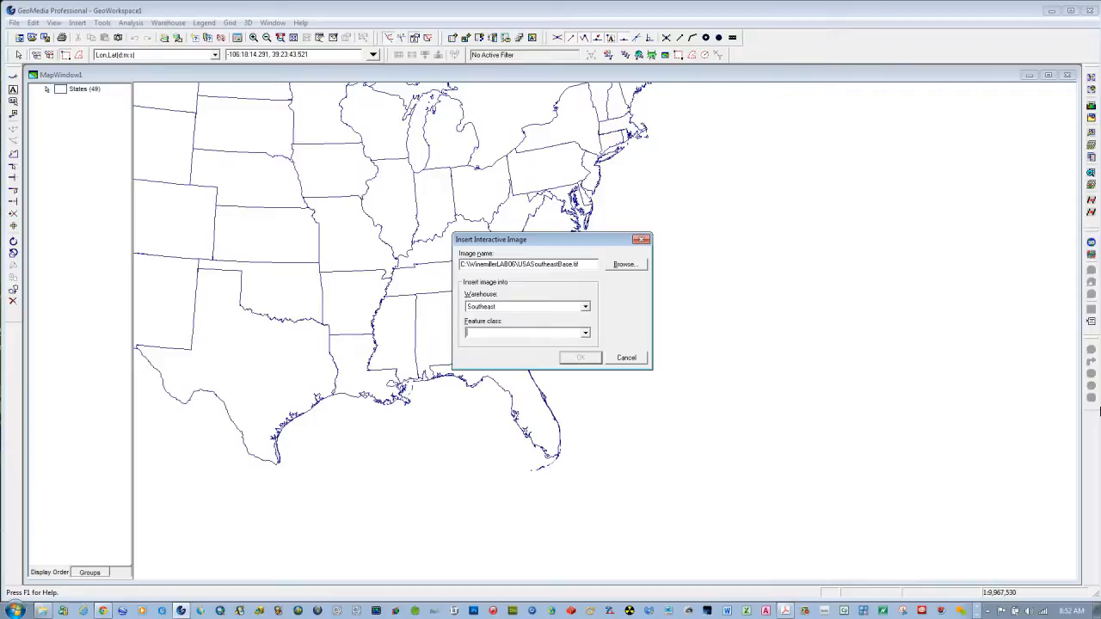
{"action": "type", "text": "outheastbaseTIFF"}
{"action": "left_click", "coordinate": [580, 359]}
{"action": "left_click", "coordinate": [582, 360]}
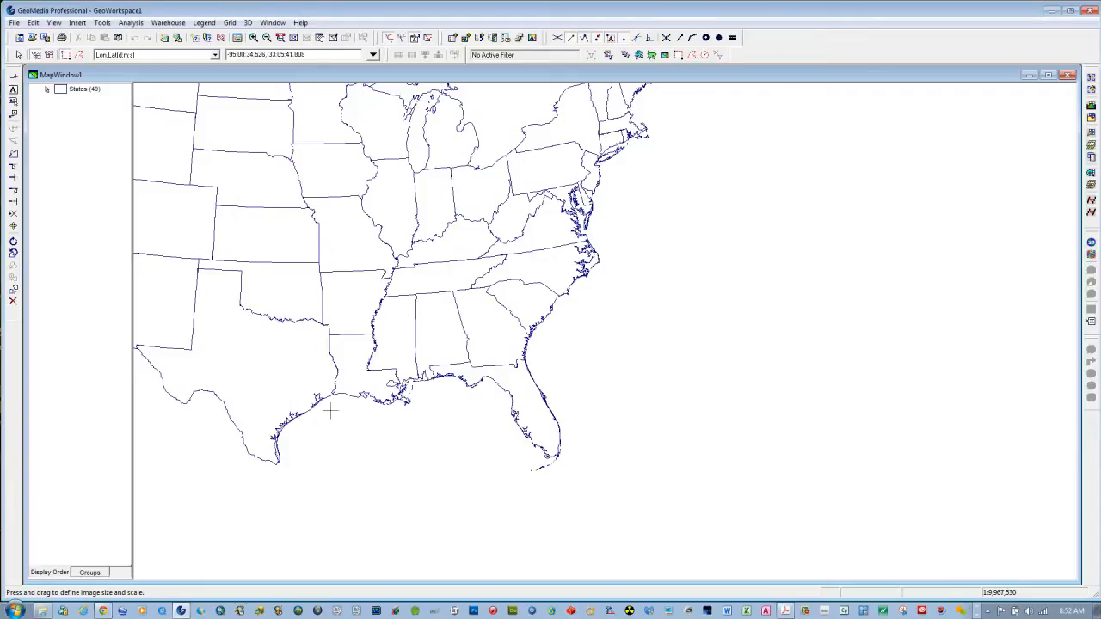
{"action": "left_click_drag", "start_coordinate": [624, 232], "coordinate": [1022, 519]}
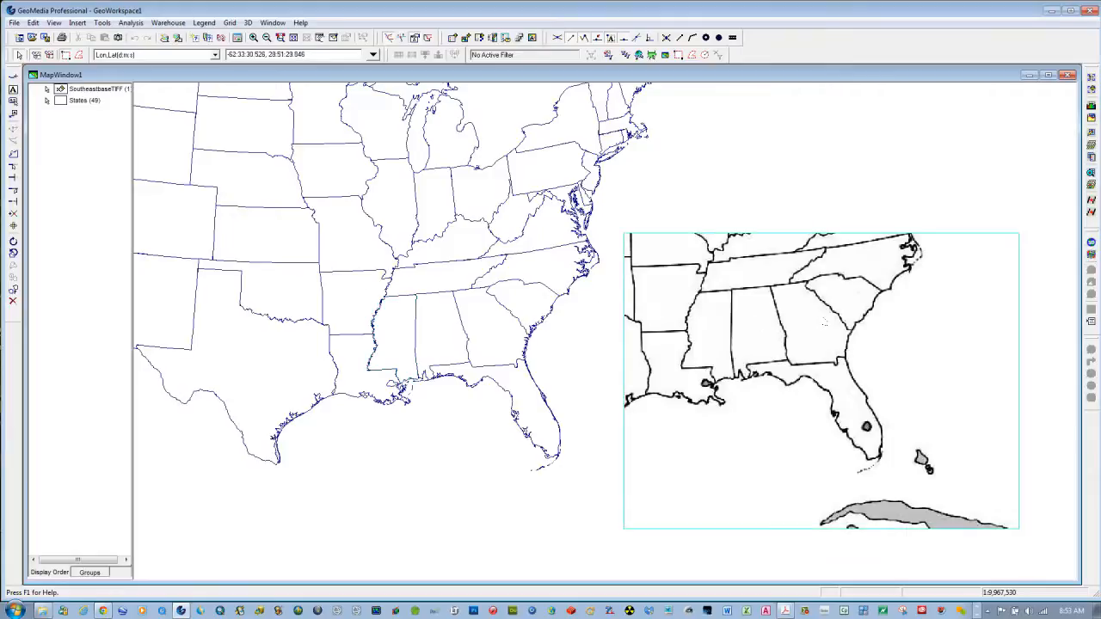
- Select the inserted southeast image and create a new image registration named Southeast
{"action": "left_click", "coordinate": [674, 388]}
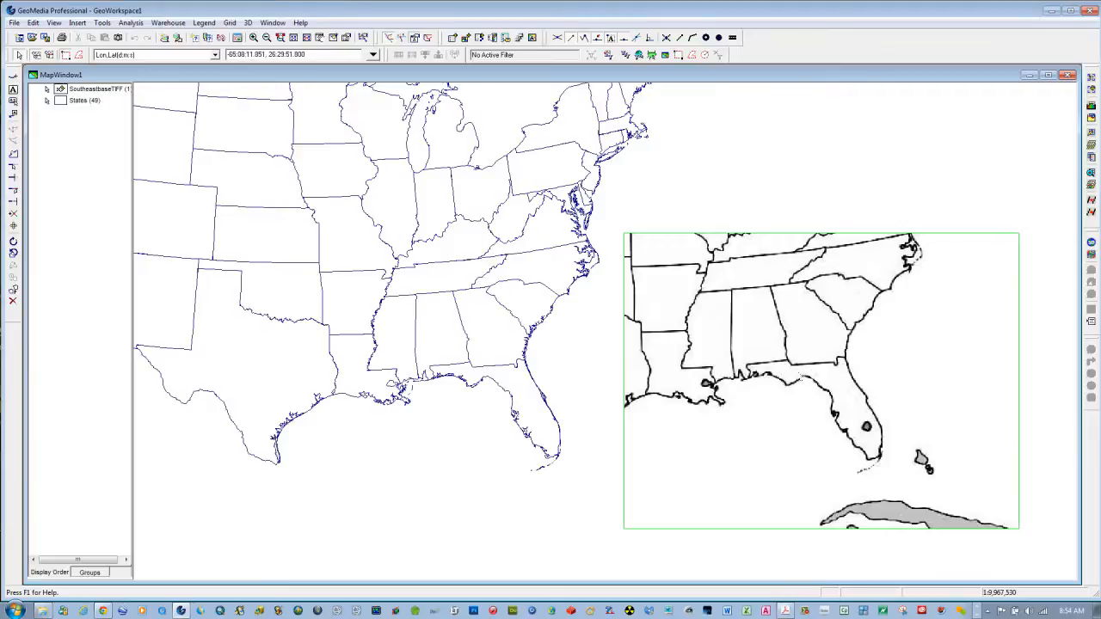
{"action": "left_click", "coordinate": [101, 23]}
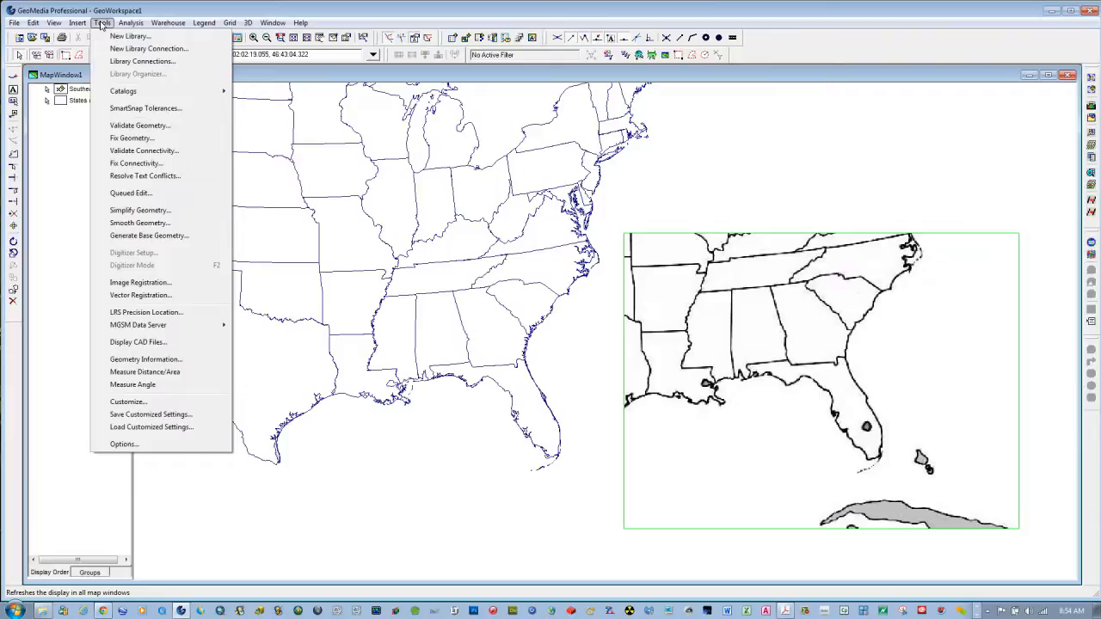
{"action": "left_click", "coordinate": [144, 283]}
{"action": "left_click_drag", "start_coordinate": [508, 239], "coordinate": [137, 122]}
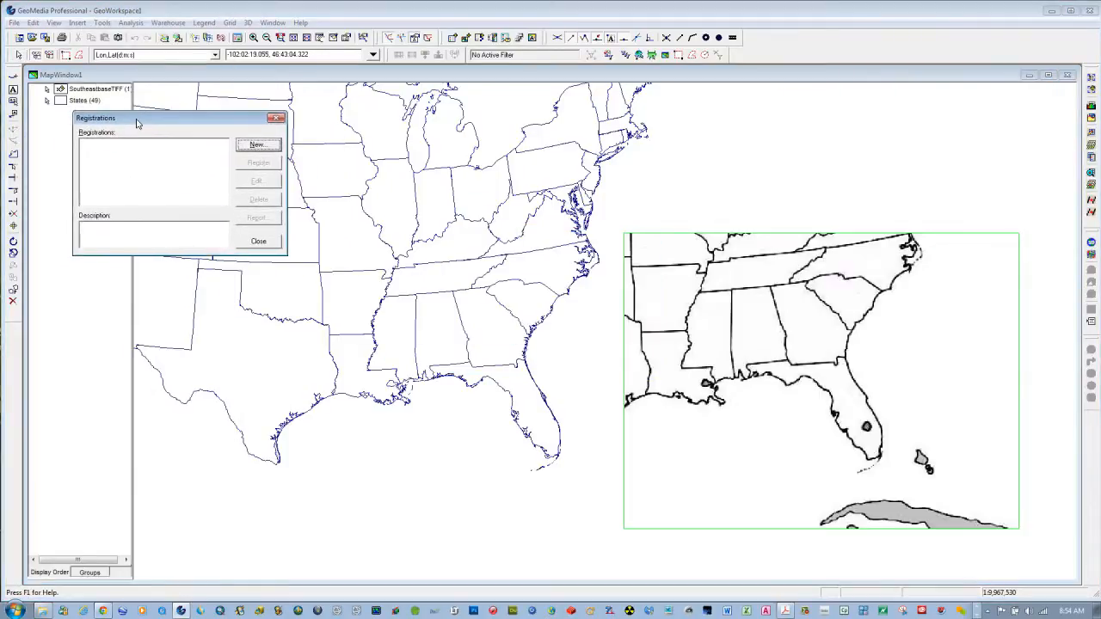
{"action": "left_click", "coordinate": [254, 146]}
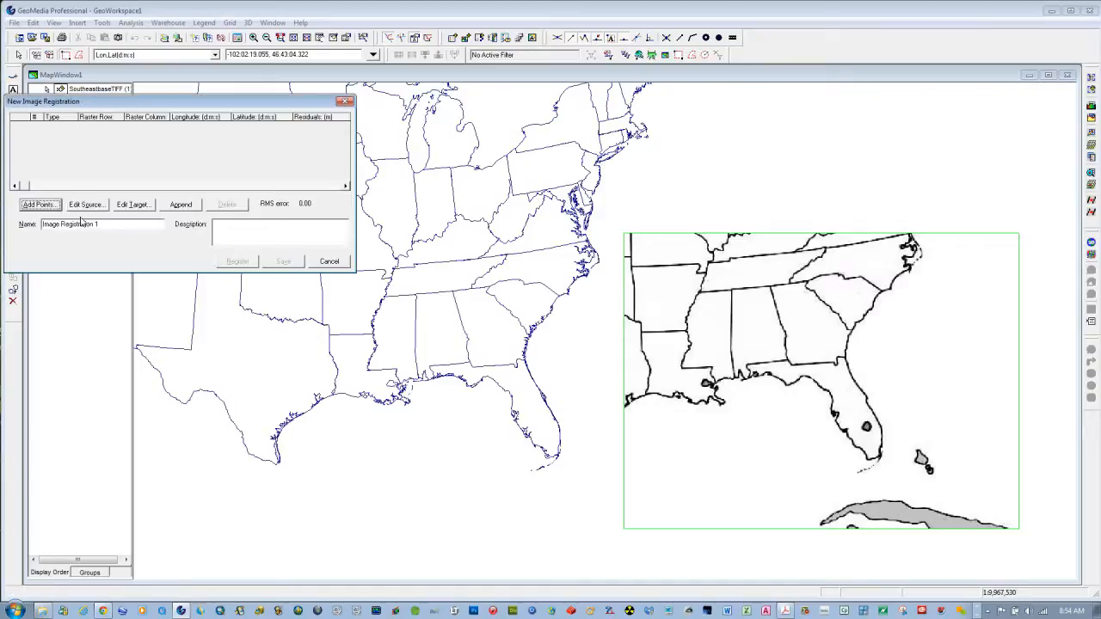
{"action": "left_click_drag", "start_coordinate": [130, 227], "coordinate": [42, 226]}
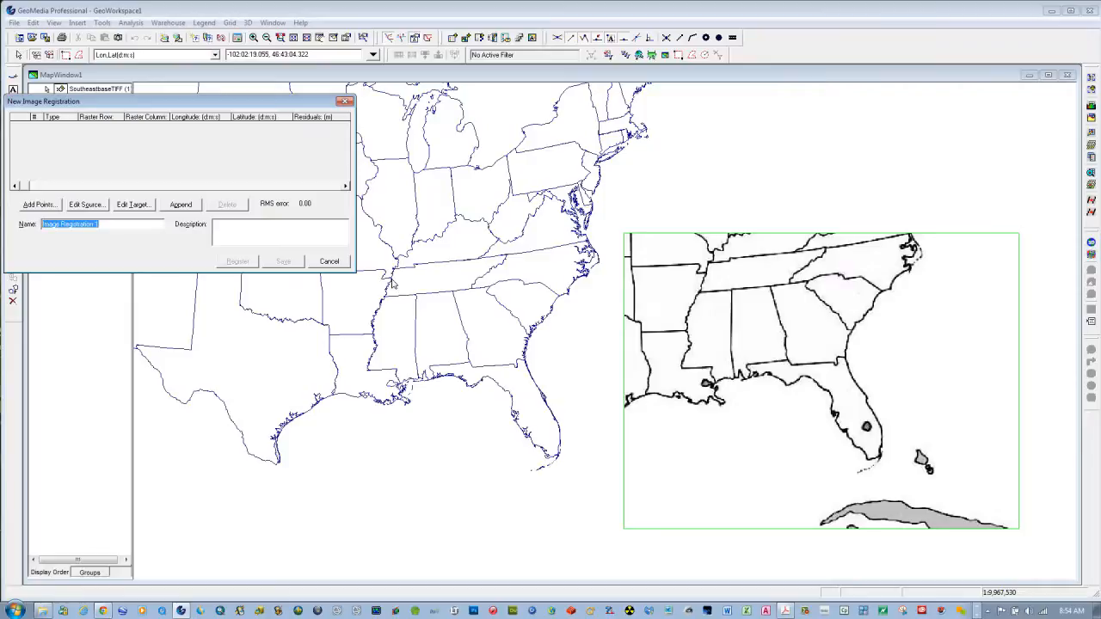
{"action": "type", "text": "Southeast"}
- Start adding control points and place source point 1 at Arkansas's northwest corner on the scanned image
{"action": "left_click", "coordinate": [34, 205]}
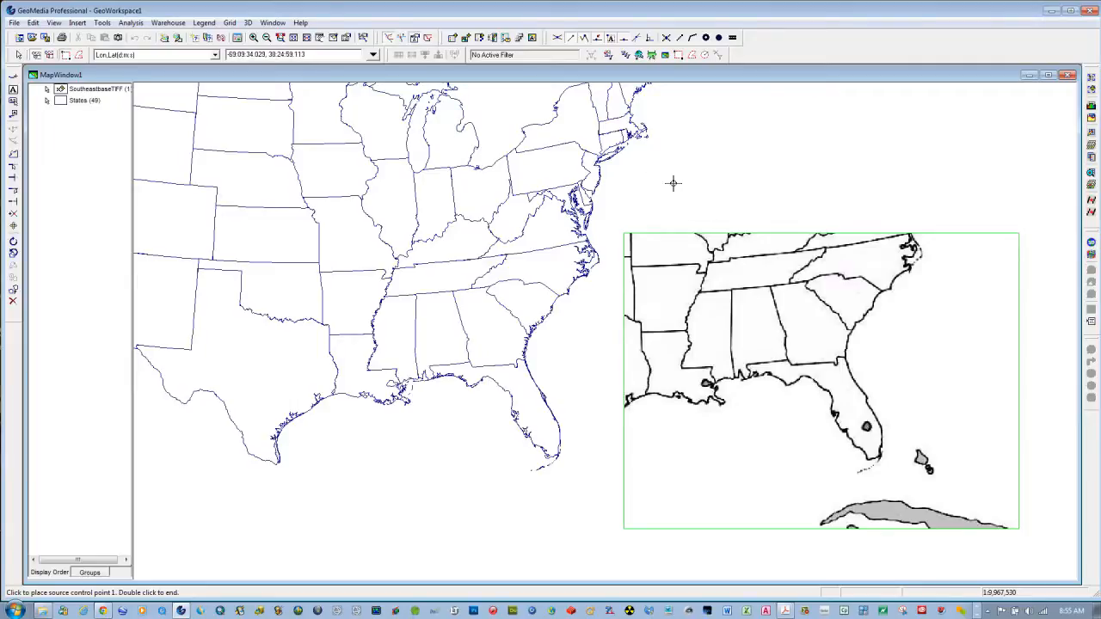
{"action": "left_click", "coordinate": [253, 39]}
{"action": "left_click_drag", "start_coordinate": [564, 226], "coordinate": [697, 327]}
{"action": "key", "text": "Escape"}
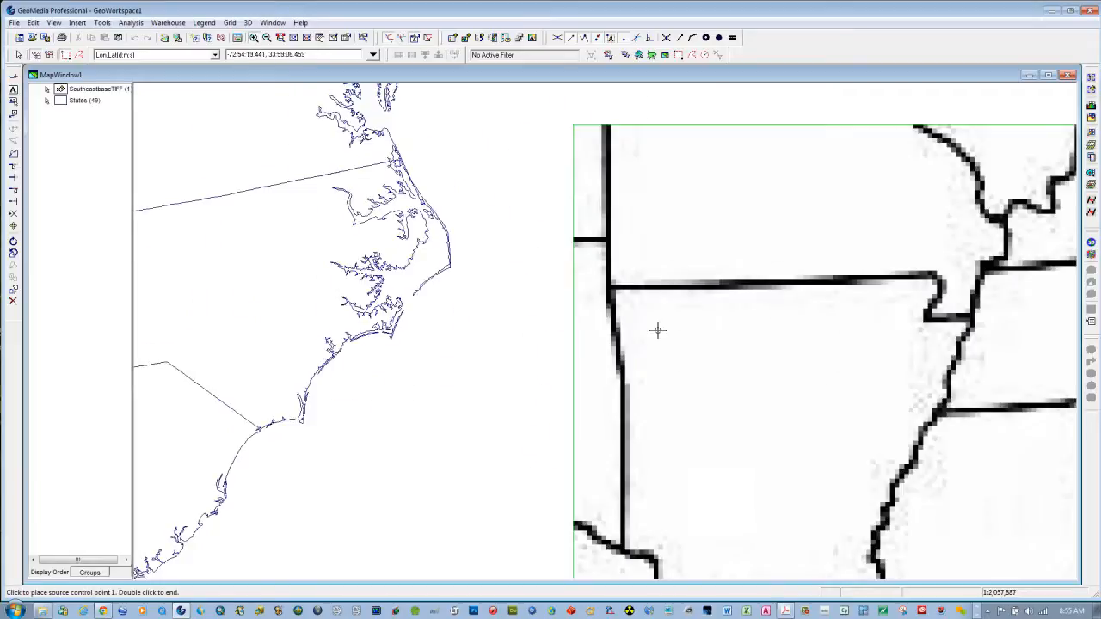
{"action": "left_click", "coordinate": [610, 289]}
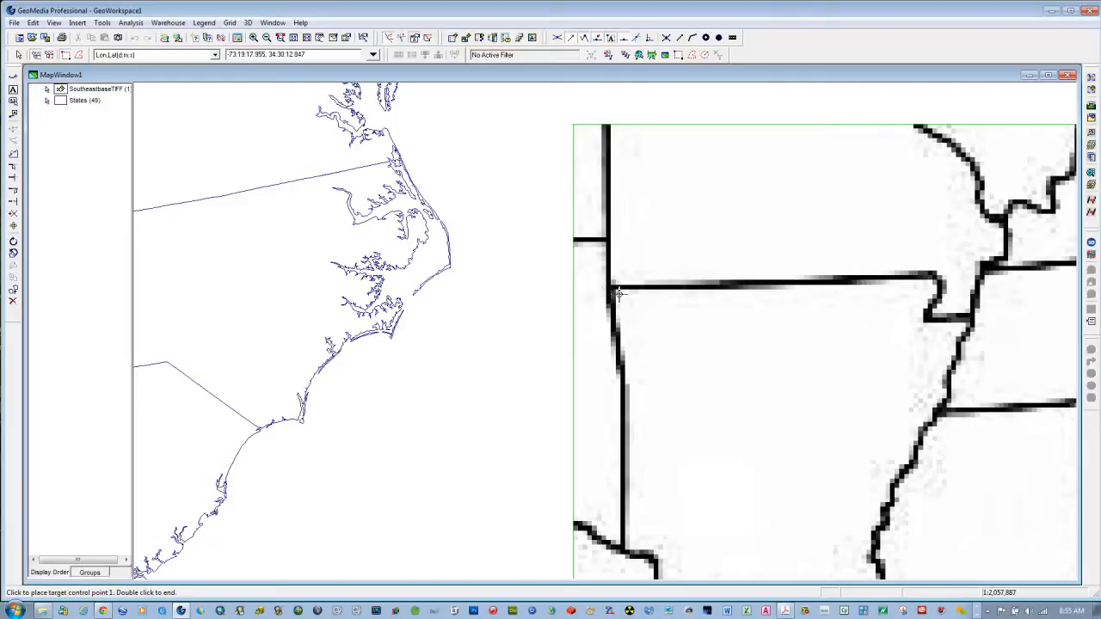
- Place target control point 1 at Arkansas's northwest corner on the States vector map
{"action": "left_click", "coordinate": [294, 40]}
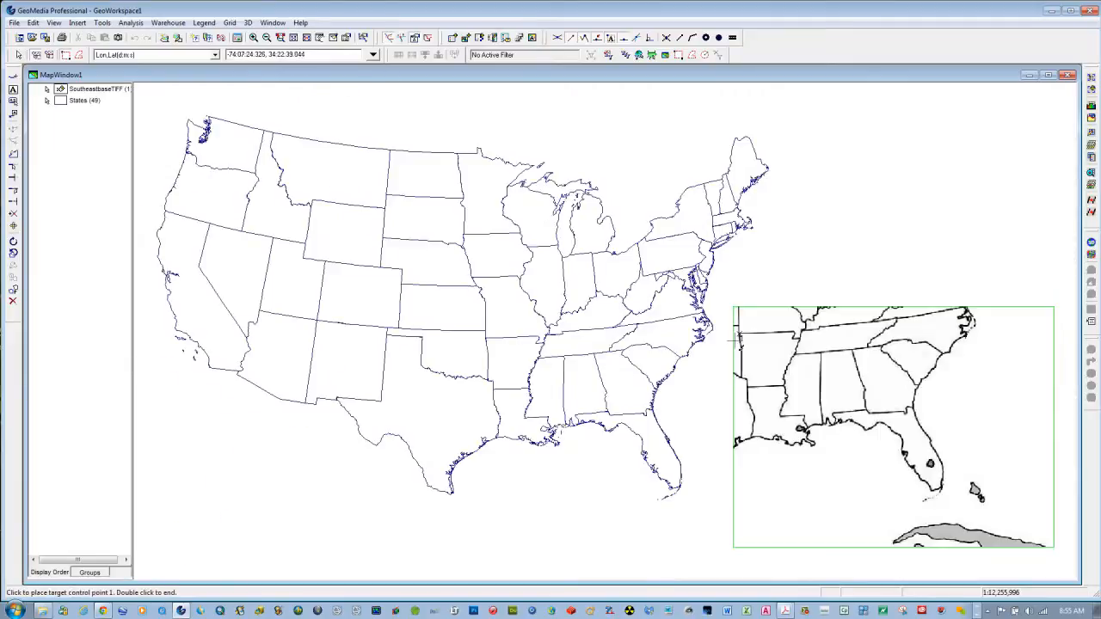
{"action": "left_click", "coordinate": [254, 38]}
{"action": "left_click_drag", "start_coordinate": [473, 323], "coordinate": [500, 353]}
{"action": "key", "text": "Escape"}
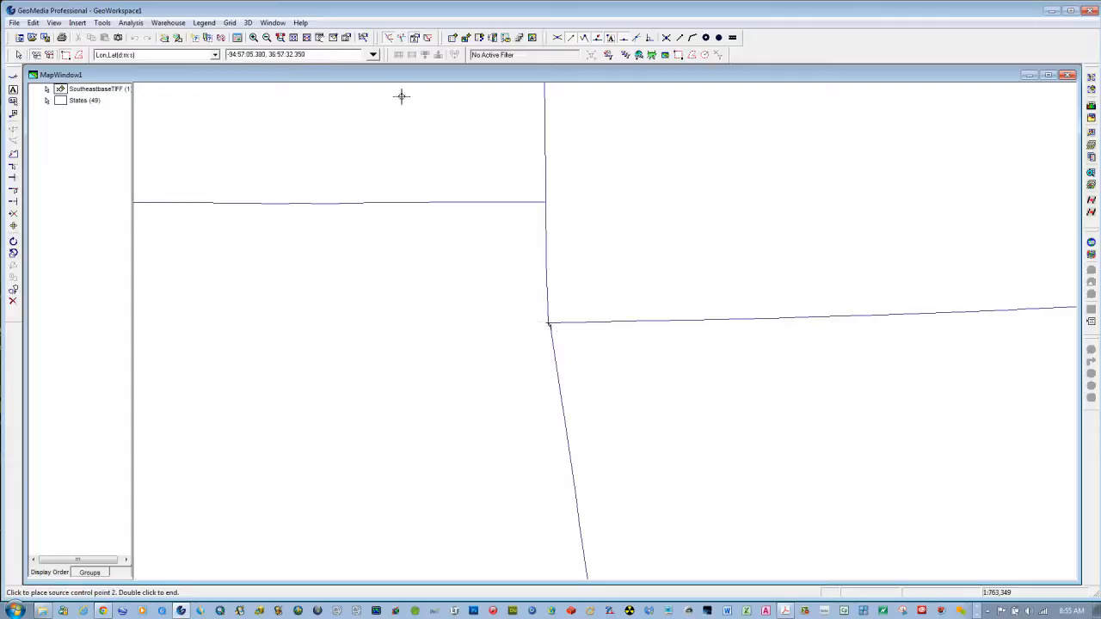
- Place source control point 2 where the Texas–Louisiana border meets the Gulf coast on the scanned image
{"action": "left_click", "coordinate": [293, 39]}
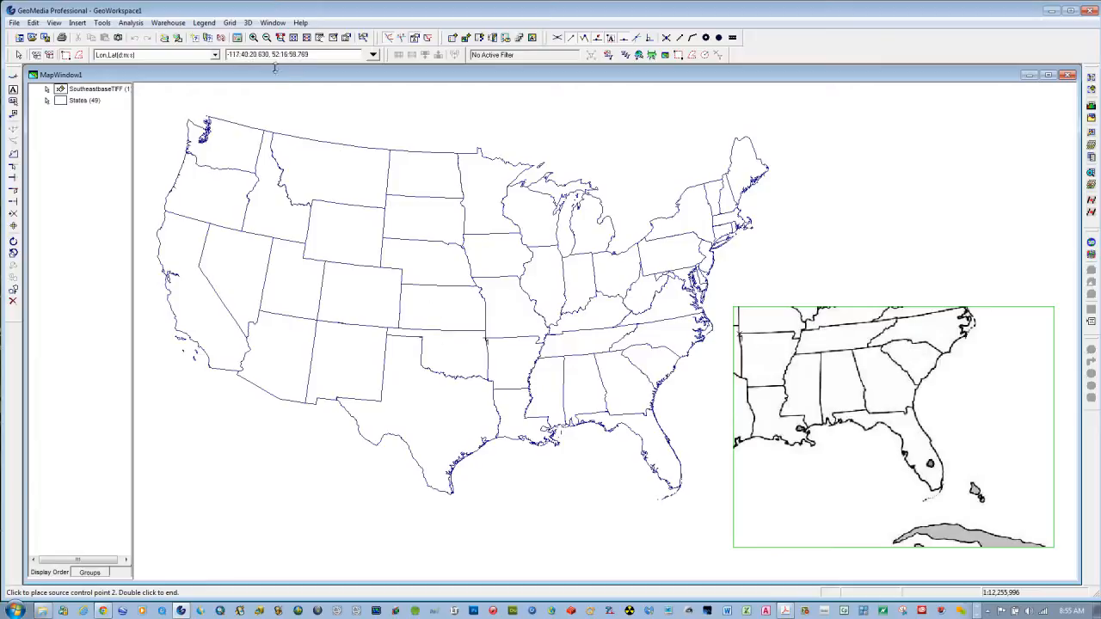
{"action": "left_click", "coordinate": [253, 38]}
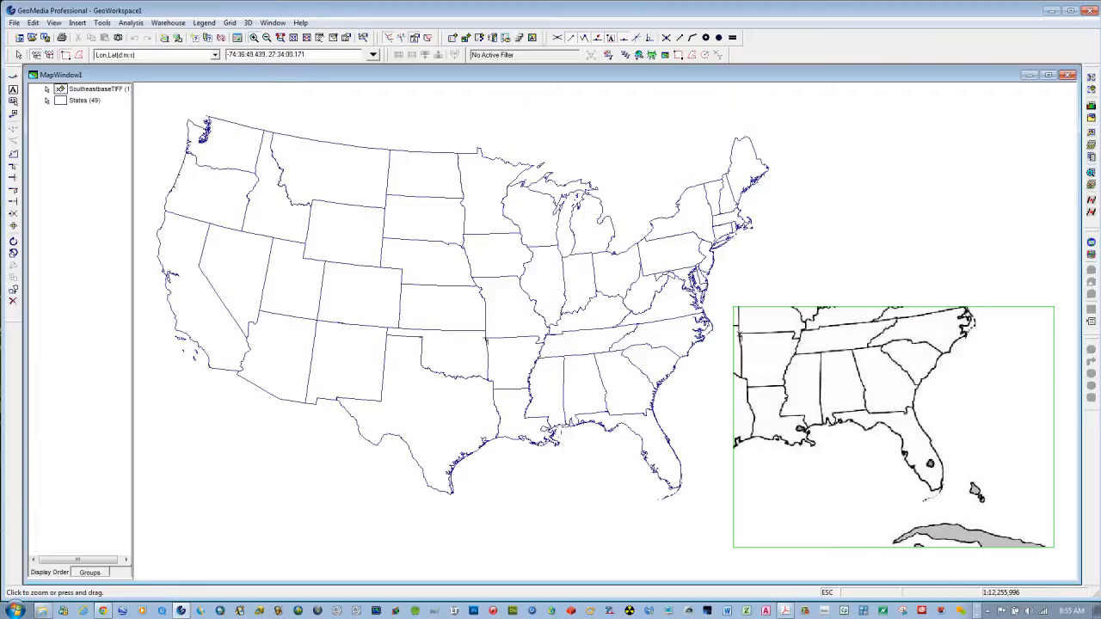
{"action": "left_click_drag", "start_coordinate": [739, 426], "coordinate": [796, 471]}
{"action": "key", "text": "Escape"}
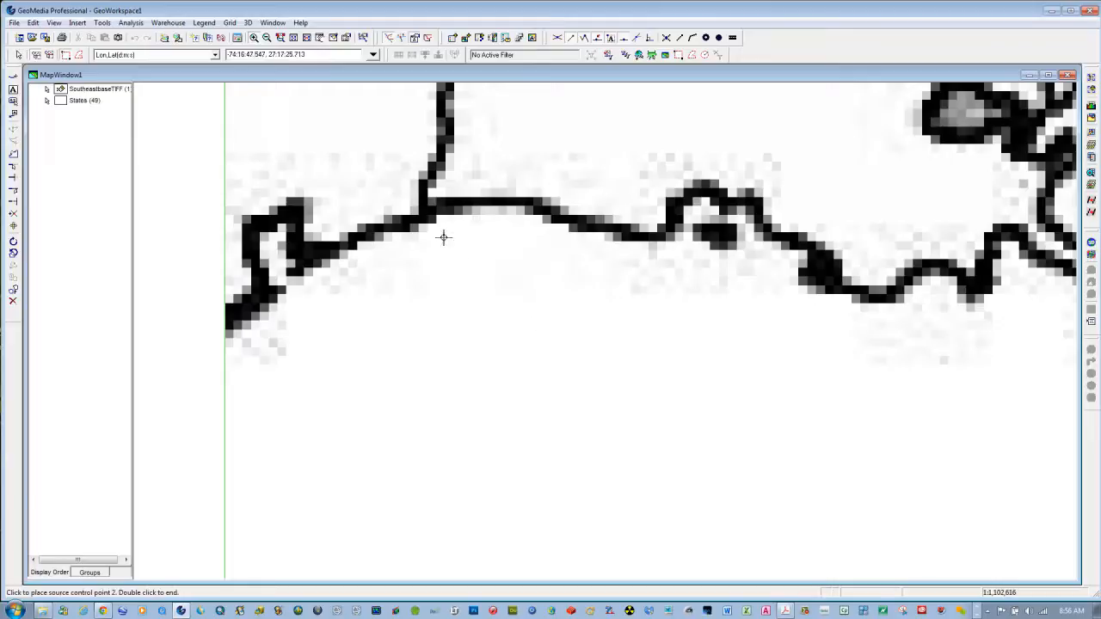
{"action": "left_click", "coordinate": [421, 220]}
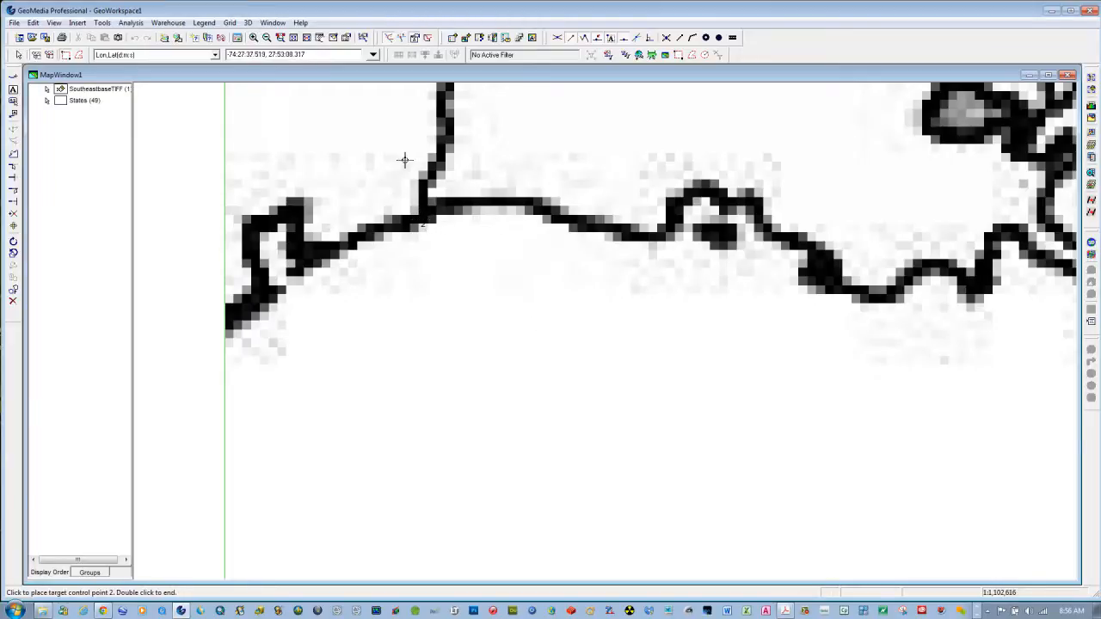
- Place target control point 2 where the Texas–Louisiana border meets the Gulf coast on the States vector map
{"action": "left_click", "coordinate": [293, 38]}
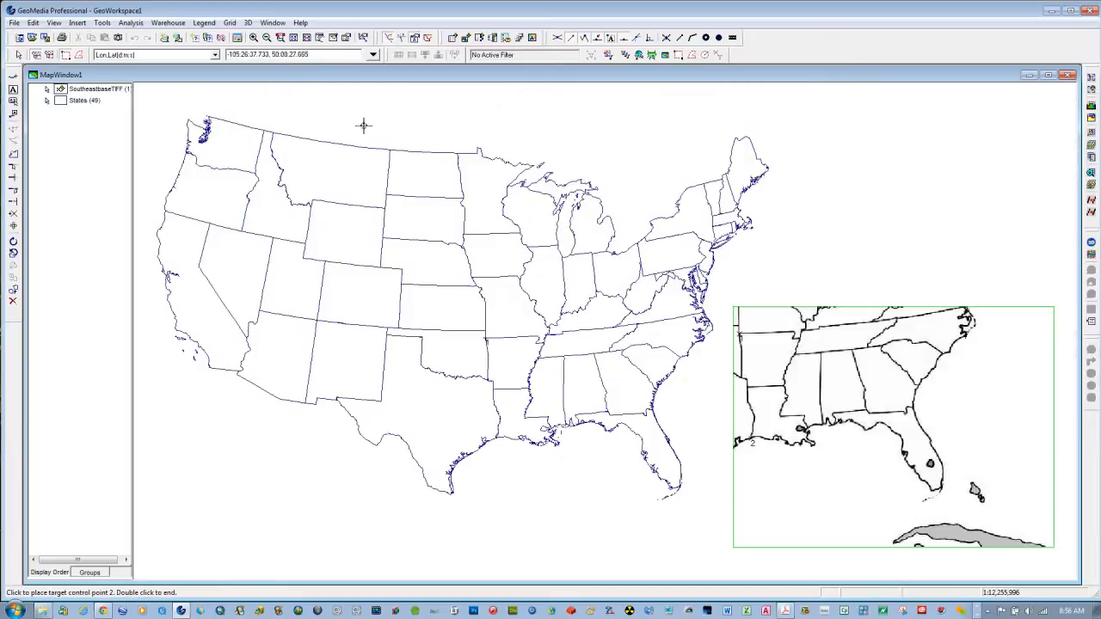
{"action": "left_click", "coordinate": [254, 38]}
{"action": "left_click_drag", "start_coordinate": [477, 425], "coordinate": [478, 424]}
{"action": "left_click_drag", "start_coordinate": [538, 470], "coordinate": [538, 471]}
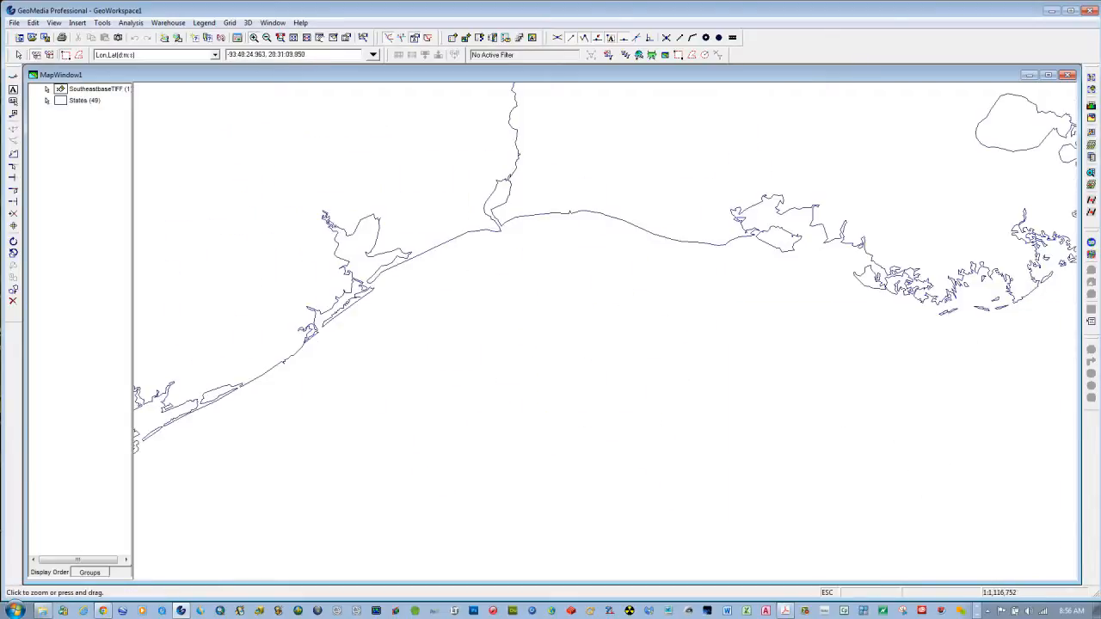
{"action": "key", "text": "Escape"}
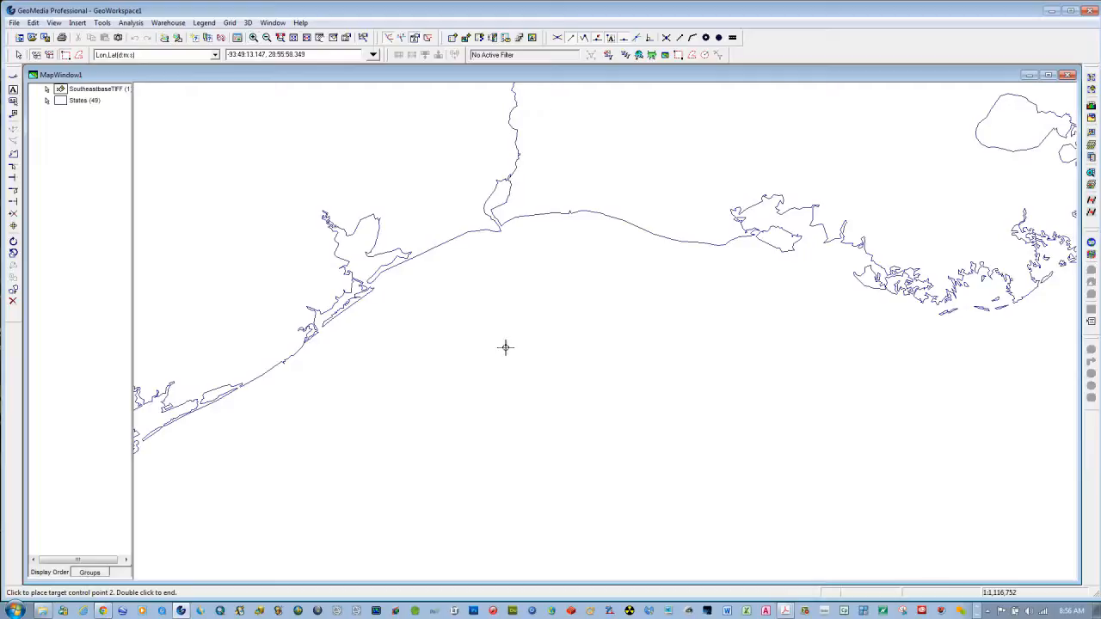
{"action": "left_click", "coordinate": [504, 235]}
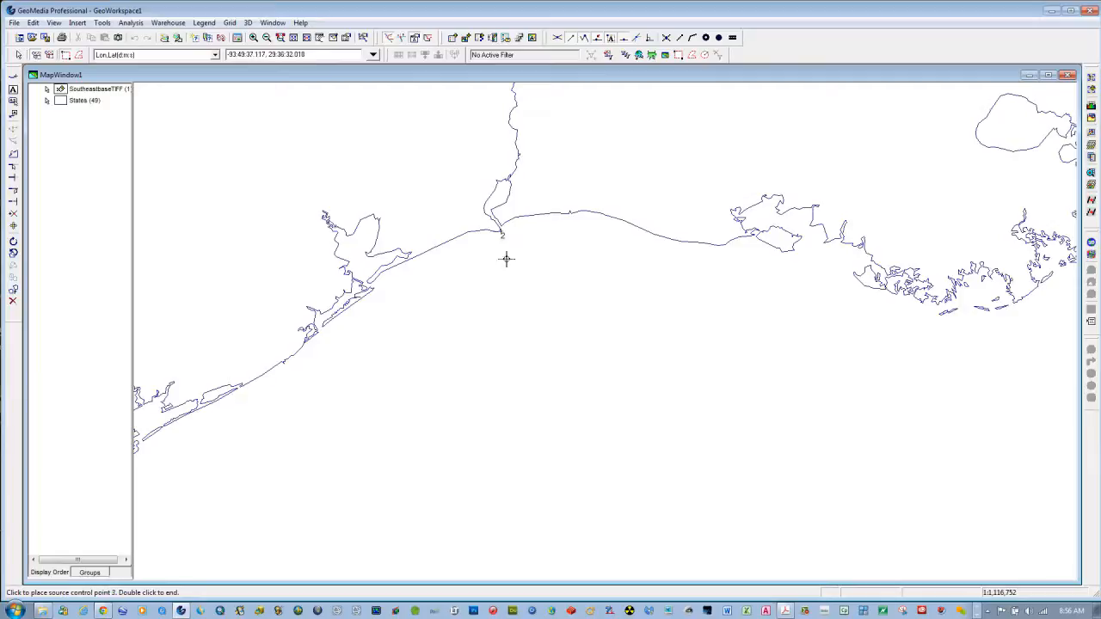
- Place source control point 3 where the North Carolina–South Carolina border meets the Atlantic coast on the scanned image
{"action": "left_click", "coordinate": [294, 38]}
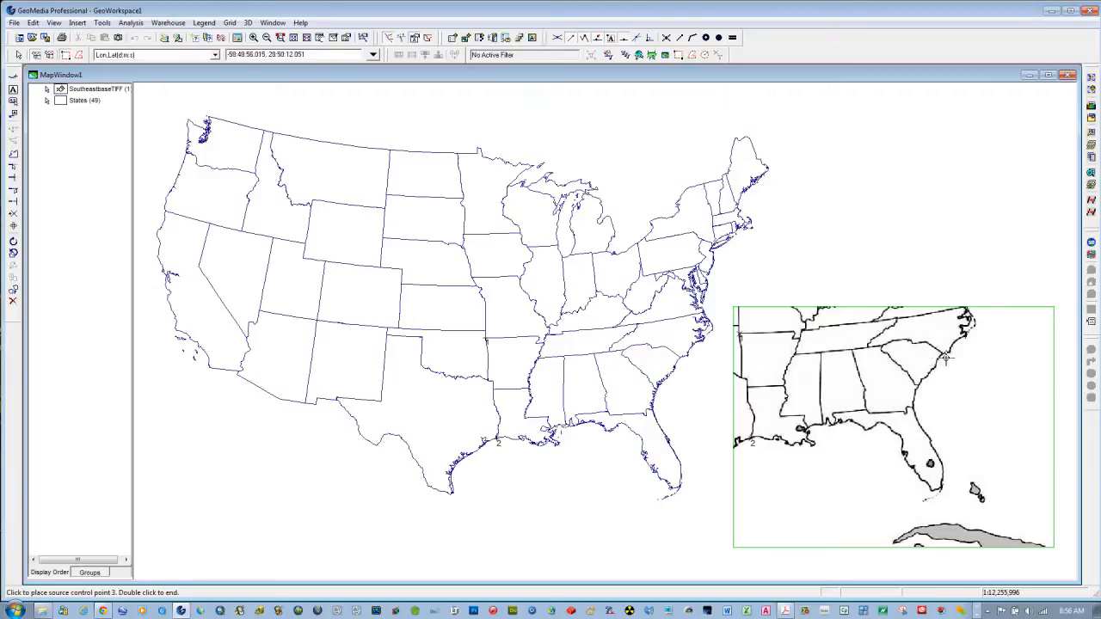
{"action": "left_click", "coordinate": [281, 39]}
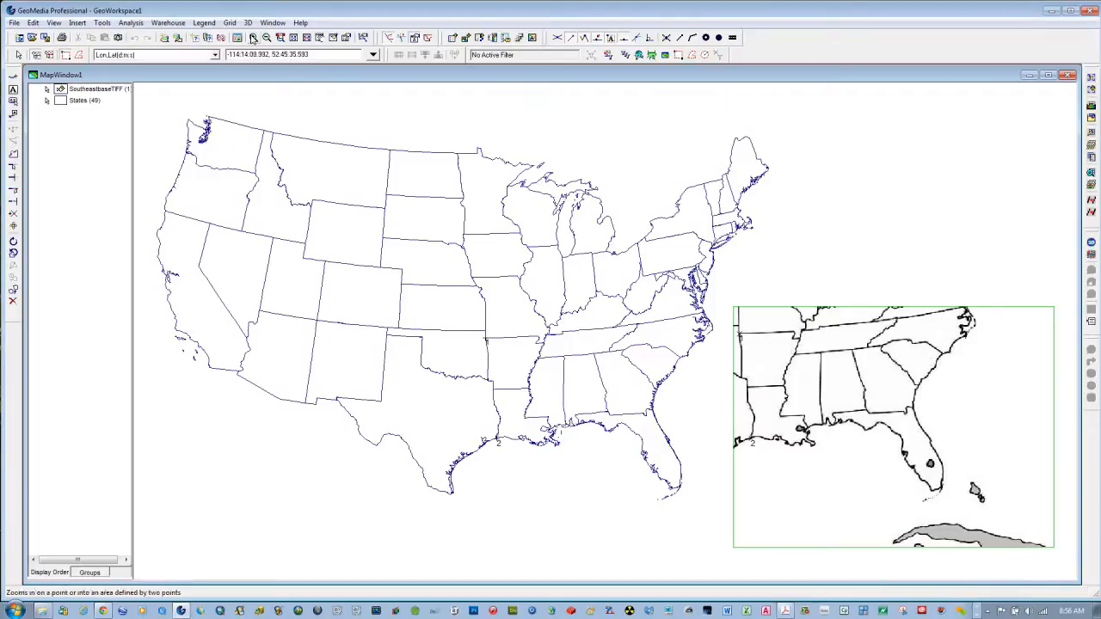
{"action": "left_click_drag", "start_coordinate": [904, 316], "coordinate": [973, 393]}
{"action": "key", "text": "Escape"}
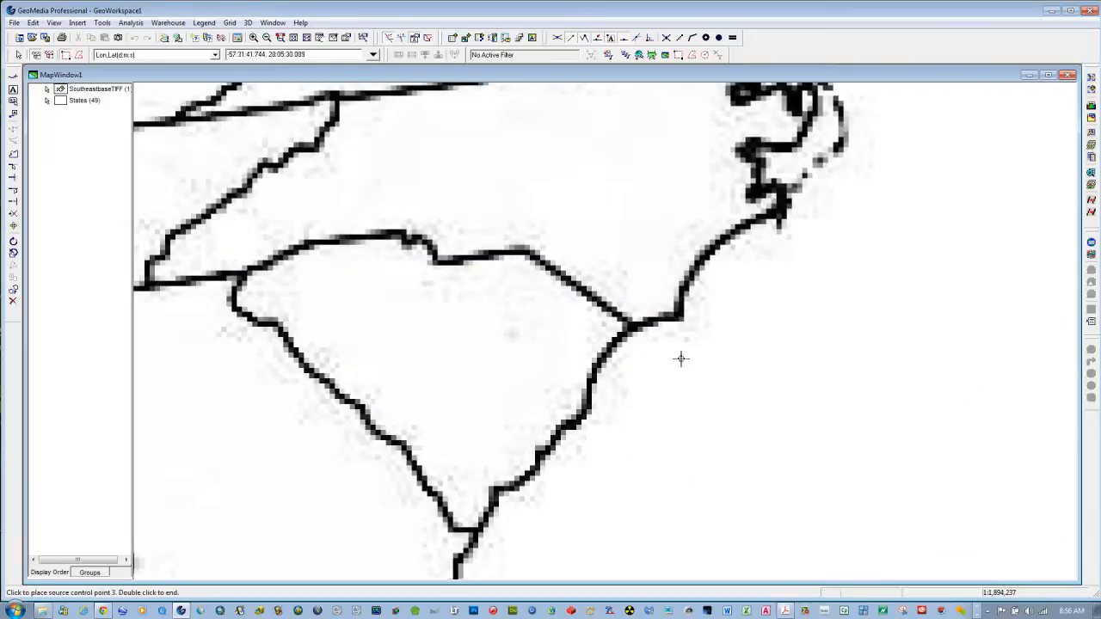
{"action": "left_click", "coordinate": [630, 328]}
- Place target control point 3 where the North Carolina–South Carolina border meets the Atlantic coast on the States vector map
{"action": "left_click", "coordinate": [293, 38]}
{"action": "left_click", "coordinate": [253, 38]}
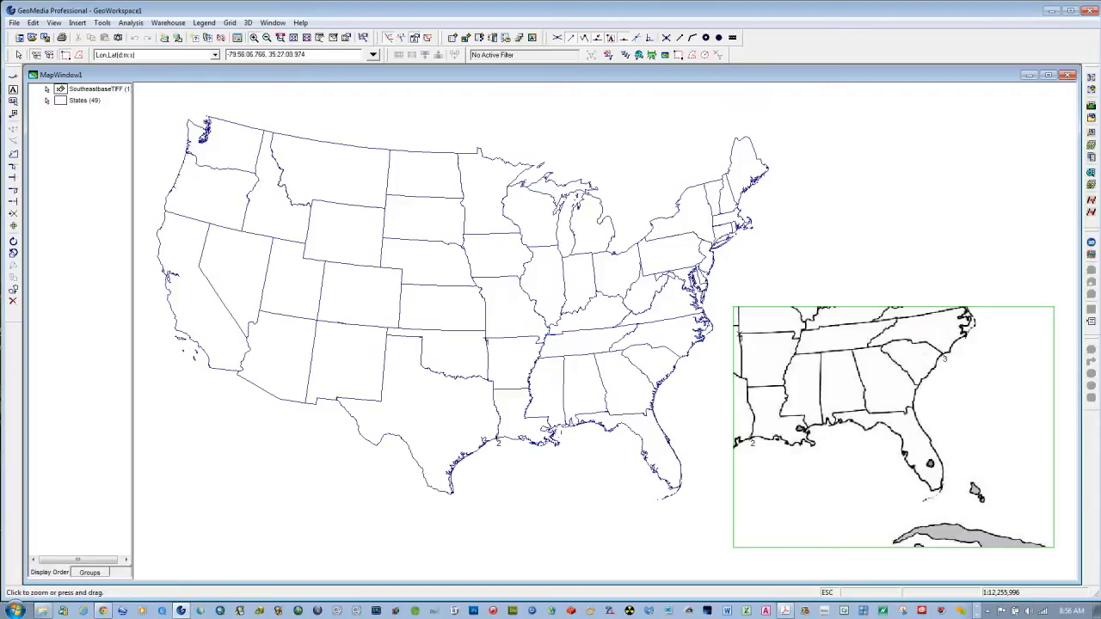
{"action": "left_click_drag", "start_coordinate": [661, 335], "coordinate": [705, 394]}
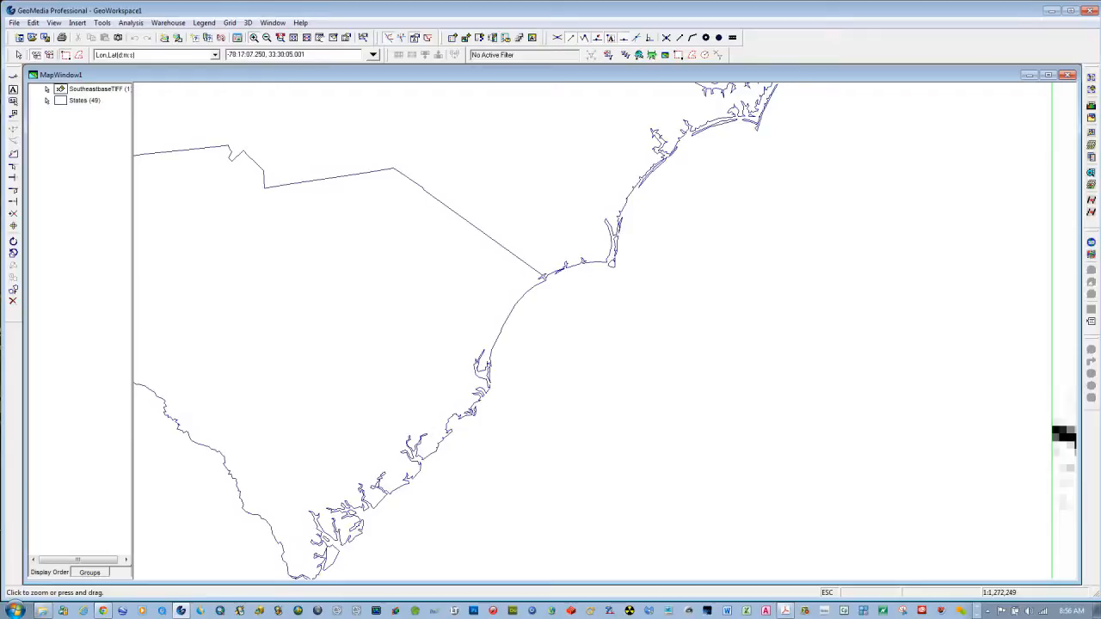
{"action": "key", "text": "Escape"}
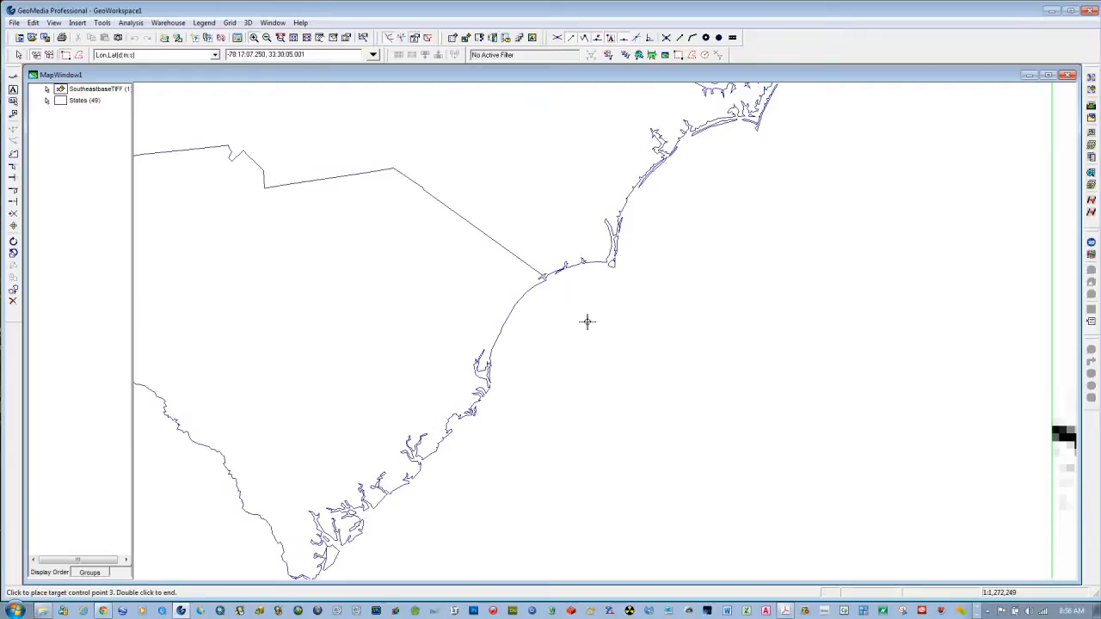
{"action": "left_click", "coordinate": [548, 282]}
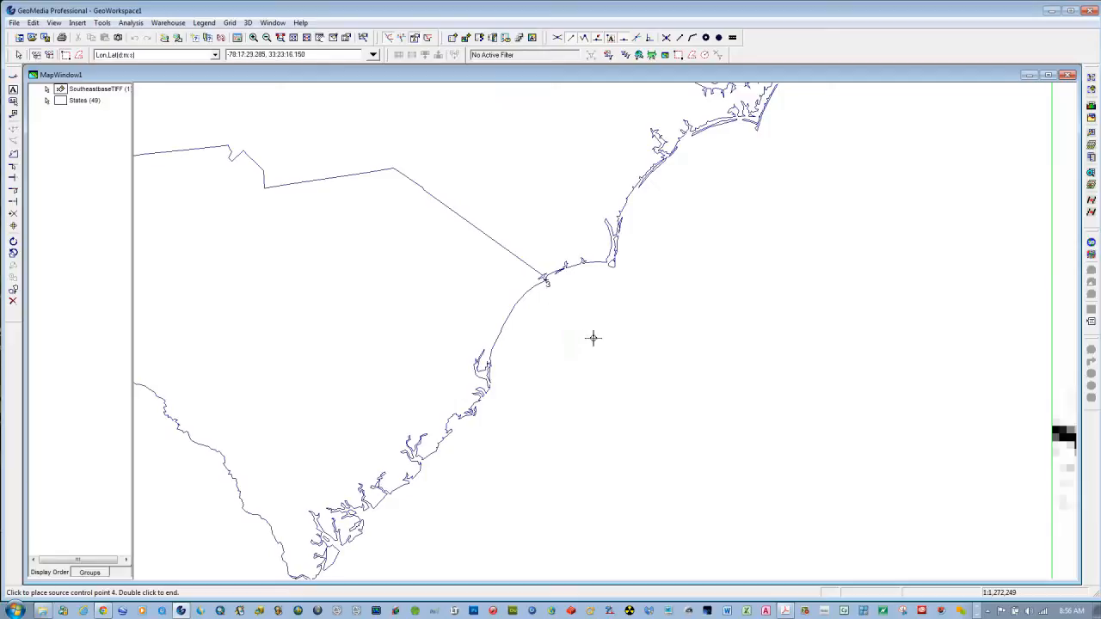
- Place source control point 4 at the westernmost tip of the Florida Keys on the scanned image
{"action": "left_click", "coordinate": [281, 37]}
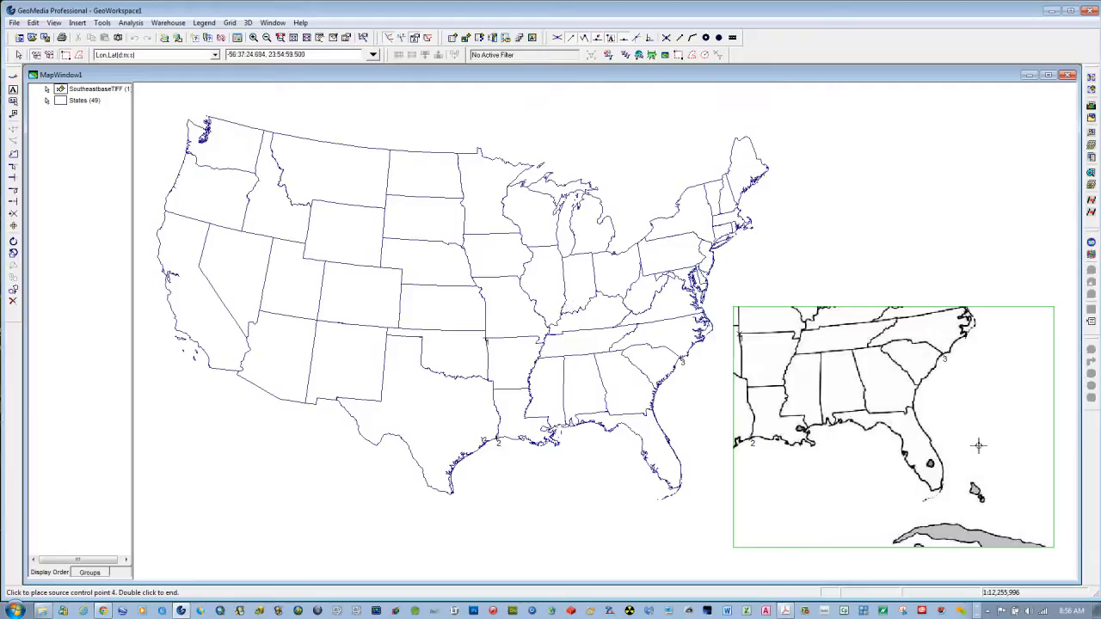
{"action": "left_click", "coordinate": [253, 37]}
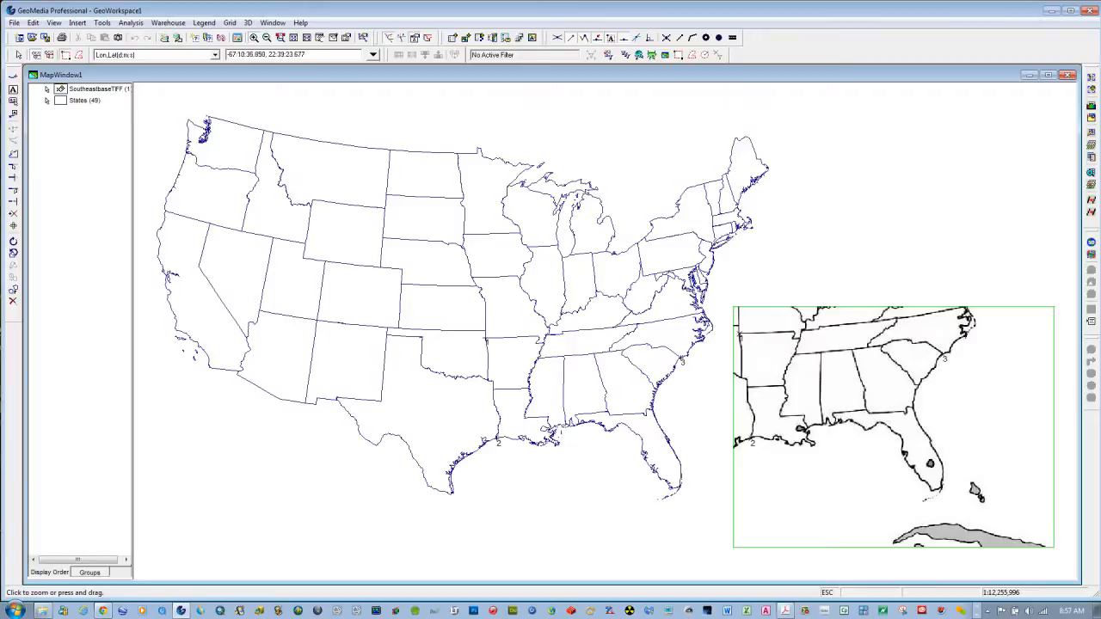
{"action": "left_click_drag", "start_coordinate": [893, 473], "coordinate": [950, 517]}
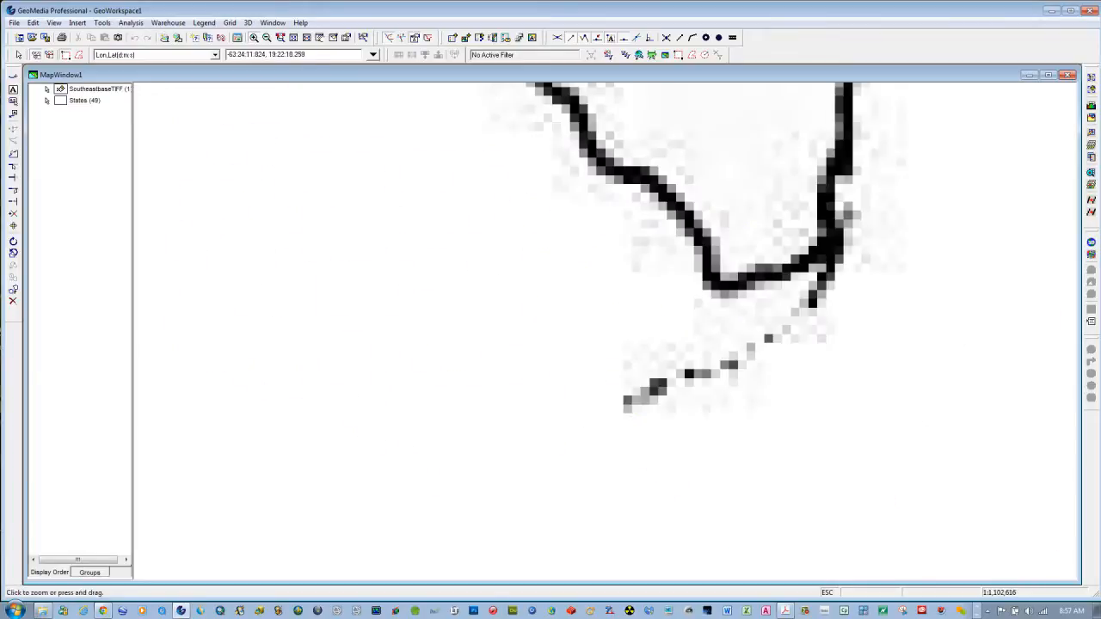
{"action": "left_click", "coordinate": [628, 401]}
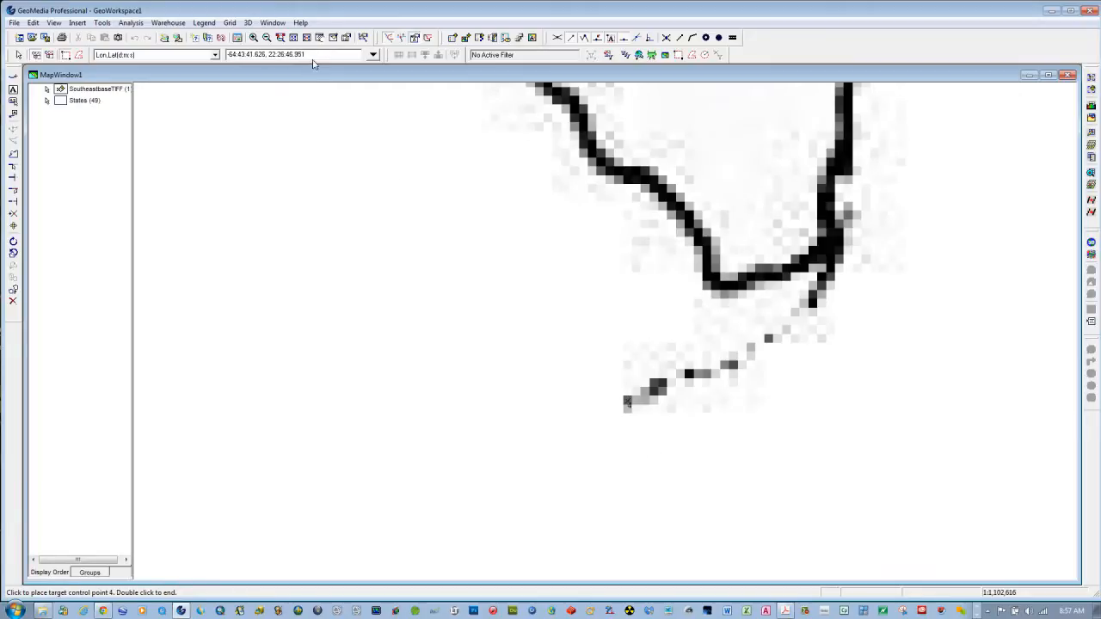
- Place target control point 4 at the westernmost island of the Florida Keys on the States vector map
{"action": "left_click", "coordinate": [293, 39]}
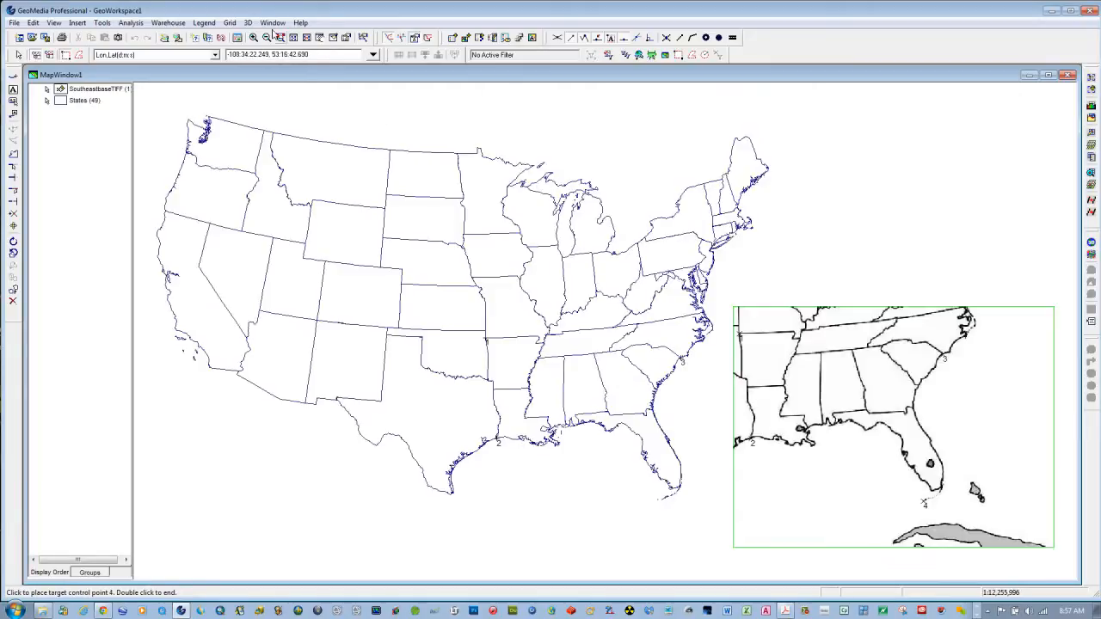
{"action": "left_click", "coordinate": [254, 38]}
{"action": "left_click_drag", "start_coordinate": [623, 486], "coordinate": [682, 521]}
{"action": "key", "text": "Escape"}
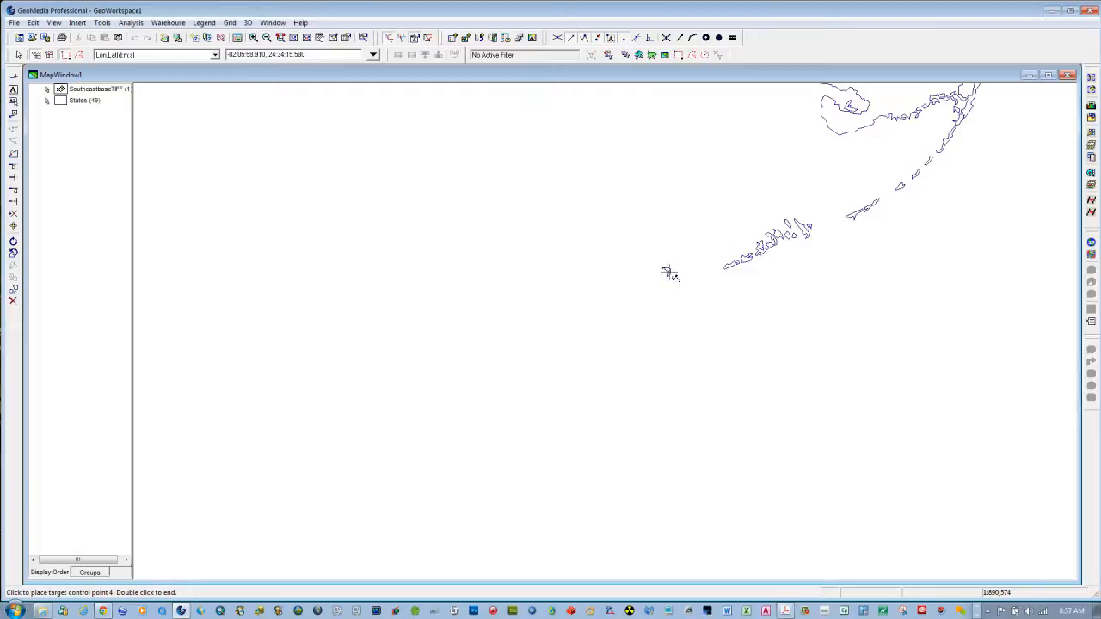
{"action": "left_click", "coordinate": [669, 274]}
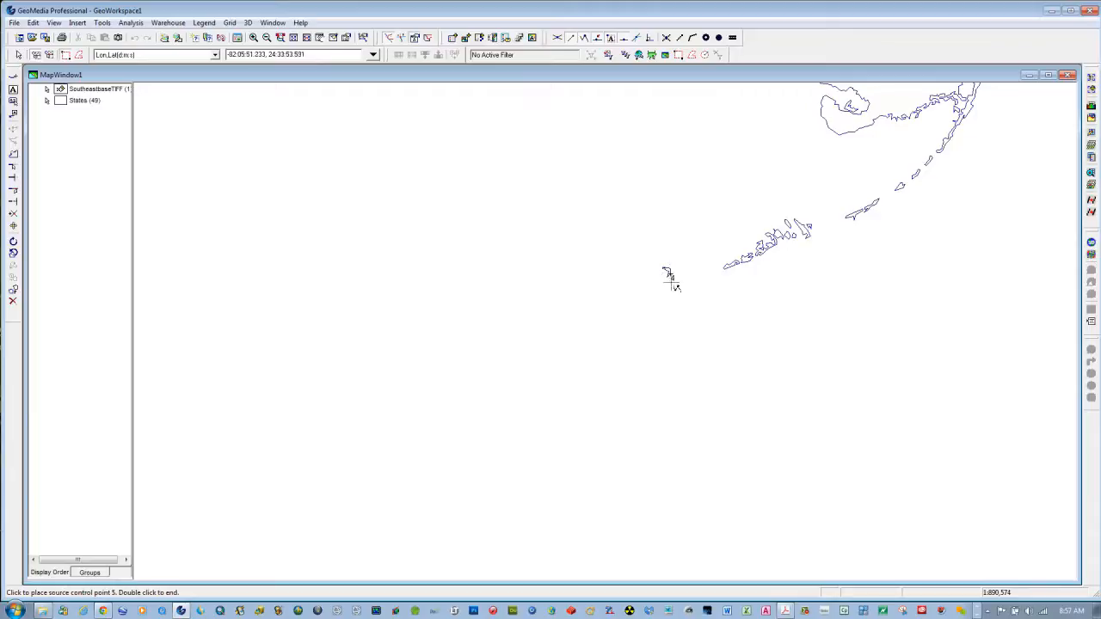
- Finish placing control points and register the image with the Southeast registration
{"action": "left_click", "coordinate": [294, 39]}
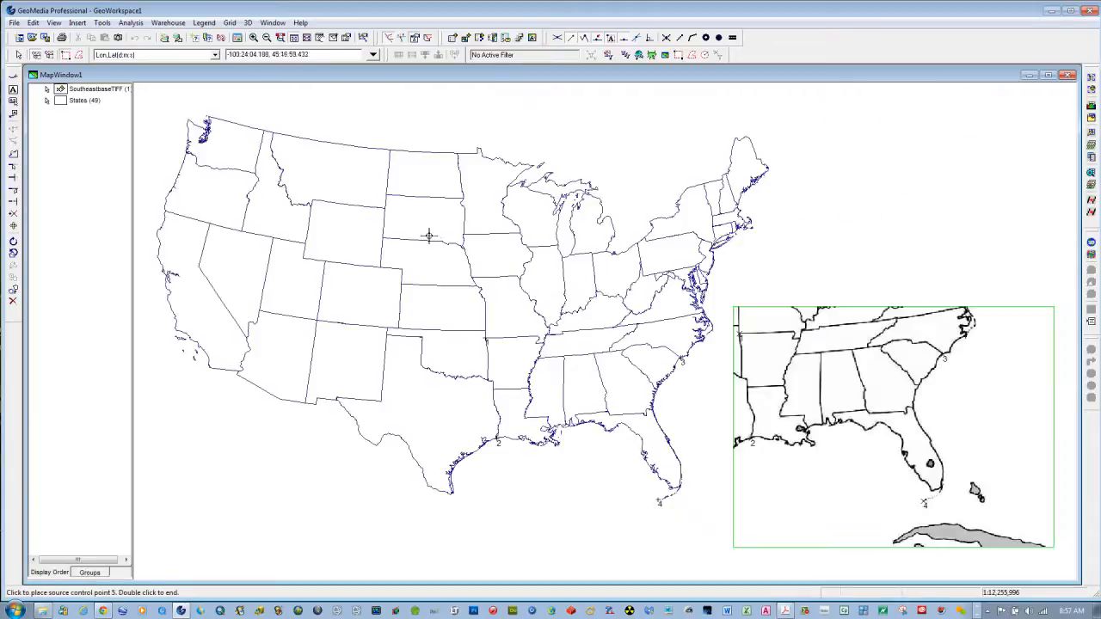
{"action": "double_click", "coordinate": [890, 204]}
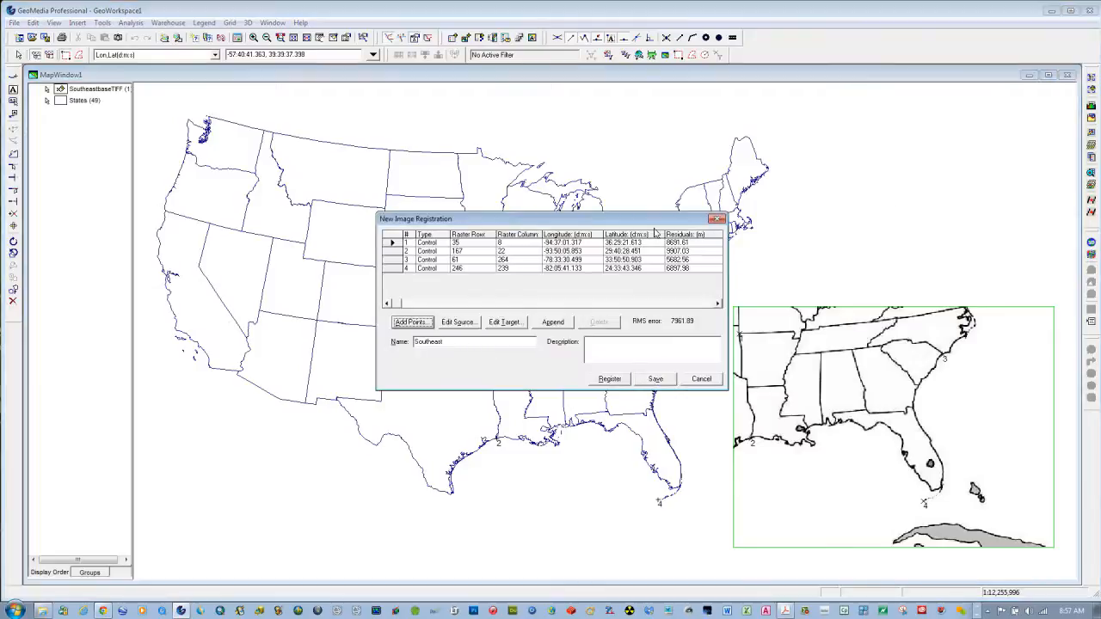
{"action": "left_click_drag", "start_coordinate": [572, 224], "coordinate": [410, 165]}
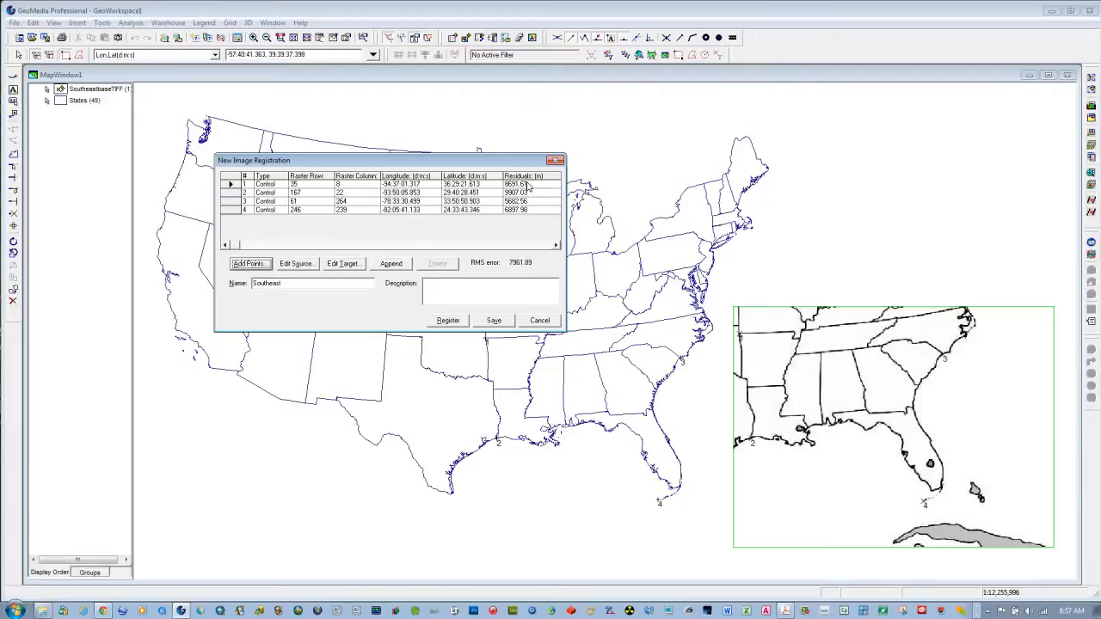
{"action": "left_click_drag", "start_coordinate": [493, 161], "coordinate": [431, 129]}
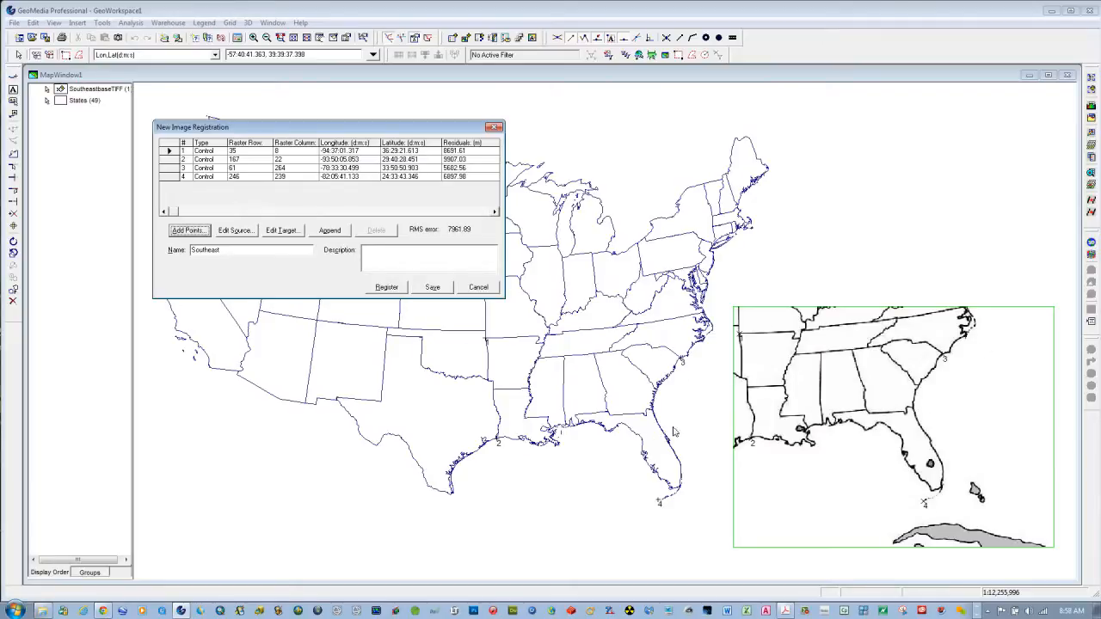
{"action": "left_click", "coordinate": [385, 289]}
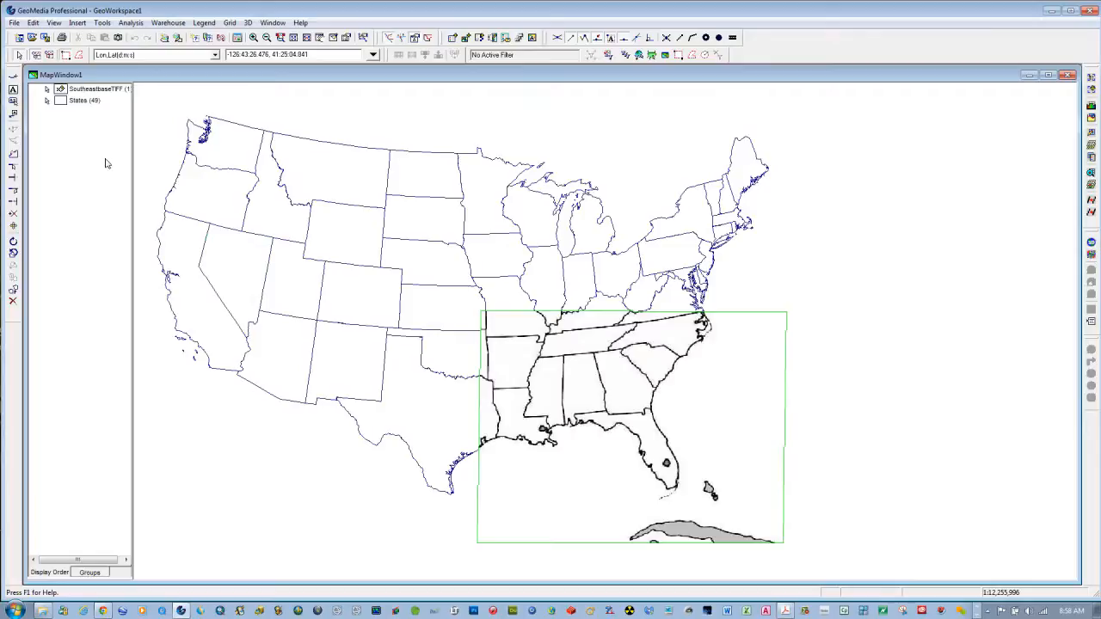
- Move the SoutheastbaseTIFF image below States in the legend's display order and change the States boundary color to red
{"action": "mouse_move", "coordinate": [64, 89]}
{"action": "left_mouse_down"}
{"action": "mouse_move", "coordinate": [90, 112]}
{"action": "mouse_move", "coordinate": [65, 109]}
{"action": "left_mouse_up"}
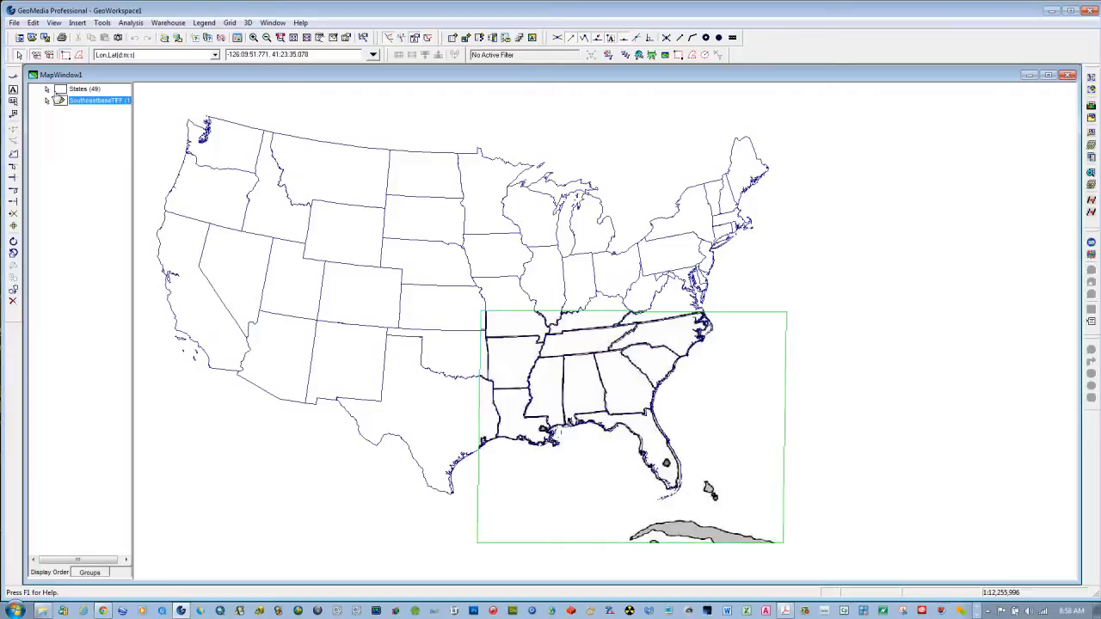
{"action": "double_click", "coordinate": [62, 90]}
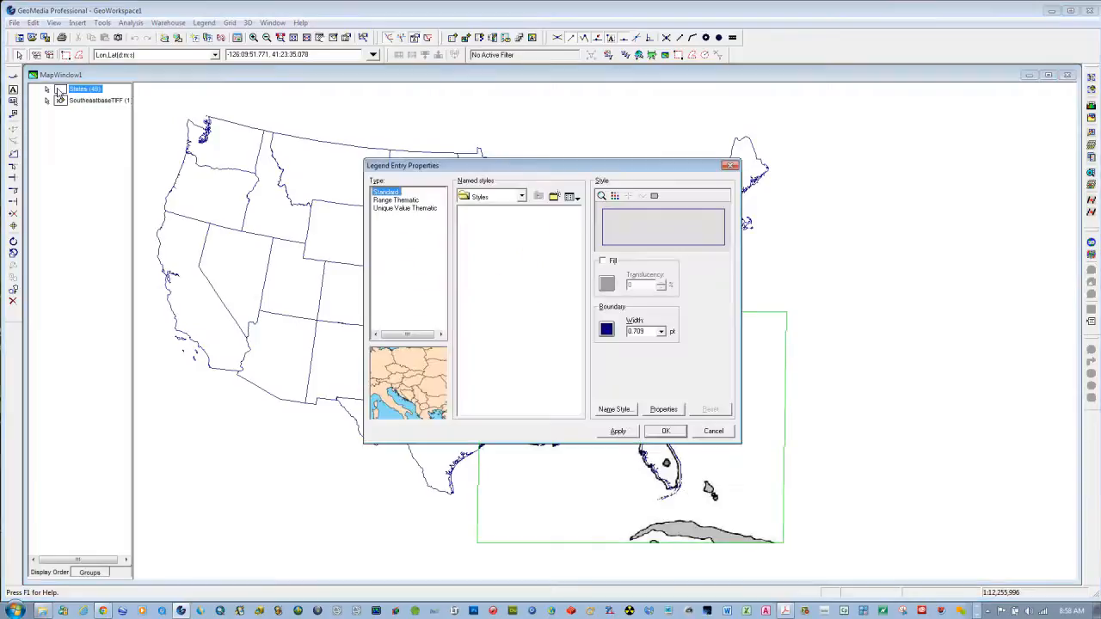
{"action": "left_click", "coordinate": [606, 330]}
{"action": "left_click", "coordinate": [468, 258]}
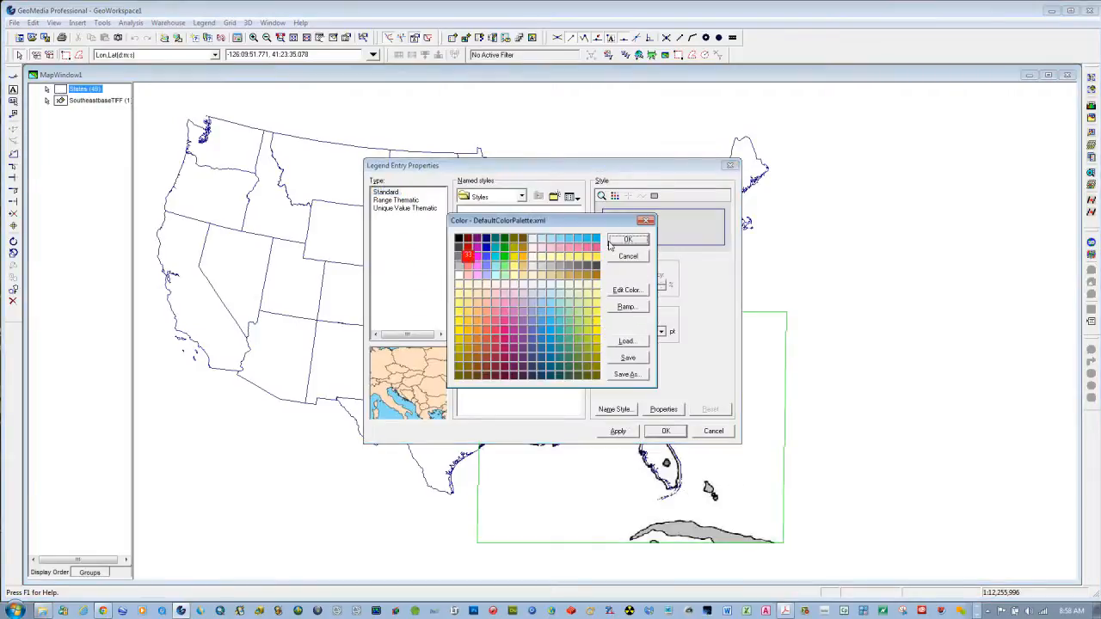
{"action": "left_click", "coordinate": [628, 239]}
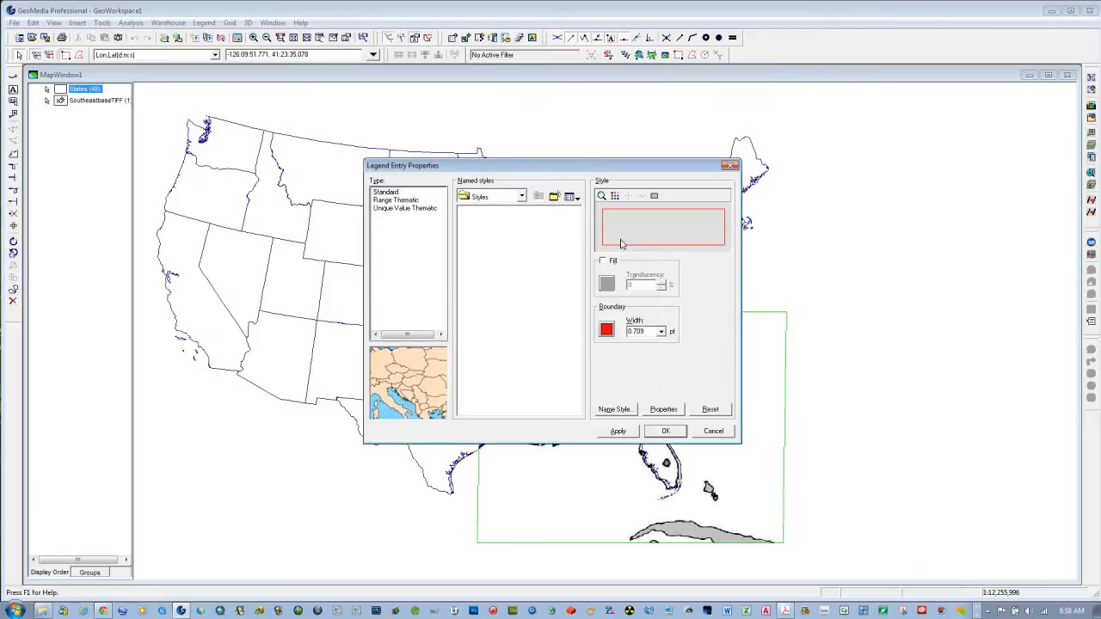
- Set the States boundary width to 2.000 pt and apply the style to the map
{"action": "left_click", "coordinate": [661, 332]}
{"action": "left_click", "coordinate": [645, 376]}
{"action": "left_click", "coordinate": [665, 336]}
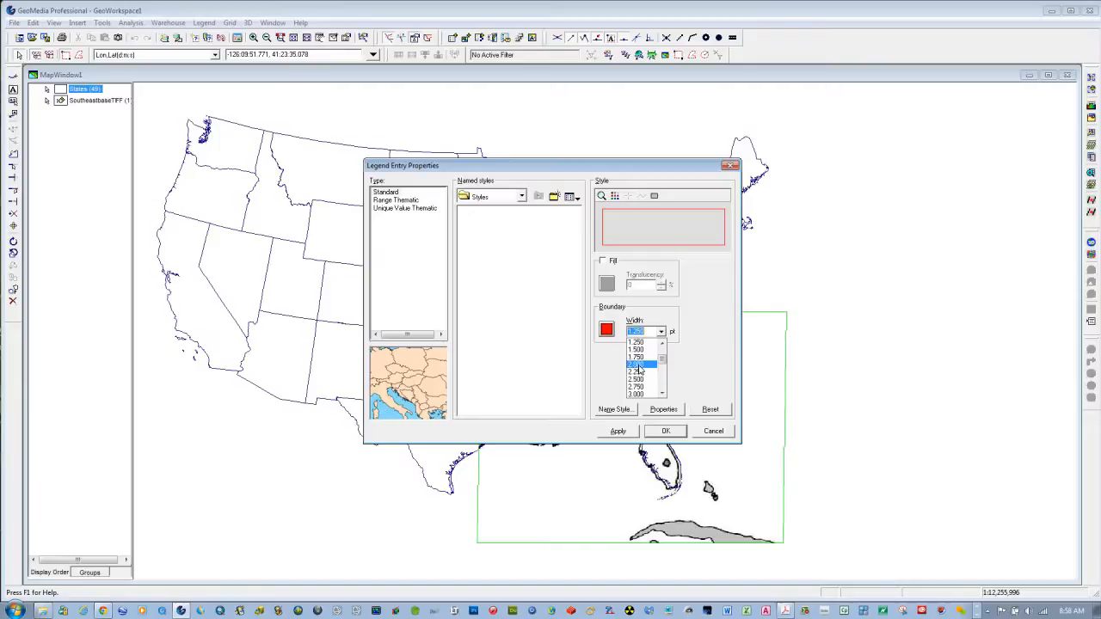
{"action": "left_click", "coordinate": [641, 371]}
{"action": "left_click", "coordinate": [618, 431]}
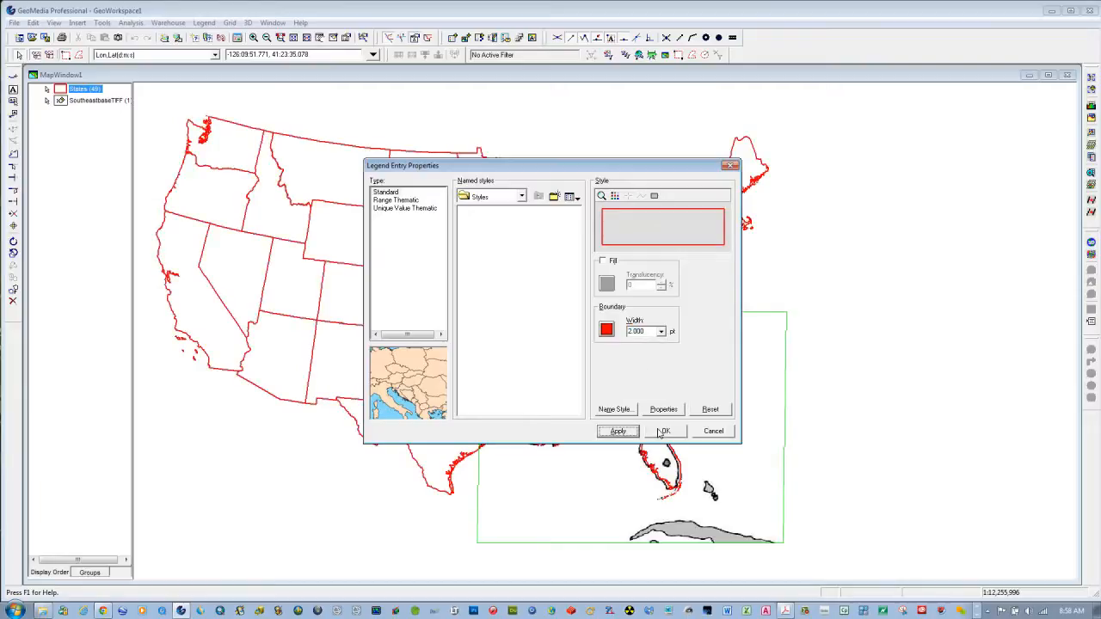
{"action": "left_click", "coordinate": [665, 431]}
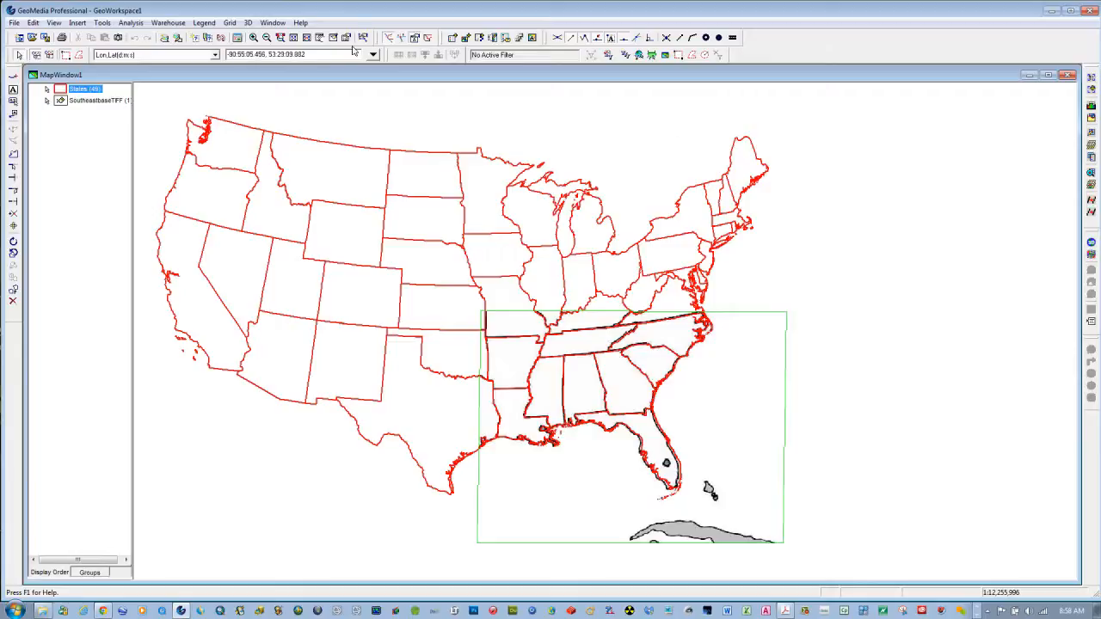
- Compare the image and States outlines around Florida, and open the Southeast image registration for editing
{"action": "left_click", "coordinate": [254, 38]}
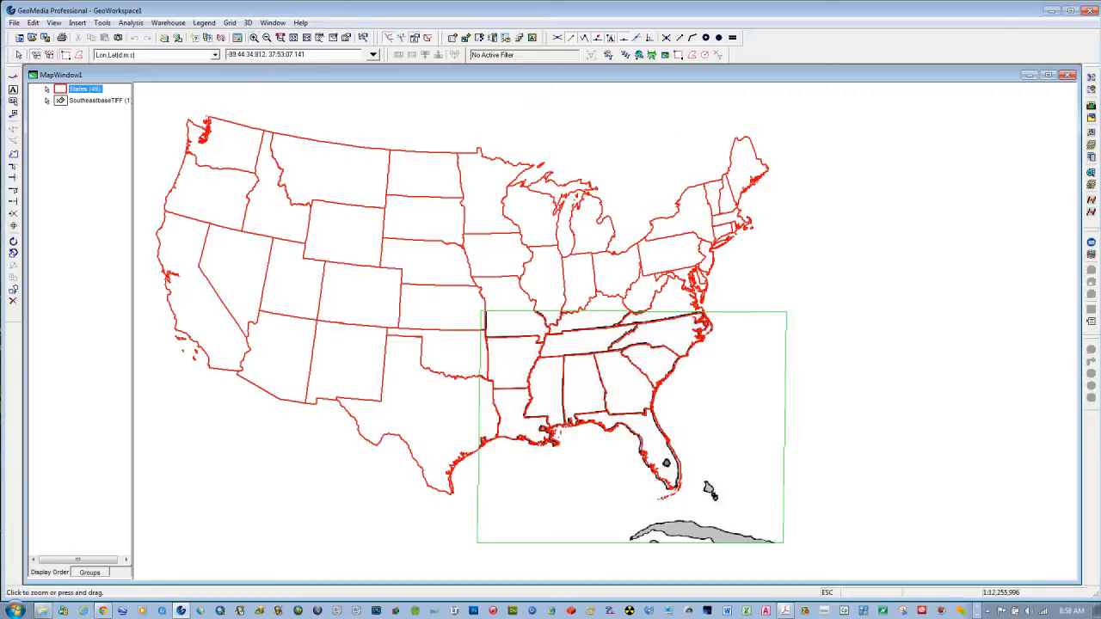
{"action": "left_click_drag", "start_coordinate": [587, 417], "coordinate": [711, 513]}
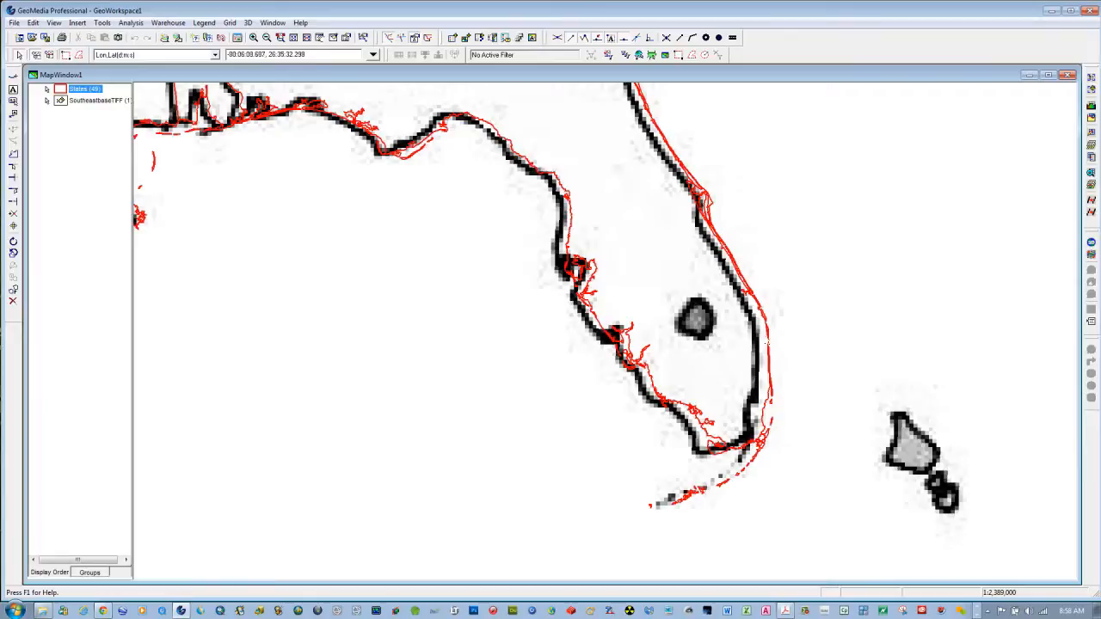
{"action": "left_click", "coordinate": [773, 340]}
{"action": "left_click", "coordinate": [879, 320]}
{"action": "left_click", "coordinate": [101, 24]}
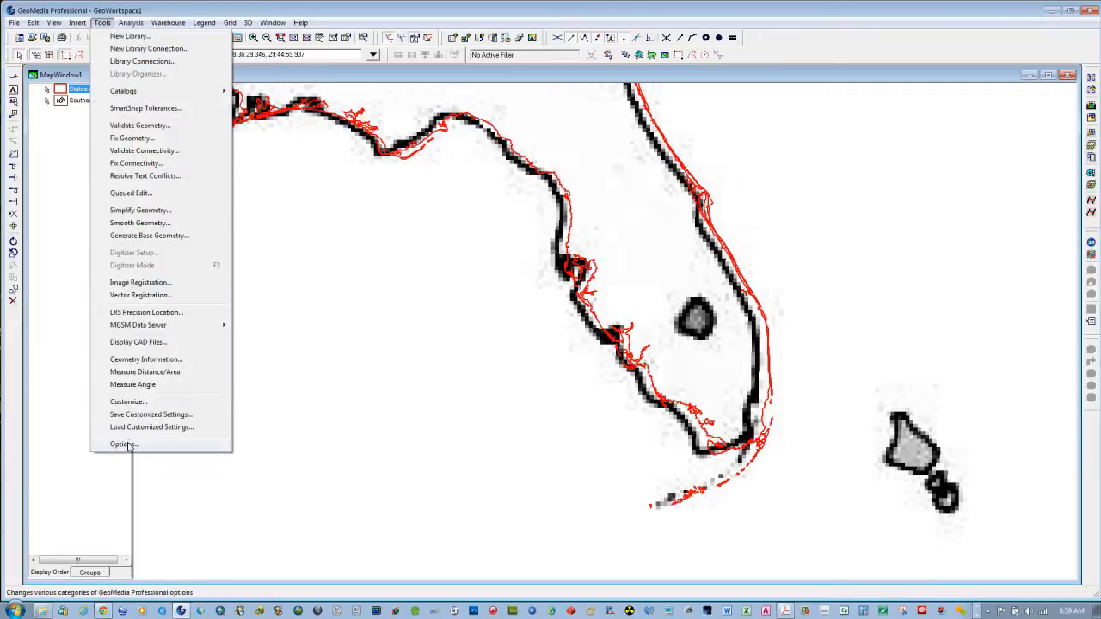
{"action": "left_click", "coordinate": [122, 294]}
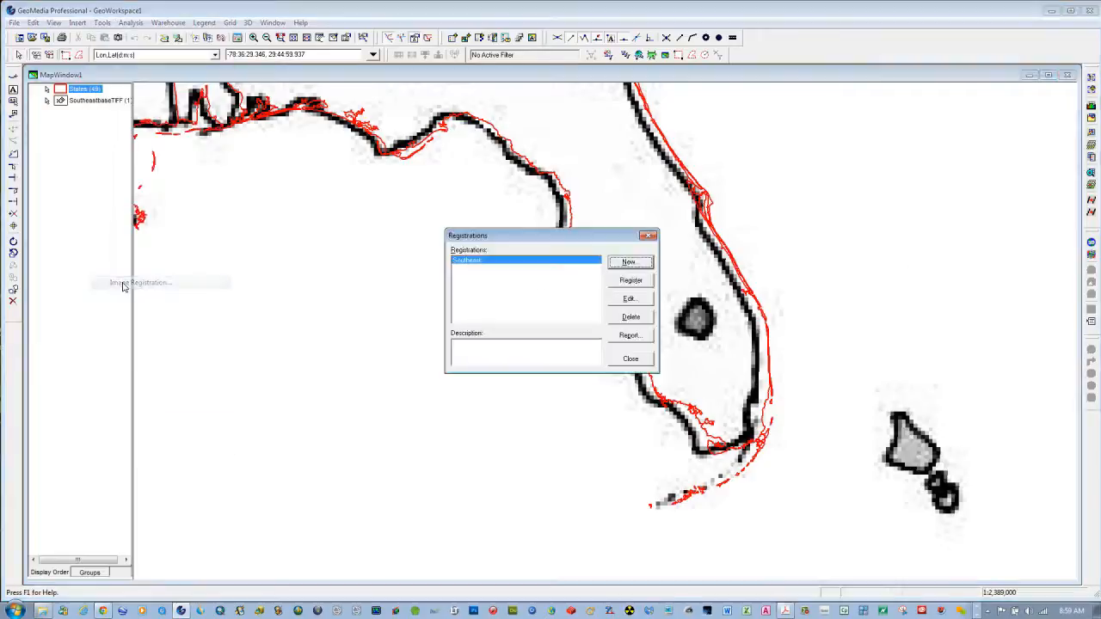
{"action": "left_click_drag", "start_coordinate": [506, 239], "coordinate": [157, 224]}
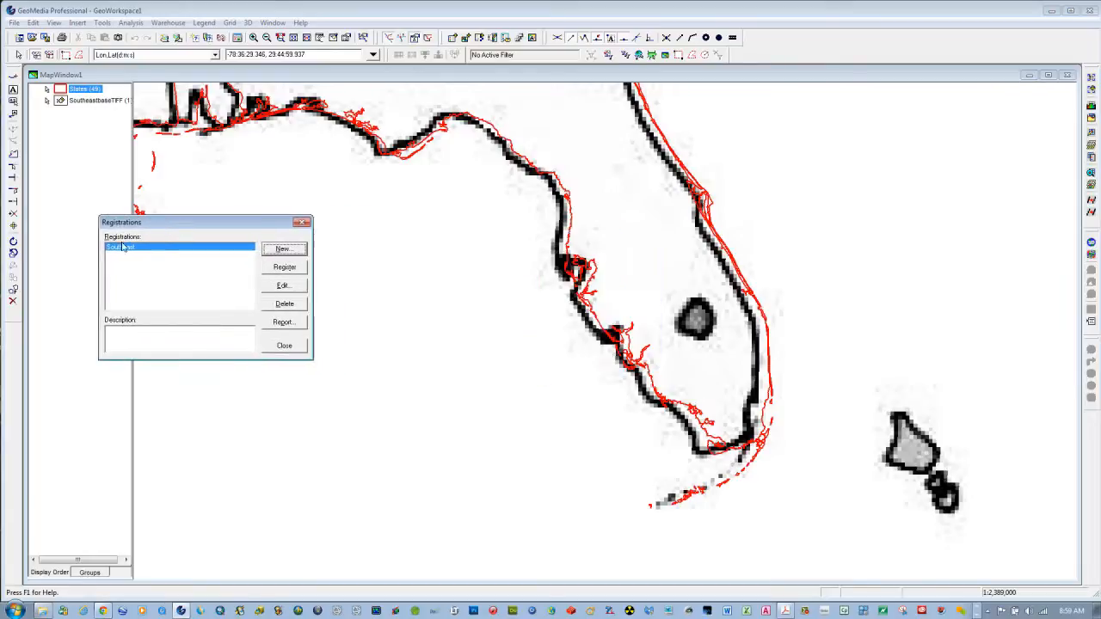
{"action": "left_click", "coordinate": [282, 289]}
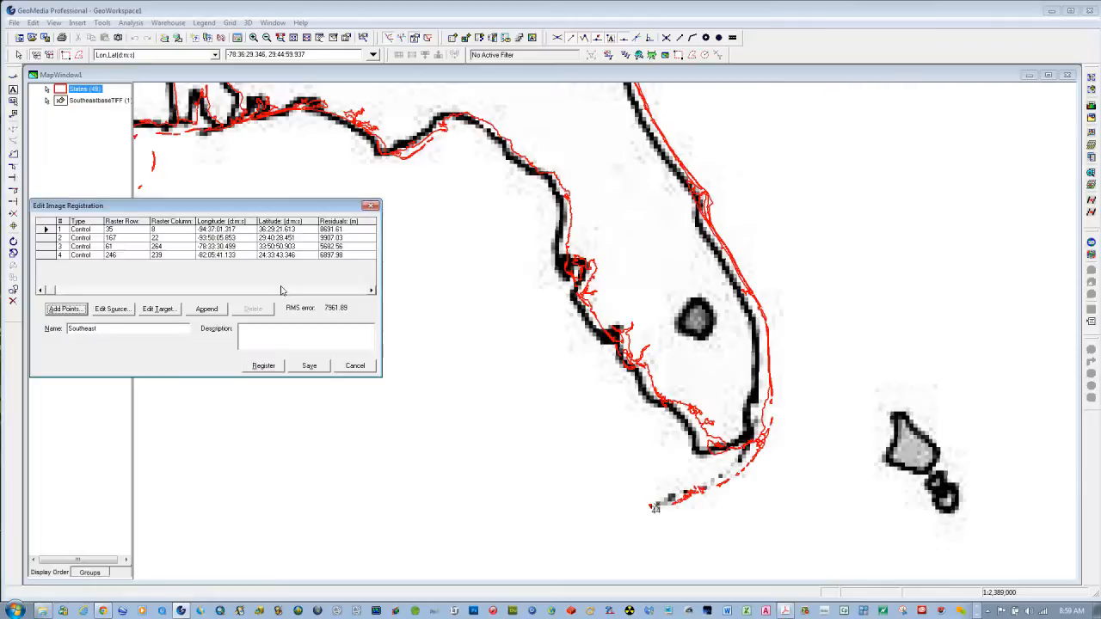
- Delete control point 4 at the Florida Keys from the Southeast image registration
{"action": "left_click_drag", "start_coordinate": [171, 211], "coordinate": [200, 194]}
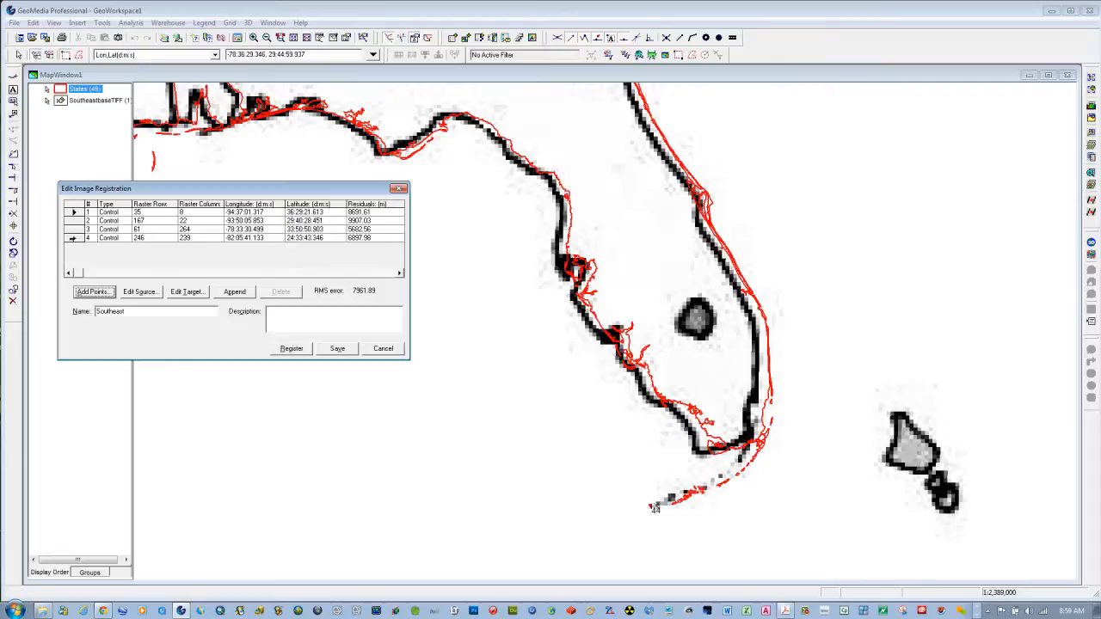
{"action": "left_click", "coordinate": [73, 238]}
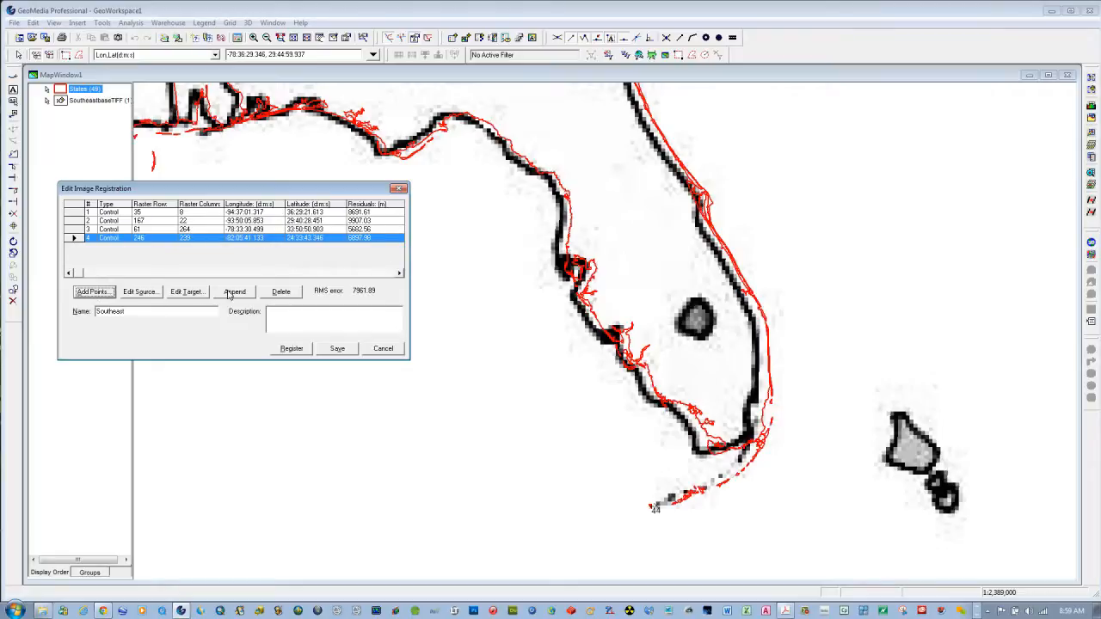
{"action": "left_click", "coordinate": [280, 293]}
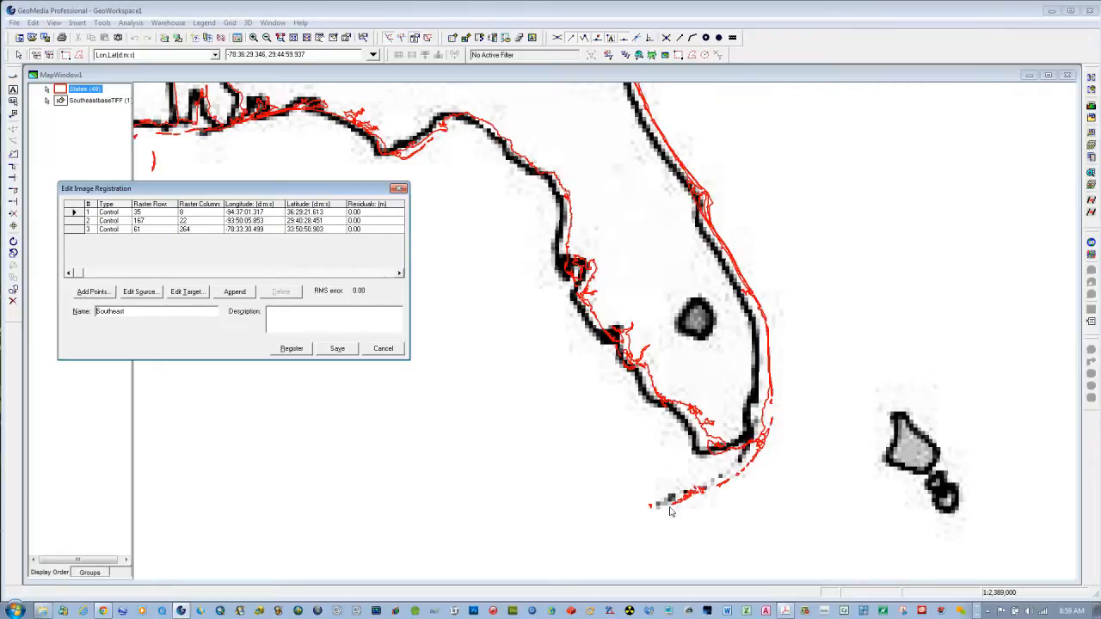
- Add control point 4 at Florida's southern tip, matching the image to the States outline, and register the Southeast image again
{"action": "left_click", "coordinate": [95, 293]}
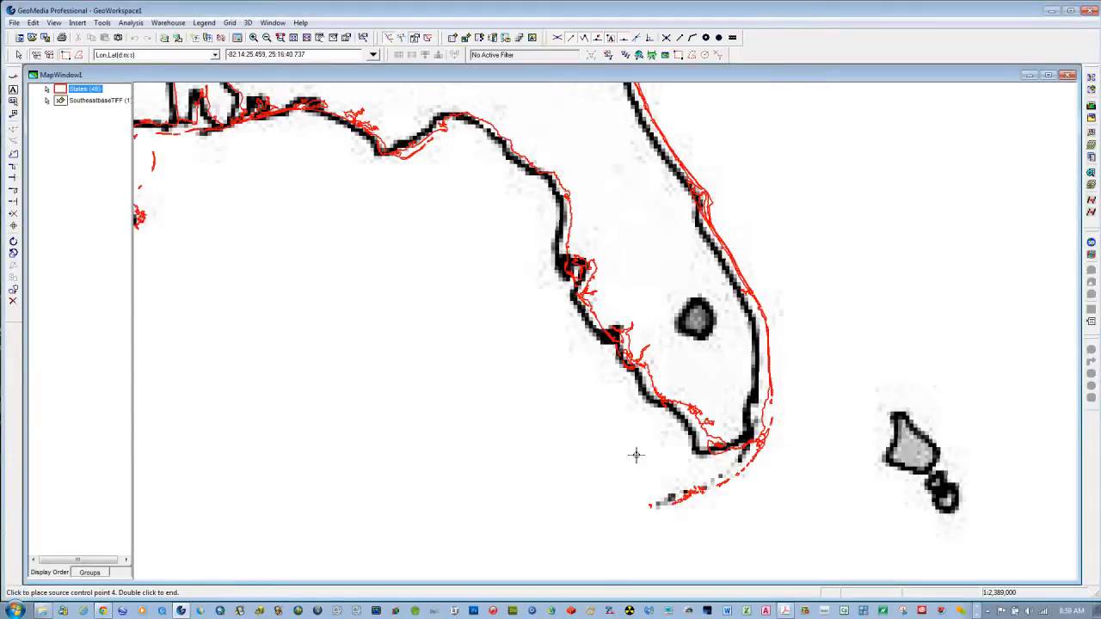
{"action": "left_click", "coordinate": [695, 455]}
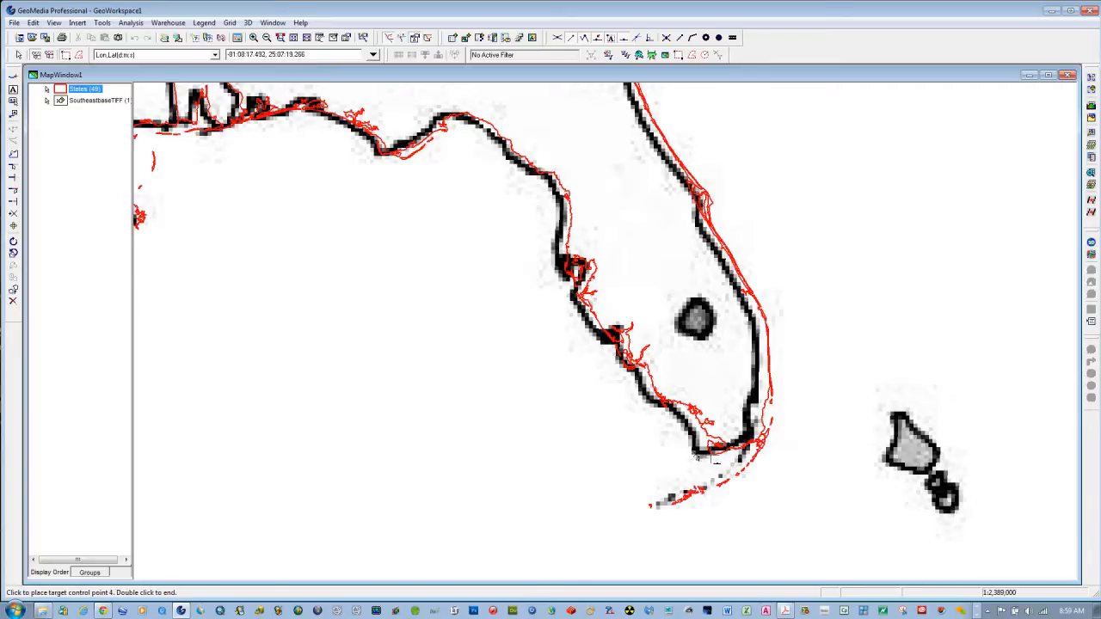
{"action": "left_click", "coordinate": [714, 458]}
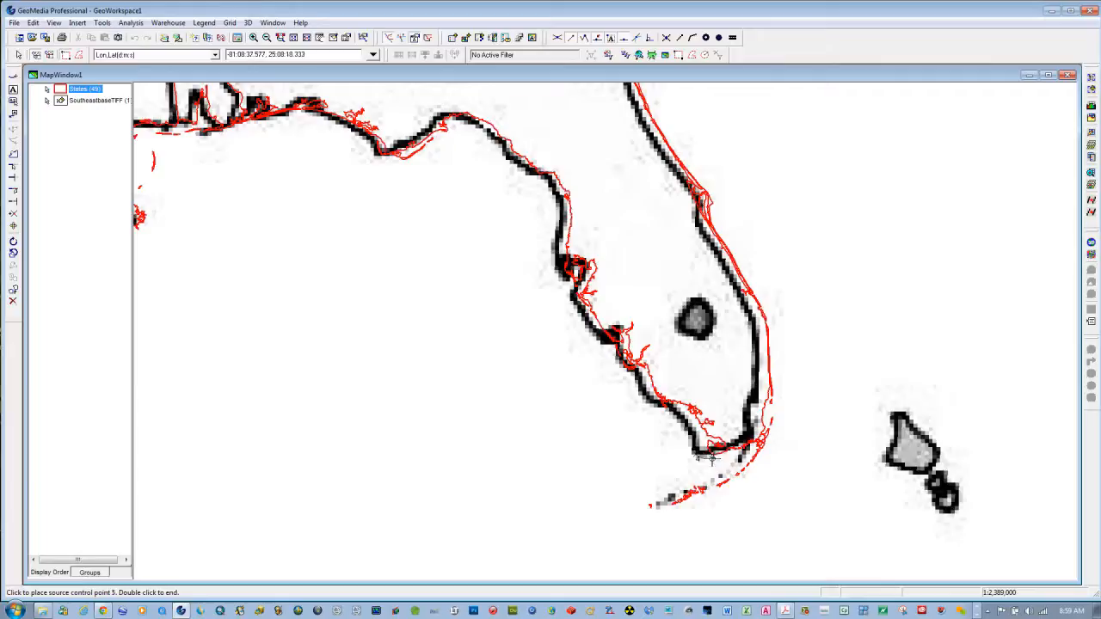
{"action": "left_click", "coordinate": [294, 37]}
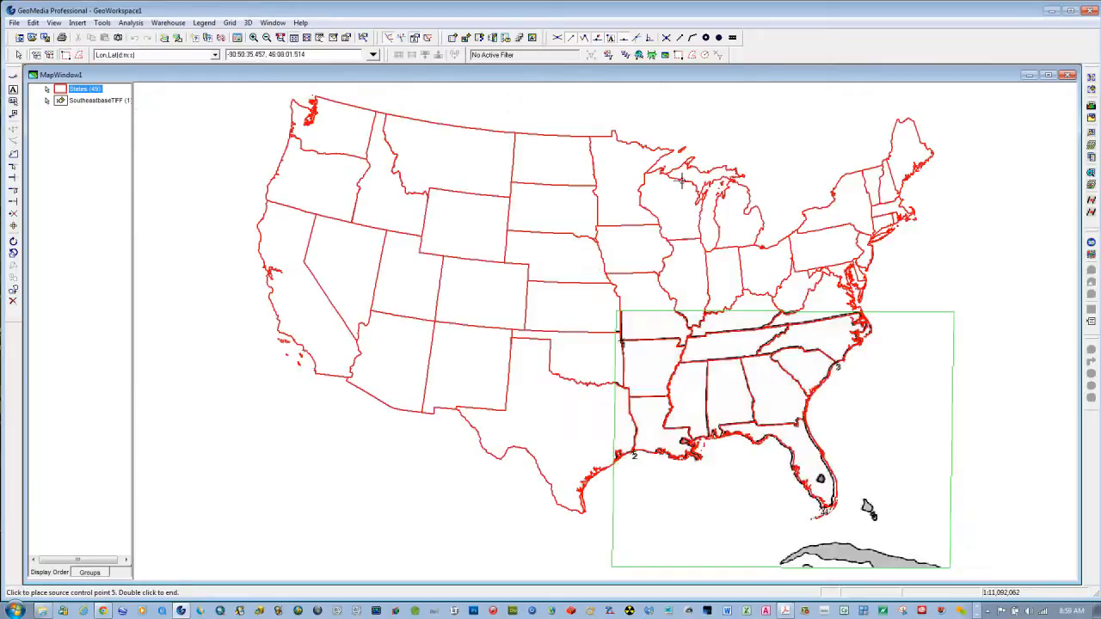
{"action": "double_click", "coordinate": [804, 126]}
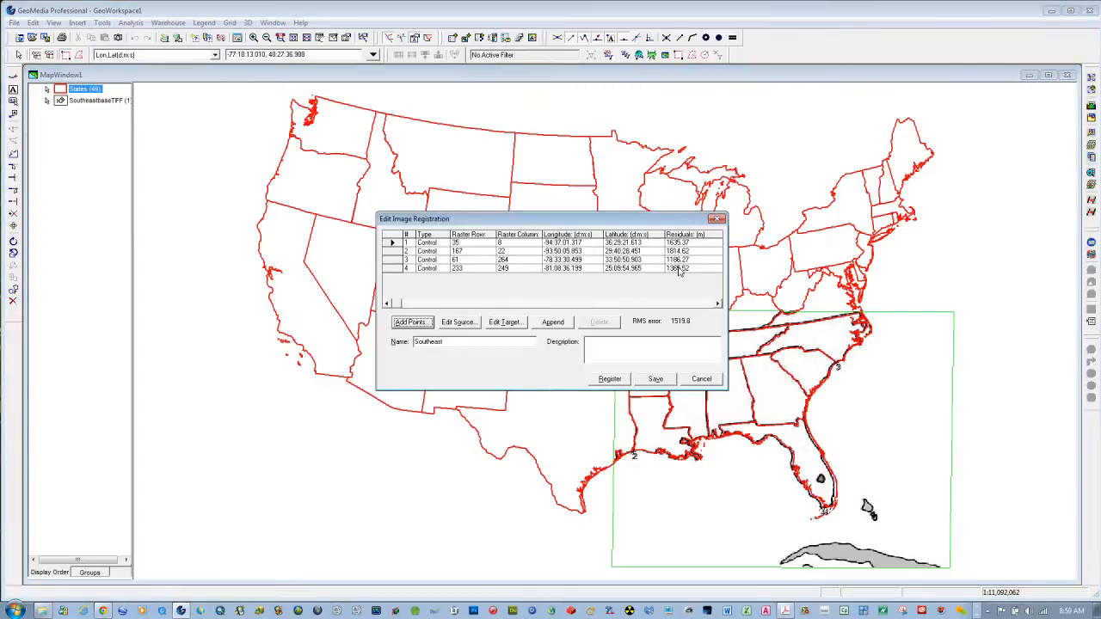
{"action": "left_click_drag", "start_coordinate": [627, 224], "coordinate": [361, 180]}
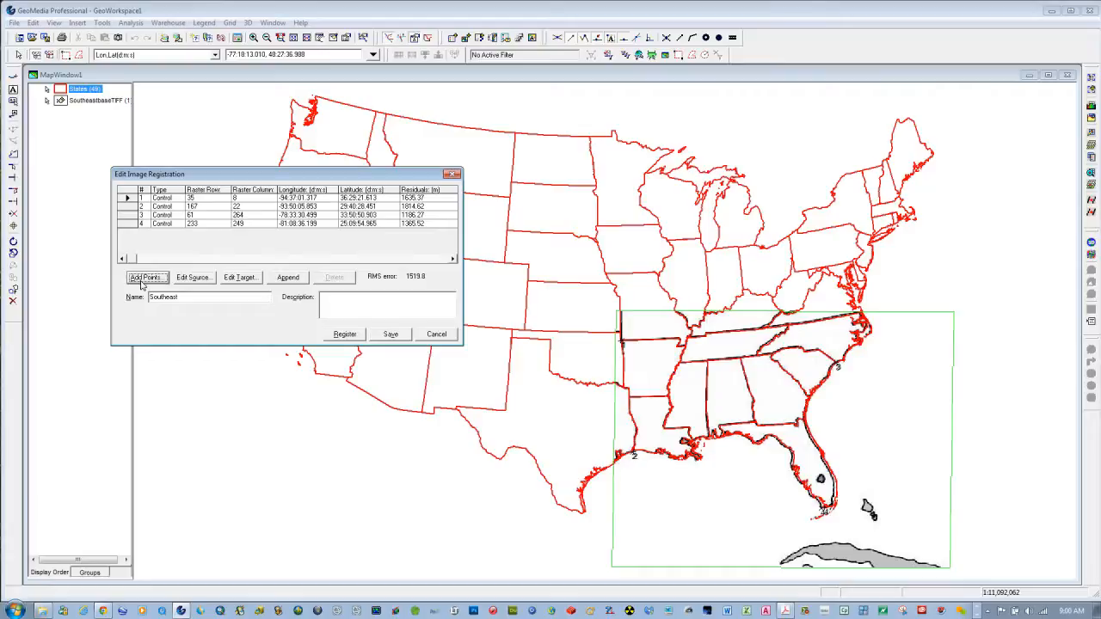
{"action": "left_click", "coordinate": [344, 335]}
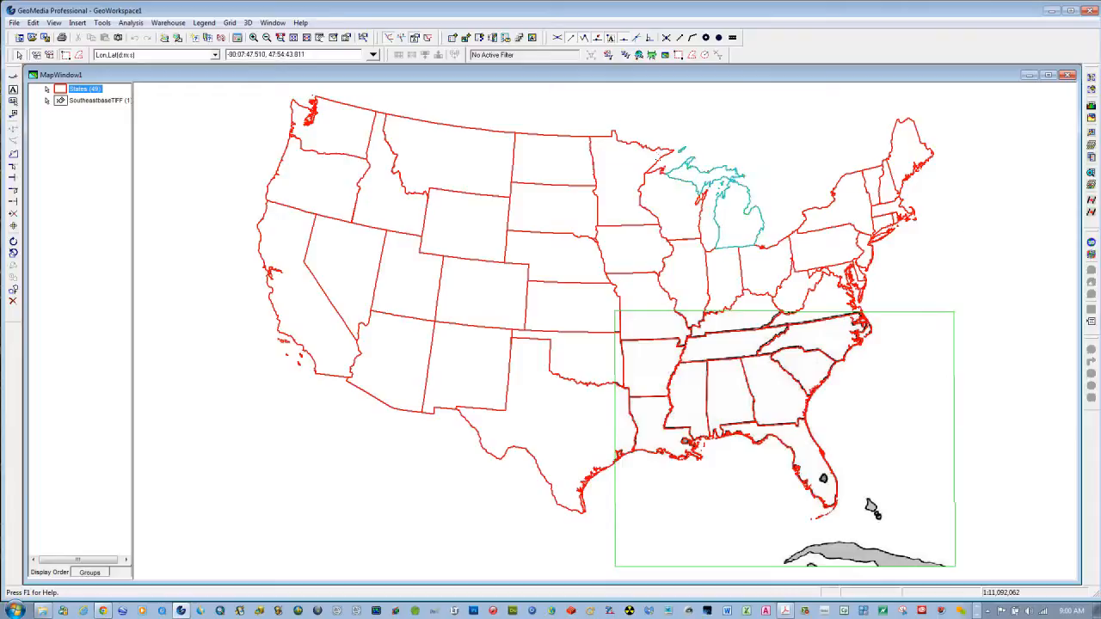
{"action": "left_click", "coordinate": [56, 176]}
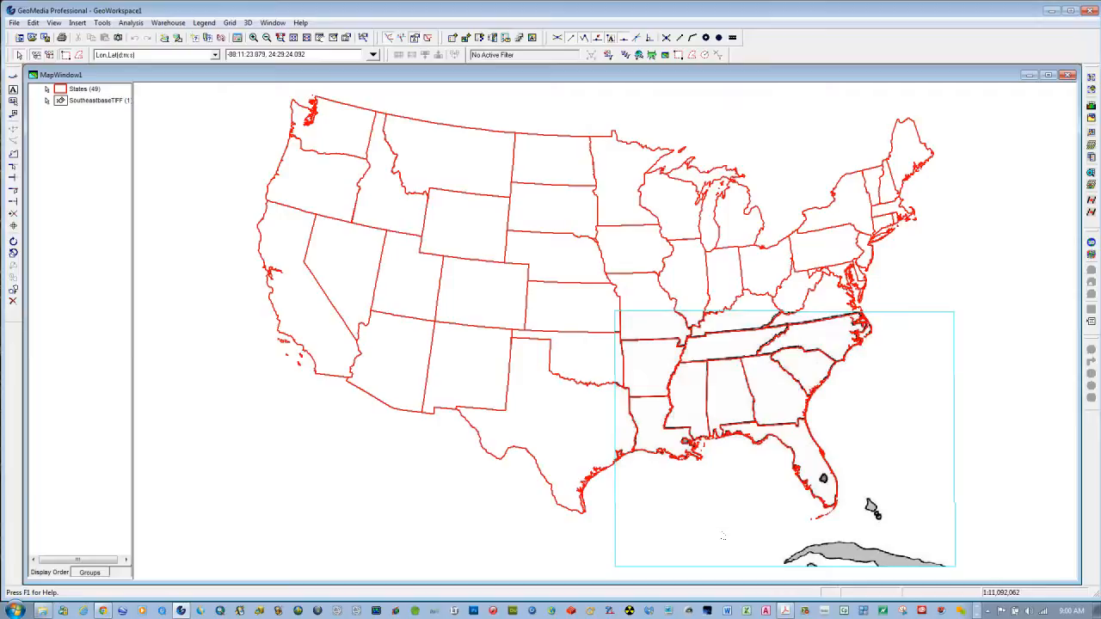
- Output the registered Southeast image to a GeoTIFF file named USASoutheastBaseGEOTIFF in the lab folder
{"action": "left_click", "coordinate": [680, 516]}
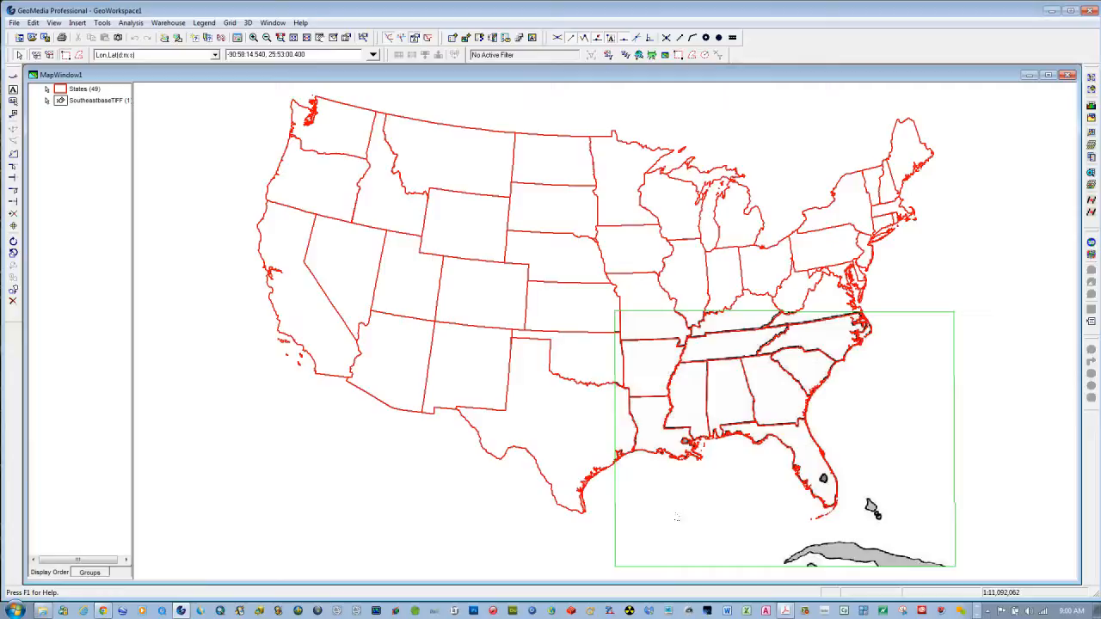
{"action": "left_click", "coordinate": [168, 23]}
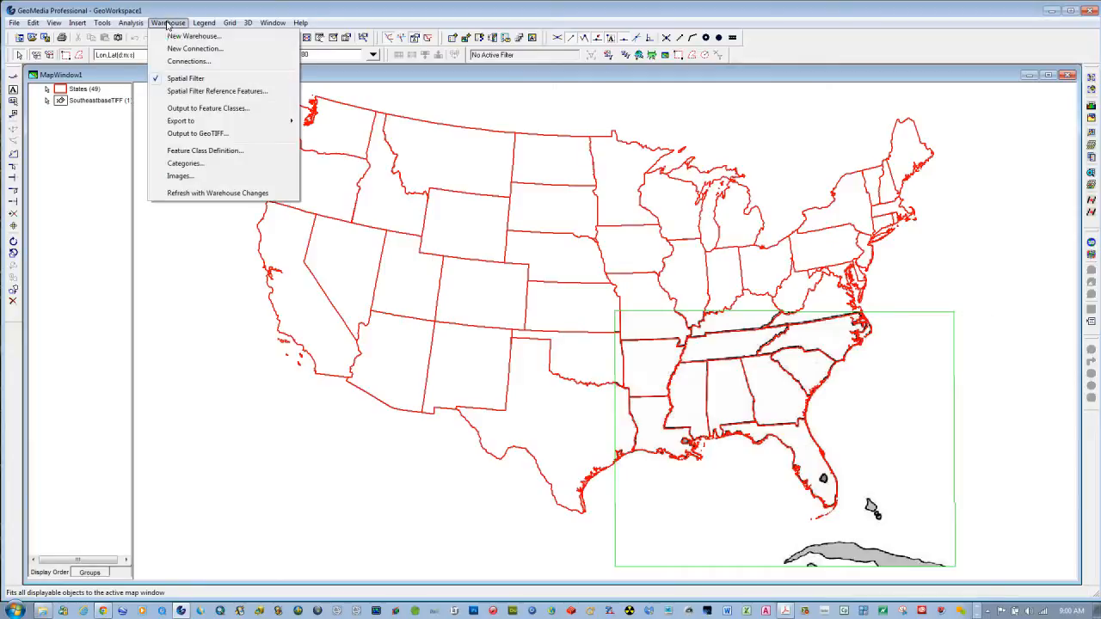
{"action": "left_click", "coordinate": [191, 137]}
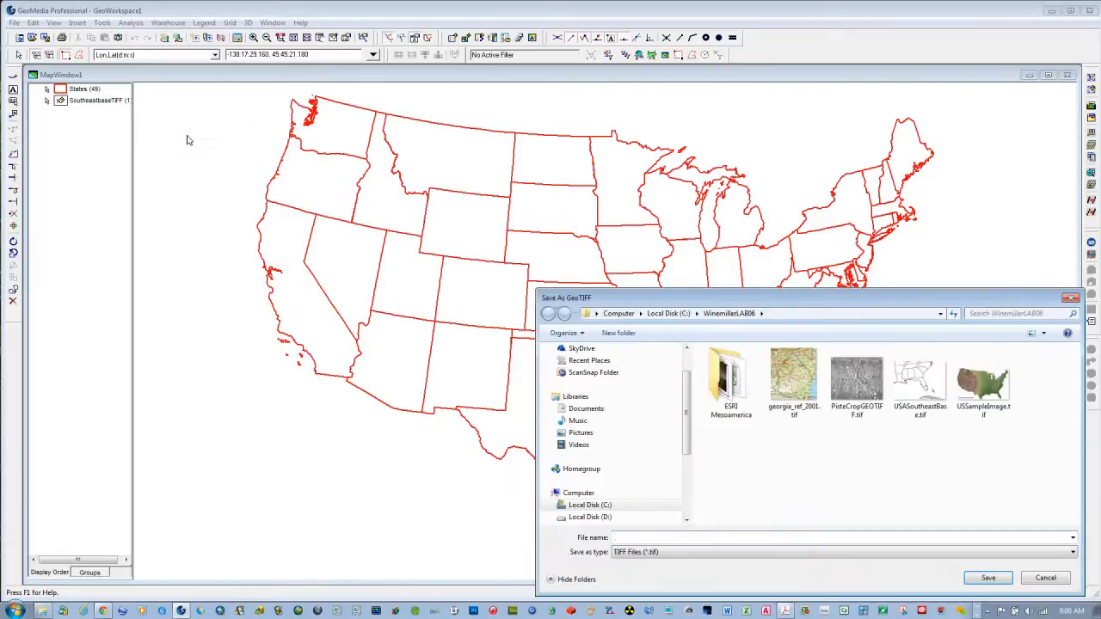
{"action": "left_click_drag", "start_coordinate": [782, 307], "coordinate": [451, 154]}
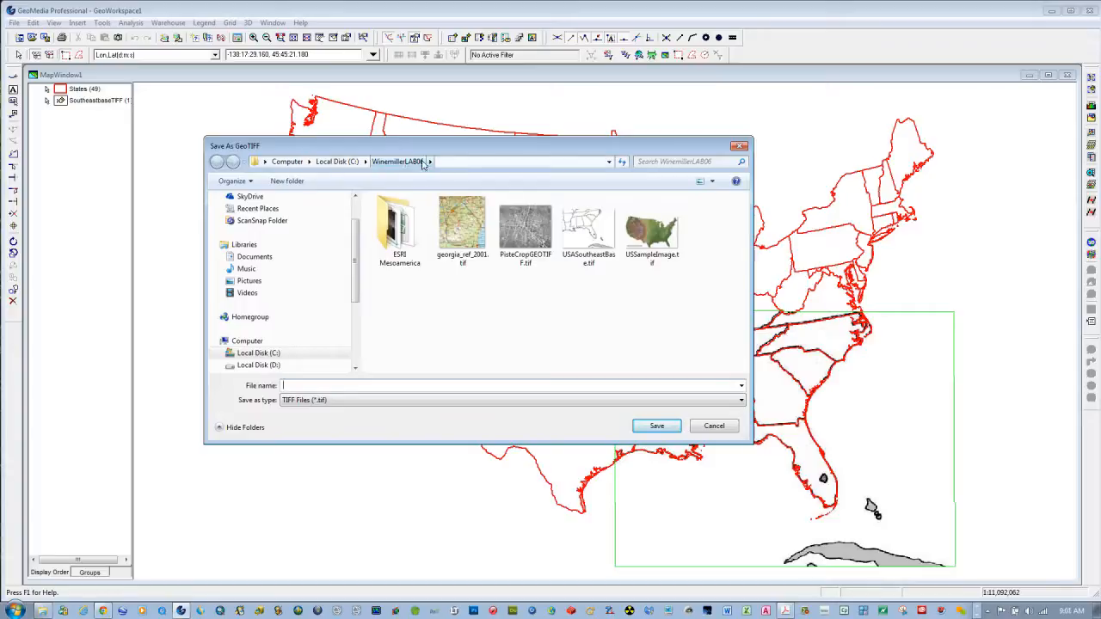
{"action": "left_click", "coordinate": [585, 260]}
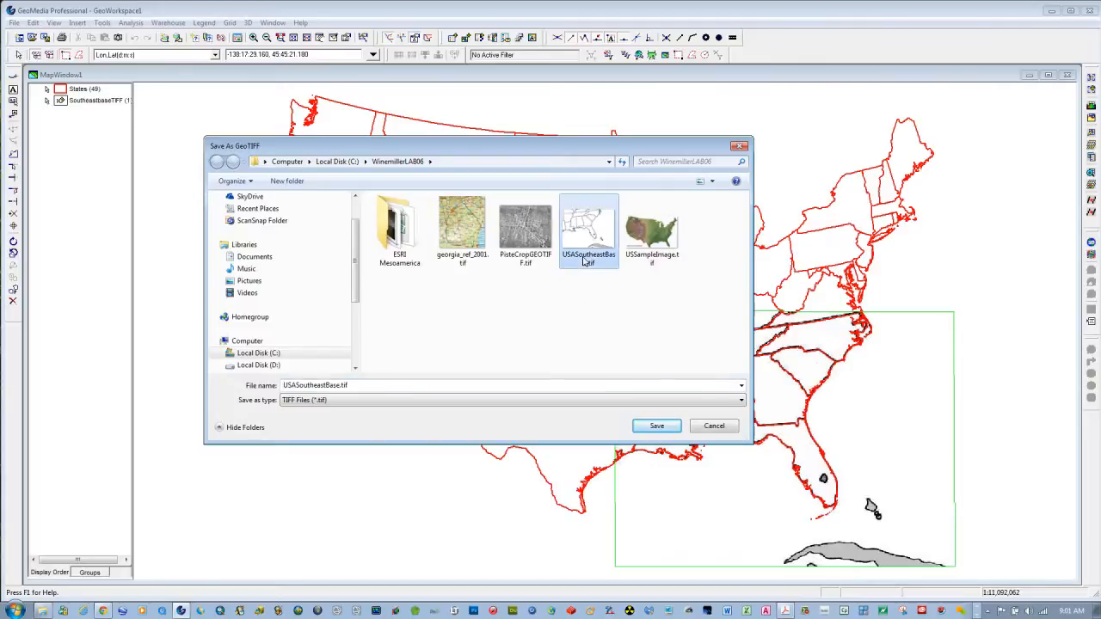
{"action": "double_click", "coordinate": [344, 385]}
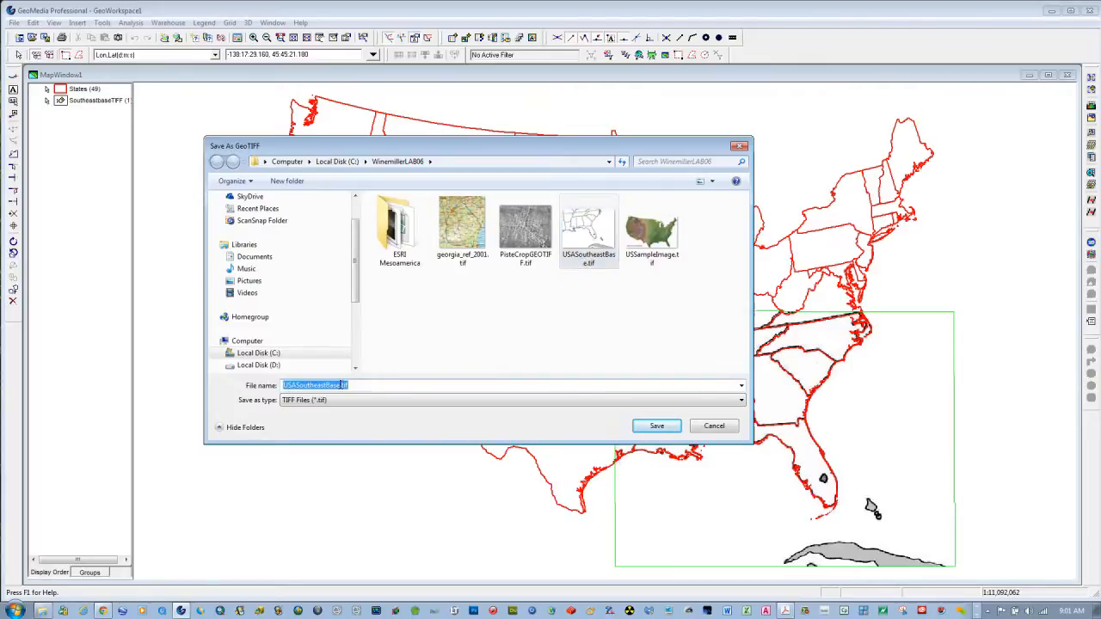
{"action": "left_click_drag", "start_coordinate": [342, 384], "coordinate": [363, 384]}
{"action": "type", "text": "GEOTIFF"}
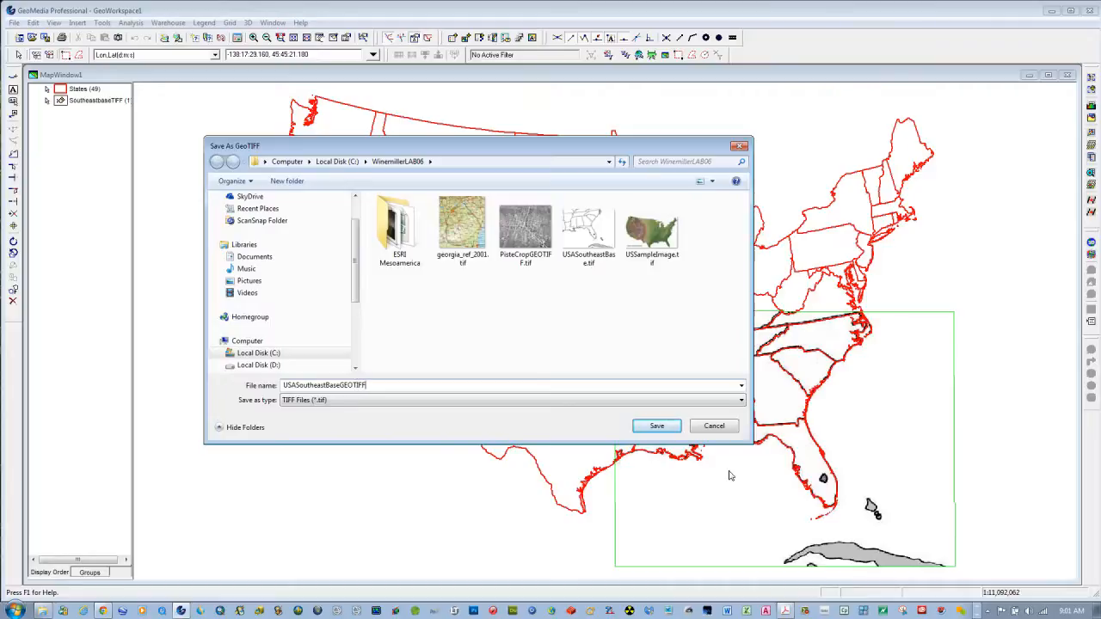
{"action": "left_click", "coordinate": [656, 427]}
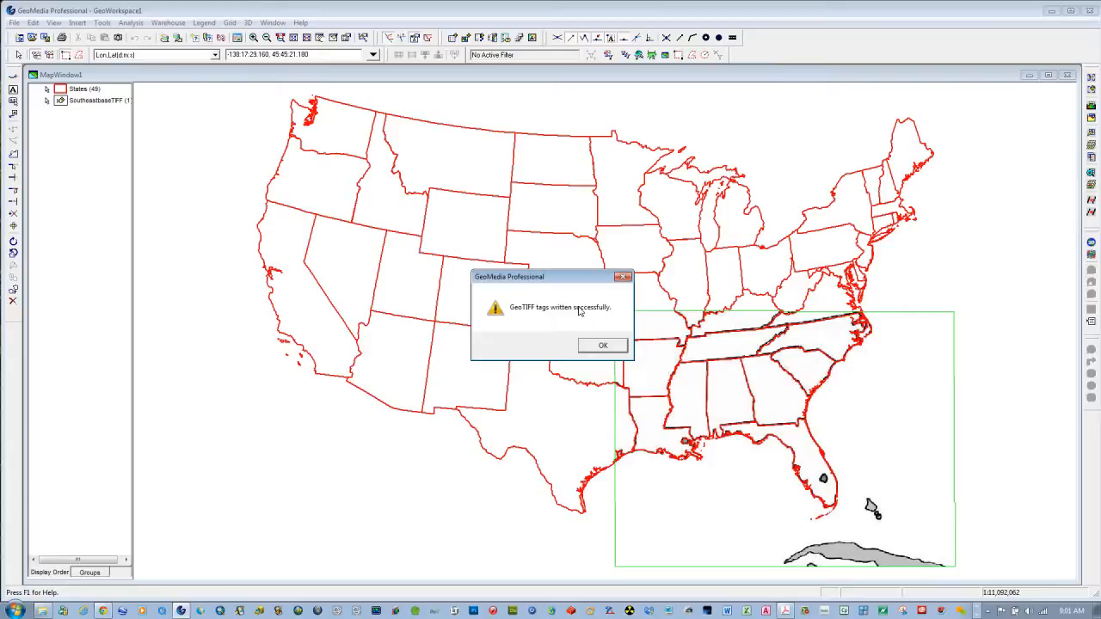
{"action": "left_click", "coordinate": [601, 349]}
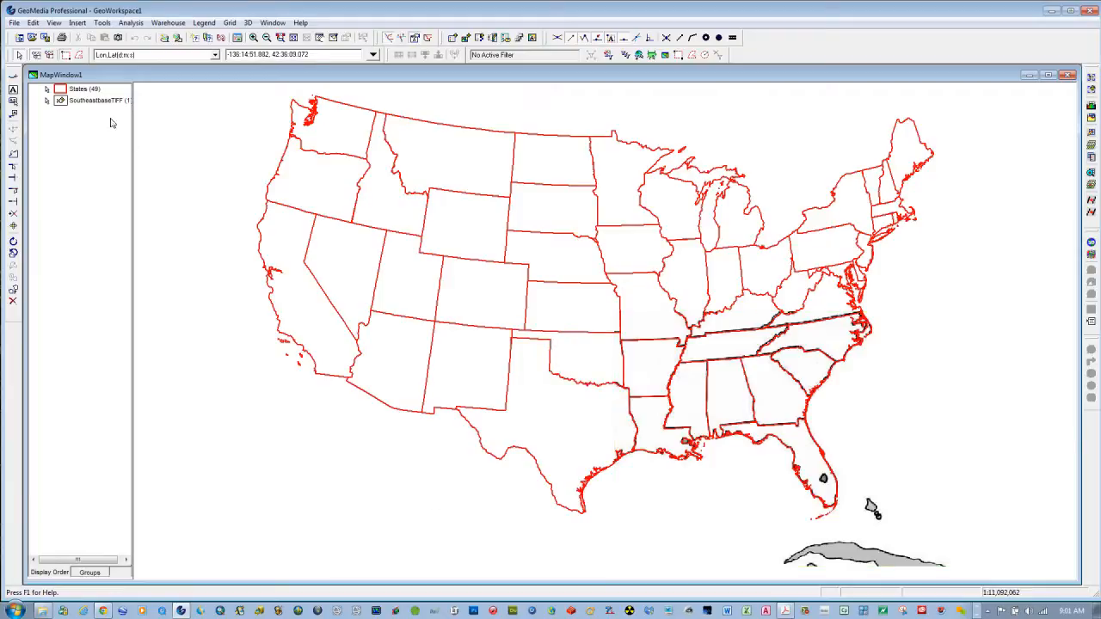
- Turn off the display of the SoutheastbaseTIFF legend entry so only the States outlines are shown on the map
{"action": "right_click", "coordinate": [59, 102]}
{"action": "left_click", "coordinate": [92, 119]}
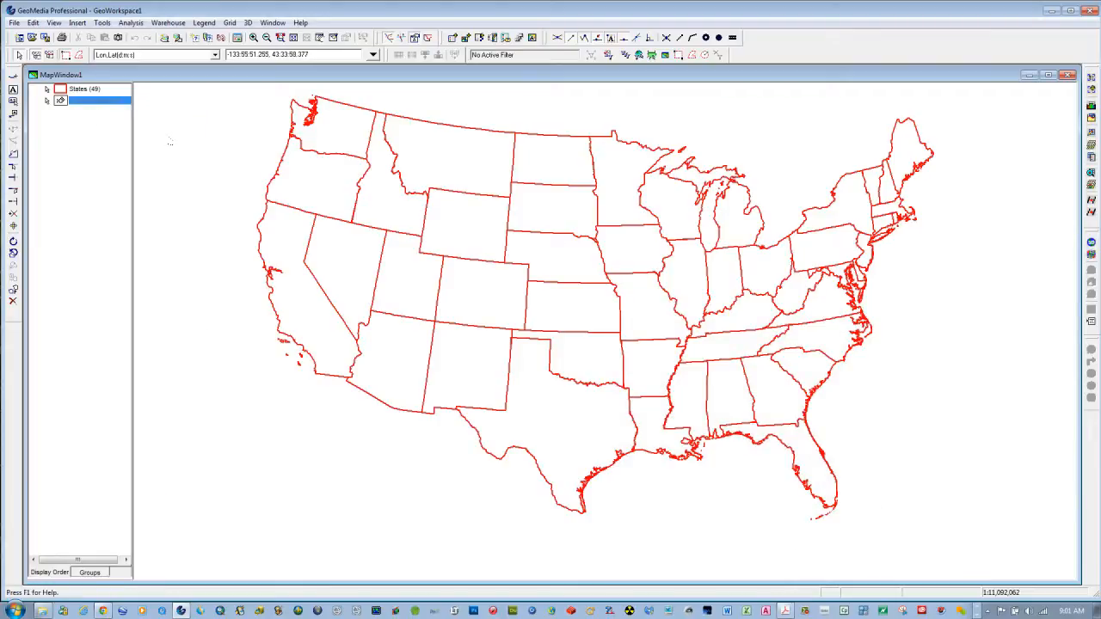
{"action": "left_click", "coordinate": [107, 147]}
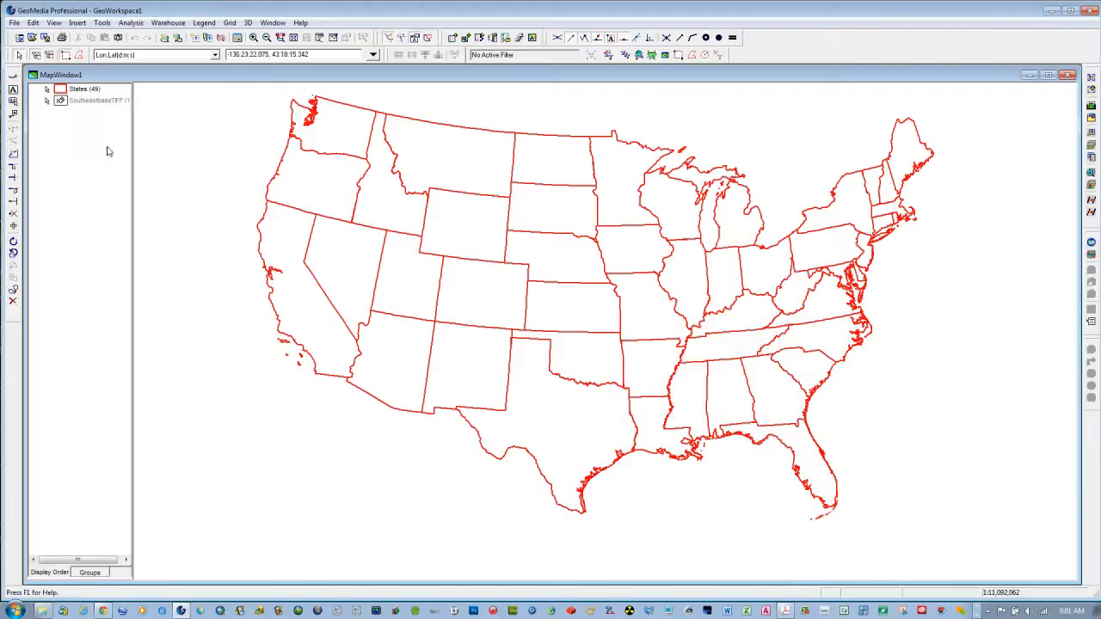
- Start inserting georeferenced images and set the source folder to the LAB06 folder on the C: drive
{"action": "left_click", "coordinate": [77, 23]}
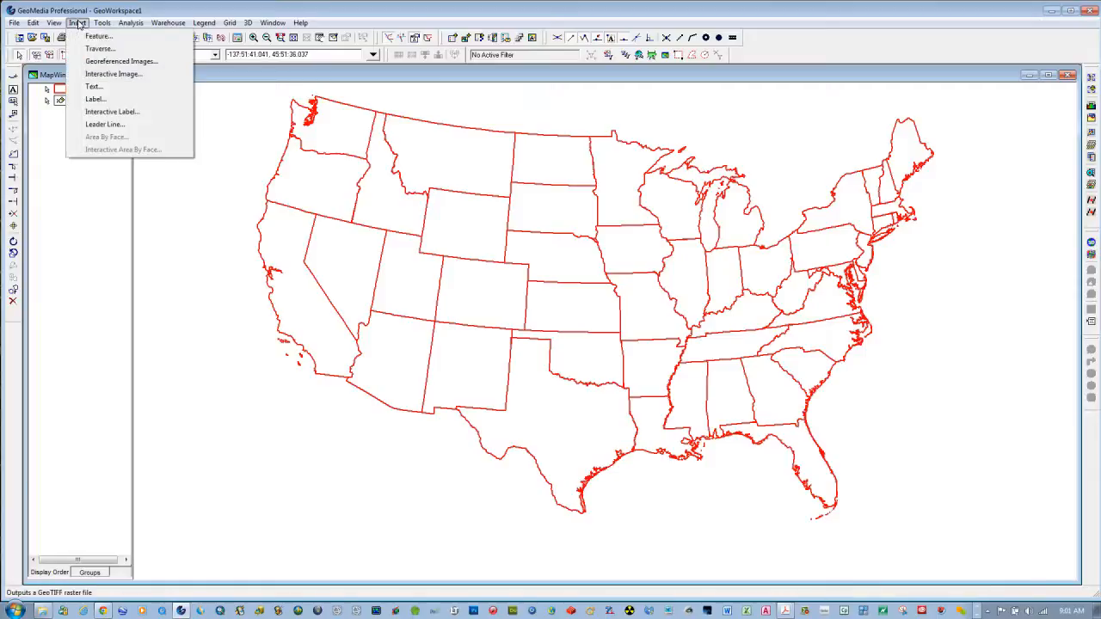
{"action": "left_click", "coordinate": [104, 62]}
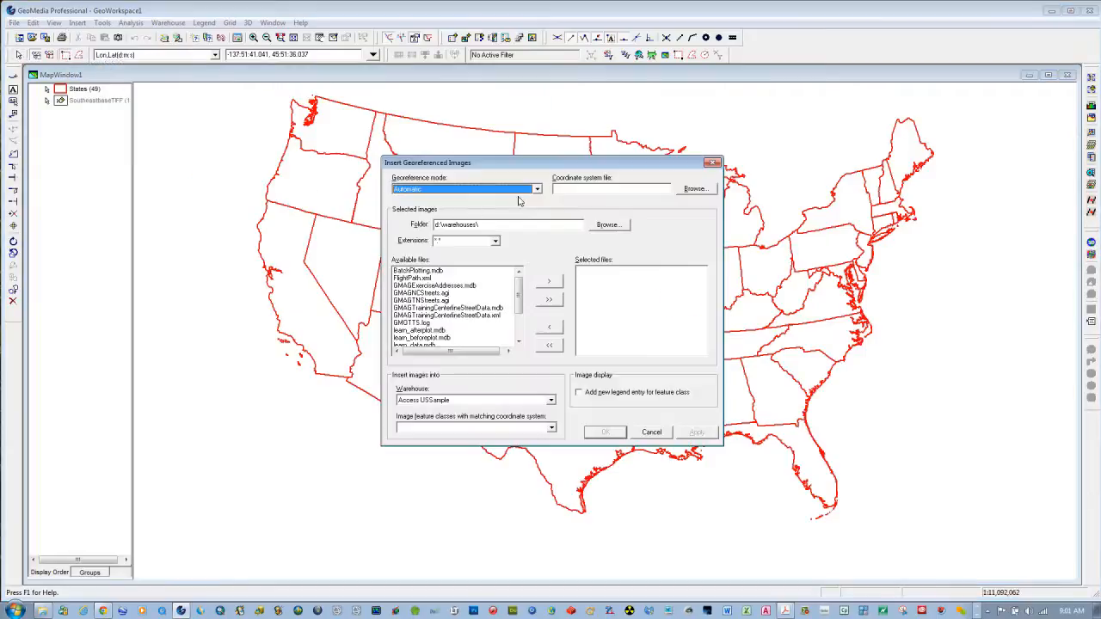
{"action": "left_click", "coordinate": [613, 225]}
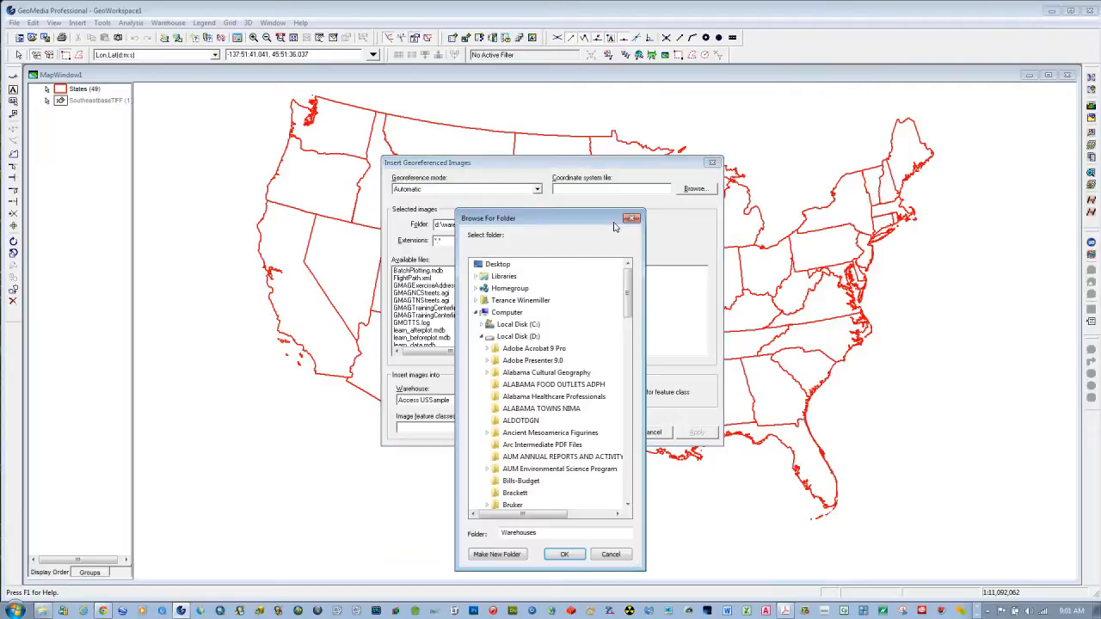
{"action": "left_click", "coordinate": [481, 338]}
{"action": "left_click", "coordinate": [481, 337]}
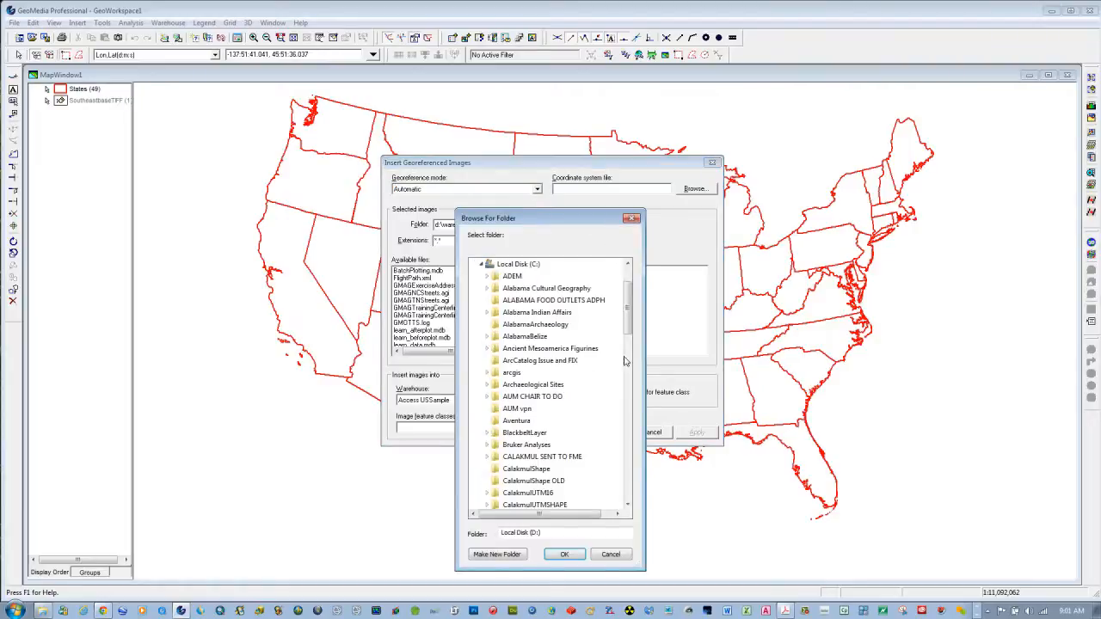
{"action": "left_click_drag", "start_coordinate": [629, 325], "coordinate": [628, 382]}
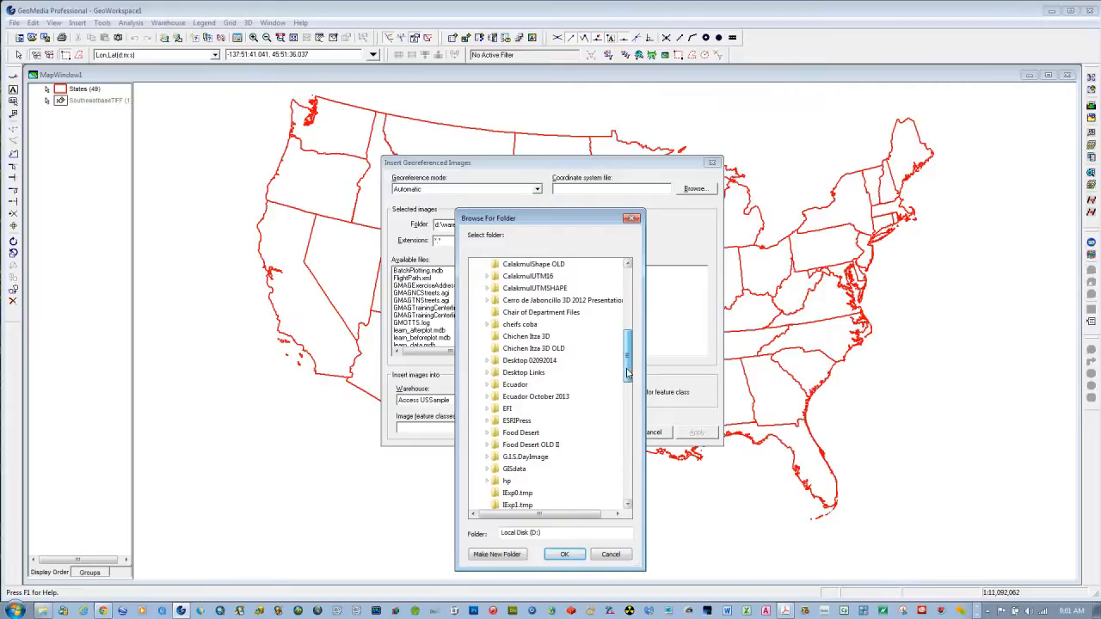
{"action": "scroll", "coordinate": [519, 478], "scroll_direction": "down", "scroll_amount": 10}
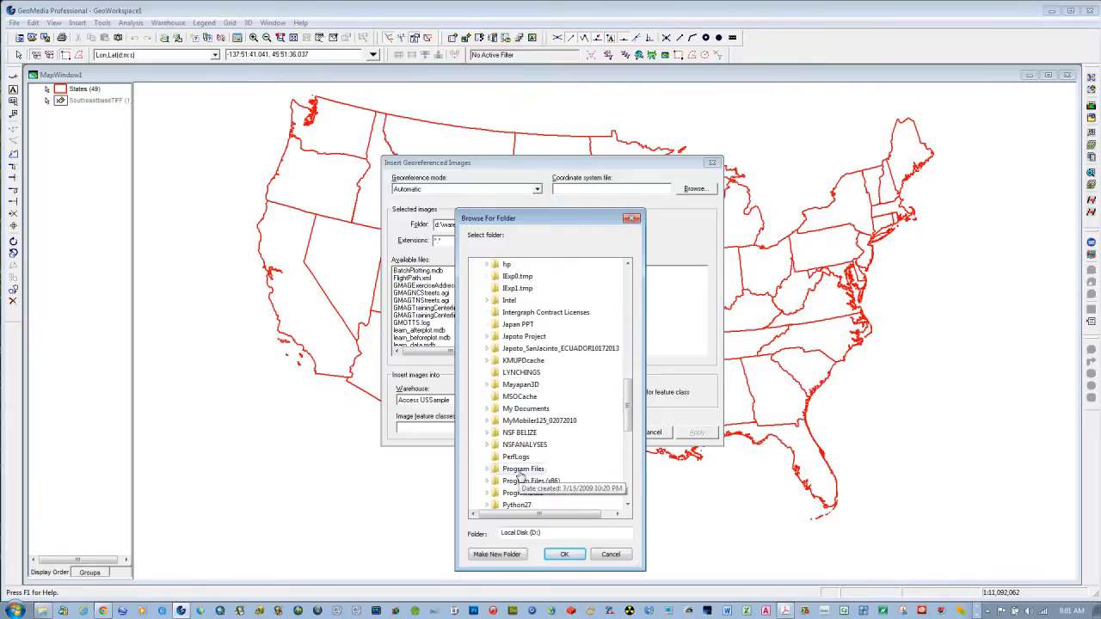
{"action": "scroll", "coordinate": [522, 487], "scroll_direction": "down", "scroll_amount": 4}
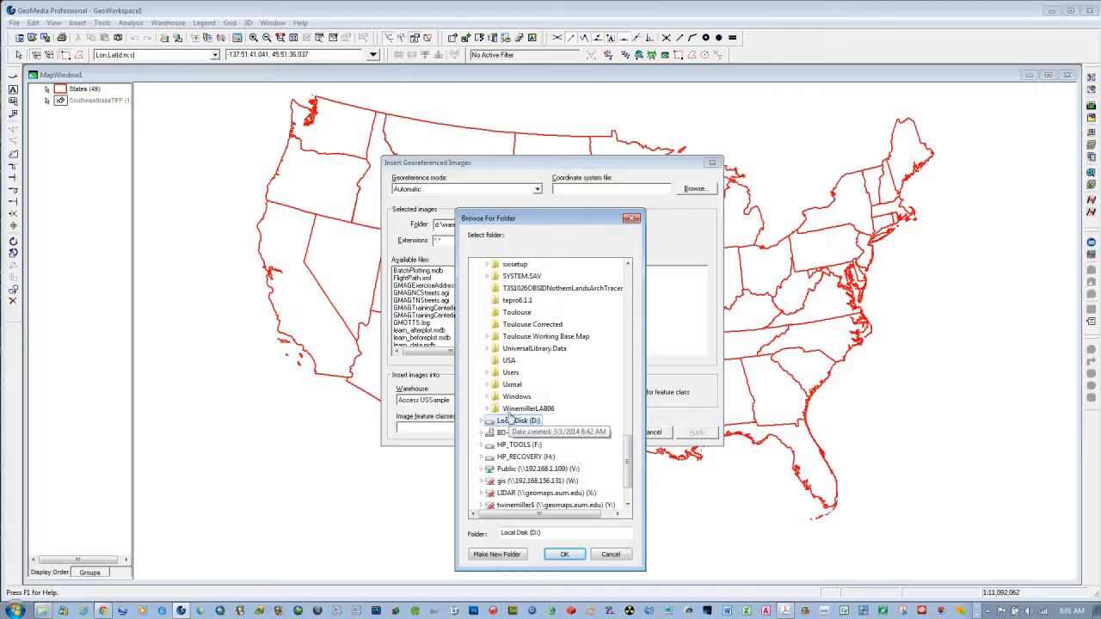
{"action": "left_click", "coordinate": [499, 409]}
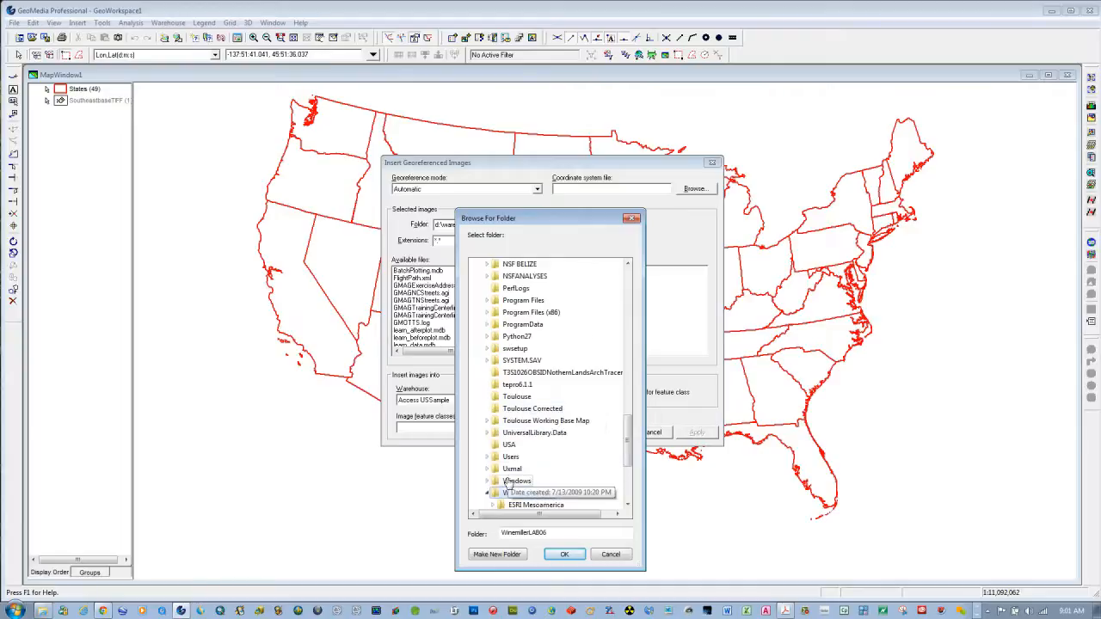
{"action": "left_click", "coordinate": [566, 555]}
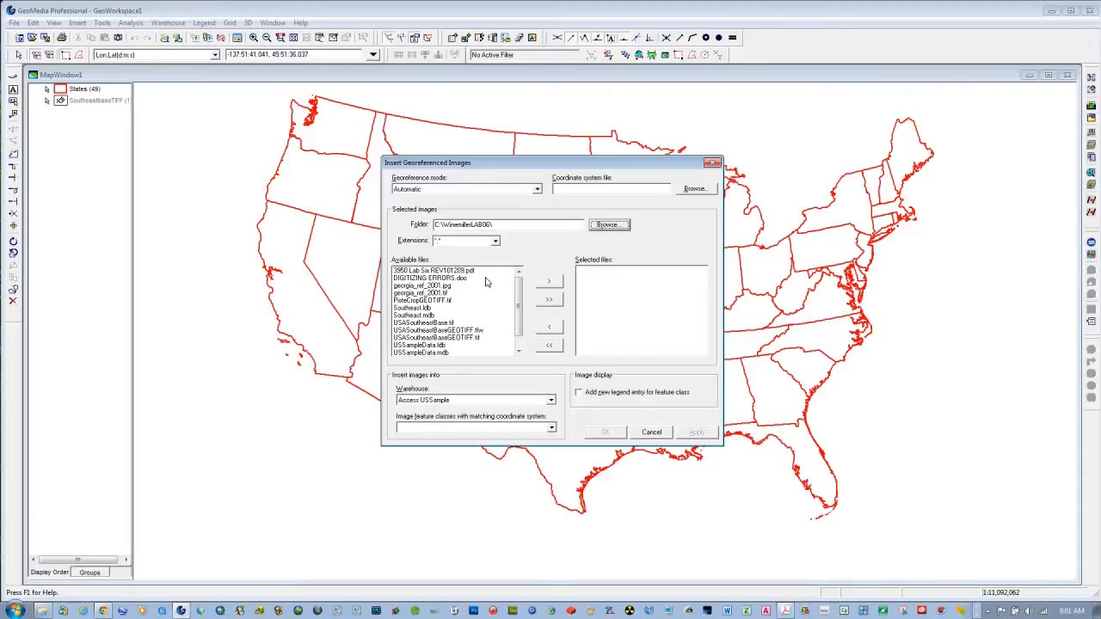
- Add USASoutheastBaseGEOTIFF.tif to the images selected for insertion, using the GeoTIFF georeference mode
{"action": "scroll", "coordinate": [519, 297], "scroll_direction": "down", "scroll_amount": 1}
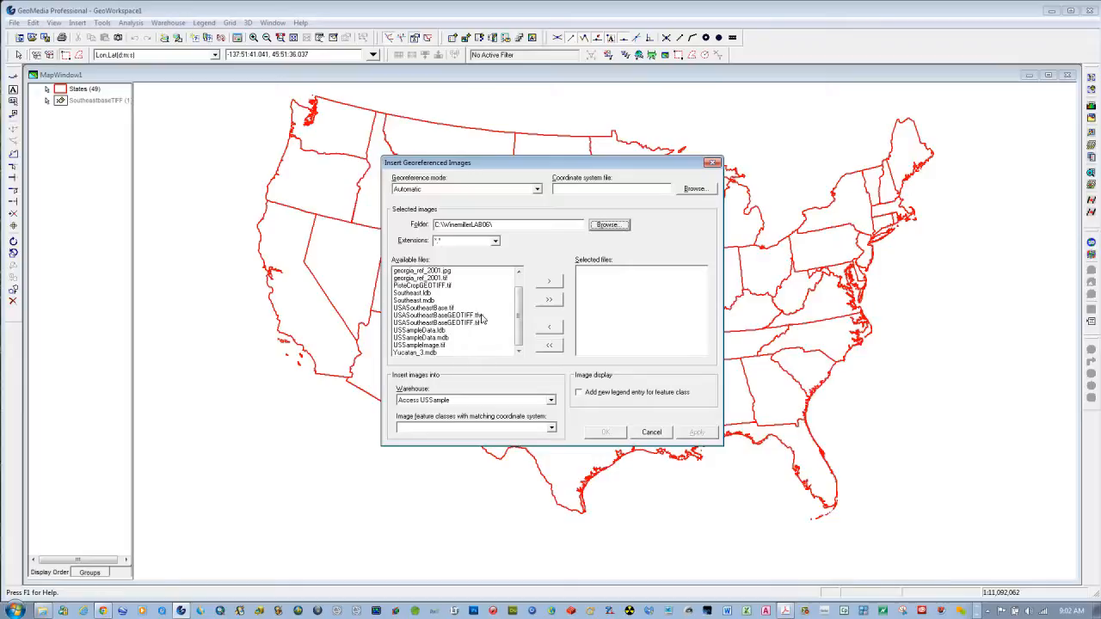
{"action": "left_click", "coordinate": [438, 323]}
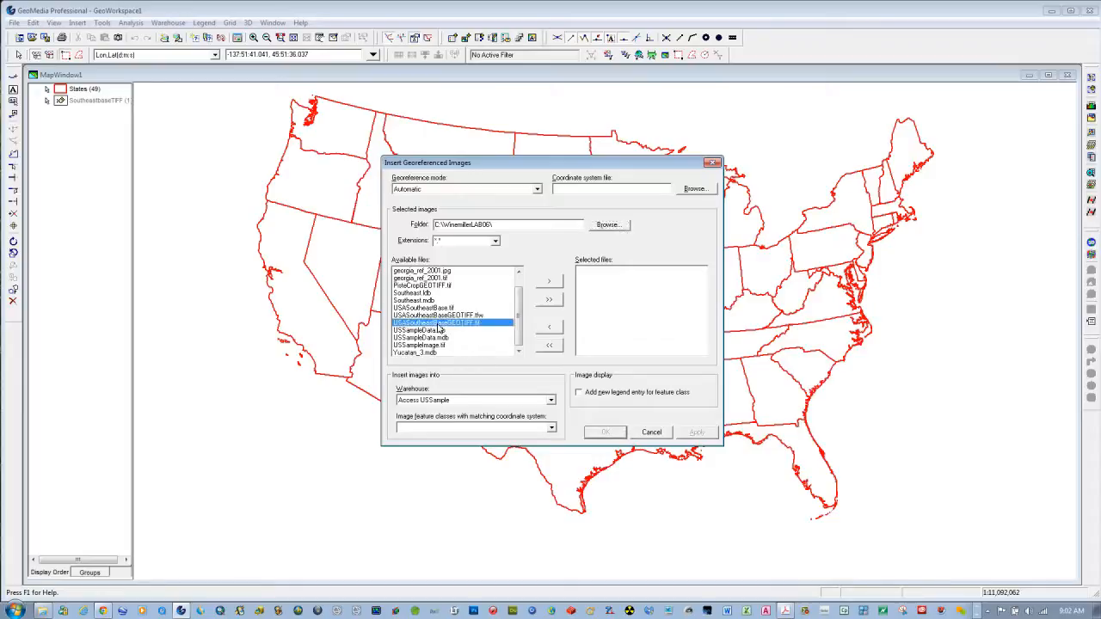
{"action": "left_click", "coordinate": [549, 283]}
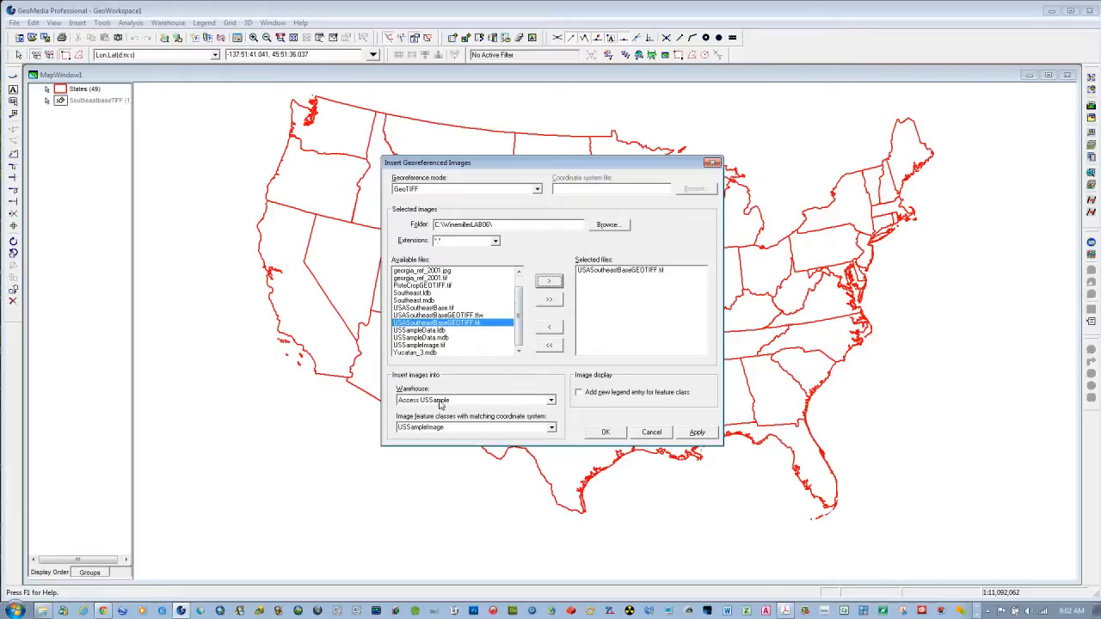
- Set the destination warehouse to Southeast, name the image feature class SoutheastGEOTIFF, and enable adding a new legend entry for it
{"action": "left_click", "coordinate": [552, 401]}
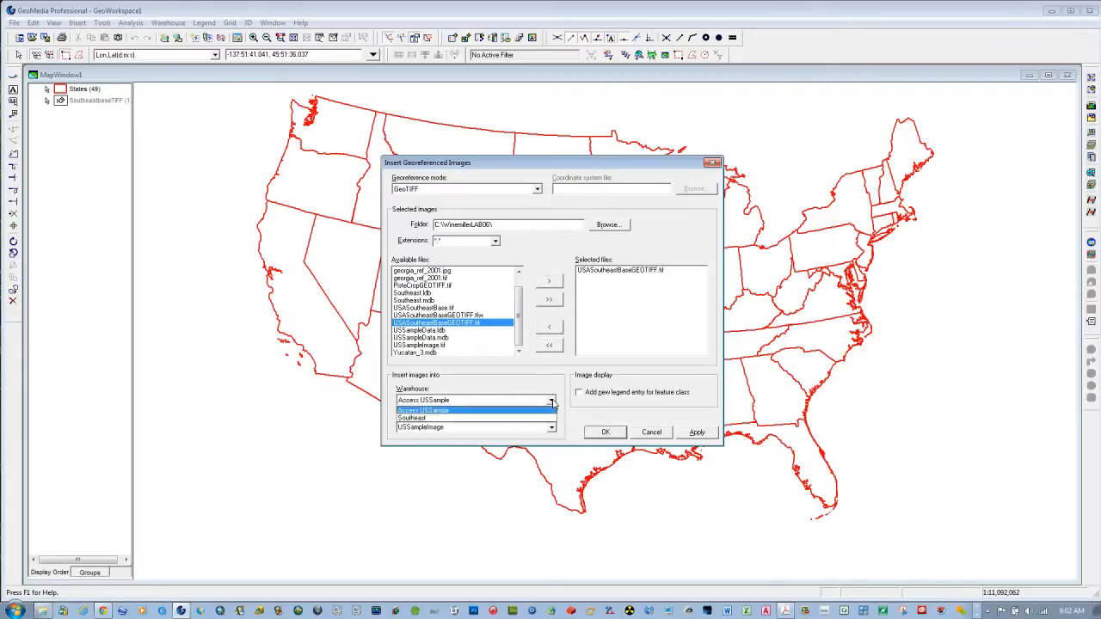
{"action": "left_click", "coordinate": [460, 419]}
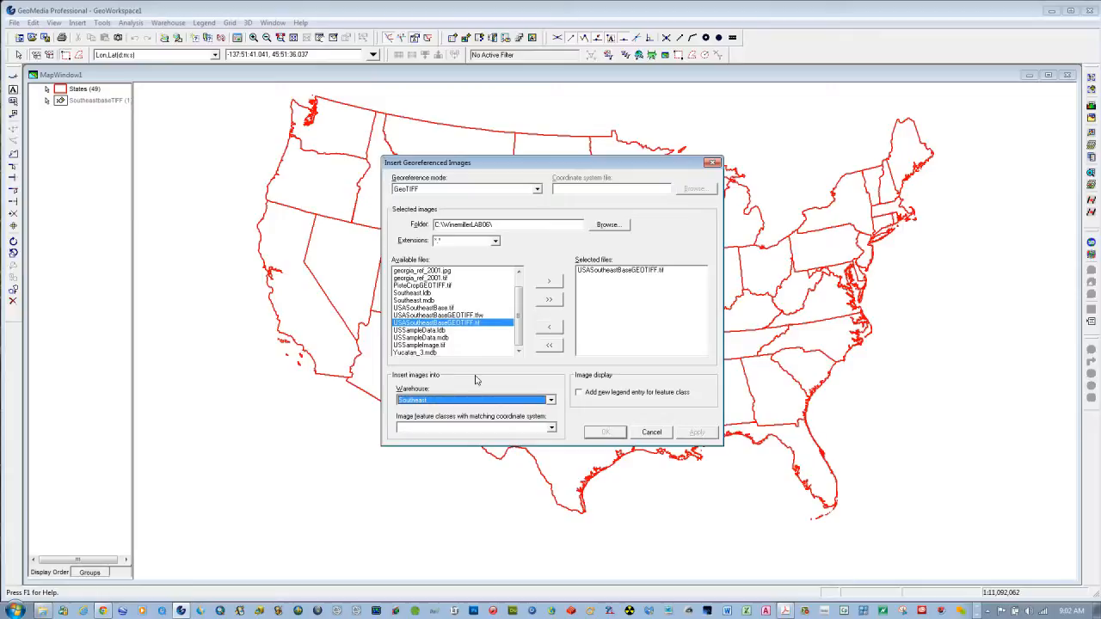
{"action": "left_click", "coordinate": [438, 427]}
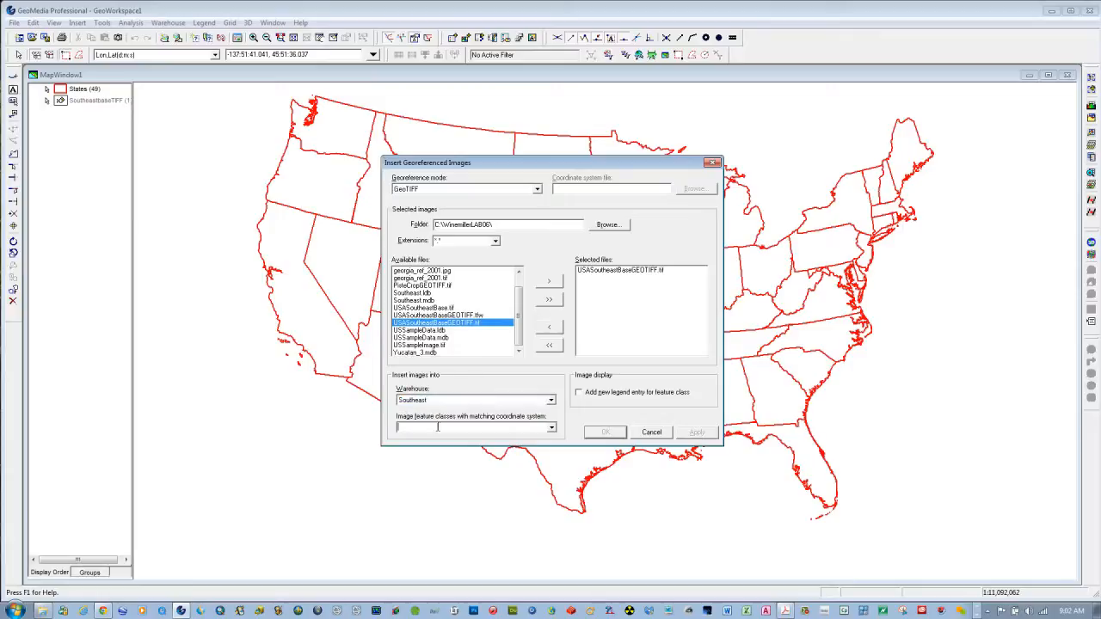
{"action": "type", "text": "SoutheastGEOTIFF"}
{"action": "left_click", "coordinate": [580, 393]}
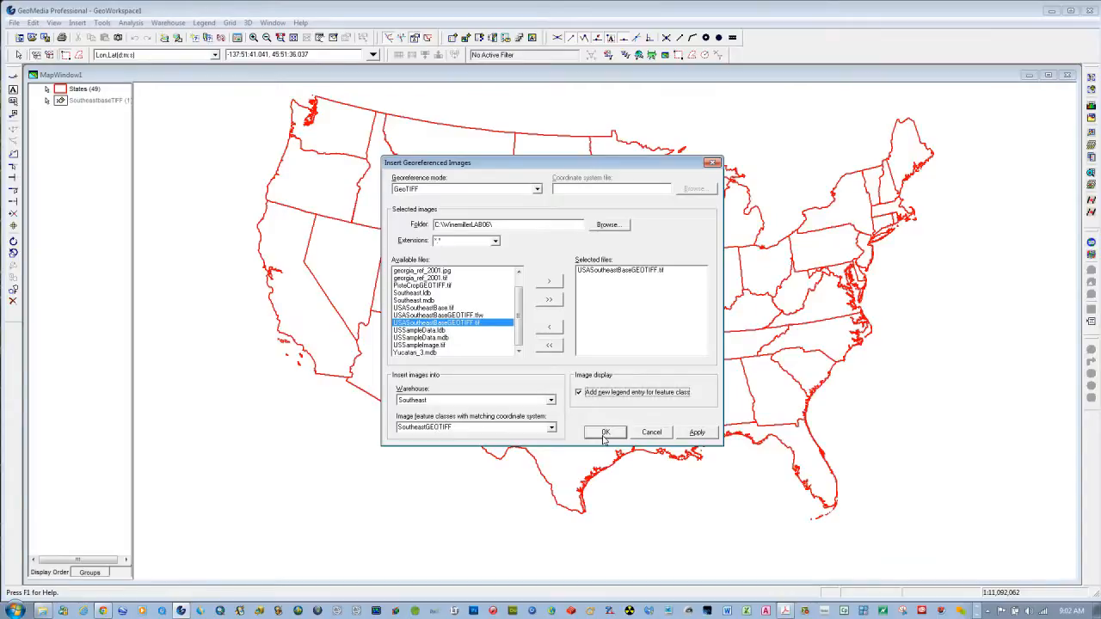
- Insert the selected GeoTIFF with the current settings and move the States legend entry above SoutheastGEOTIFF
{"action": "left_click", "coordinate": [605, 433]}
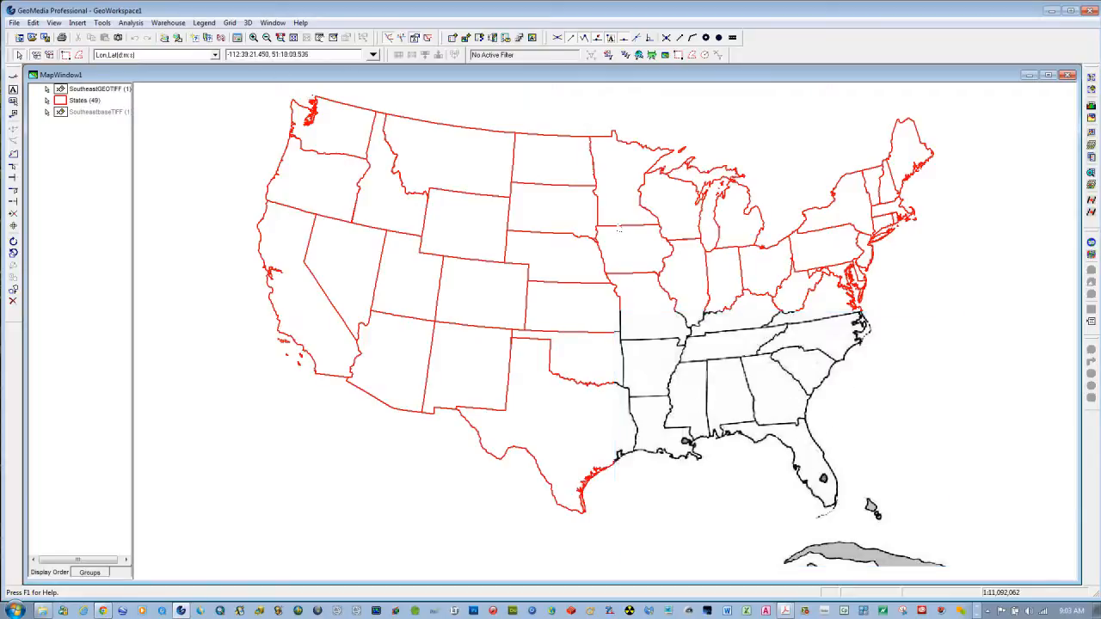
{"action": "left_click_drag", "start_coordinate": [71, 101], "coordinate": [79, 89]}
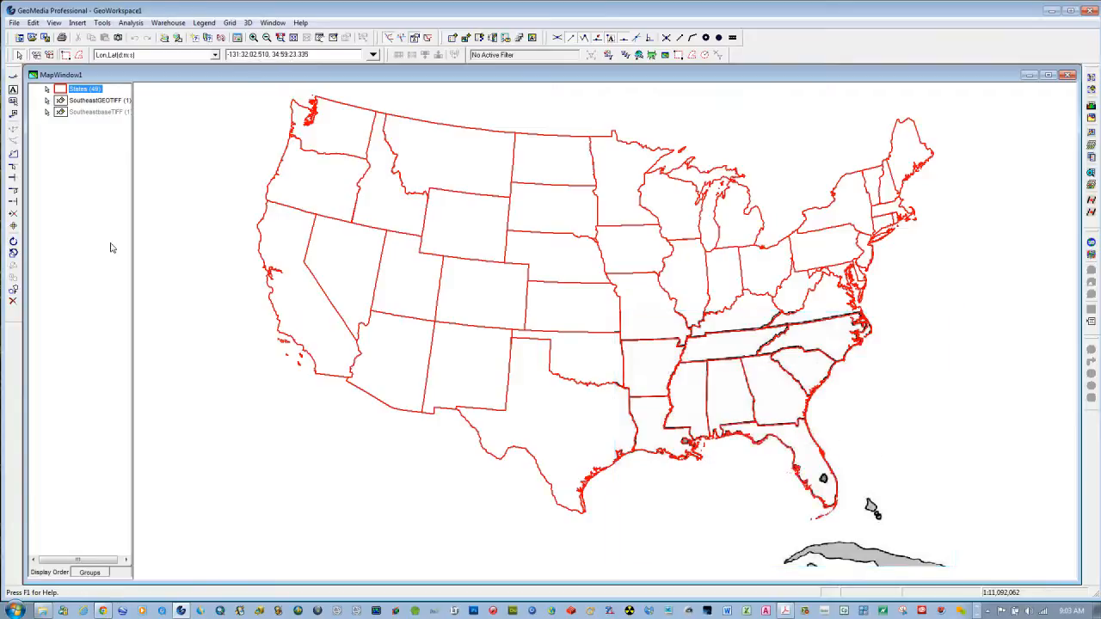
- Turn off the display of the SoutheastGEOTIFF legend entry so only the States outlines are shown
{"action": "left_click", "coordinate": [61, 102], "text": "ctrl"}
{"action": "right_click", "coordinate": [56, 98]}
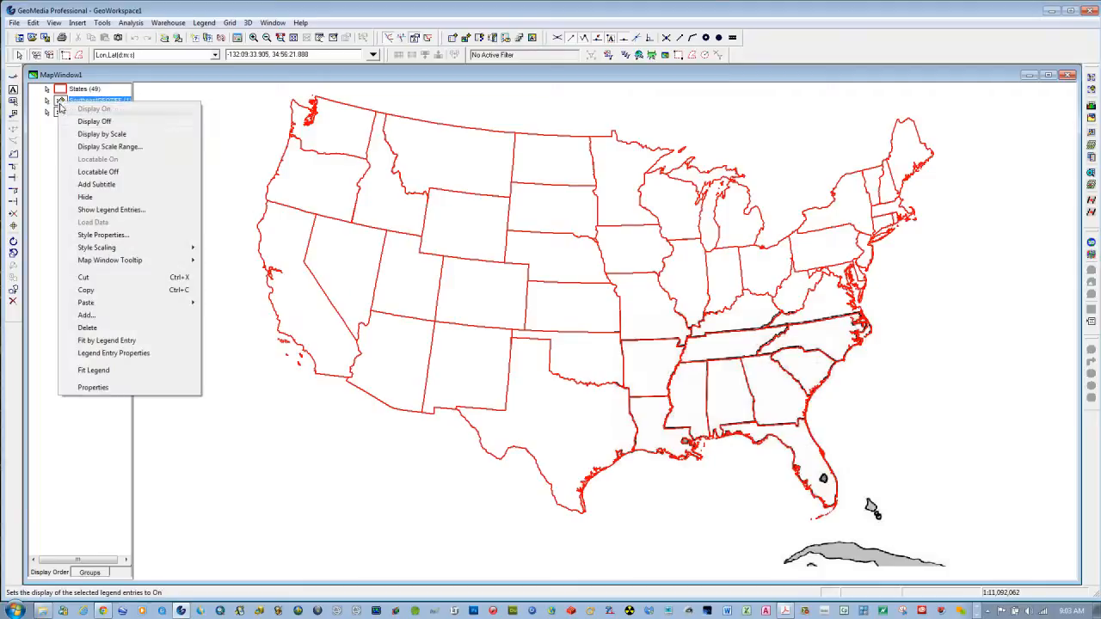
{"action": "left_click", "coordinate": [76, 126]}
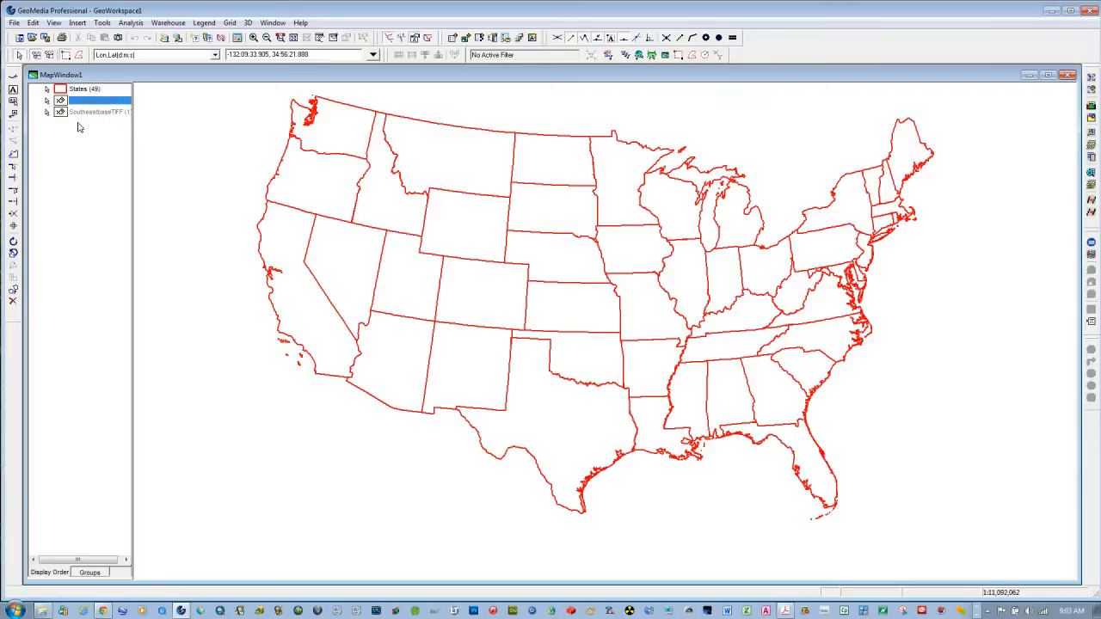
{"action": "left_click", "coordinate": [73, 150]}
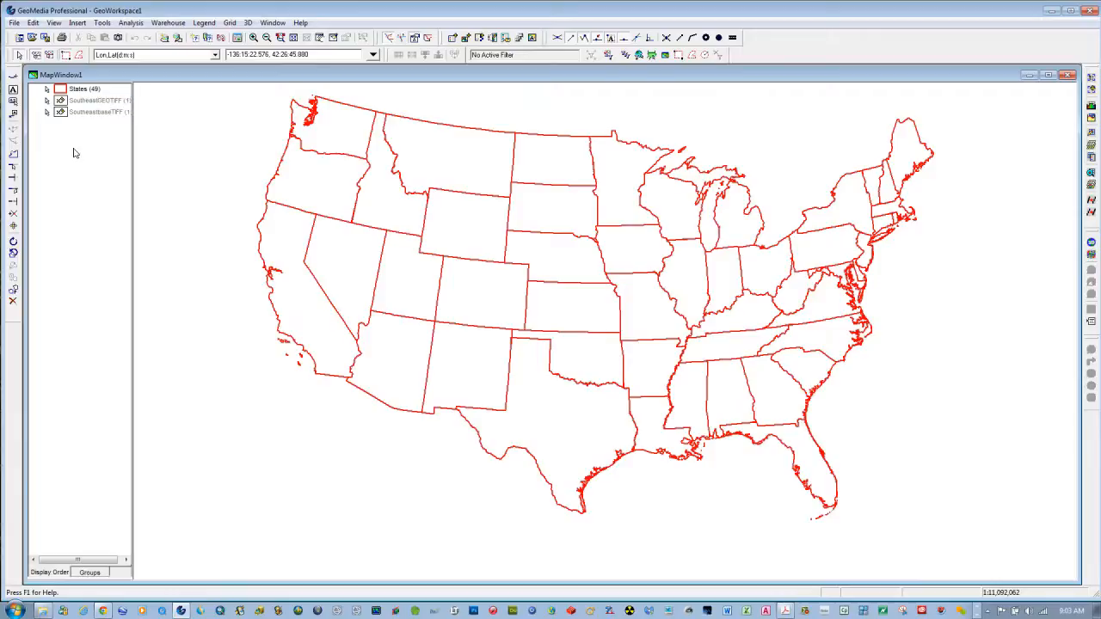
- Start inserting an interactive image beside the Georgia coast and choose georgia_ref_2001.tif from the LAB06 folder as its file
{"action": "left_click", "coordinate": [253, 38]}
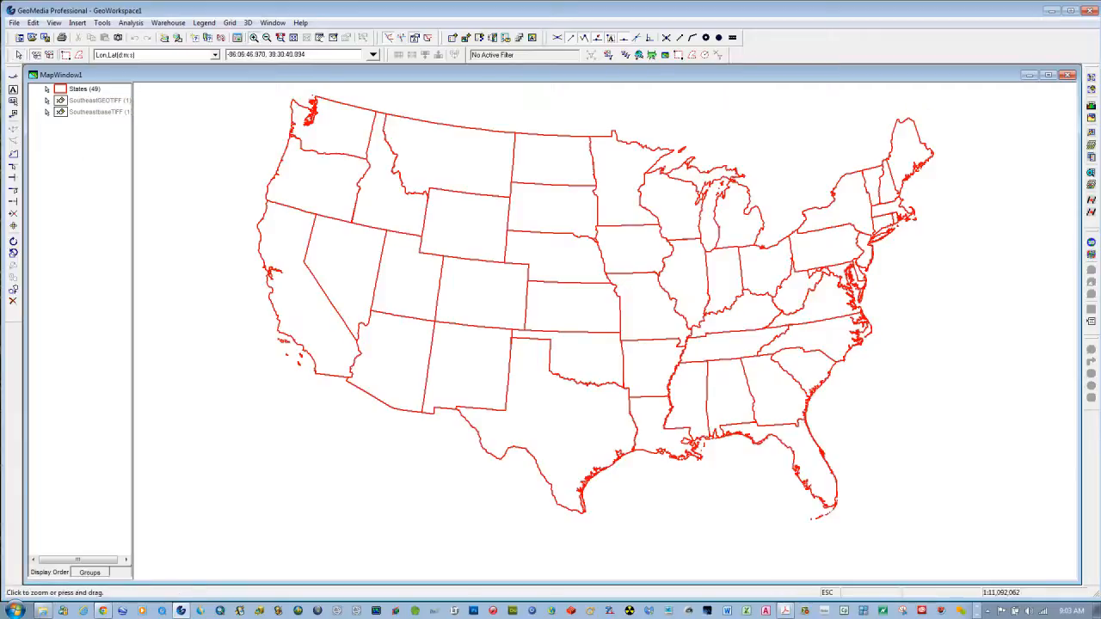
{"action": "left_click_drag", "start_coordinate": [728, 319], "coordinate": [1022, 454]}
{"action": "left_click_drag", "start_coordinate": [1034, 462], "coordinate": [1034, 462]}
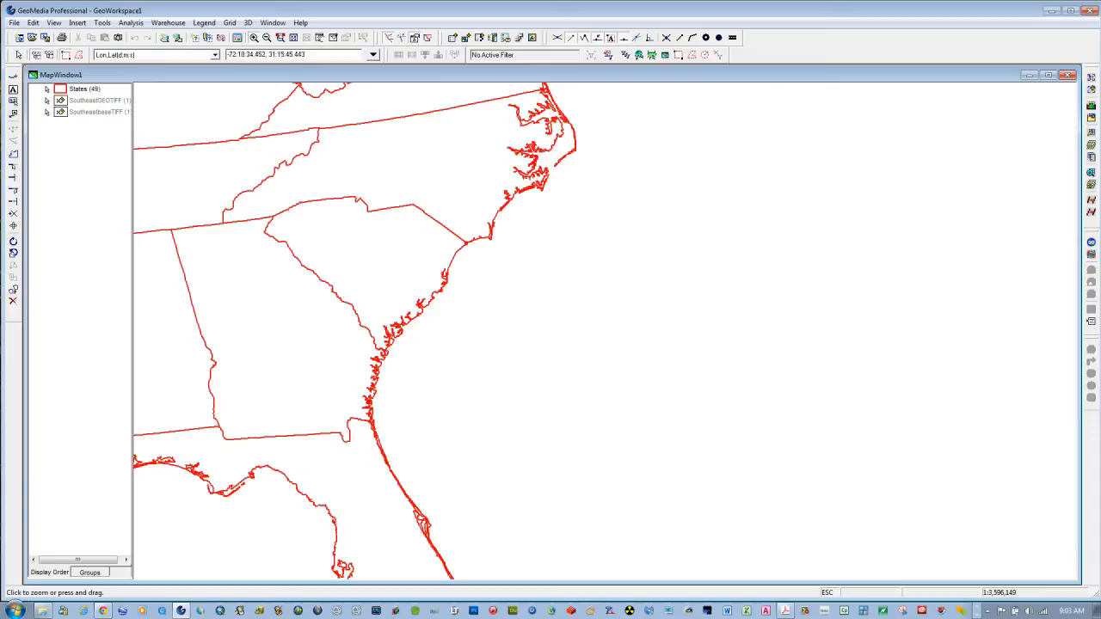
{"action": "key", "text": "Escape"}
{"action": "left_click", "coordinate": [78, 22]}
{"action": "left_click", "coordinate": [99, 74]}
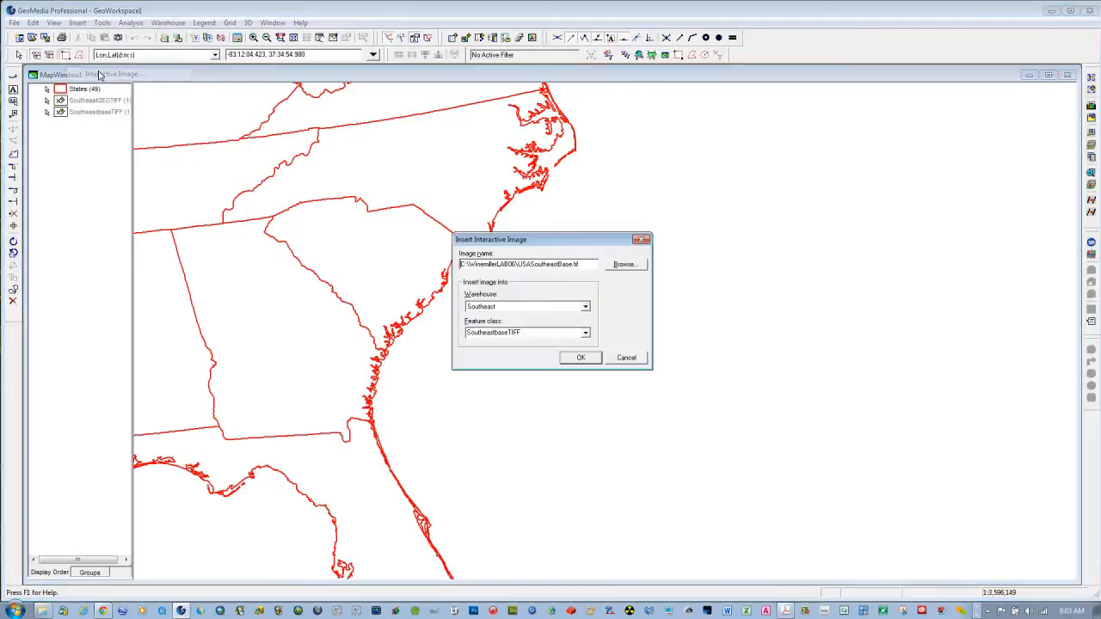
{"action": "left_click", "coordinate": [633, 267]}
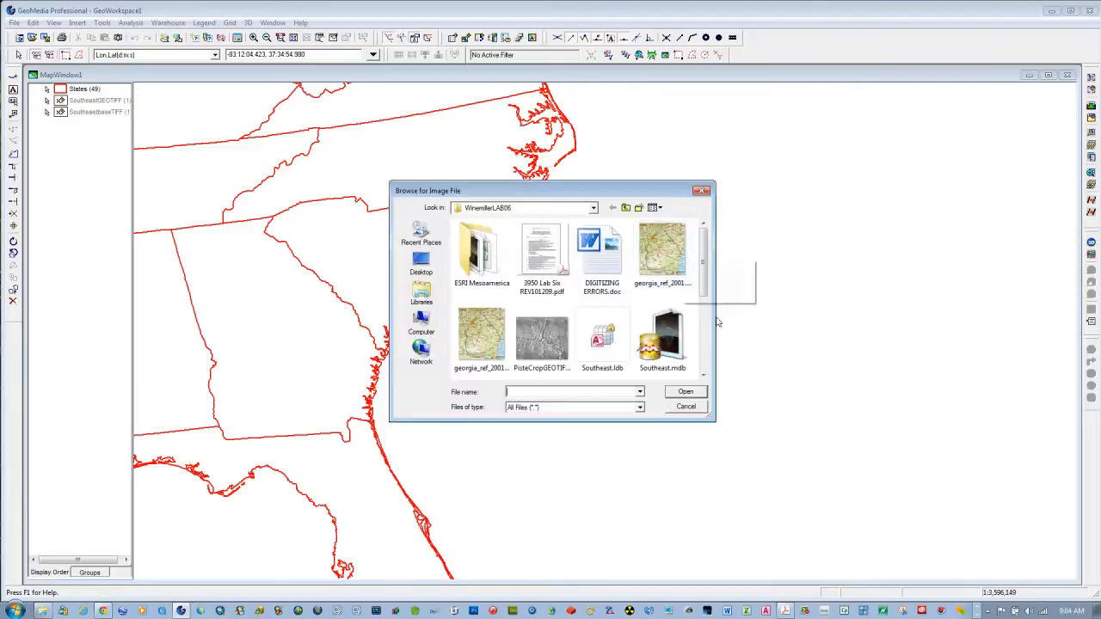
{"action": "left_click_drag", "start_coordinate": [714, 334], "coordinate": [762, 333]}
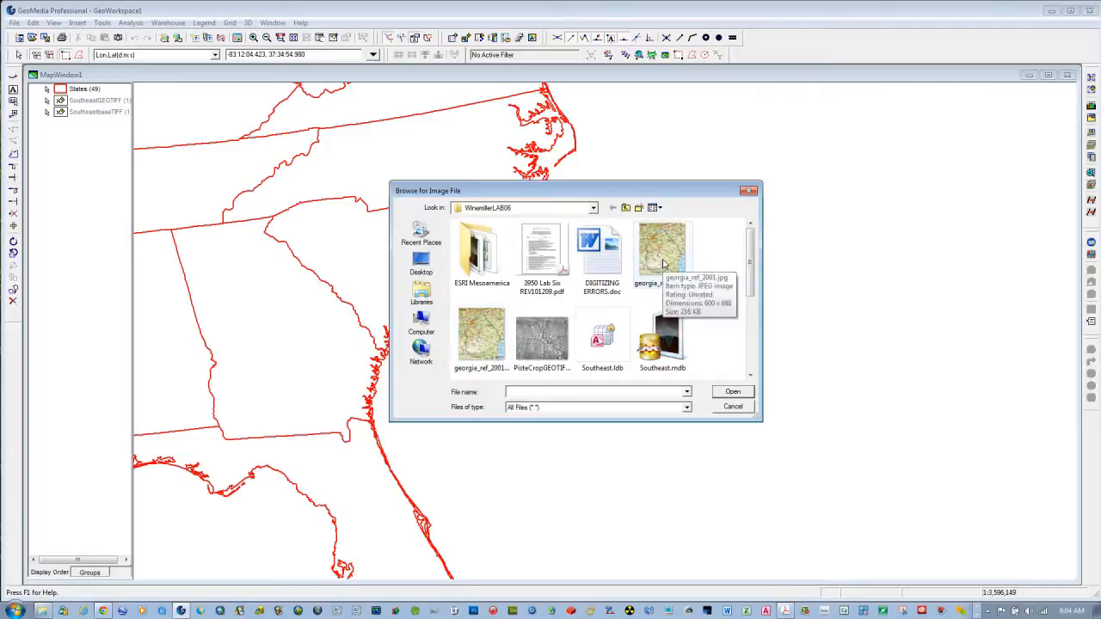
{"action": "left_click", "coordinate": [485, 338]}
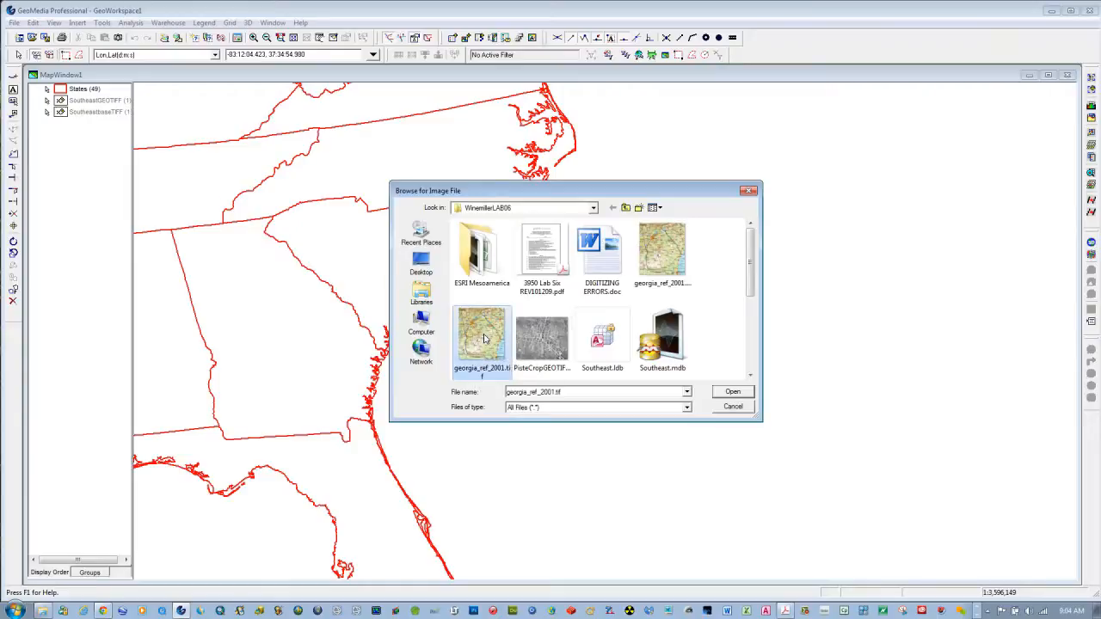
{"action": "left_click", "coordinate": [726, 396]}
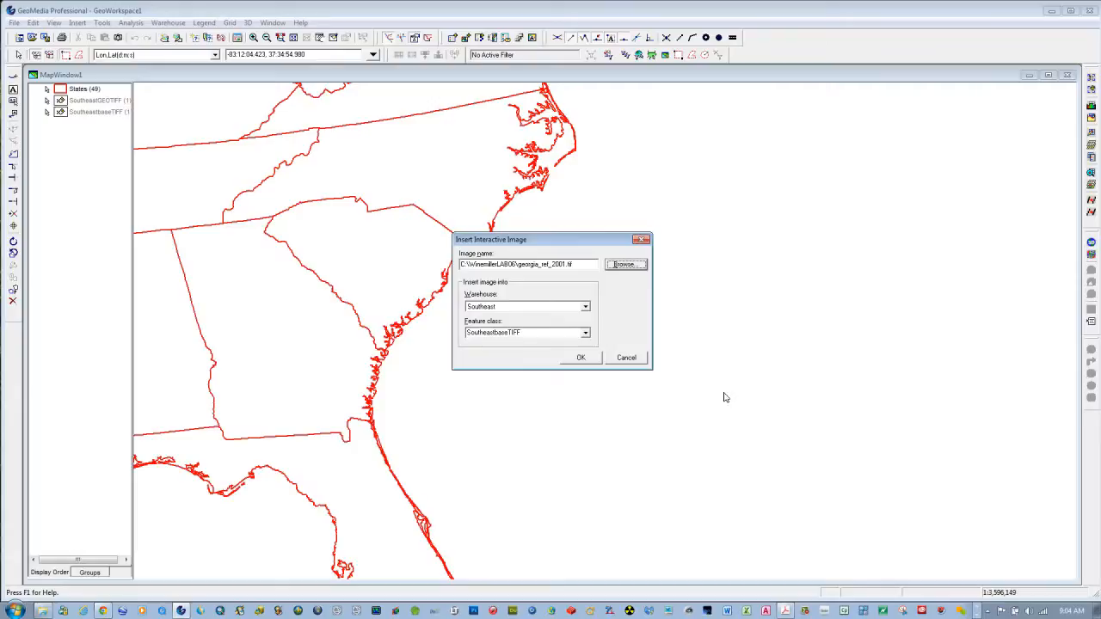
- Name the image's feature class GeorgiaTIFF and place the image in the empty area east of the Georgia coast
{"action": "left_click", "coordinate": [530, 332]}
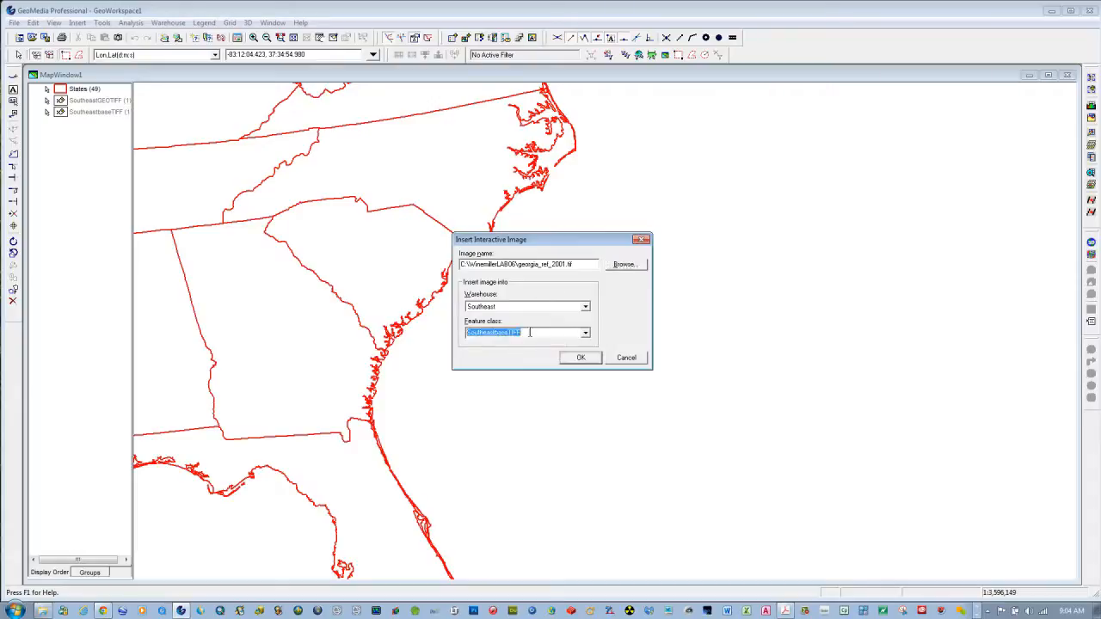
{"action": "type", "text": "GeorgiaTIFF"}
{"action": "left_click", "coordinate": [577, 357]}
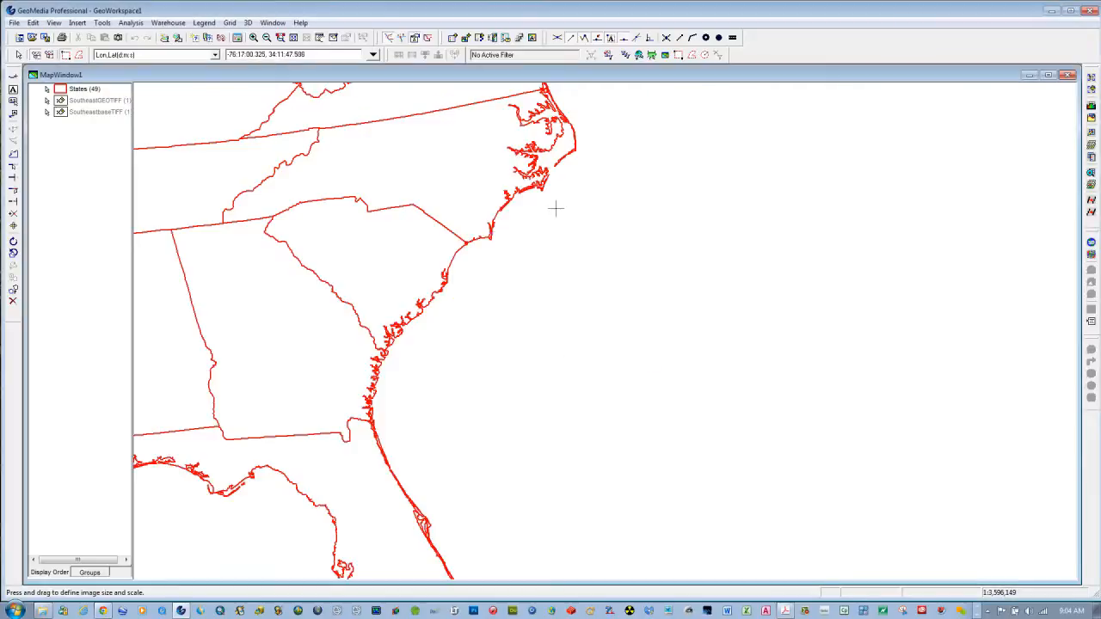
{"action": "left_click_drag", "start_coordinate": [552, 205], "coordinate": [802, 454]}
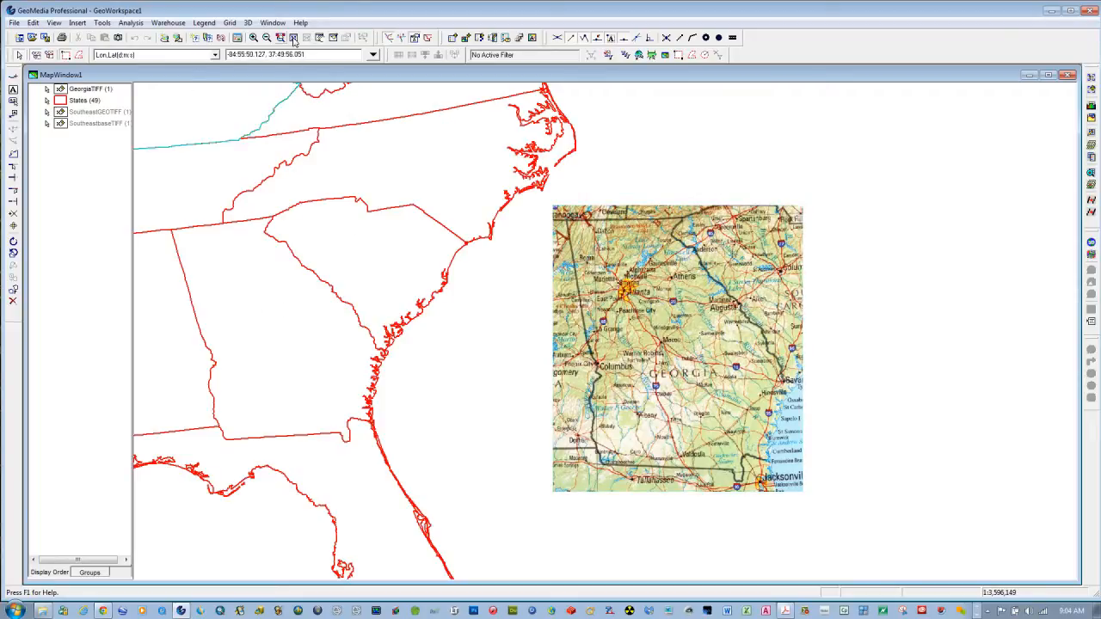
- Select the placed Georgia image and create a new image registration for it named Georgia
{"action": "left_click", "coordinate": [327, 39]}
{"action": "left_click_drag", "start_coordinate": [491, 365], "coordinate": [589, 357]}
{"action": "key", "text": "Escape"}
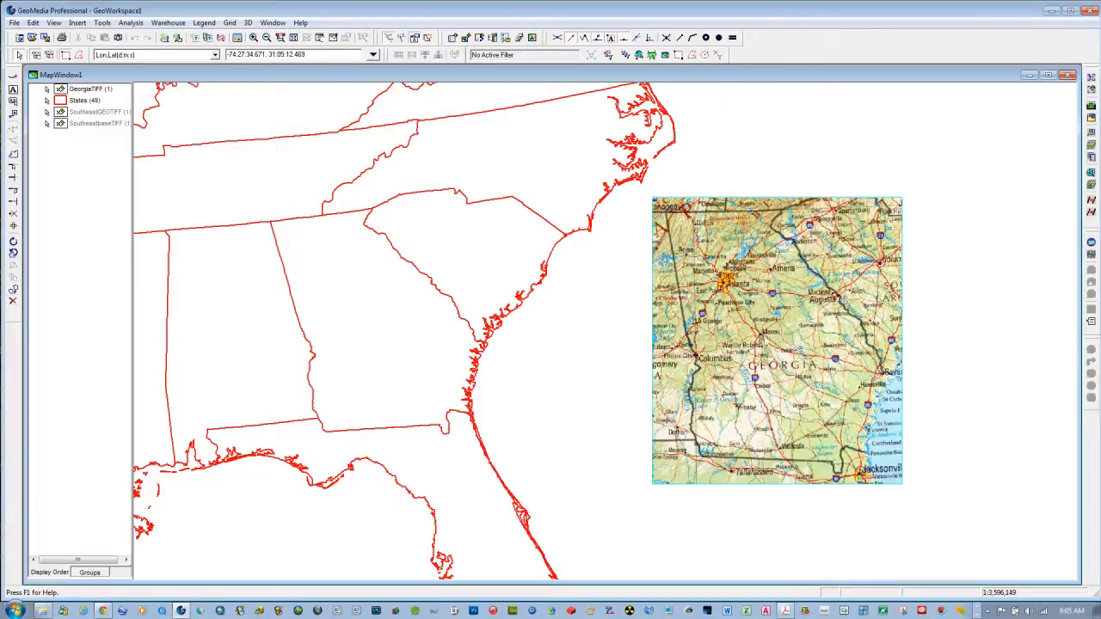
{"action": "left_click", "coordinate": [764, 339]}
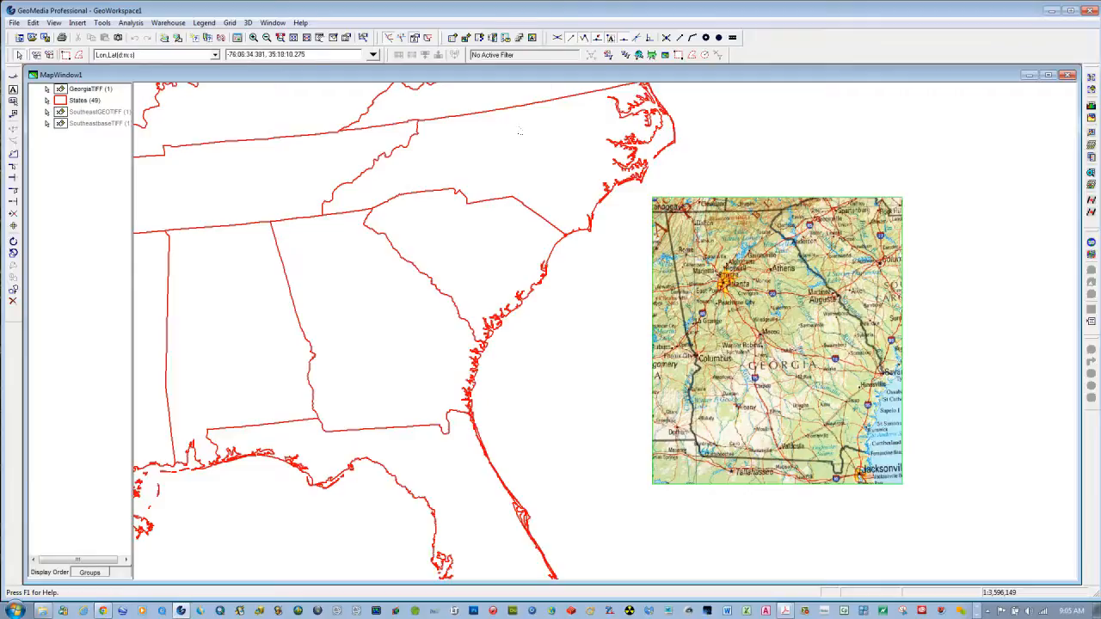
{"action": "left_click", "coordinate": [101, 22]}
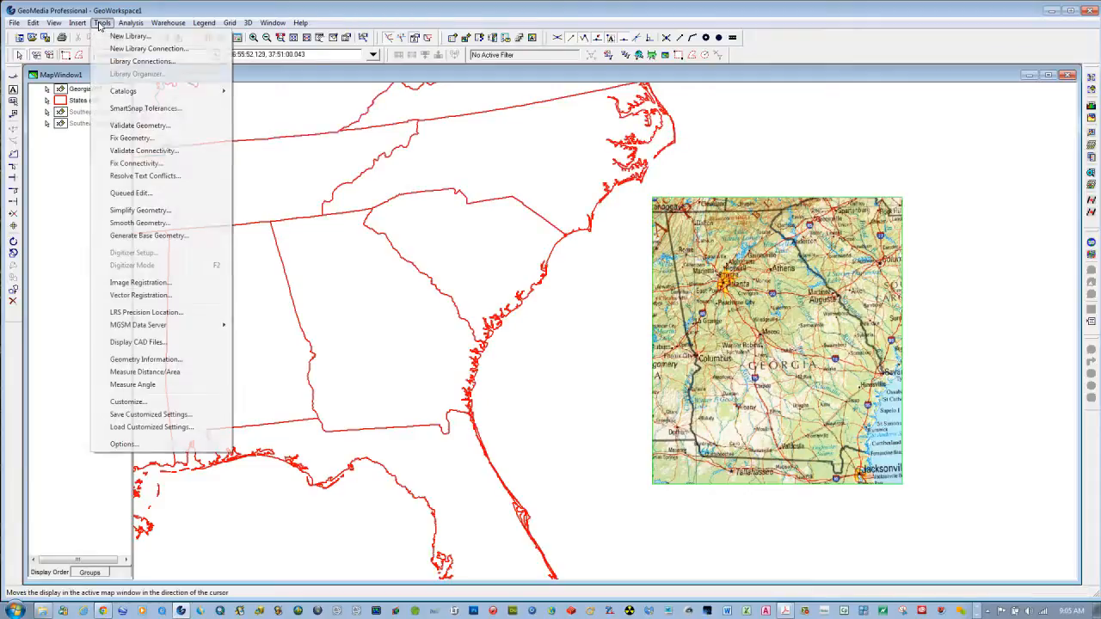
{"action": "left_click", "coordinate": [130, 284]}
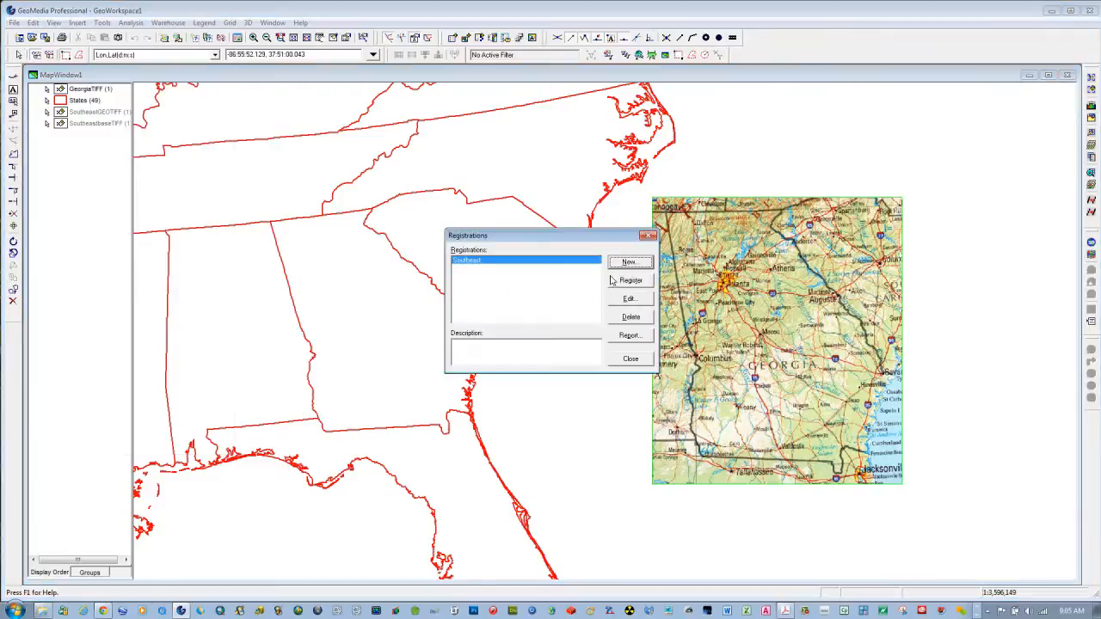
{"action": "left_click_drag", "start_coordinate": [512, 244], "coordinate": [256, 218]}
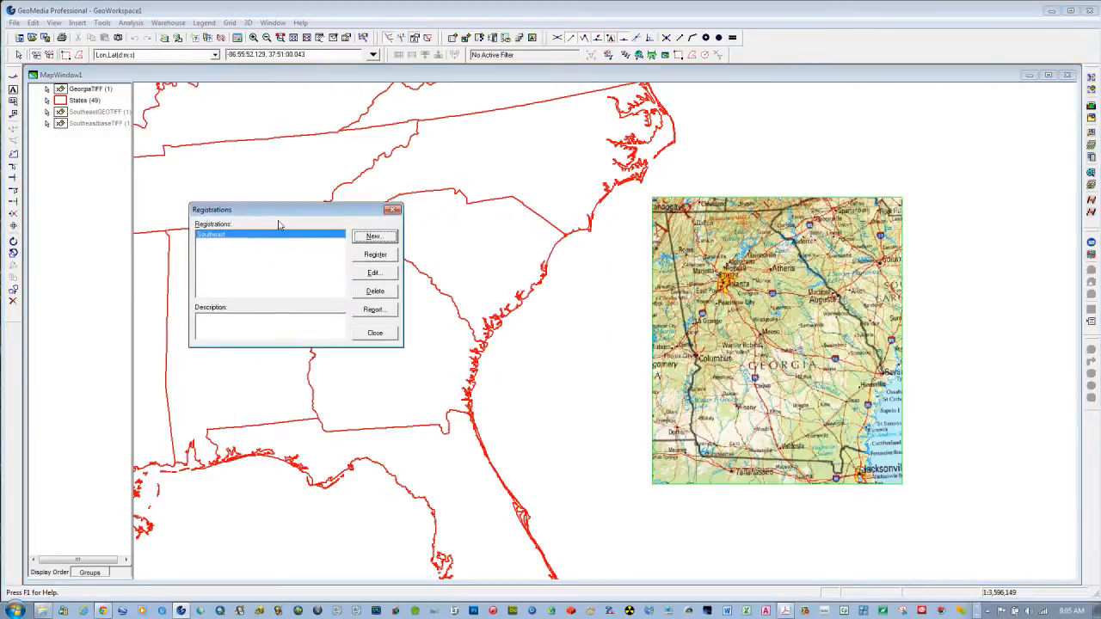
{"action": "left_click", "coordinate": [374, 236]}
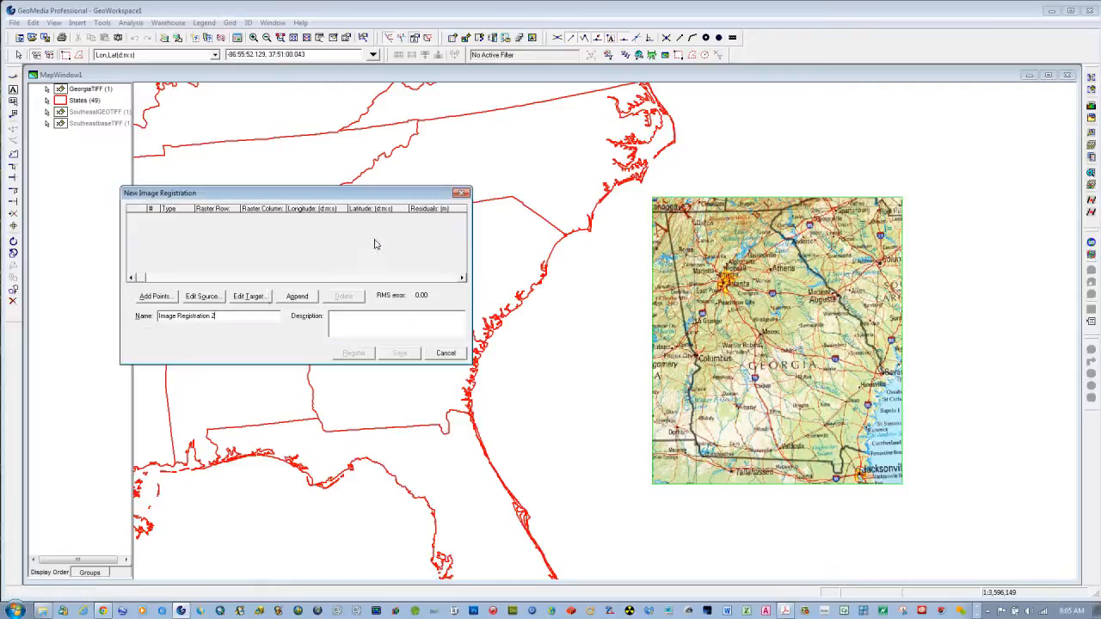
{"action": "left_click_drag", "start_coordinate": [238, 318], "coordinate": [138, 320]}
{"action": "type", "text": "Georgia"}
- Start adding registration points and place source control point 1 at Georgia's northwest corner on the scanned map
{"action": "left_click", "coordinate": [156, 297]}
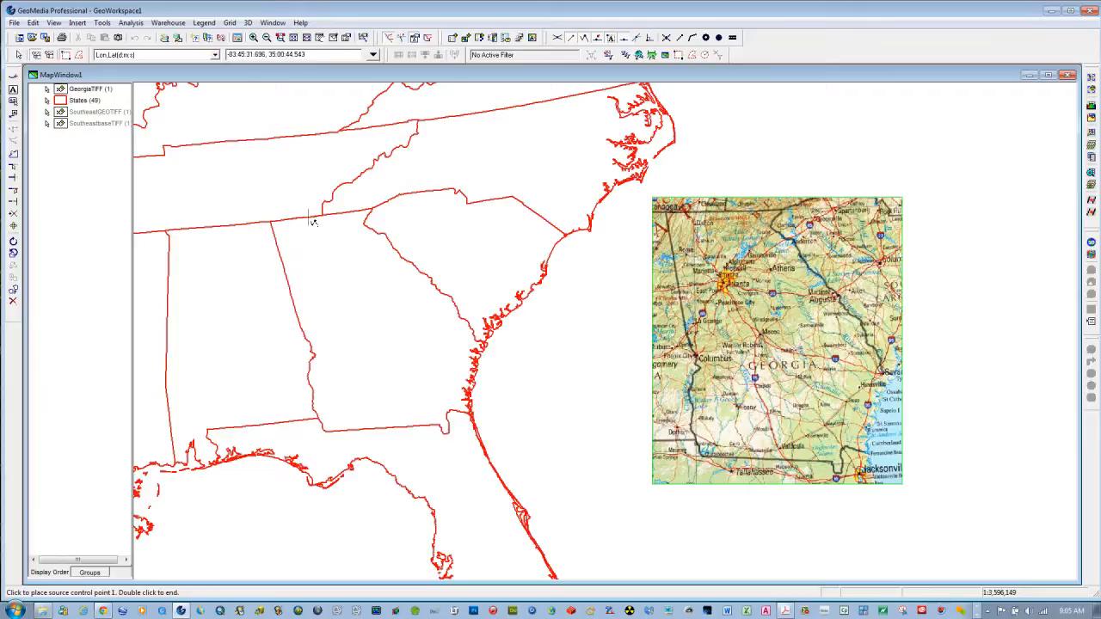
{"action": "left_click", "coordinate": [255, 40]}
{"action": "left_click_drag", "start_coordinate": [641, 190], "coordinate": [716, 263]}
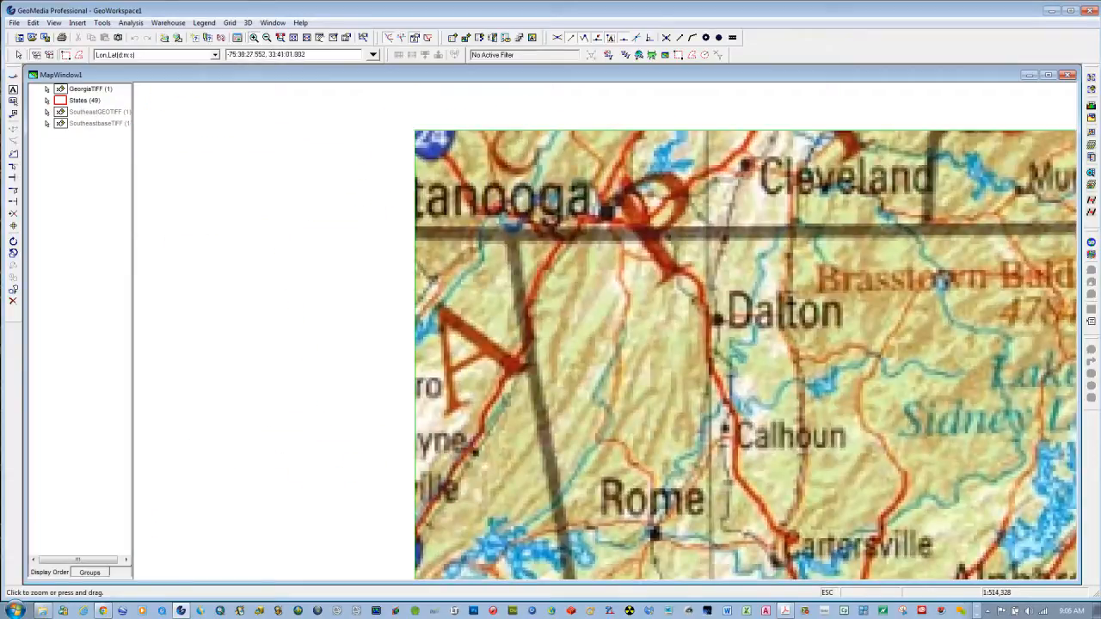
{"action": "key", "text": "Escape"}
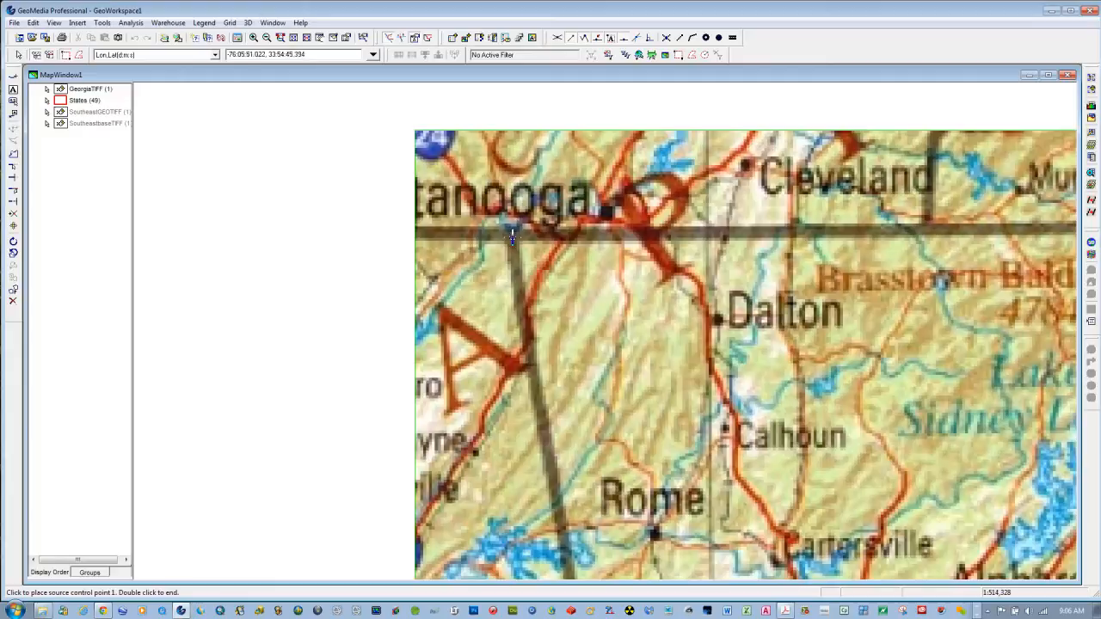
- Place target control point 1 at the matching northwest corner of Georgia on the States outlines
{"action": "left_click", "coordinate": [268, 38]}
{"action": "left_click", "coordinate": [351, 302]}
{"action": "left_click", "coordinate": [406, 318]}
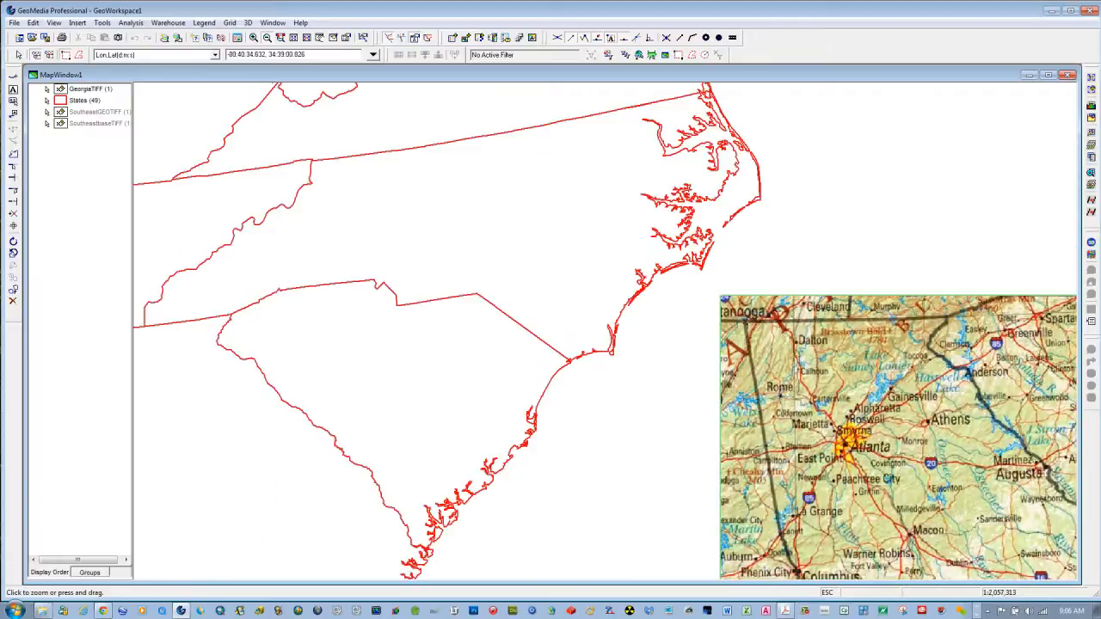
{"action": "left_click", "coordinate": [487, 353]}
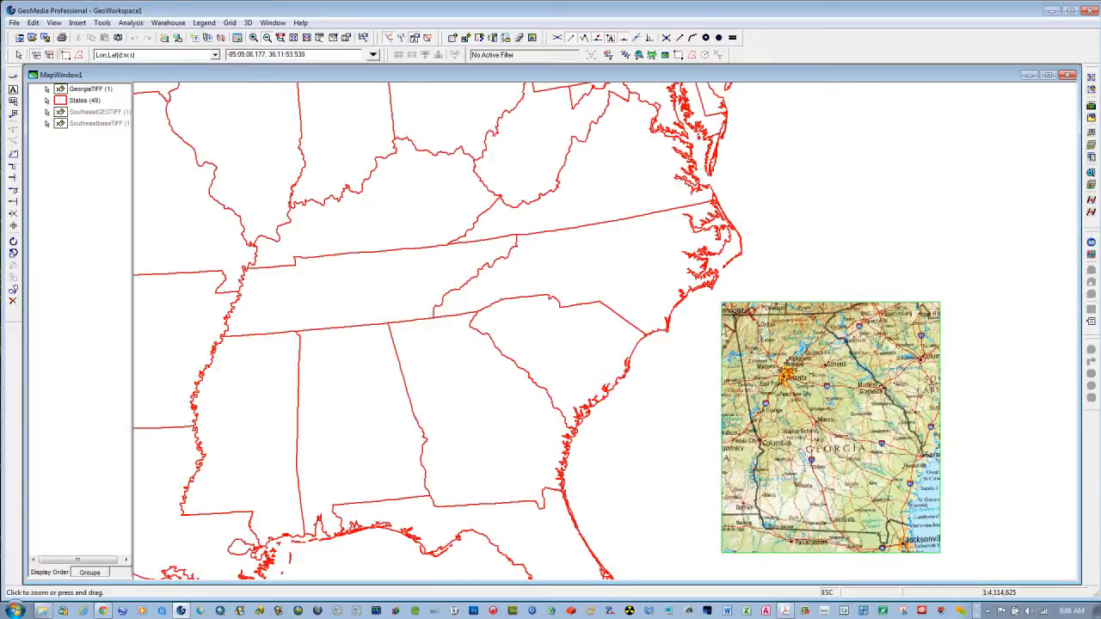
{"action": "left_click", "coordinate": [253, 38]}
{"action": "left_click_drag", "start_coordinate": [370, 298], "coordinate": [425, 352]}
{"action": "key", "text": "Escape"}
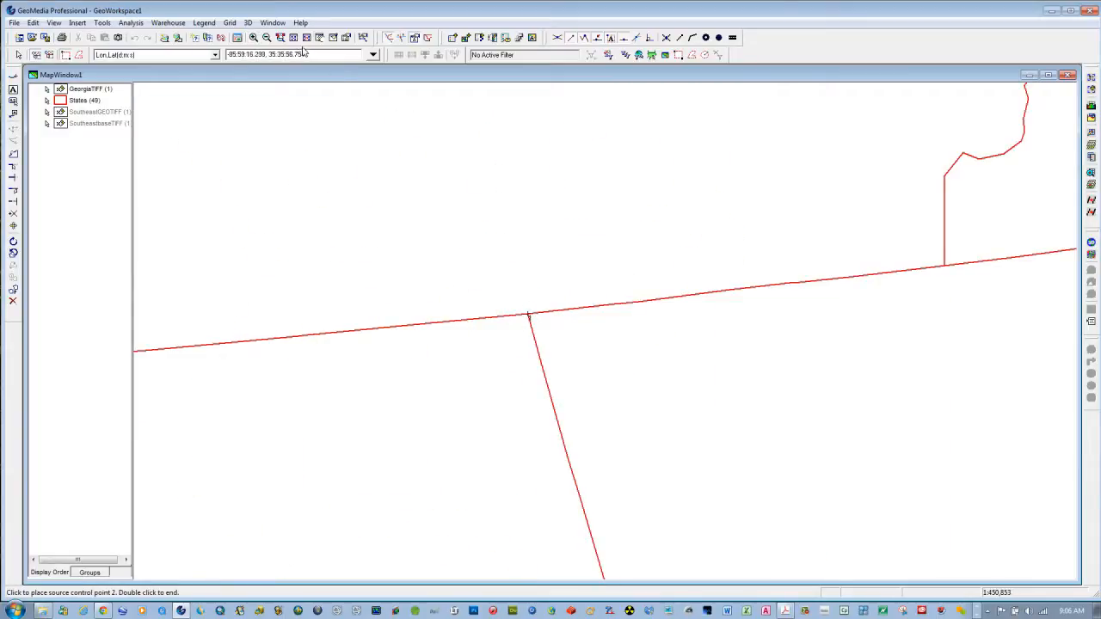
- Place source control point 2 on the scanned map where Georgia's northern border meets the South Carolina border
{"action": "left_click", "coordinate": [267, 38]}
{"action": "left_click", "coordinate": [769, 416]}
{"action": "left_click", "coordinate": [769, 417]}
{"action": "left_click", "coordinate": [774, 445]}
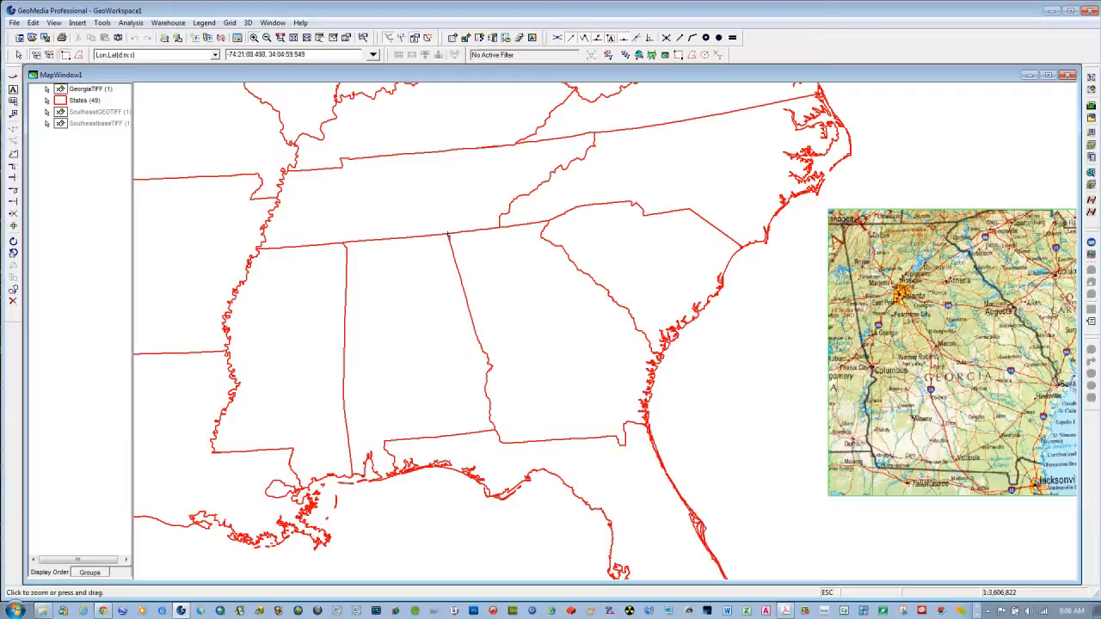
{"action": "left_click_drag", "start_coordinate": [900, 209], "coordinate": [1008, 160]}
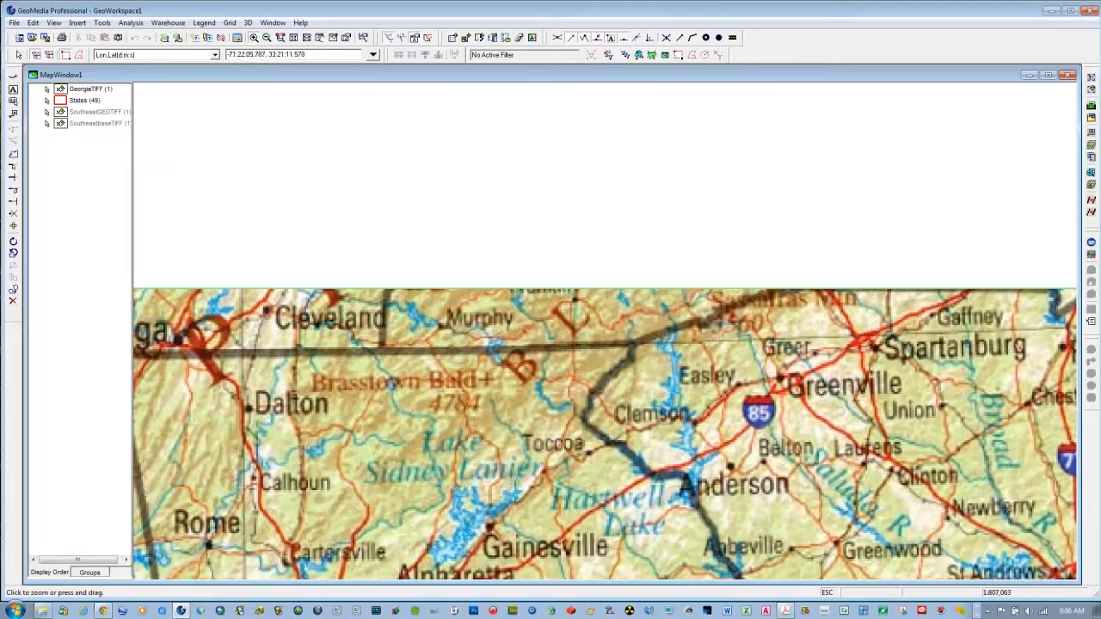
{"action": "key", "text": "Escape"}
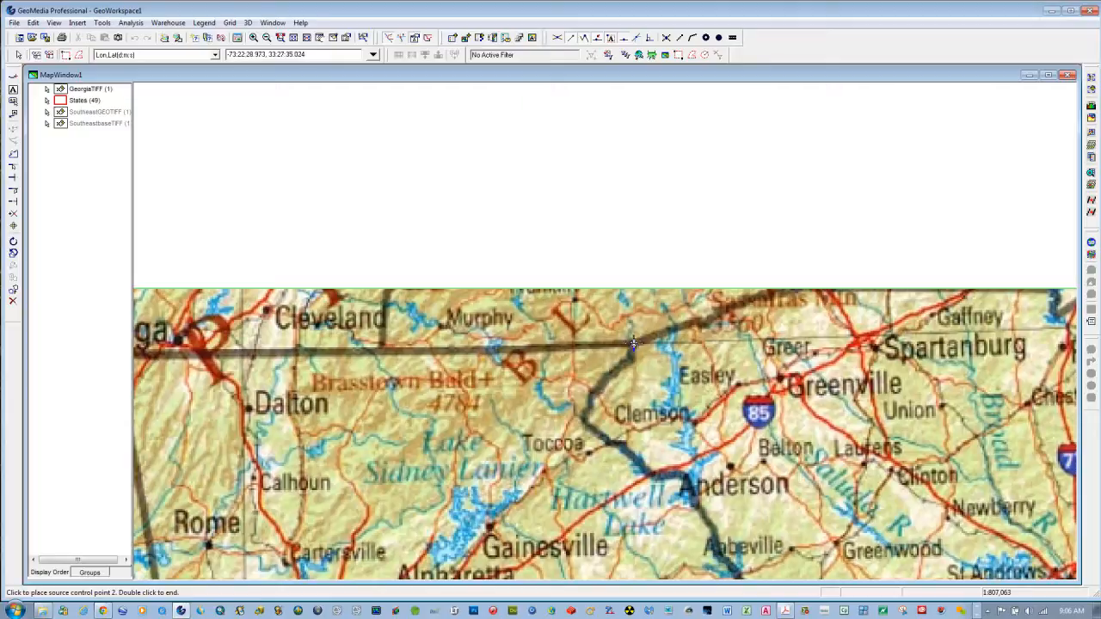
{"action": "left_click", "coordinate": [633, 344]}
- Place target control point 2 at the matching Georgia–South Carolina border junction on the States outlines
{"action": "left_click", "coordinate": [268, 39]}
{"action": "left_click", "coordinate": [377, 437]}
{"action": "left_click", "coordinate": [501, 443]}
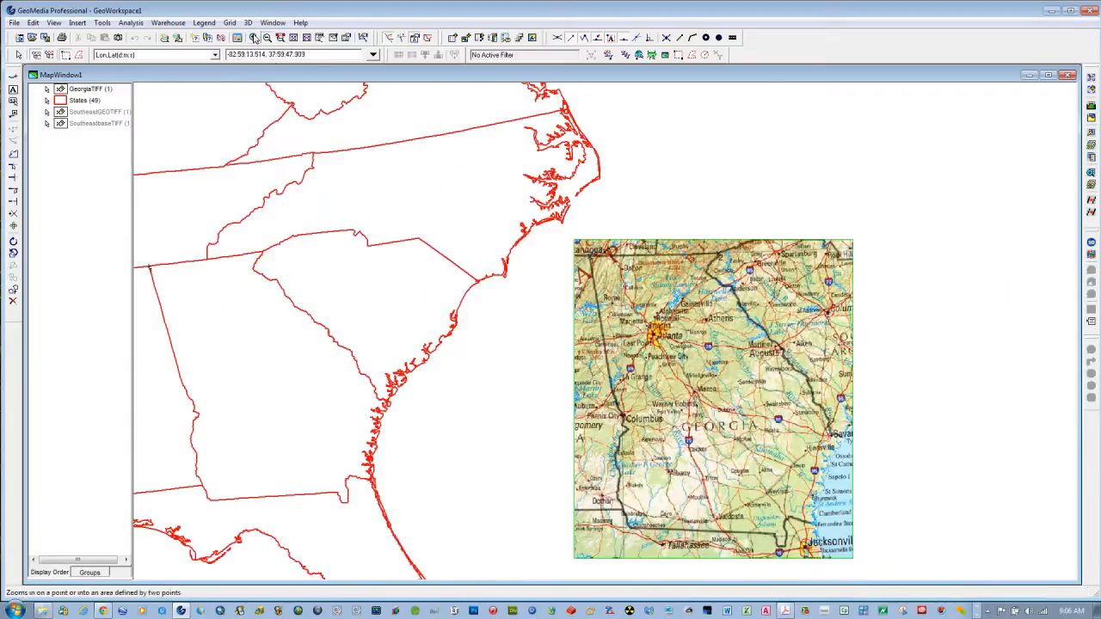
{"action": "left_click_drag", "start_coordinate": [239, 224], "coordinate": [302, 292]}
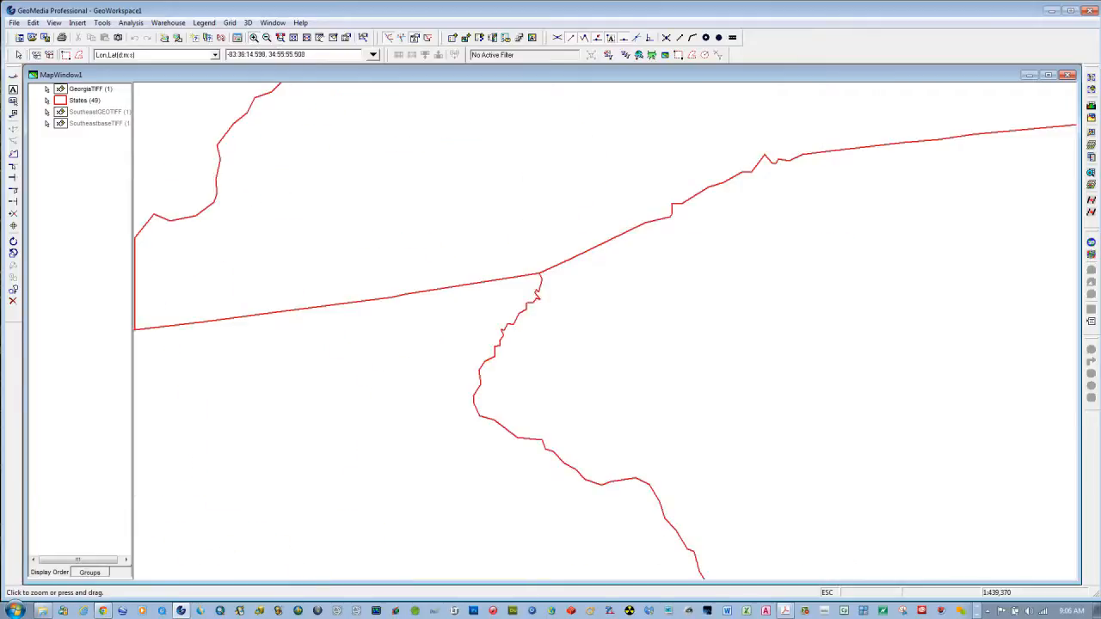
{"action": "left_click", "coordinate": [540, 274]}
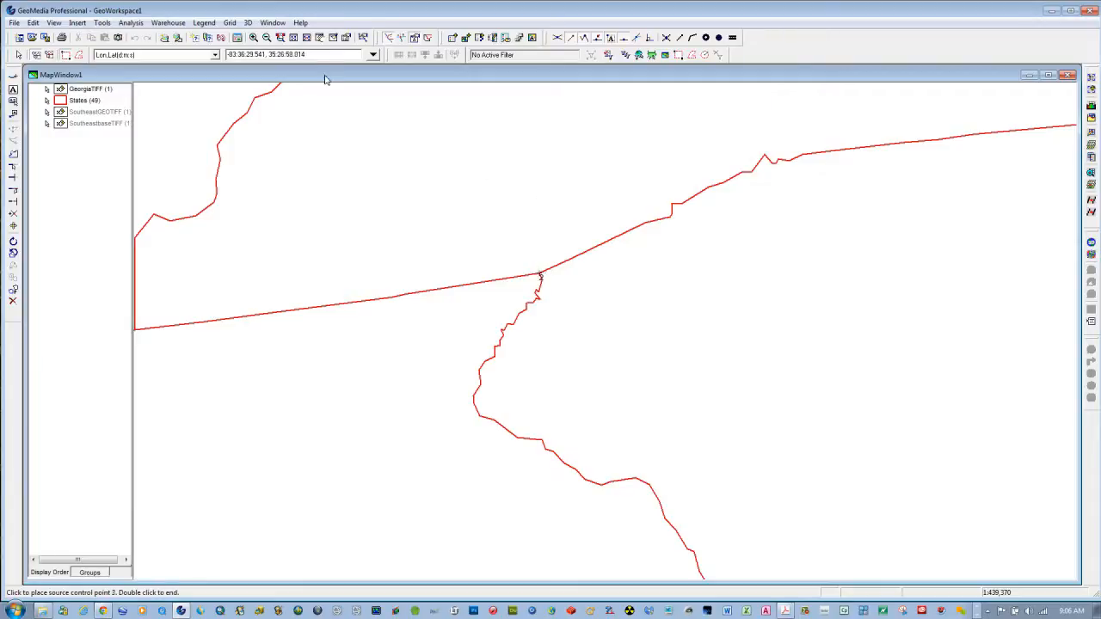
- Place source control point 3 at Georgia's southwest corner on the scanned map
{"action": "left_click", "coordinate": [279, 39]}
{"action": "left_click", "coordinate": [755, 457]}
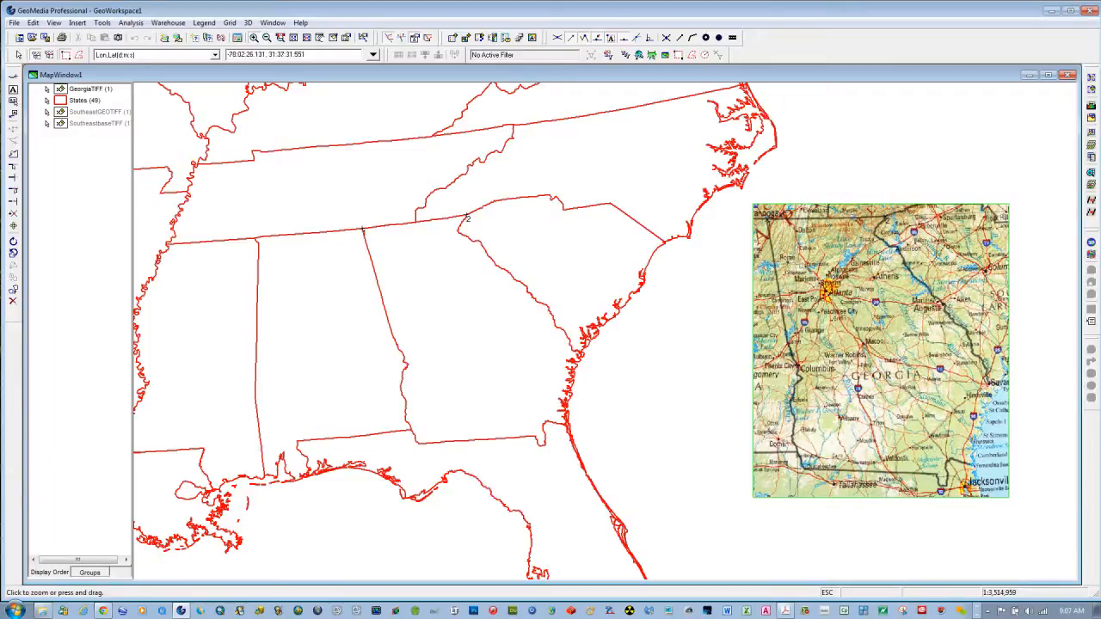
{"action": "left_click_drag", "start_coordinate": [777, 418], "coordinate": [835, 477]}
{"action": "key", "text": "Escape"}
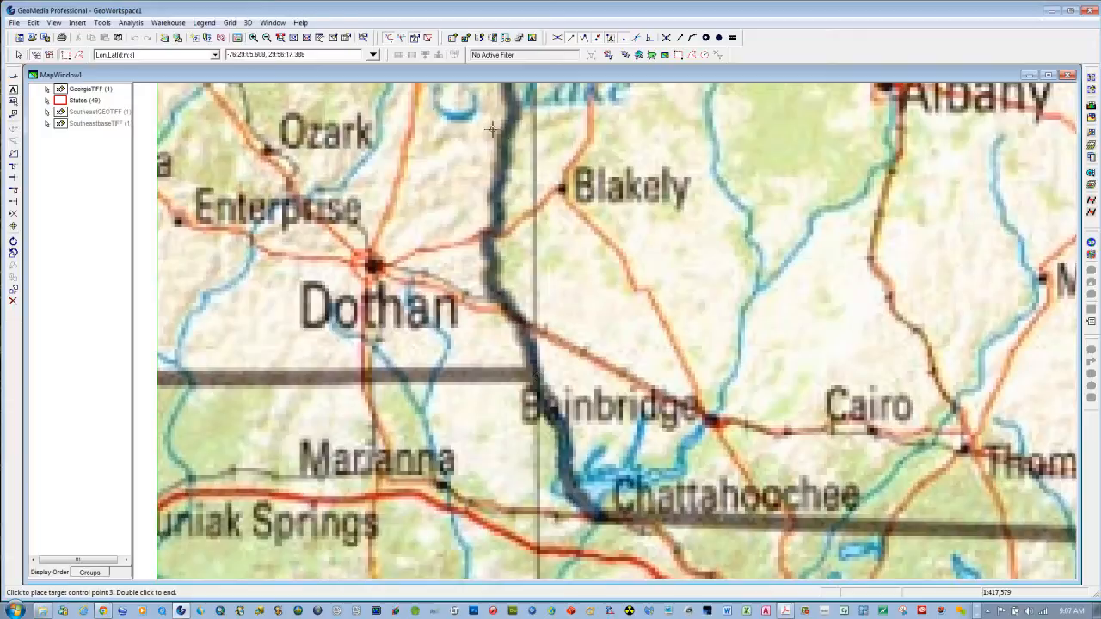
- Place target control point 3 where the Alabama–Florida border meets Georgia's western border on the States outlines
{"action": "left_click", "coordinate": [259, 41]}
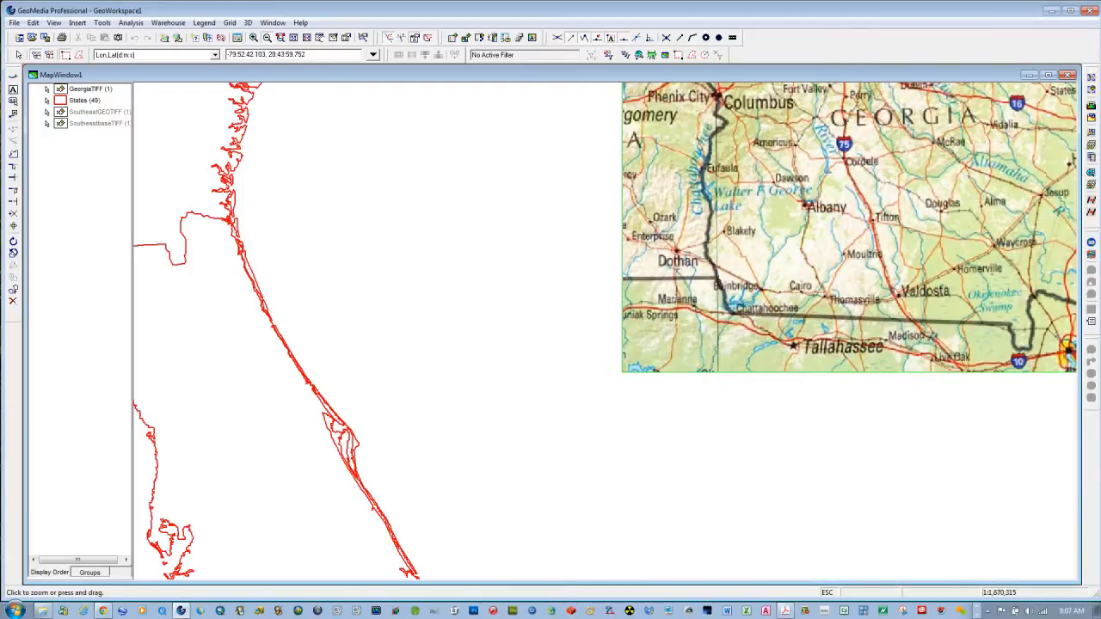
{"action": "left_click", "coordinate": [450, 416]}
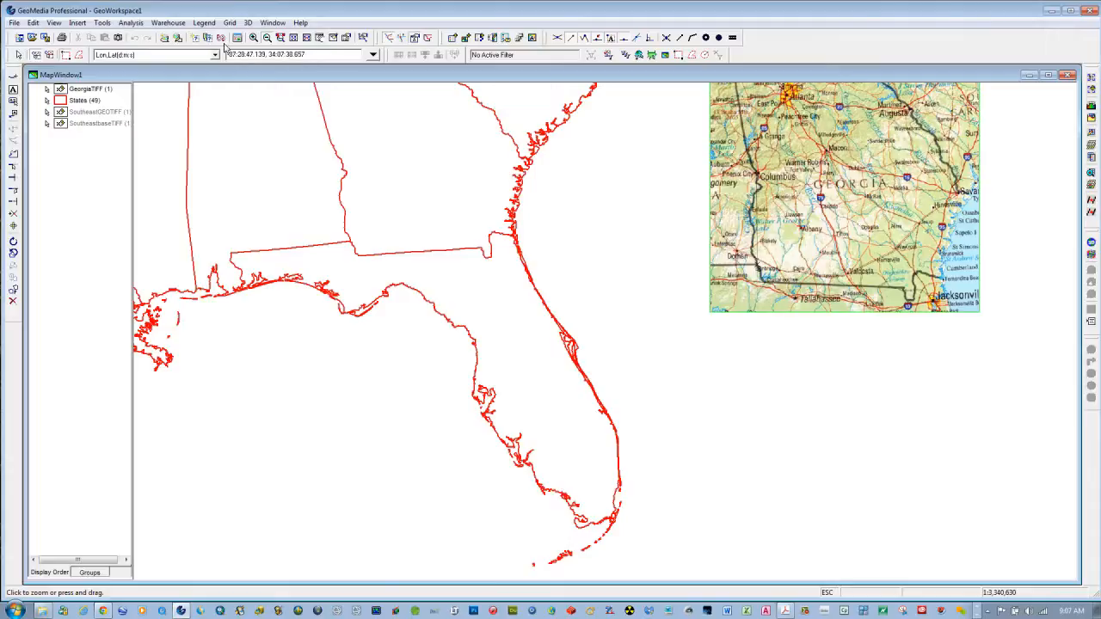
{"action": "left_click_drag", "start_coordinate": [295, 203], "coordinate": [387, 265]}
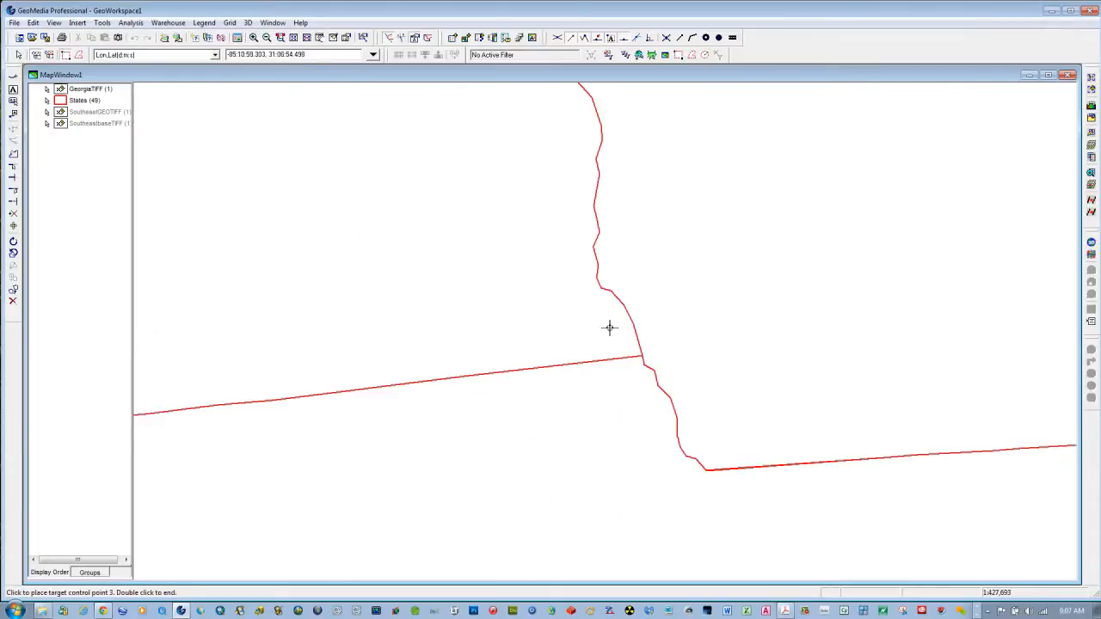
{"action": "left_click", "coordinate": [644, 359]}
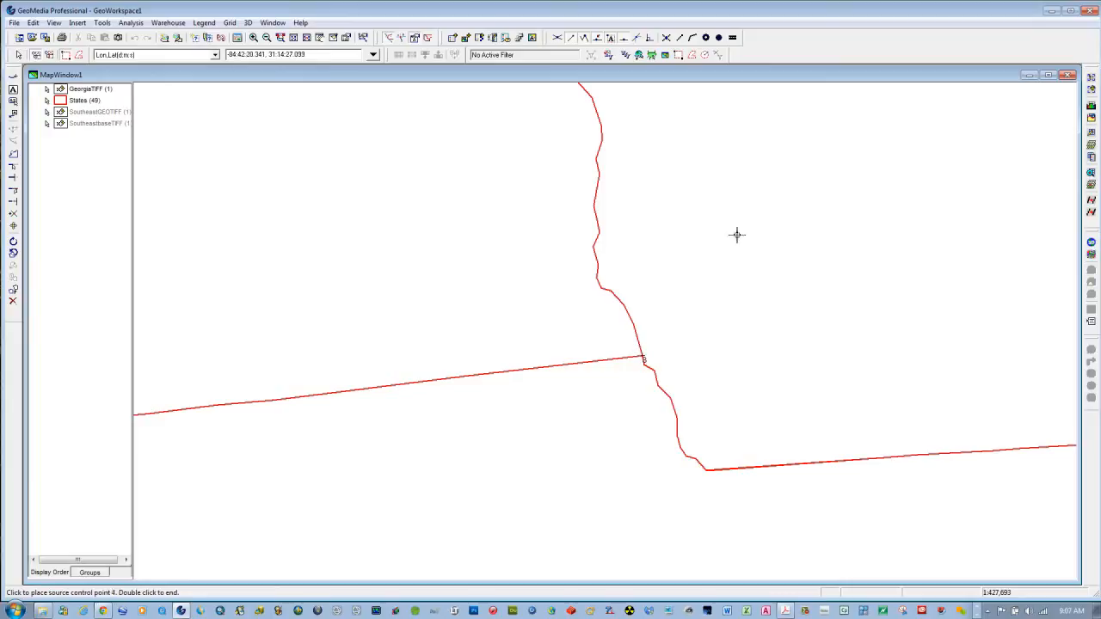
- Place source control point 4 on the scanned map at the corner south of Okefenokee Swamp where Georgia's straight southern border turns south
{"action": "left_click", "coordinate": [268, 39]}
{"action": "left_click", "coordinate": [919, 352]}
{"action": "left_click", "coordinate": [877, 336]}
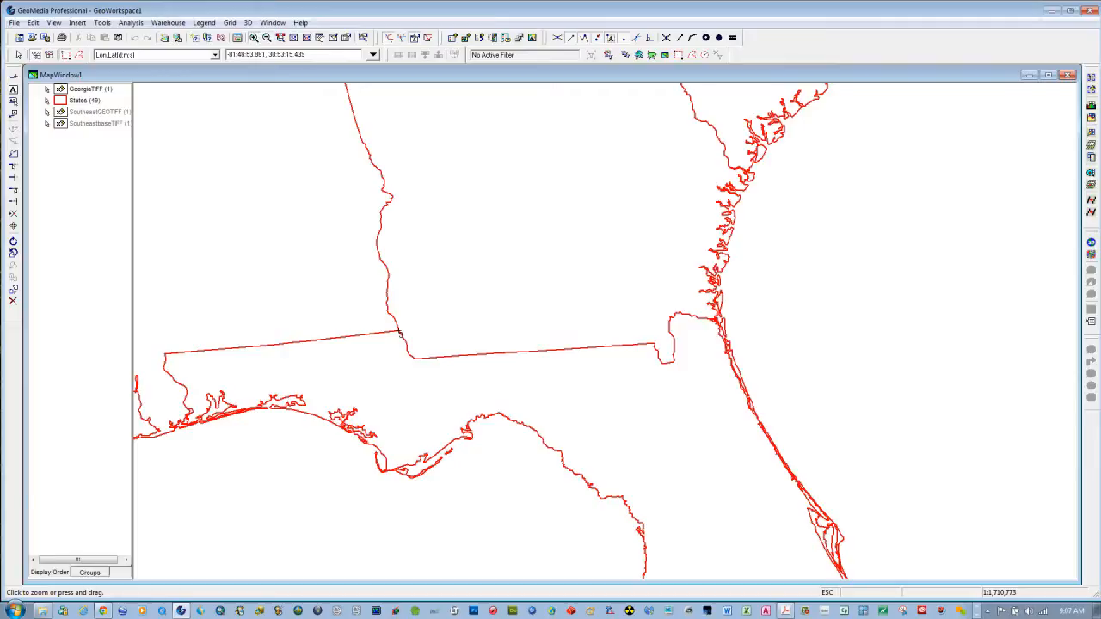
{"action": "left_click_drag", "start_coordinate": [663, 289], "coordinate": [789, 370]}
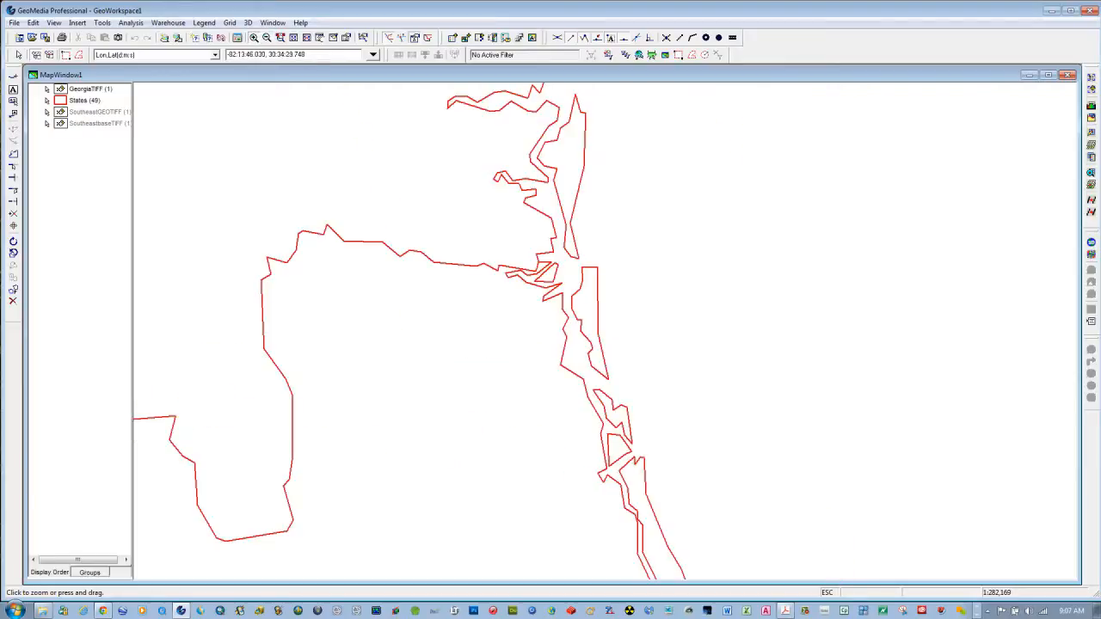
{"action": "left_click", "coordinate": [266, 39]}
{"action": "left_click", "coordinate": [891, 315]}
{"action": "left_click", "coordinate": [840, 360]}
{"action": "left_click", "coordinate": [843, 359]}
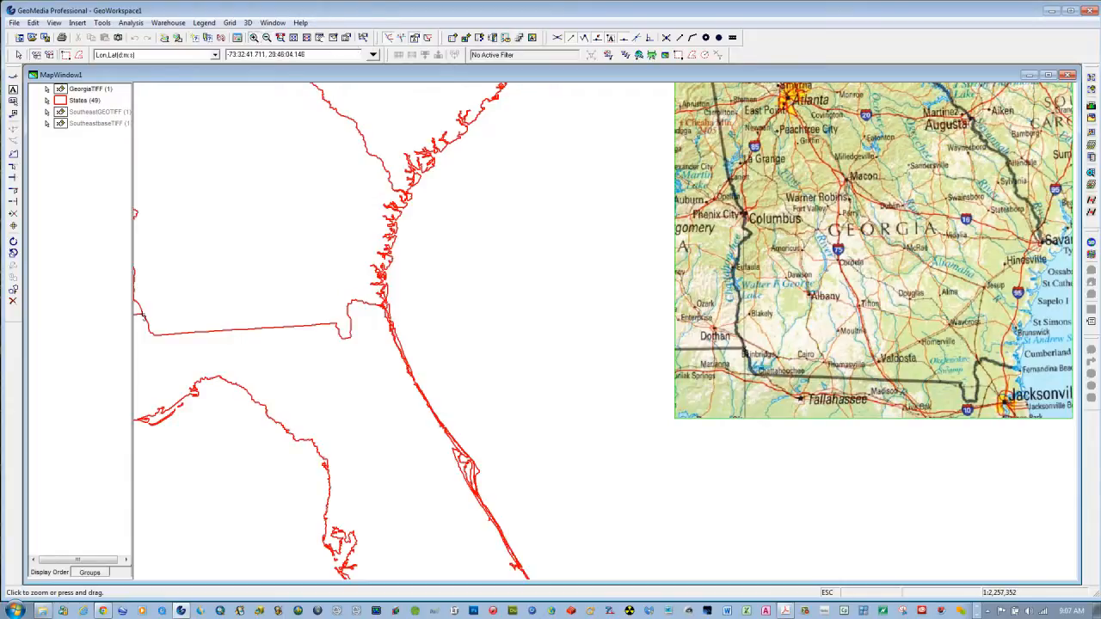
{"action": "left_click_drag", "start_coordinate": [931, 340], "coordinate": [1005, 417]}
{"action": "key", "text": "Escape"}
{"action": "left_click", "coordinate": [557, 365]}
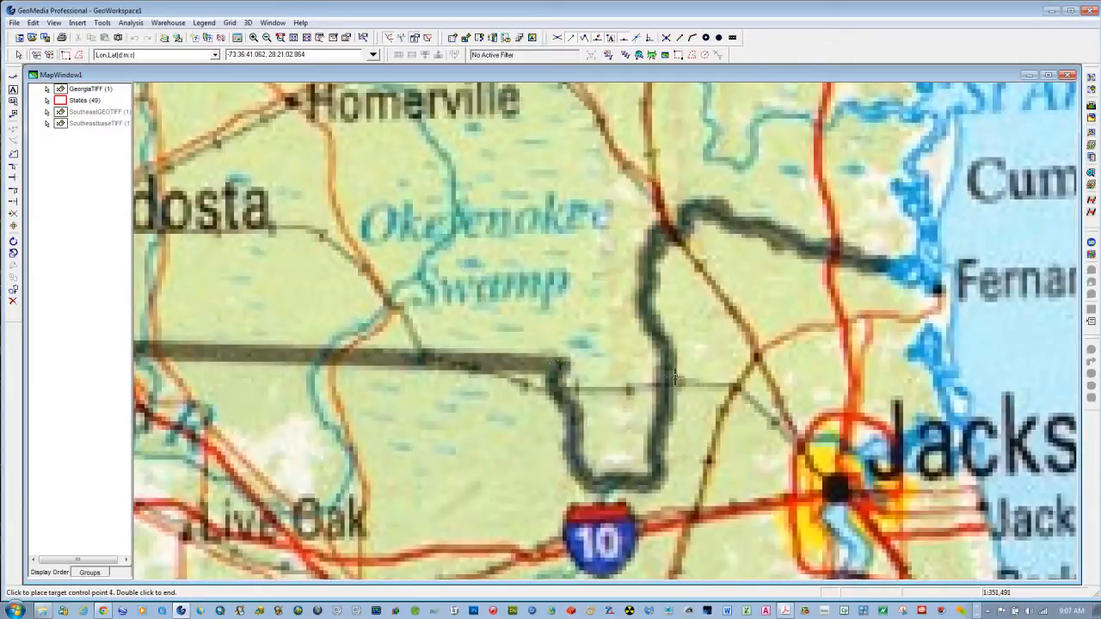
- Place target control point 4 at the matching corner of the Georgia–Florida border on the States outlines
{"action": "left_click", "coordinate": [267, 37]}
{"action": "left_click", "coordinate": [353, 436]}
{"action": "left_click", "coordinate": [387, 351]}
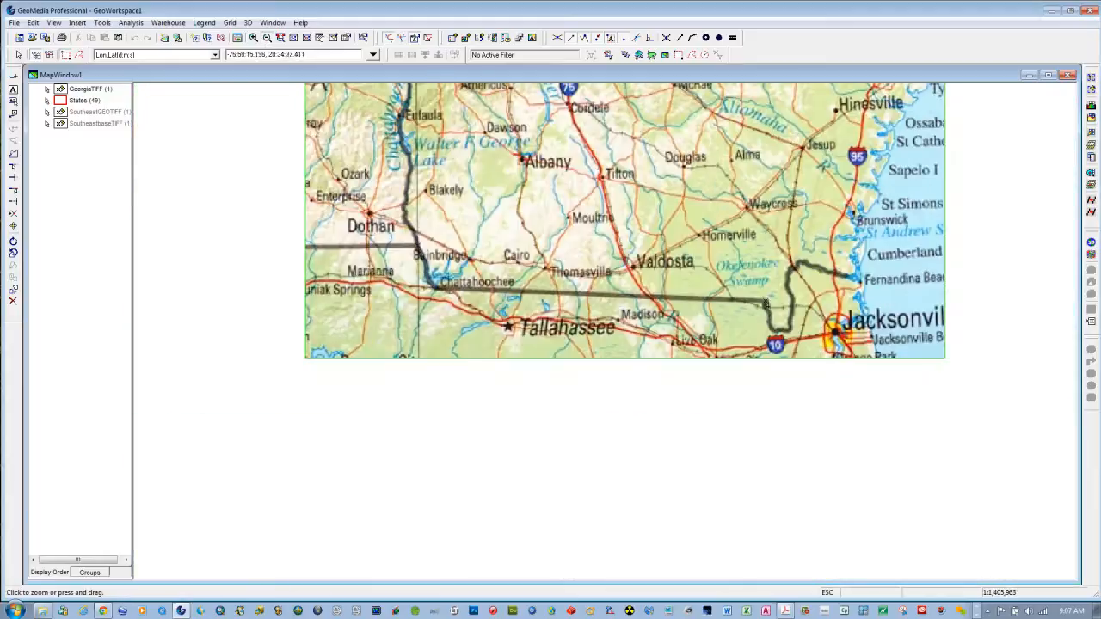
{"action": "left_click", "coordinate": [417, 286]}
{"action": "left_click", "coordinate": [435, 312]}
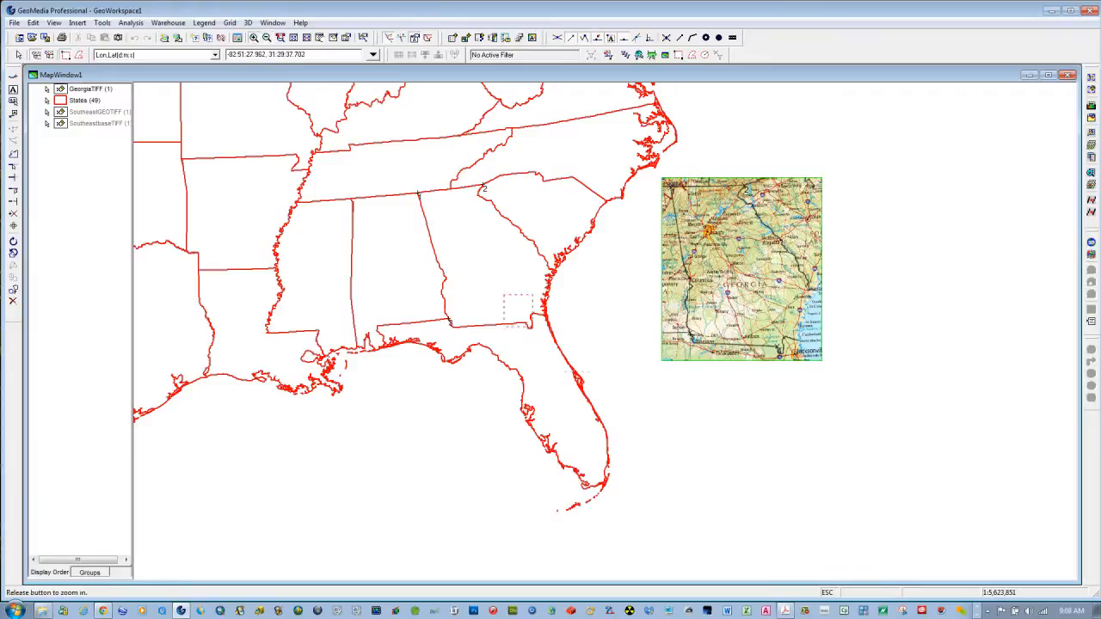
{"action": "left_click_drag", "start_coordinate": [506, 295], "coordinate": [591, 373]}
{"action": "key", "text": "Escape"}
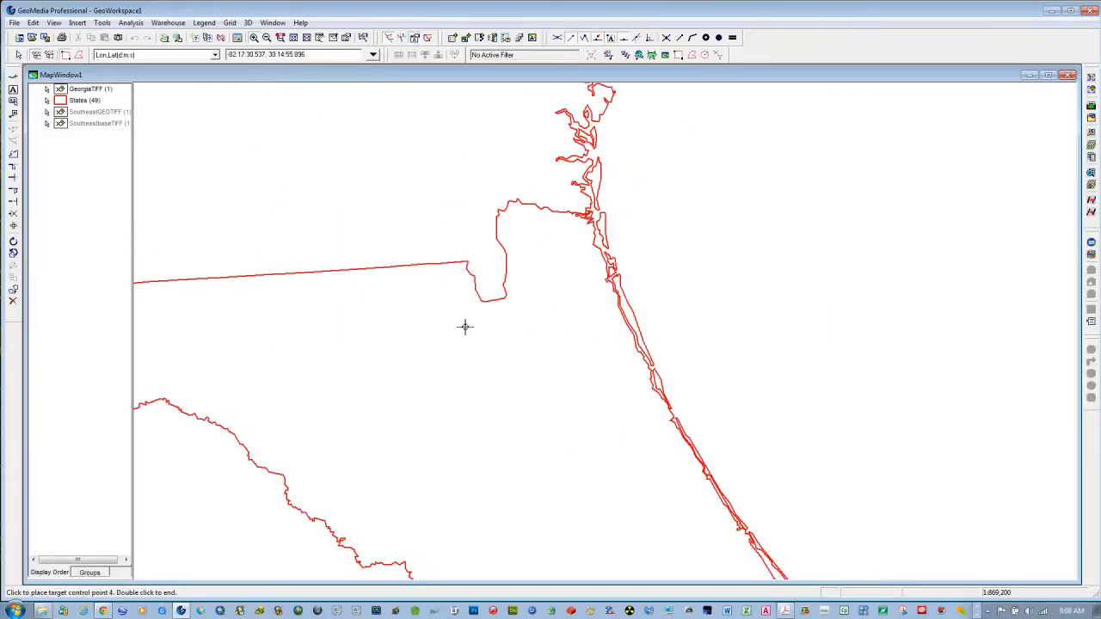
{"action": "left_click", "coordinate": [468, 263]}
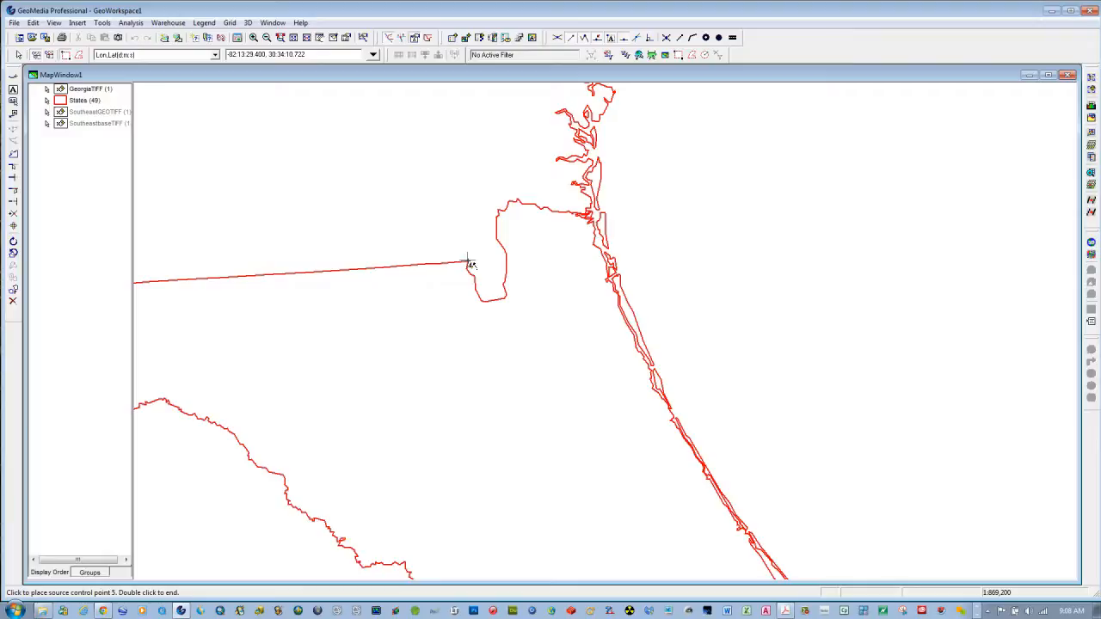
- End control point placement, register the Georgia image, and move the GeorgiaTIFF legend entry directly below States
{"action": "left_click", "coordinate": [292, 40]}
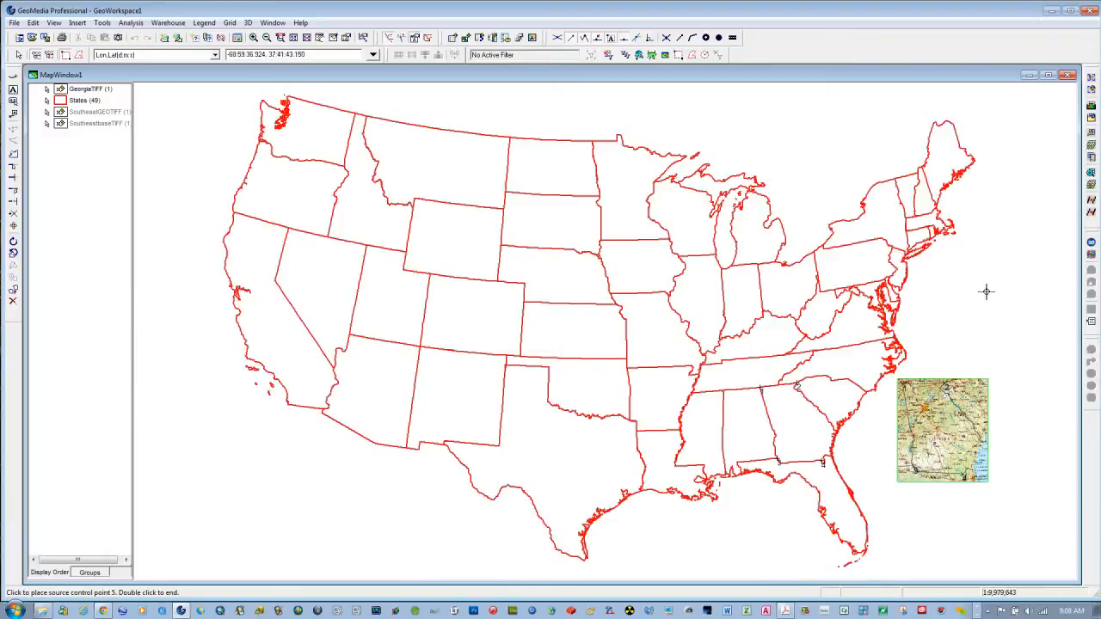
{"action": "double_click", "coordinate": [987, 294]}
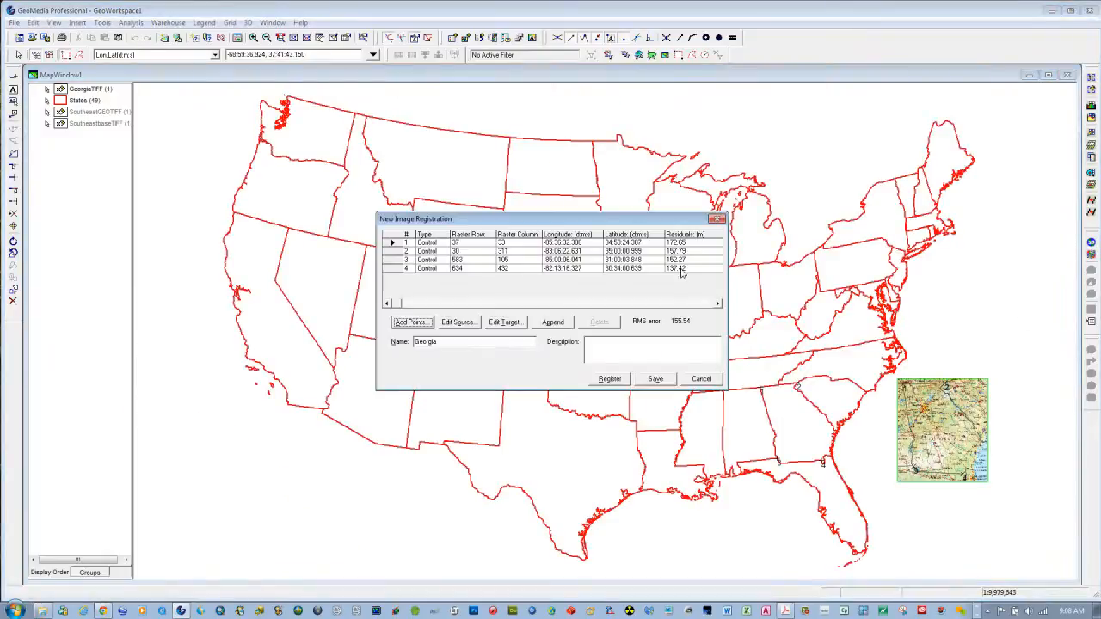
{"action": "left_click", "coordinate": [613, 380]}
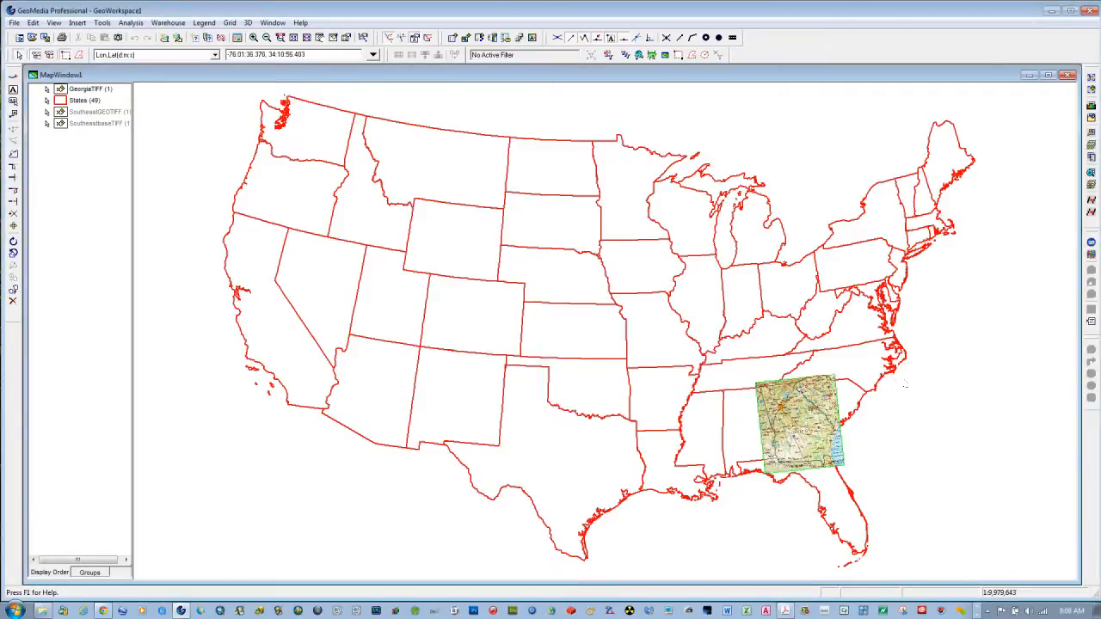
{"action": "mouse_move", "coordinate": [62, 92]}
{"action": "left_mouse_down"}
{"action": "mouse_move", "coordinate": [76, 115]}
{"action": "mouse_move", "coordinate": [65, 105]}
{"action": "left_mouse_up"}
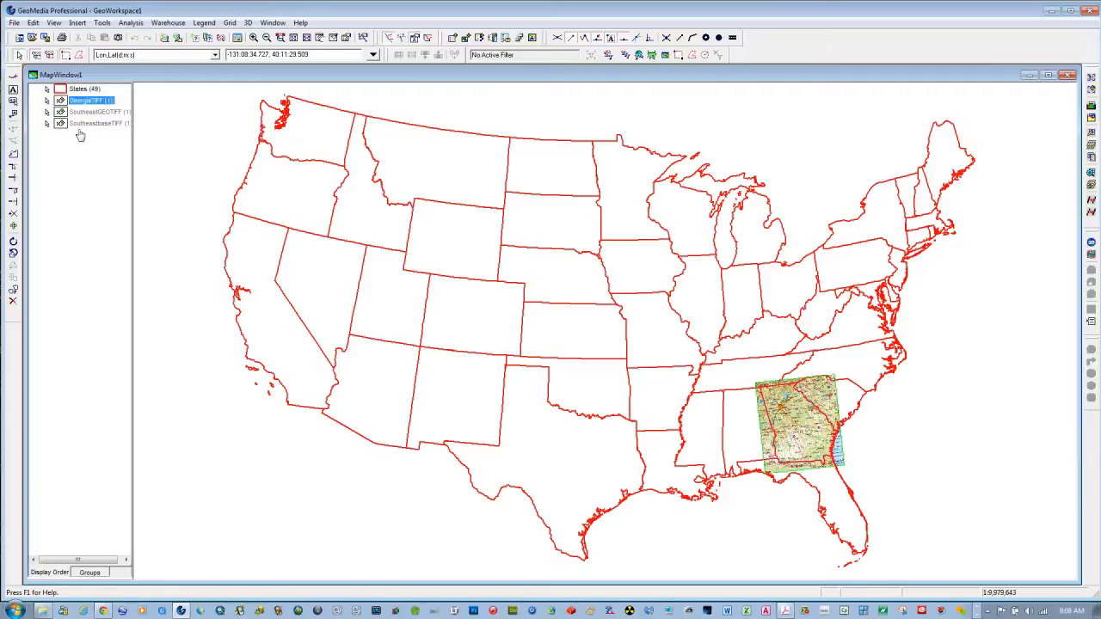
- Examine how the registered Georgia map lines up with the States outlines, including a close view around Atlanta
{"action": "left_click", "coordinate": [255, 38]}
{"action": "left_click_drag", "start_coordinate": [743, 357], "coordinate": [875, 495]}
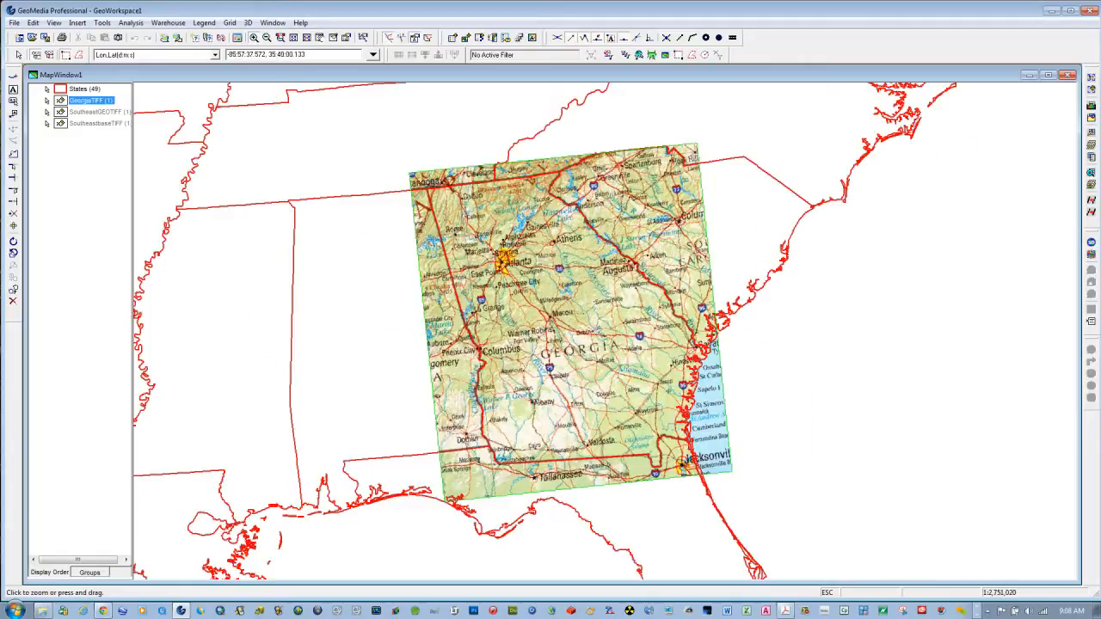
{"action": "left_click_drag", "start_coordinate": [374, 135], "coordinate": [772, 492]}
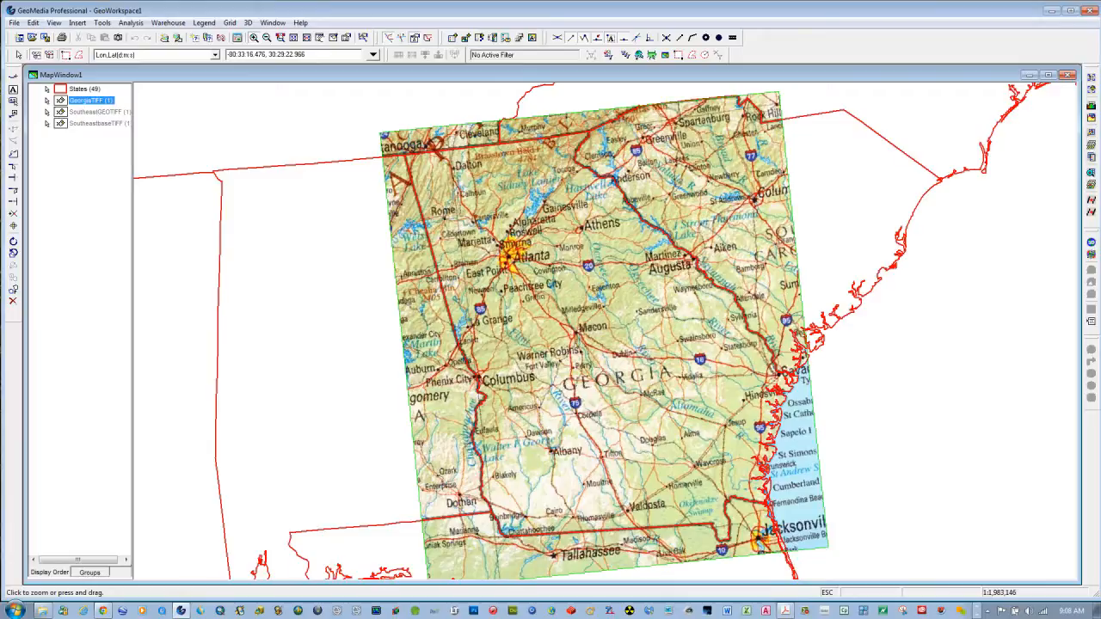
{"action": "key", "text": "Escape"}
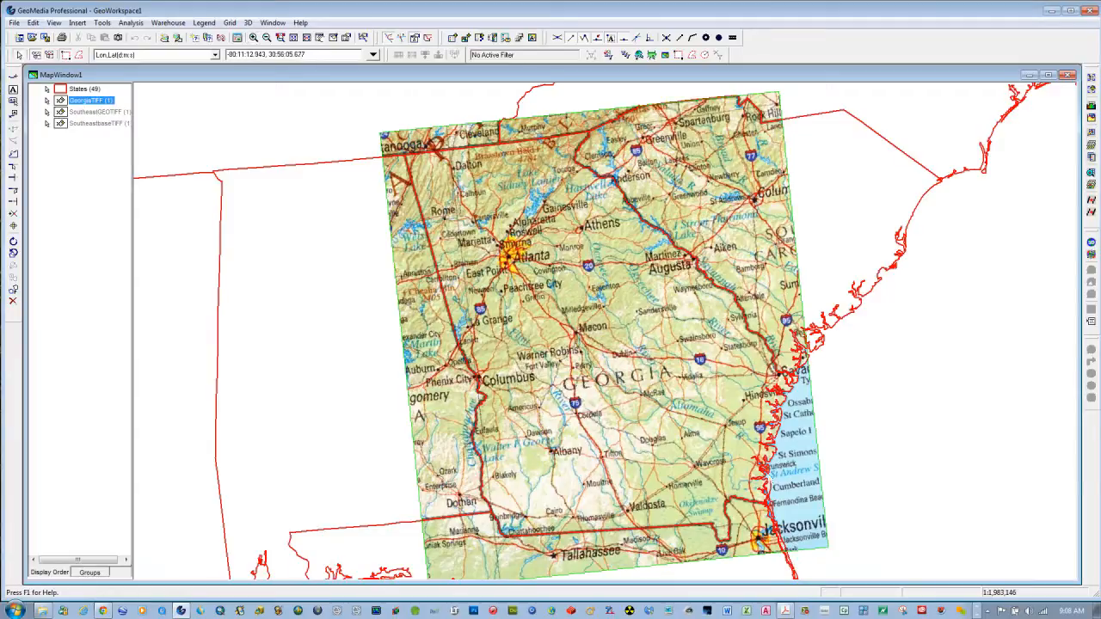
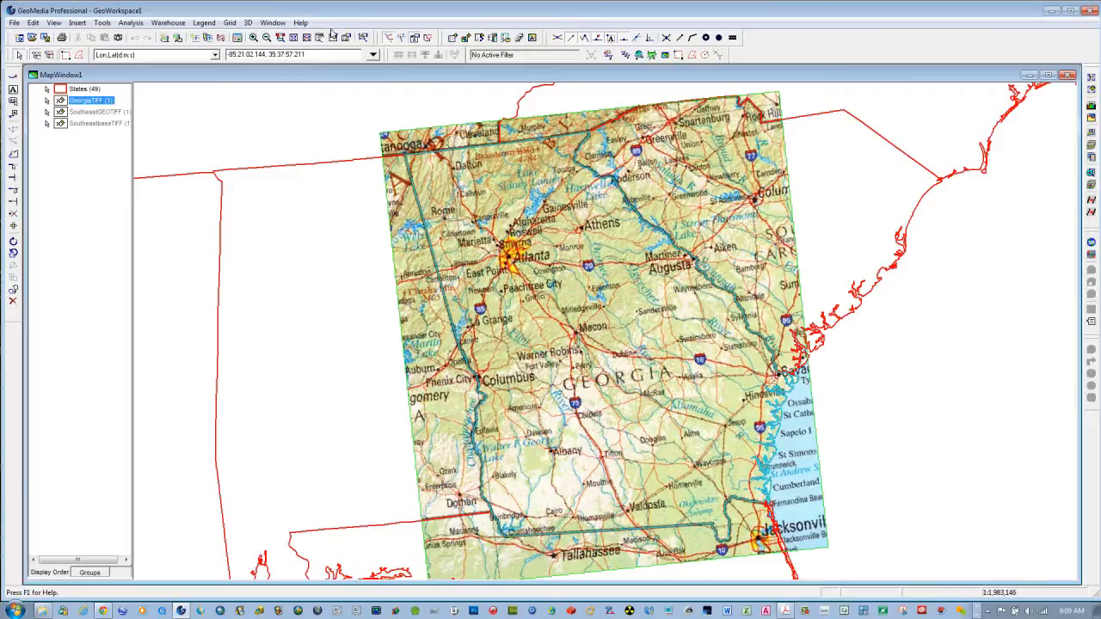
{"action": "left_click", "coordinate": [254, 37]}
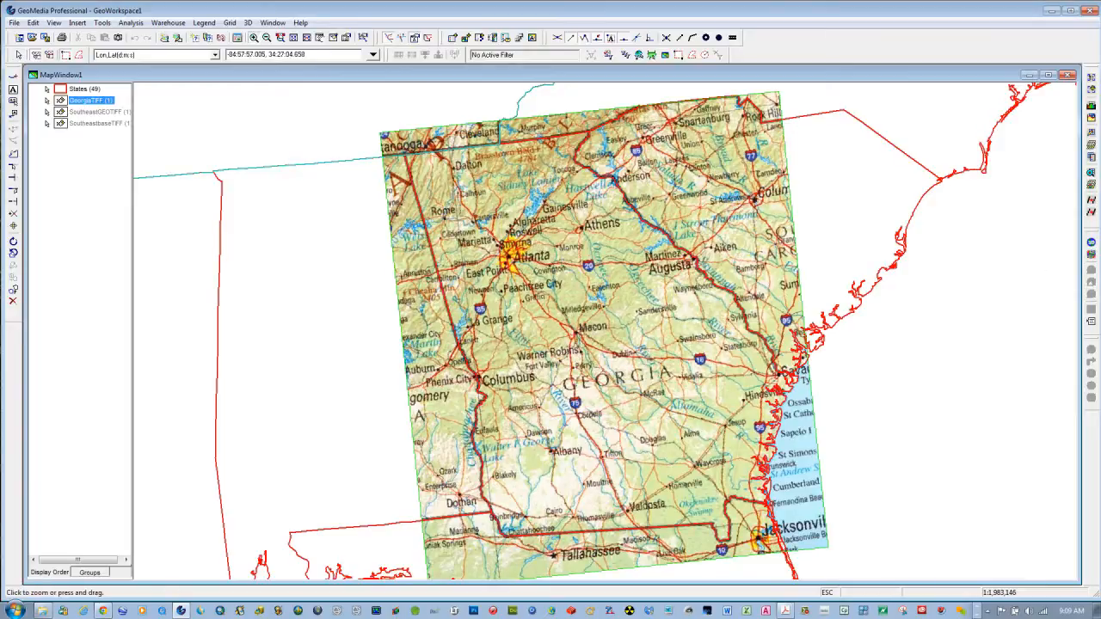
{"action": "left_click", "coordinate": [513, 261]}
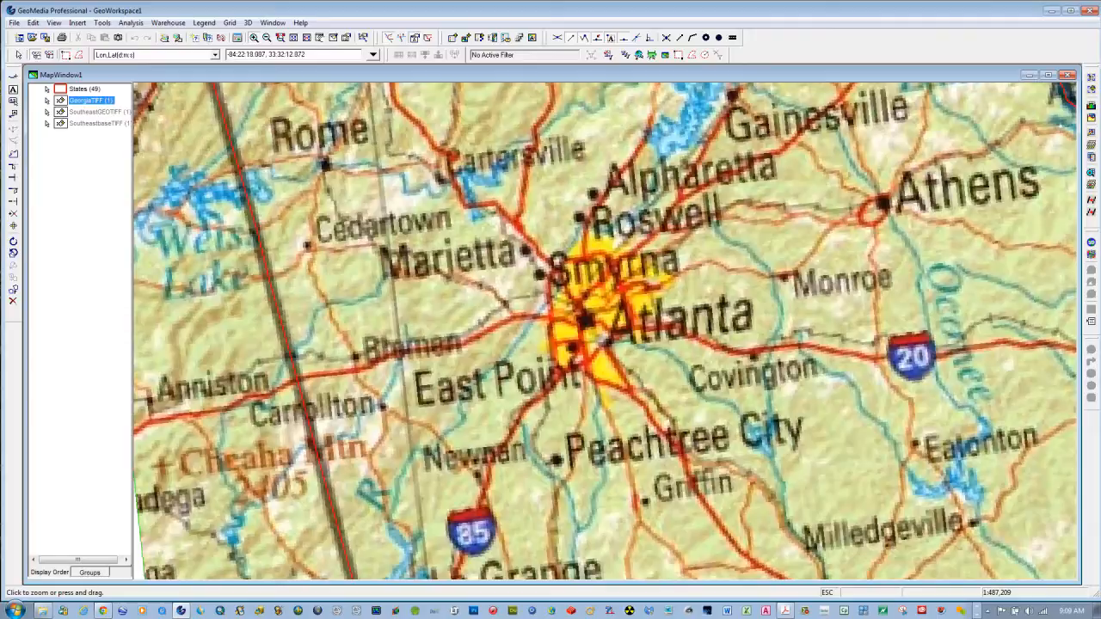
{"action": "left_click", "coordinate": [281, 38]}
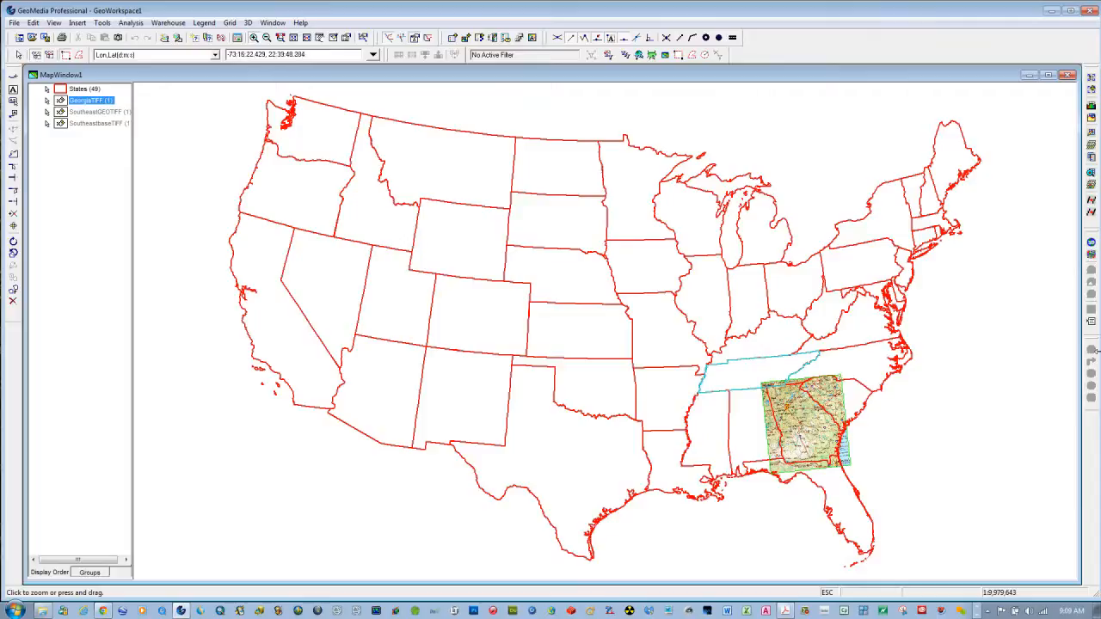
{"action": "left_click", "coordinate": [253, 38]}
{"action": "left_click_drag", "start_coordinate": [708, 340], "coordinate": [912, 514]}
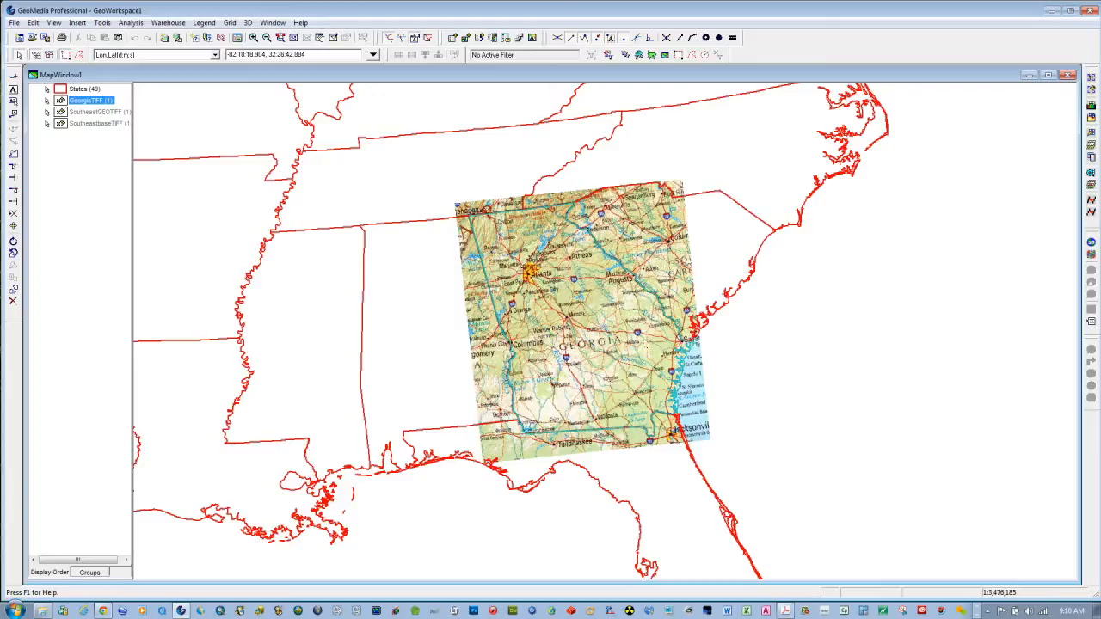
- Move the States legend entry below all the image entries and select the registered Georgia image on the map
{"action": "left_click_drag", "start_coordinate": [59, 90], "coordinate": [59, 130]}
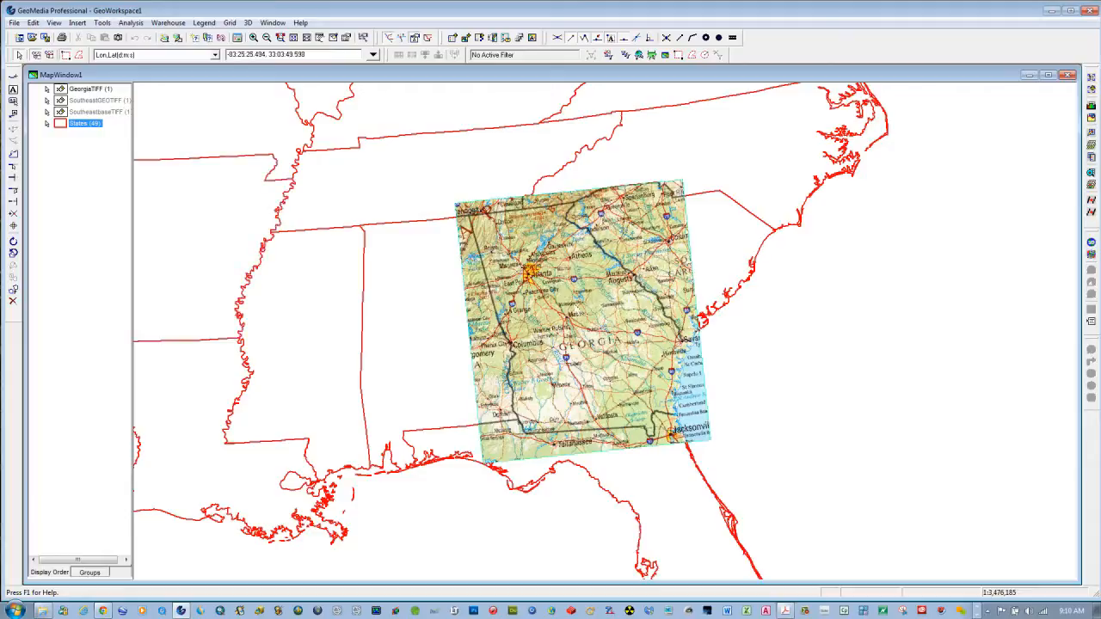
{"action": "left_click", "coordinate": [576, 306]}
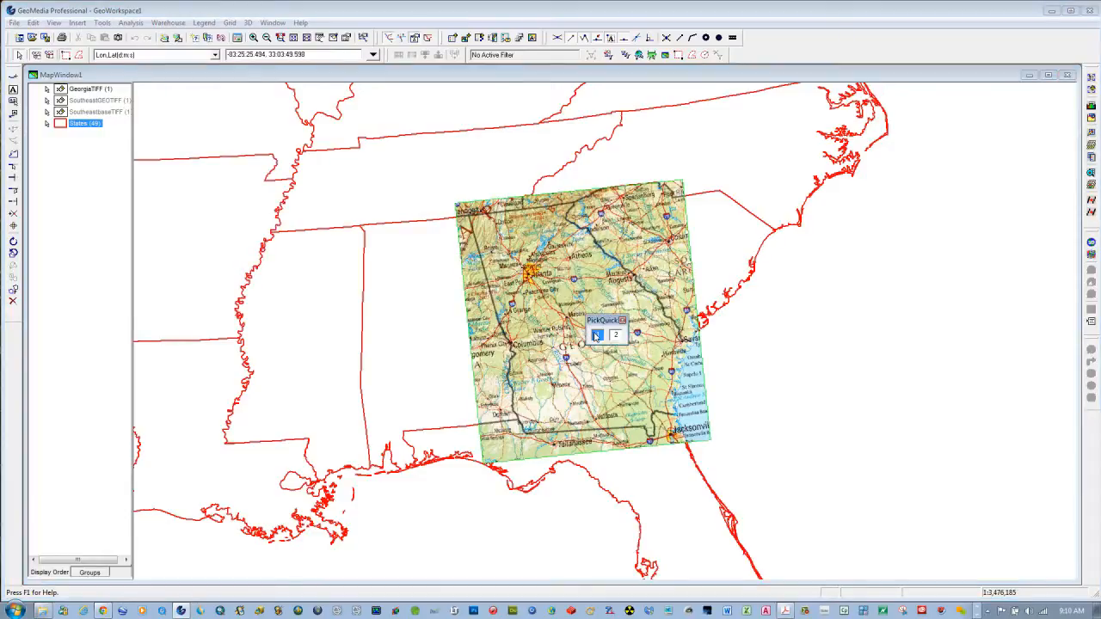
{"action": "left_click", "coordinate": [594, 334]}
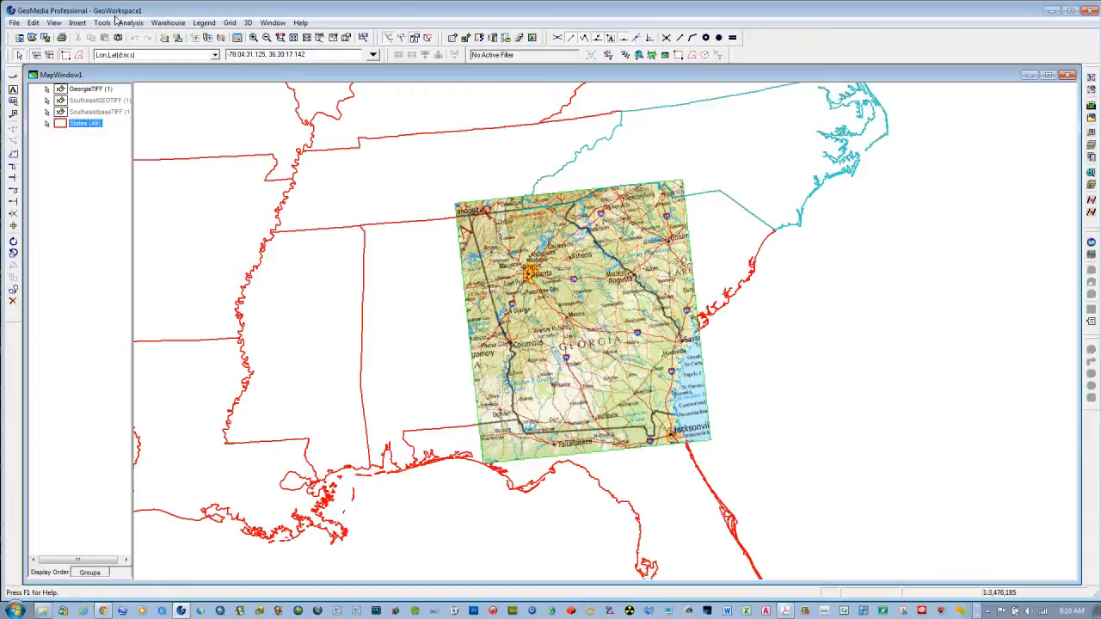
- Output the selected Georgia image to a GeoTIFF named georgia_ref_2001GEOTIFF in the WinemillerLAB06 folder
{"action": "left_click", "coordinate": [168, 23]}
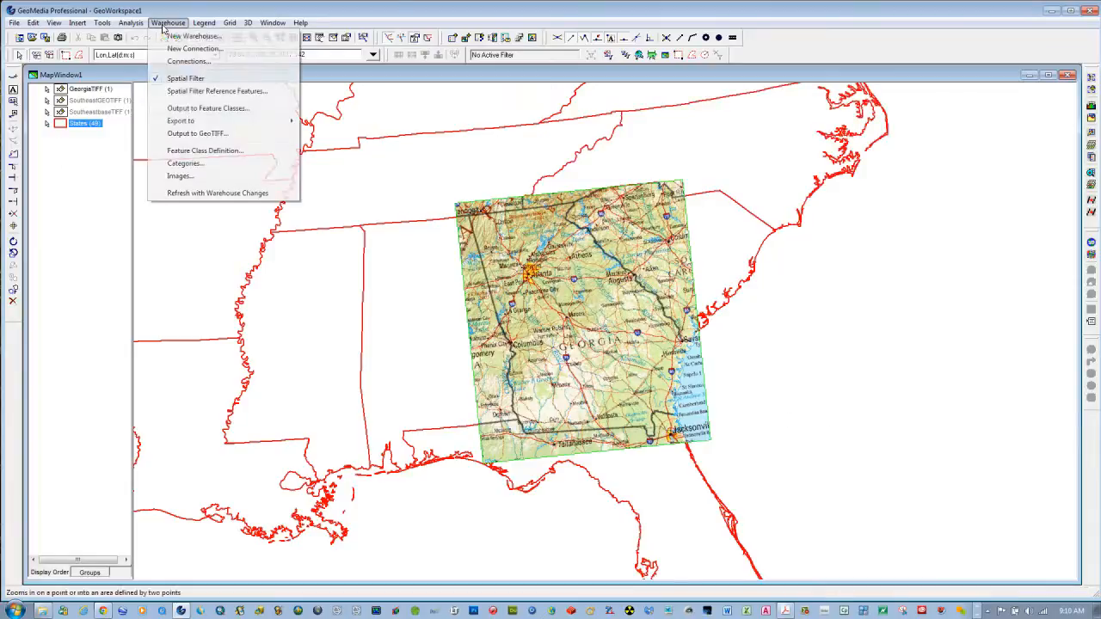
{"action": "left_click", "coordinate": [191, 136]}
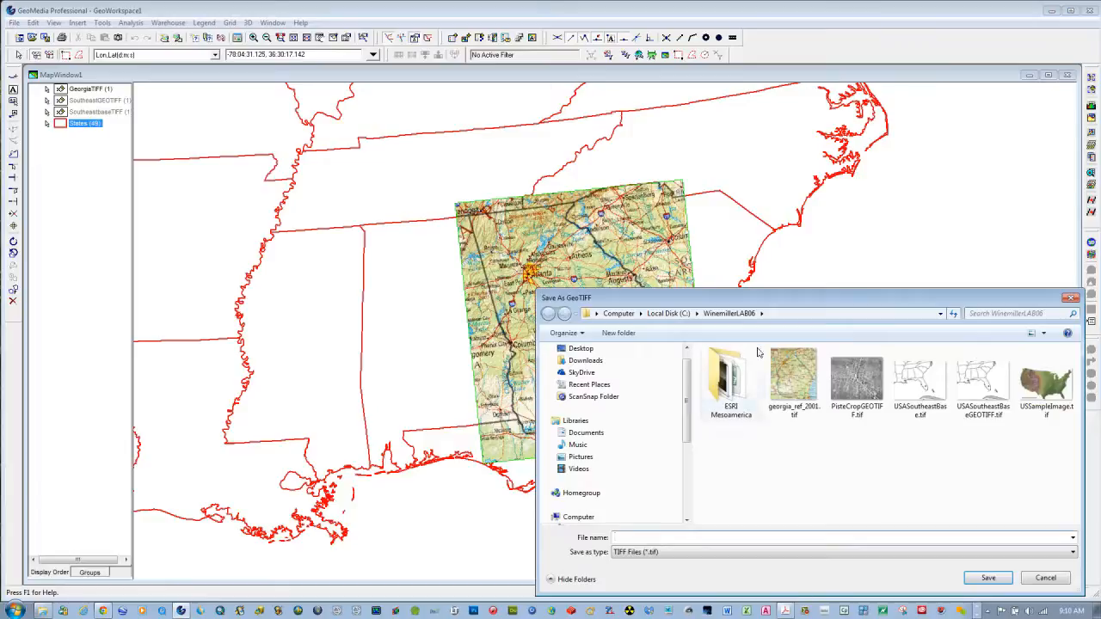
{"action": "left_click", "coordinate": [799, 375]}
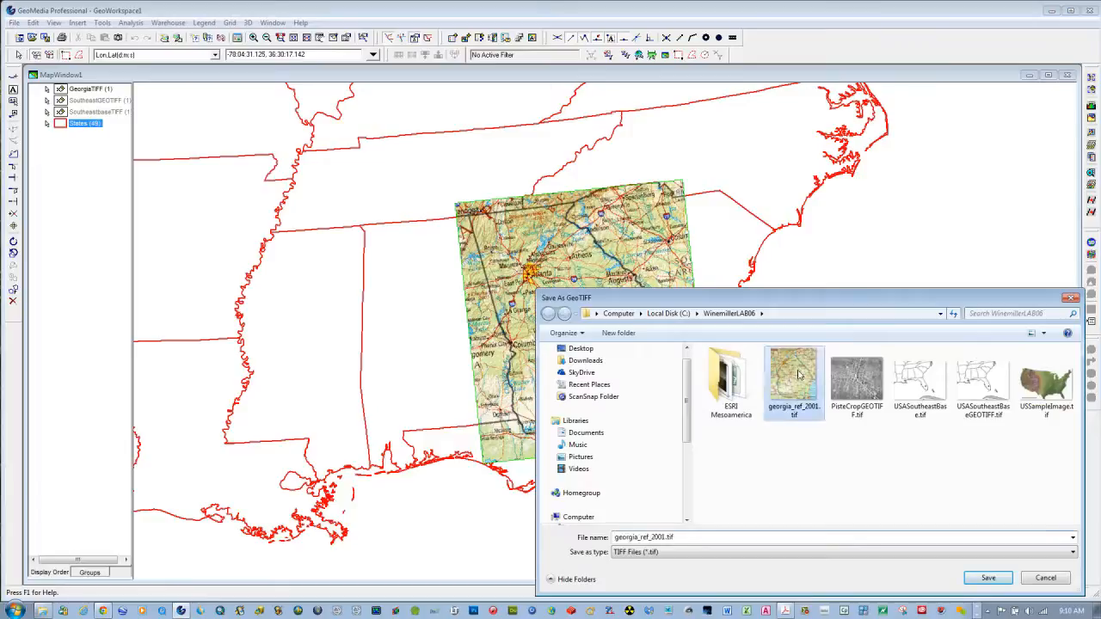
{"action": "double_click", "coordinate": [668, 537]}
{"action": "double_click", "coordinate": [669, 537]}
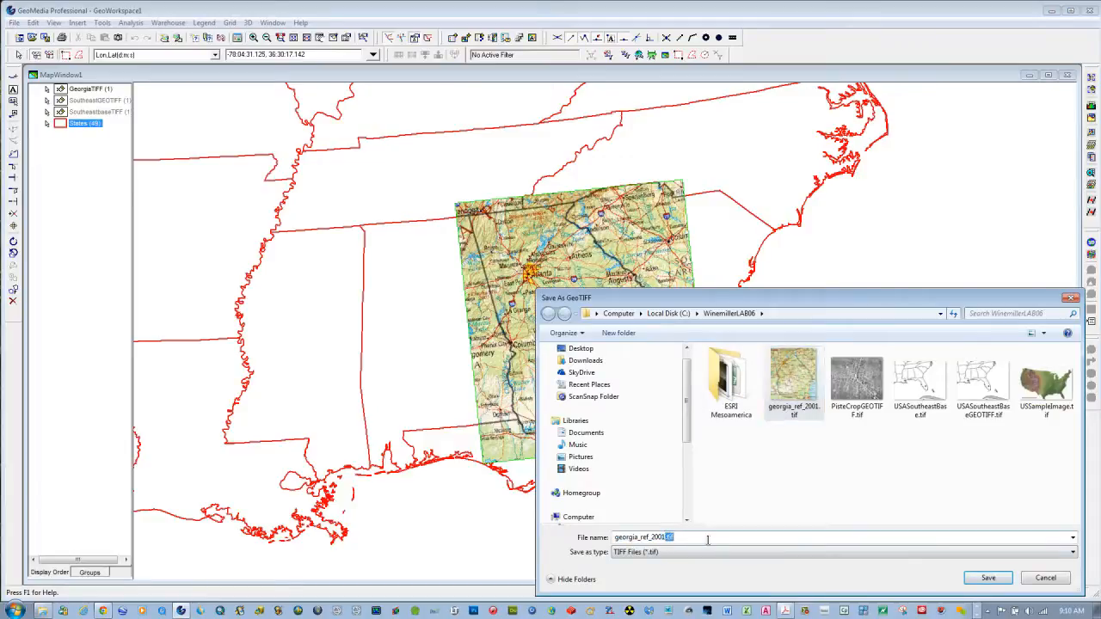
{"action": "type", "text": "GEOTIFF"}
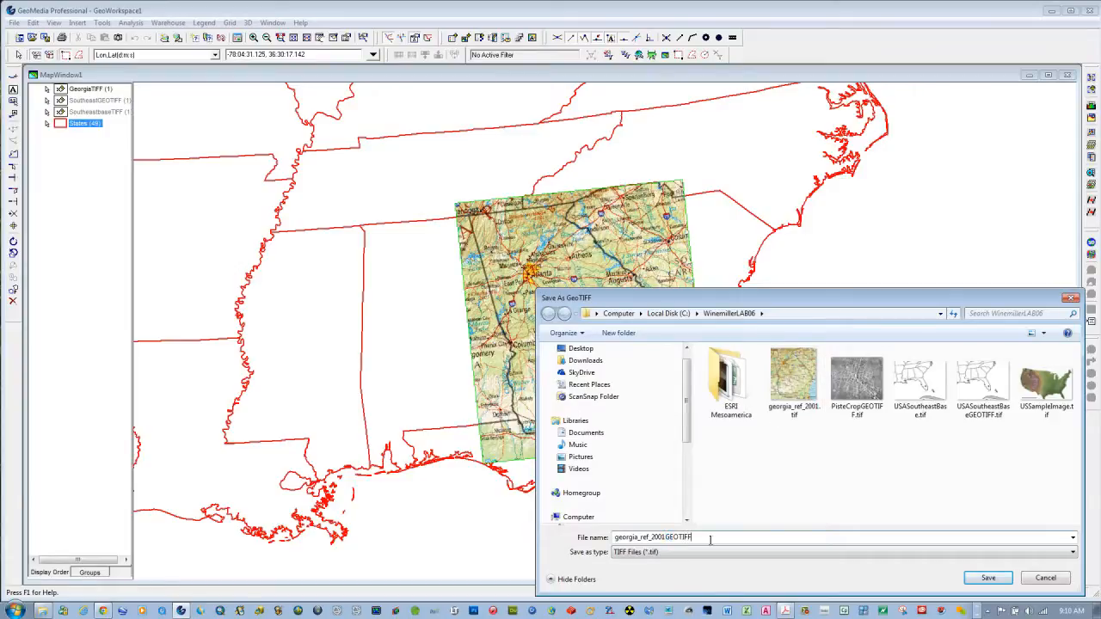
{"action": "left_click", "coordinate": [985, 578]}
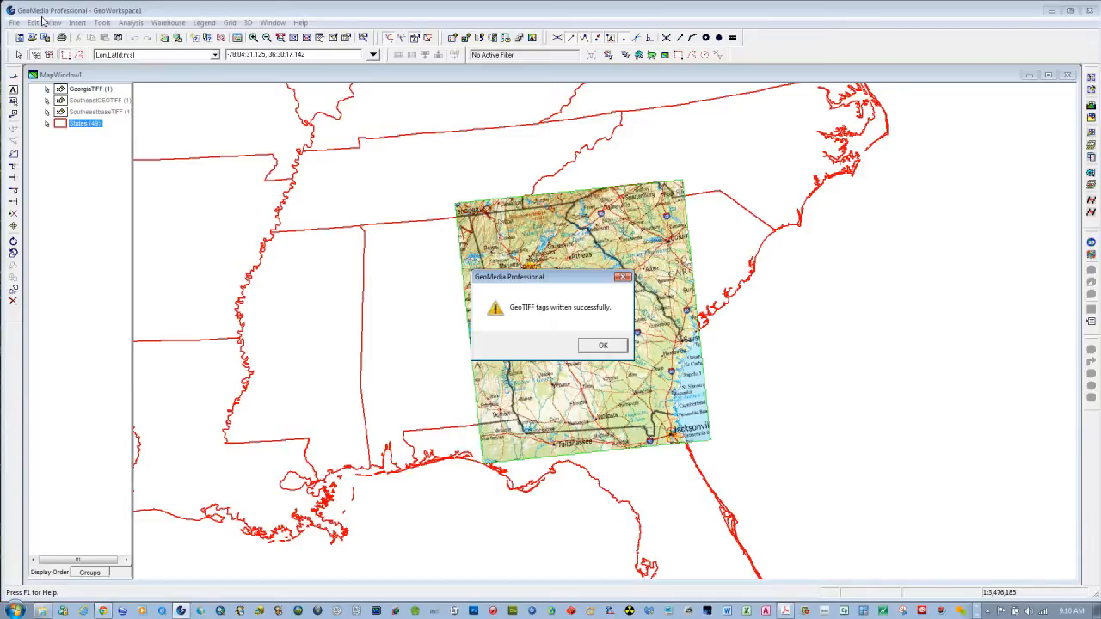
{"action": "left_click", "coordinate": [604, 342]}
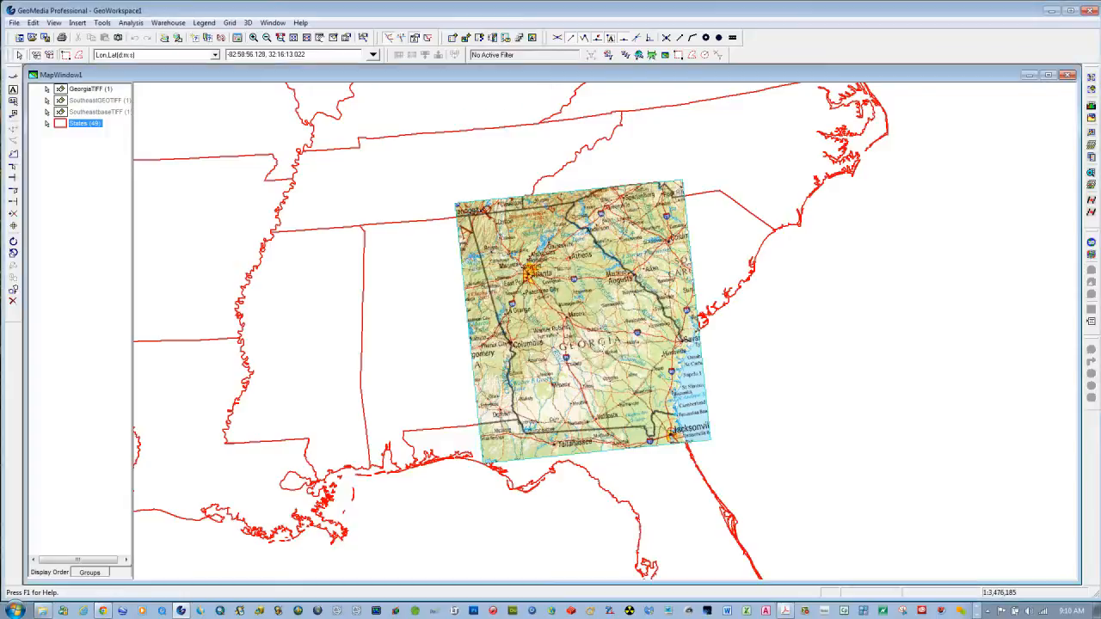
- Turn off the GeorgiaTIFF display and set C:\WinemillerLAB06 as the source folder for inserting georeferenced images
{"action": "right_click", "coordinate": [62, 89]}
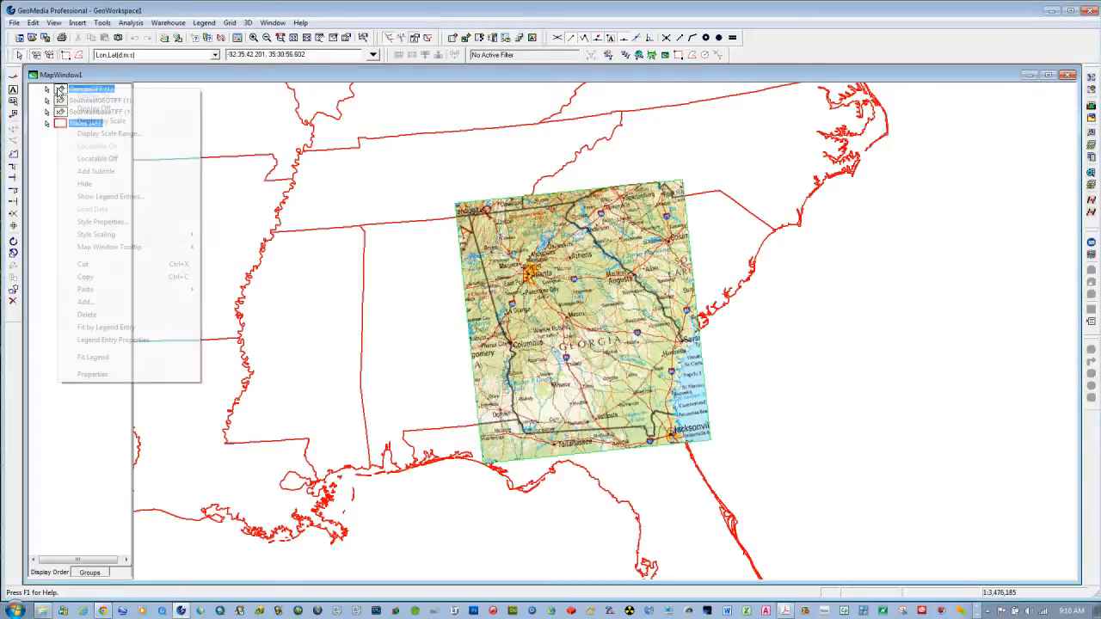
{"action": "left_click", "coordinate": [93, 108]}
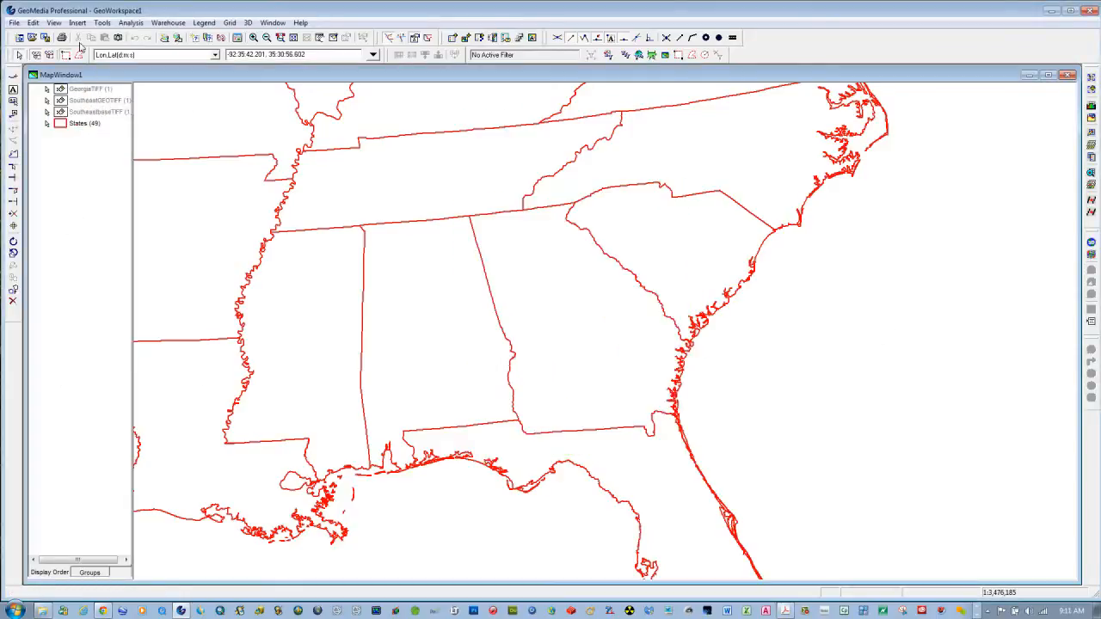
{"action": "left_click", "coordinate": [77, 23]}
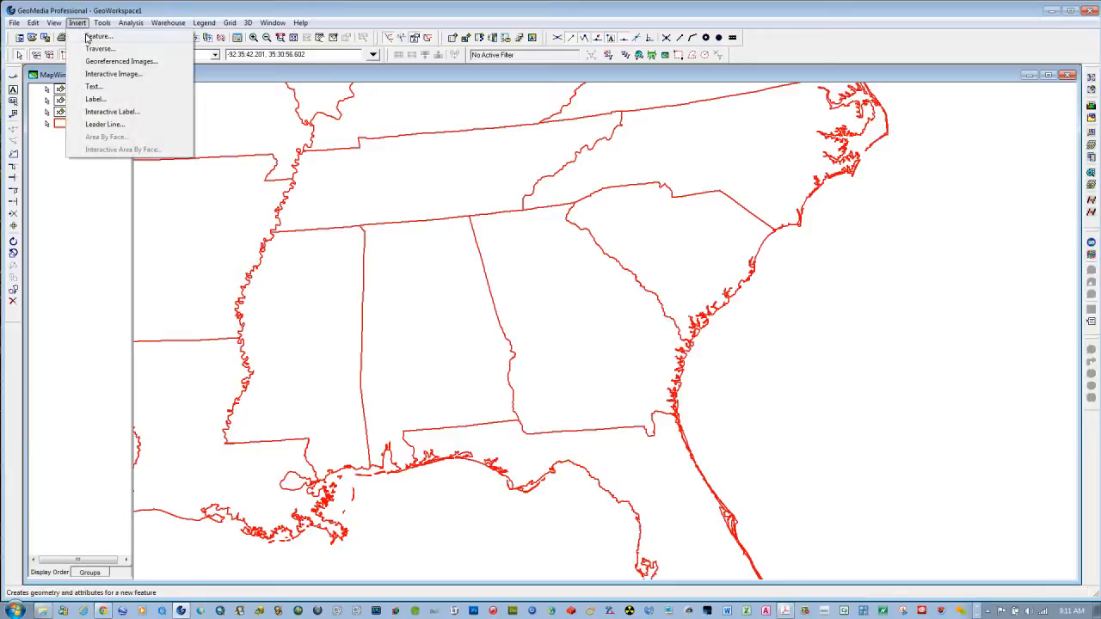
{"action": "left_click", "coordinate": [104, 62]}
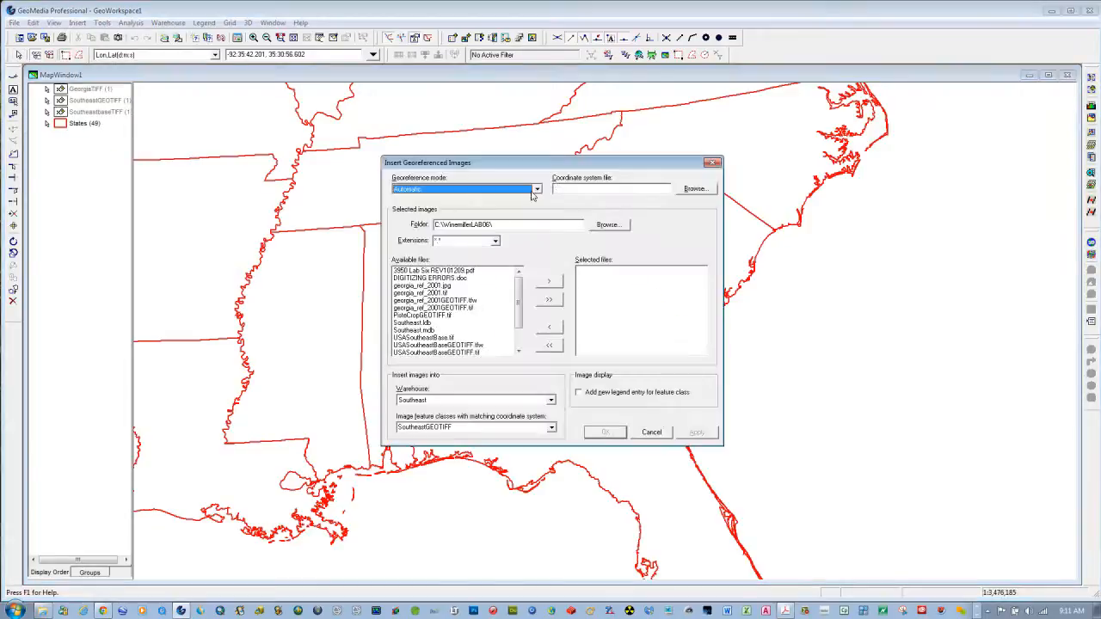
{"action": "left_click", "coordinate": [610, 230]}
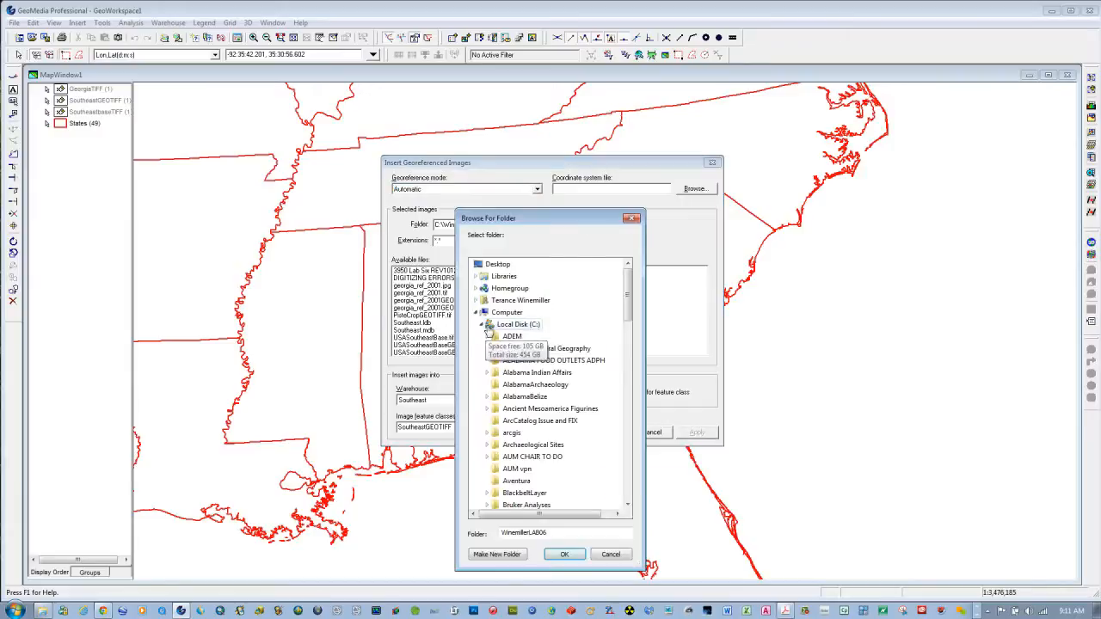
{"action": "left_click_drag", "start_coordinate": [628, 293], "coordinate": [617, 473]}
{"action": "left_click", "coordinate": [509, 399]}
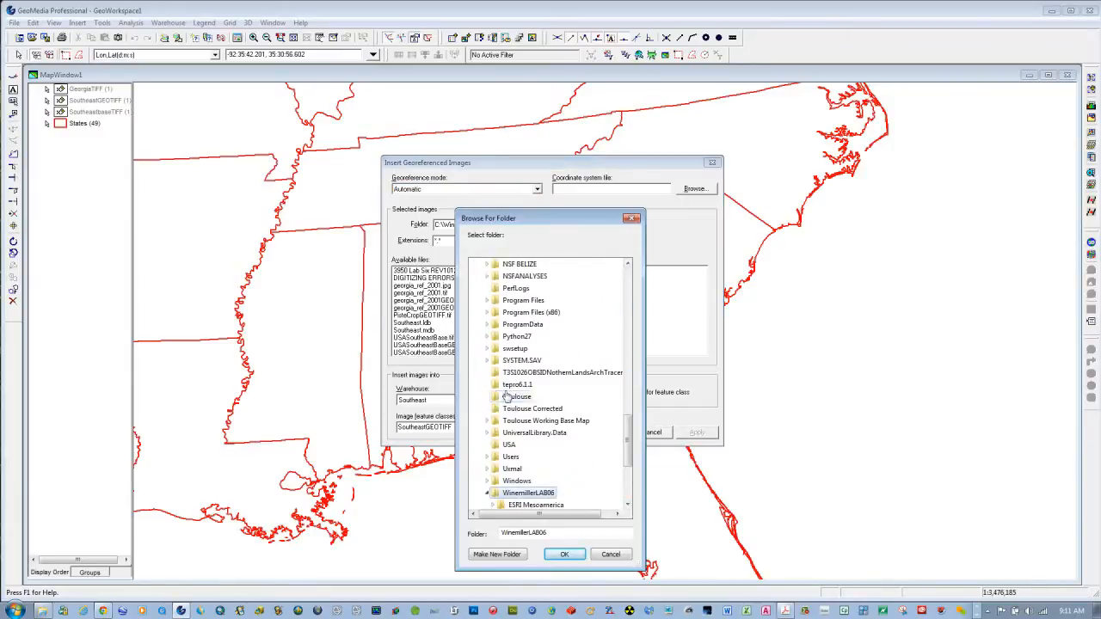
{"action": "left_click", "coordinate": [561, 555]}
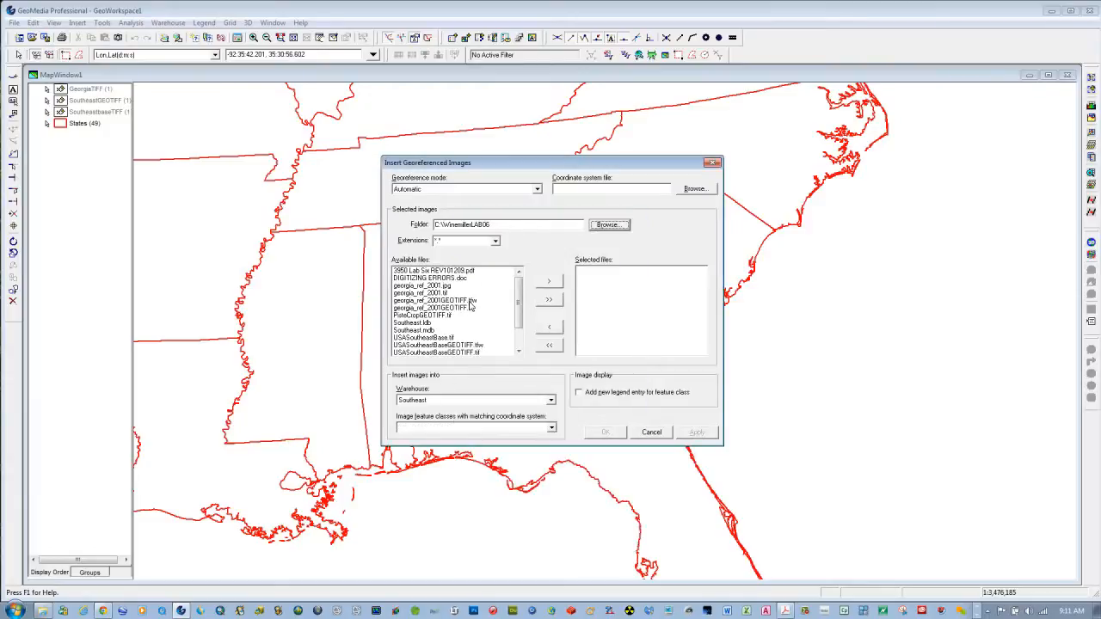
- Insert georgia_ref_2001GEOTIFF.tif in GeoTIFF mode into a Southeast warehouse feature class named GeorgiaGEOTIFF, adding a new legend entry
{"action": "left_click", "coordinate": [456, 308]}
{"action": "left_click", "coordinate": [548, 284]}
{"action": "left_click", "coordinate": [466, 427]}
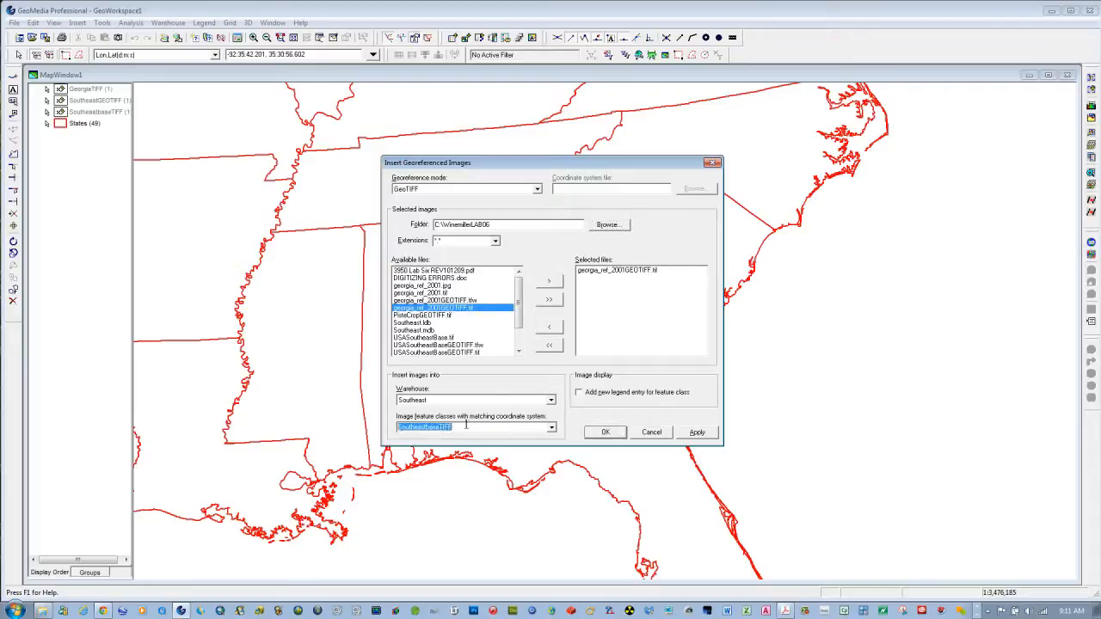
{"action": "type", "text": "G"}
{"action": "type", "text": "eorgiaGEOTI"}
{"action": "left_click", "coordinate": [579, 392]}
{"action": "left_click", "coordinate": [606, 433]}
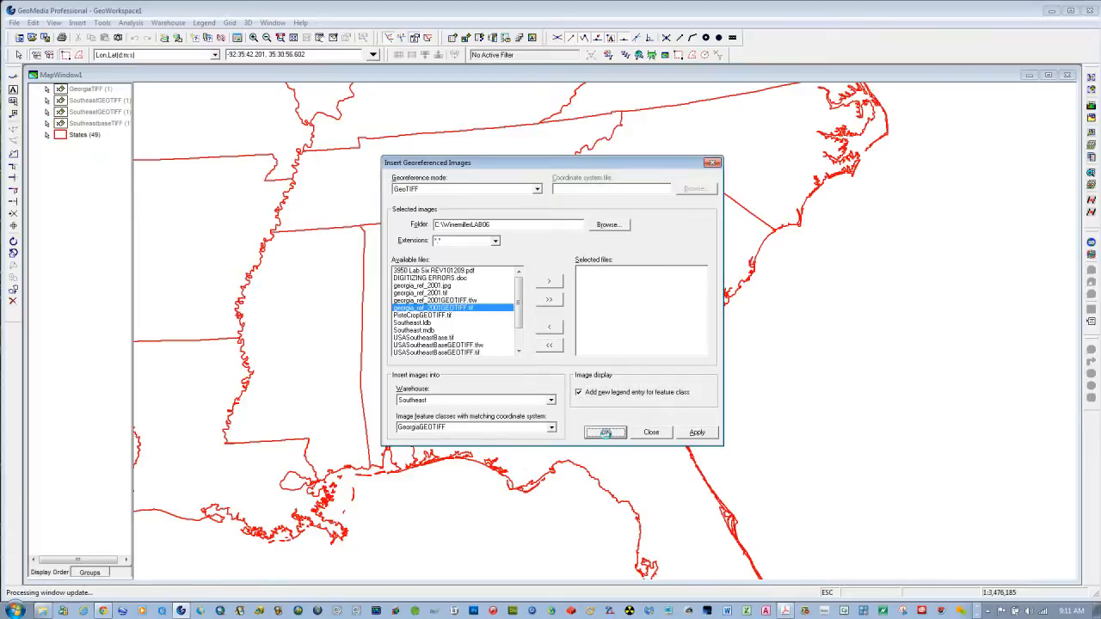
- Move the States legend entry above all the image entries and zoom the map to the Georgia image
{"action": "left_click_drag", "start_coordinate": [89, 135], "coordinate": [74, 90]}
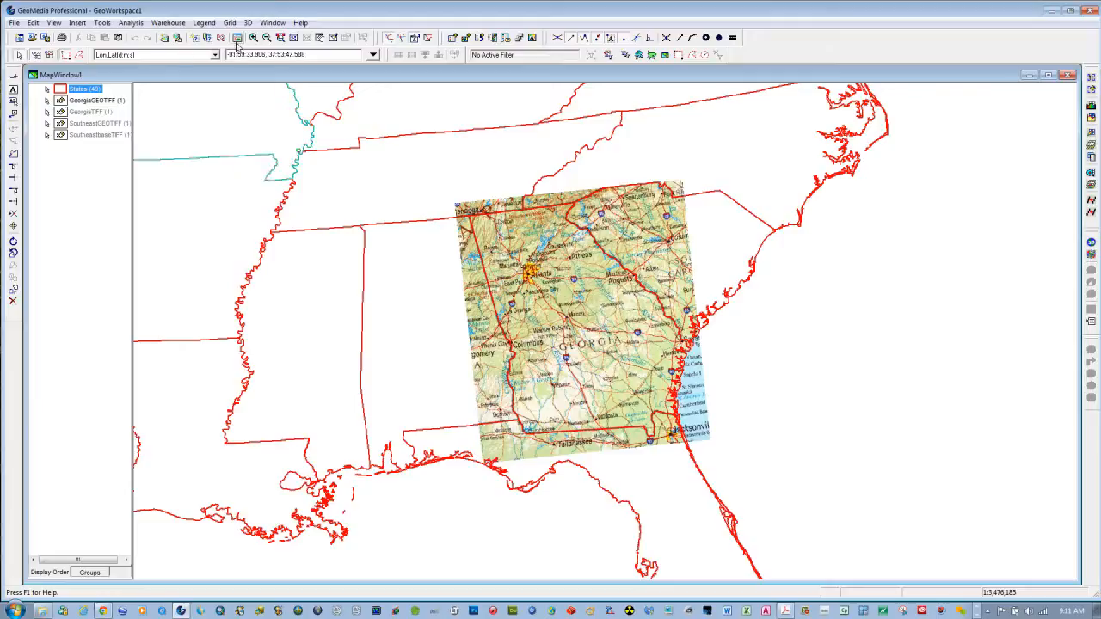
{"action": "left_click", "coordinate": [254, 39]}
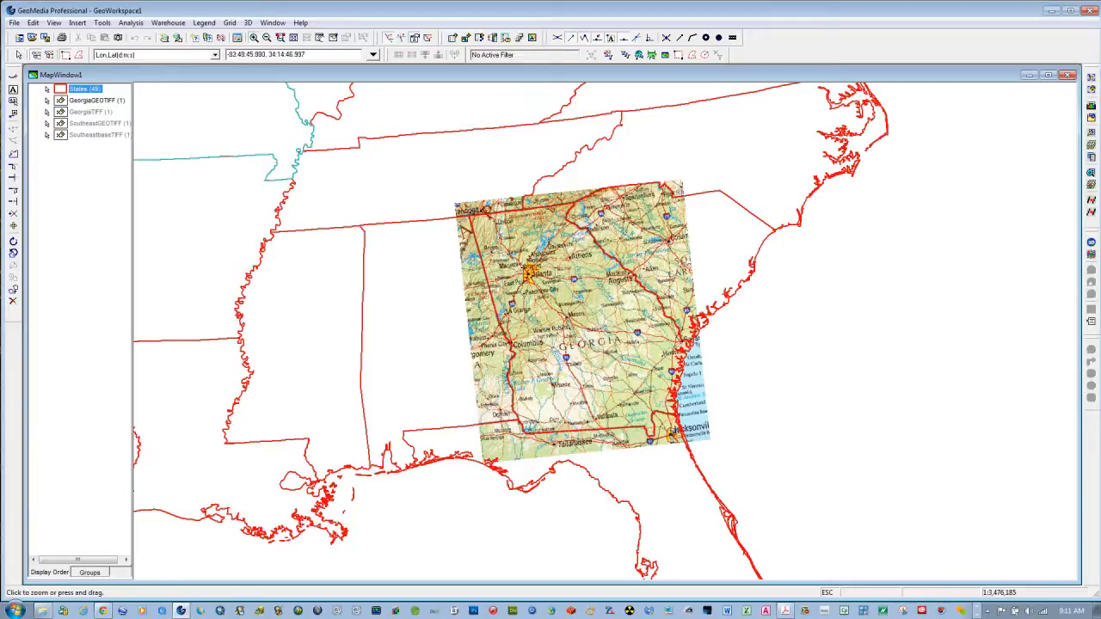
{"action": "left_click_drag", "start_coordinate": [465, 194], "coordinate": [712, 440]}
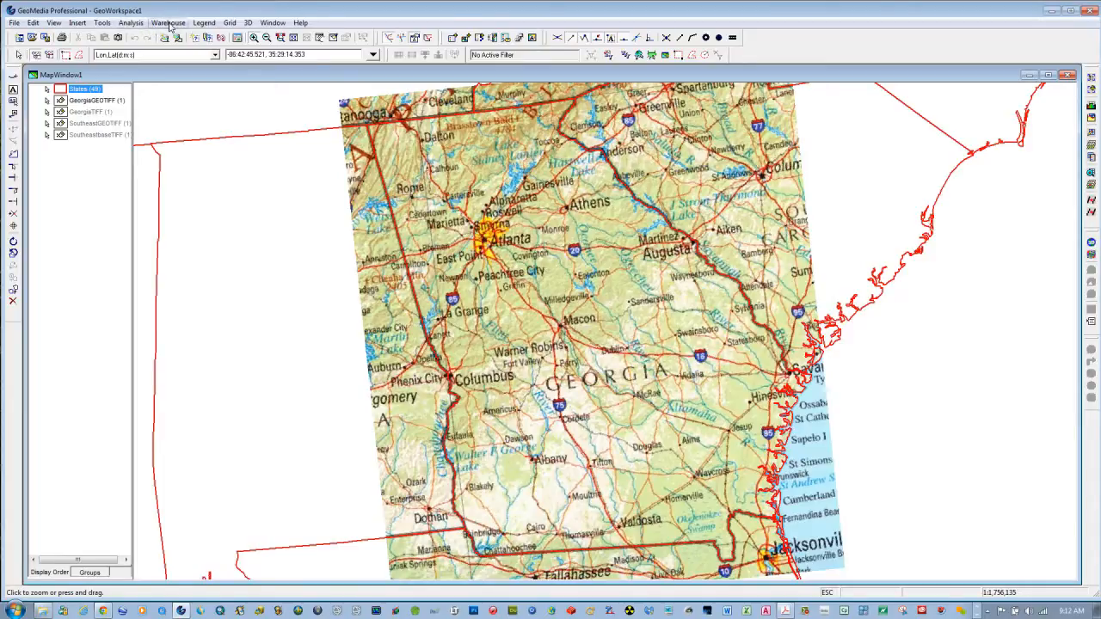
- Start the Measure Distance/Area tool, move its window clear of the Georgia image, and set the distance precision to .123
{"action": "left_click", "coordinate": [106, 25]}
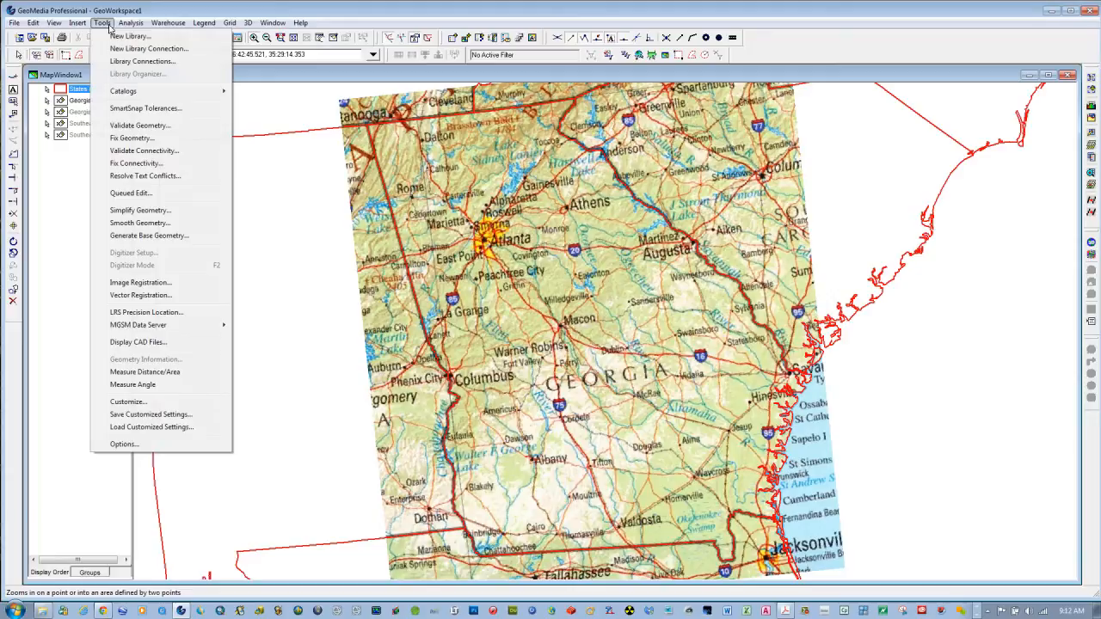
{"action": "left_click", "coordinate": [161, 375]}
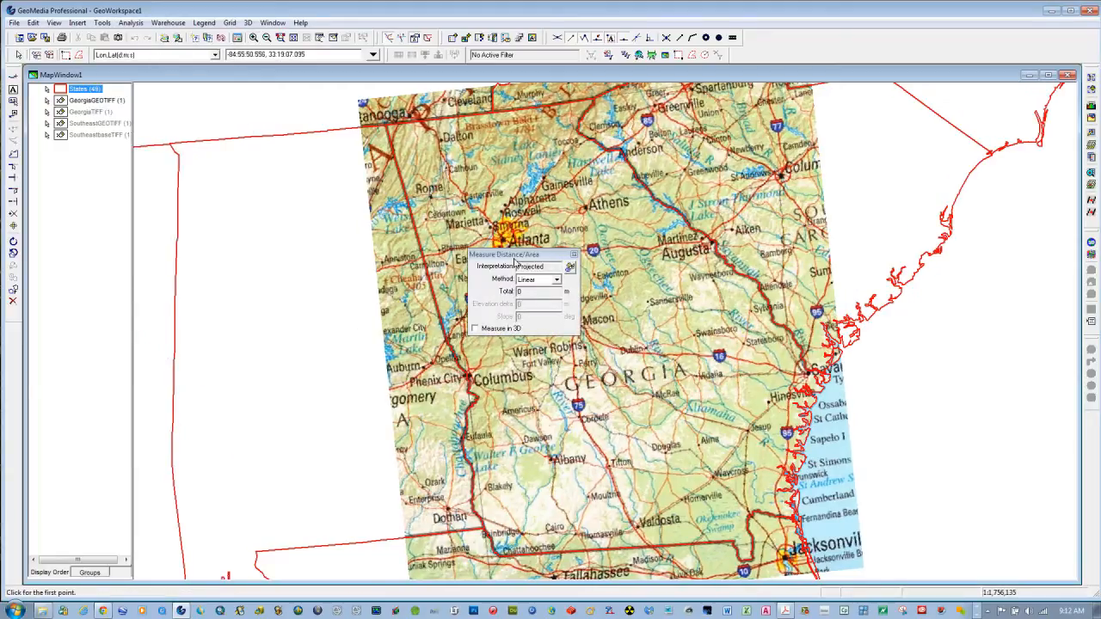
{"action": "left_click_drag", "start_coordinate": [517, 257], "coordinate": [261, 216]}
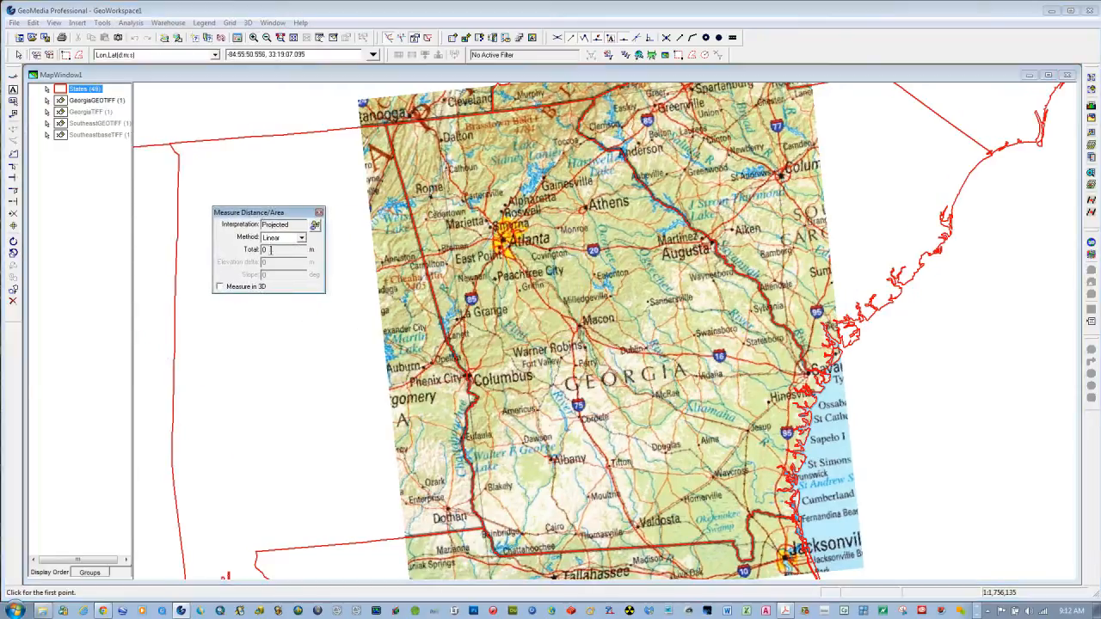
{"action": "left_click", "coordinate": [315, 225]}
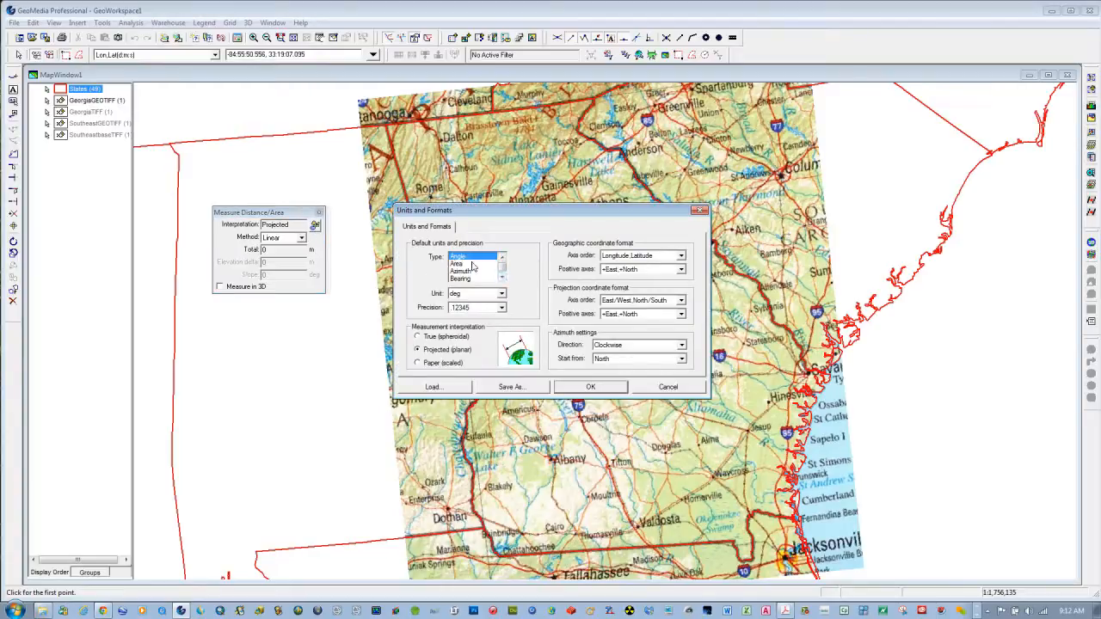
{"action": "left_click", "coordinate": [502, 279]}
{"action": "left_click", "coordinate": [502, 279]}
{"action": "left_click", "coordinate": [503, 278]}
{"action": "left_click", "coordinate": [465, 264]}
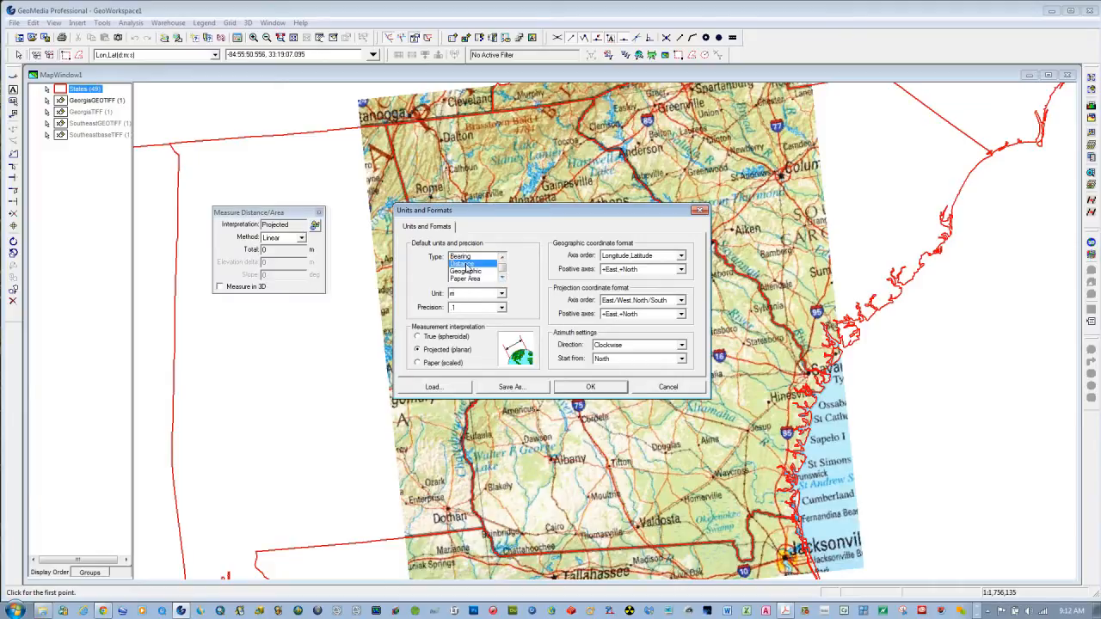
{"action": "left_click", "coordinate": [503, 308]}
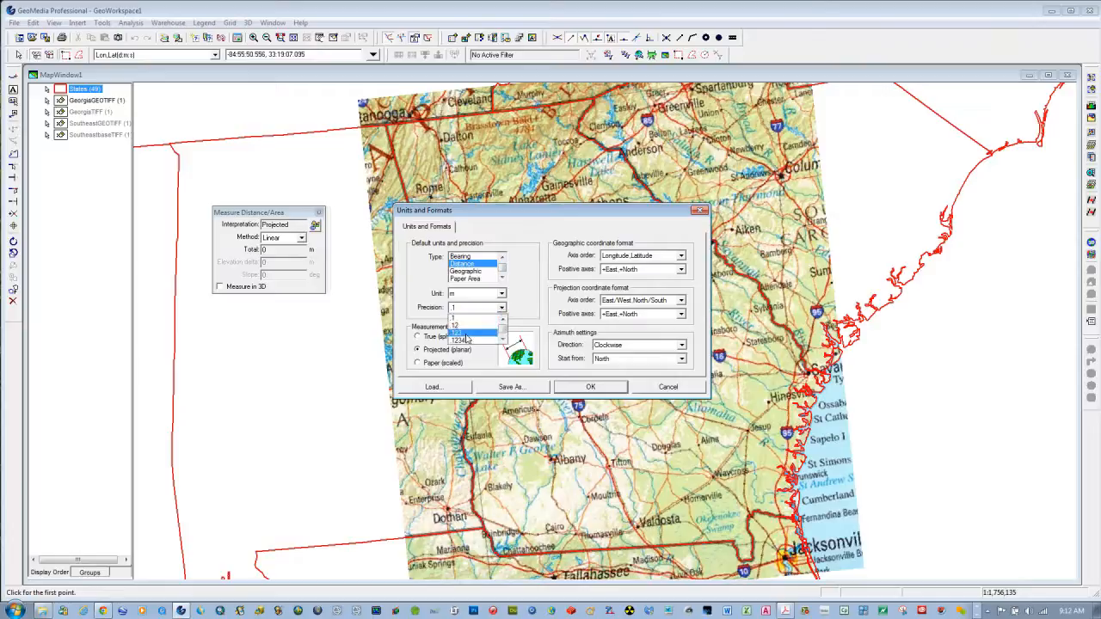
{"action": "left_click", "coordinate": [474, 337]}
{"action": "left_click", "coordinate": [590, 388]}
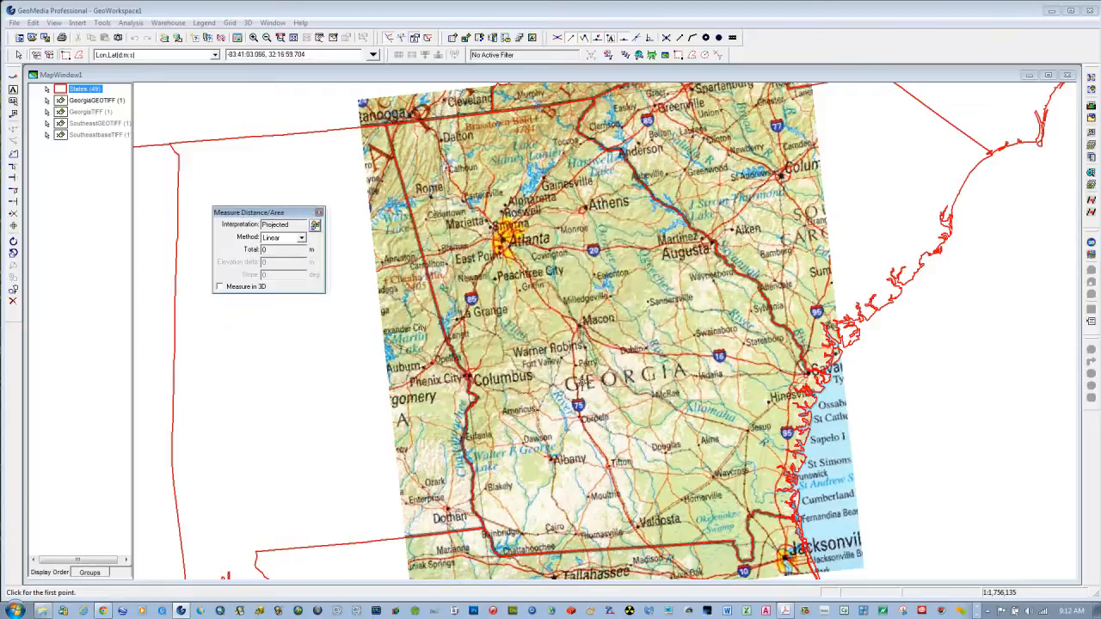
- Set the distance unit for measurements to miles (mi)
{"action": "left_click", "coordinate": [314, 225]}
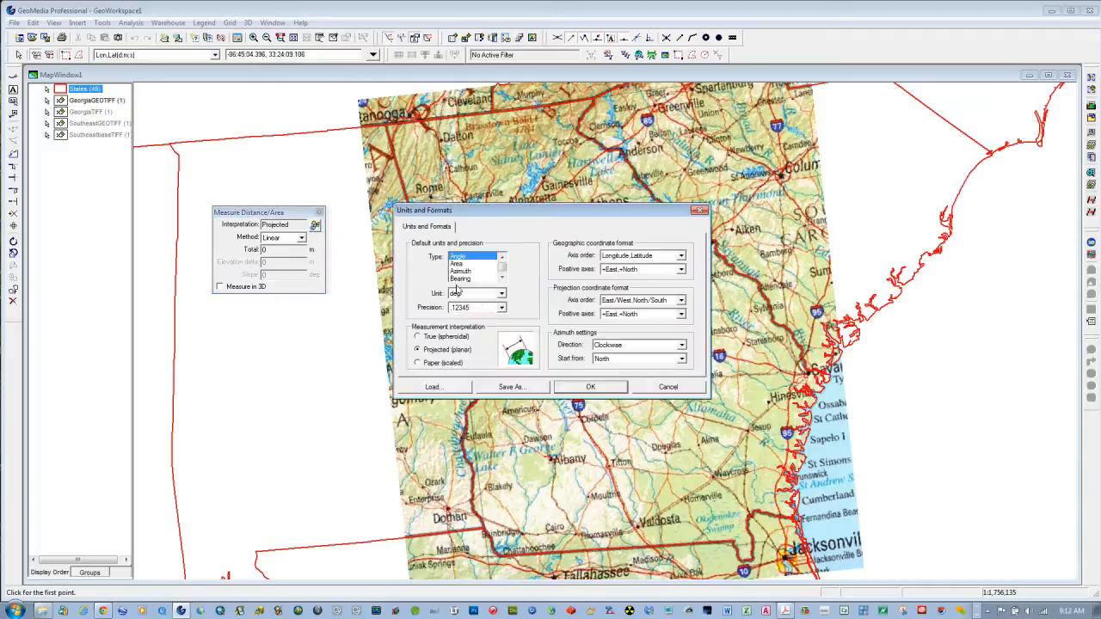
{"action": "scroll", "coordinate": [497, 273], "scroll_direction": "down", "scroll_amount": 2}
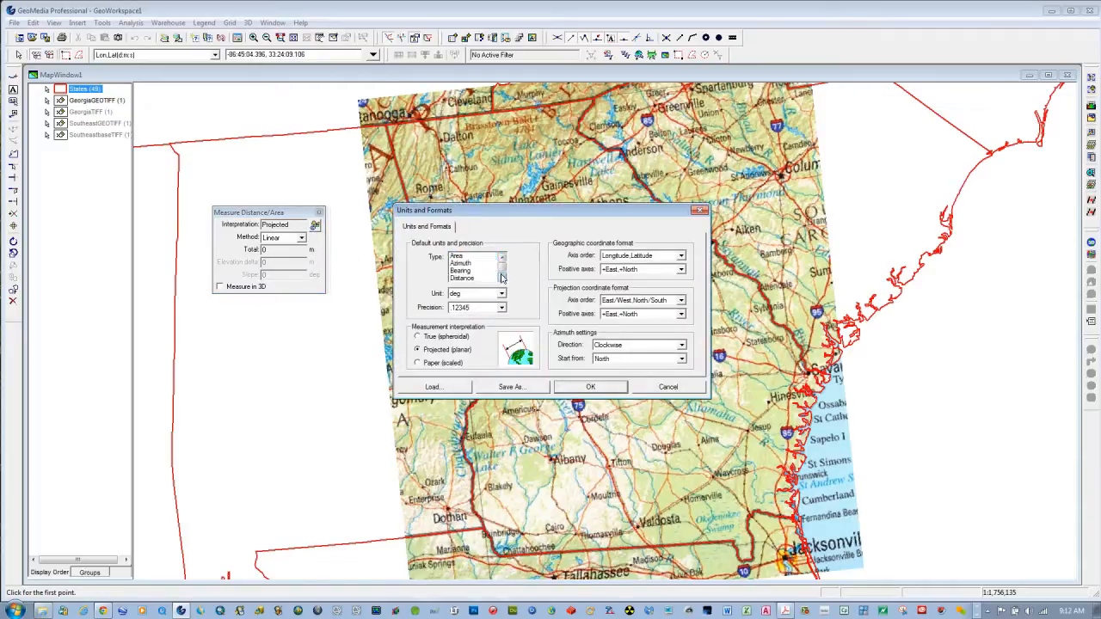
{"action": "left_click", "coordinate": [469, 272]}
{"action": "left_click", "coordinate": [502, 294]}
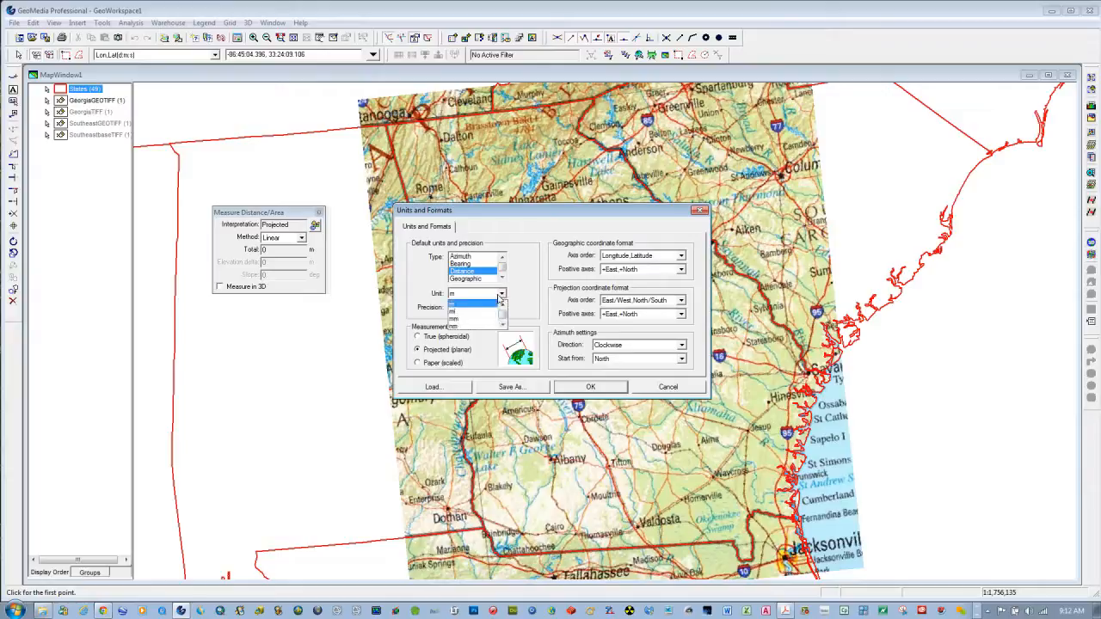
{"action": "left_click", "coordinate": [478, 313]}
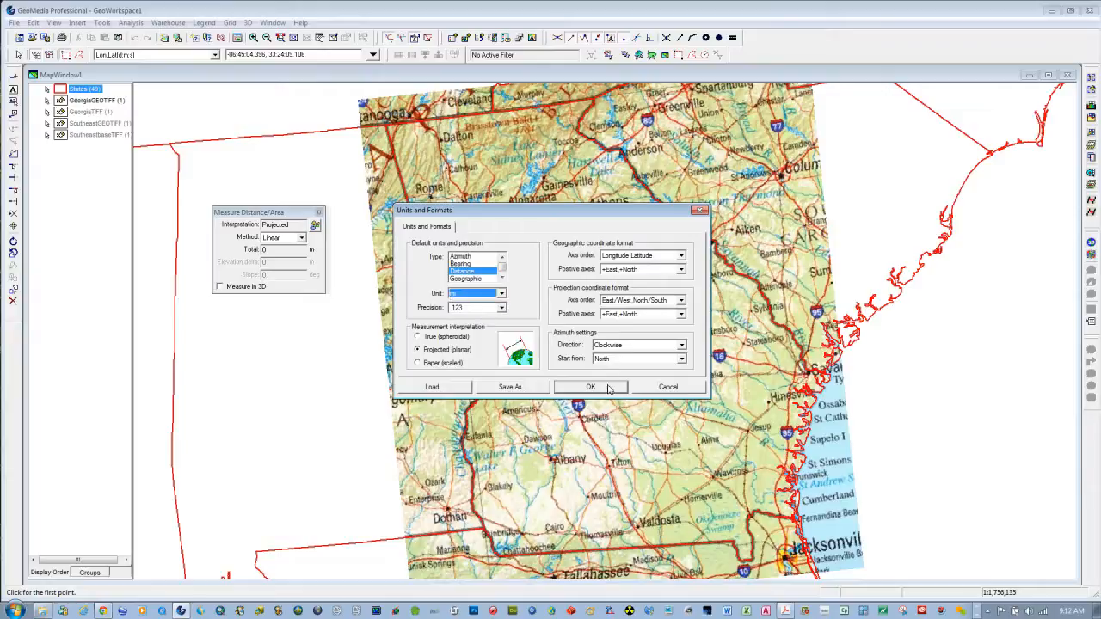
{"action": "left_click", "coordinate": [613, 386]}
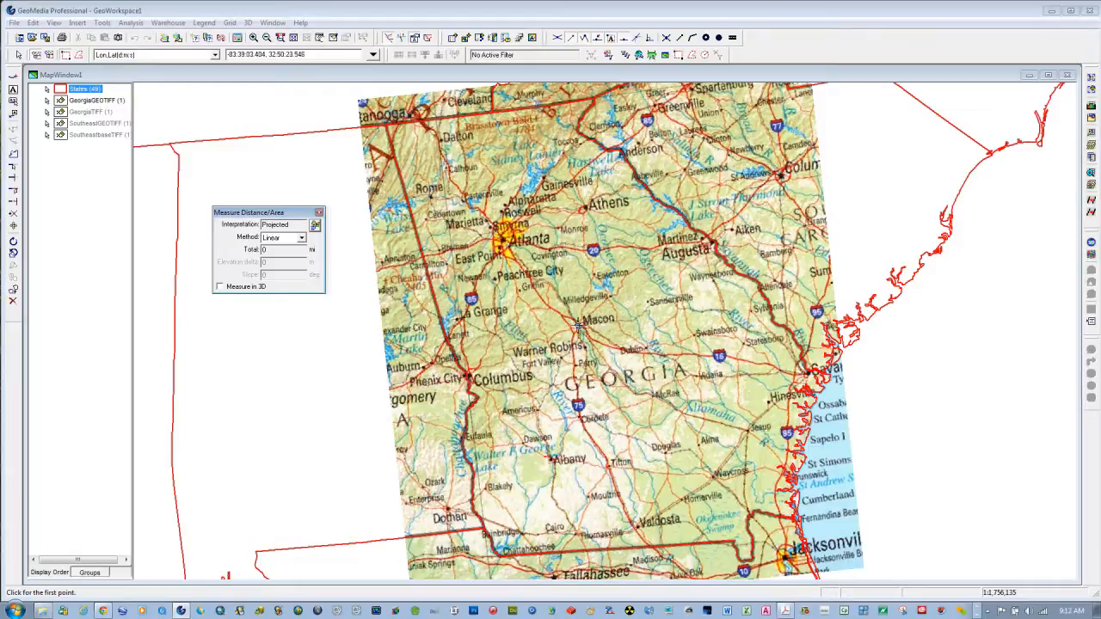
- Measure the distance along Interstate 75 from Macon south to Valdosta, following the road's bends, and end the measurement
{"action": "left_click", "coordinate": [578, 327]}
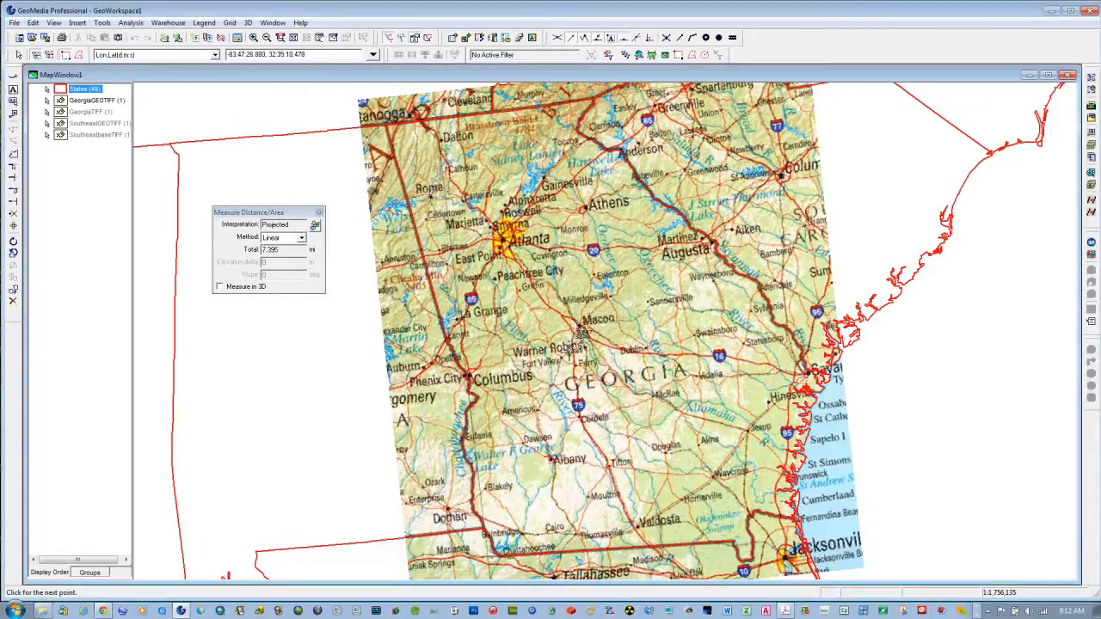
{"action": "left_click", "coordinate": [571, 352]}
{"action": "left_click", "coordinate": [580, 377]}
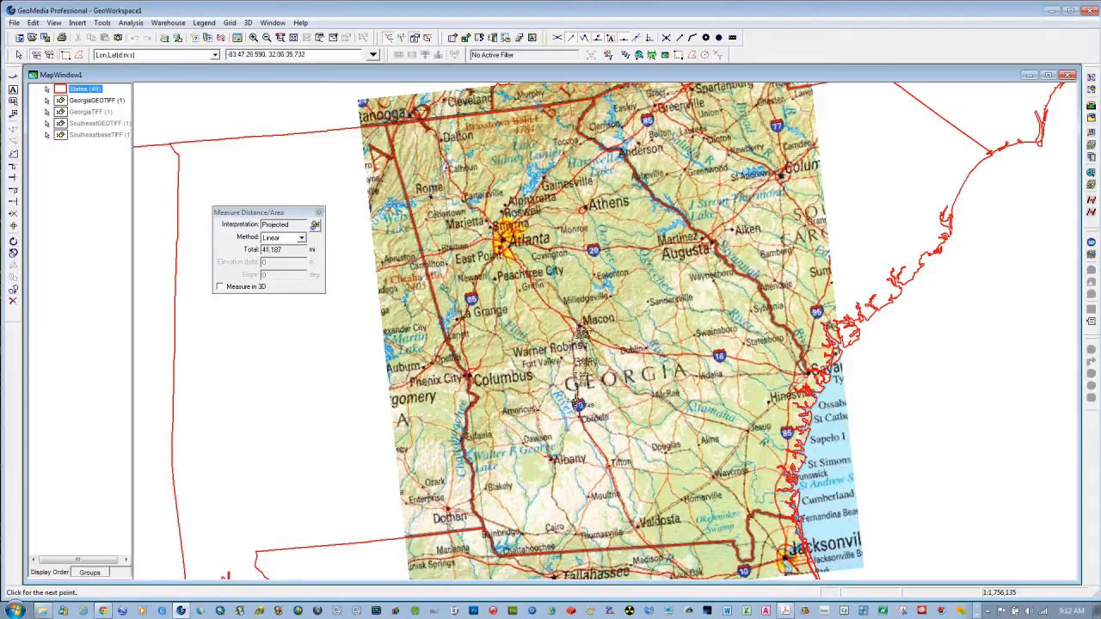
{"action": "left_click", "coordinate": [579, 402]}
{"action": "left_click", "coordinate": [584, 422]}
{"action": "left_click", "coordinate": [590, 437]}
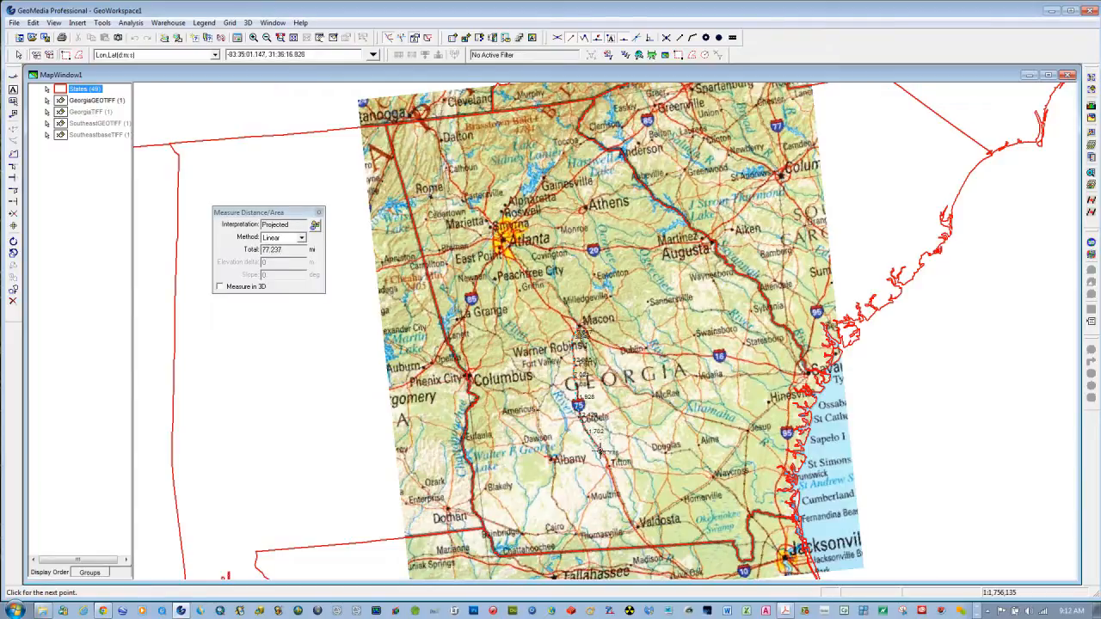
{"action": "left_click", "coordinate": [604, 454]}
{"action": "left_click", "coordinate": [614, 475]}
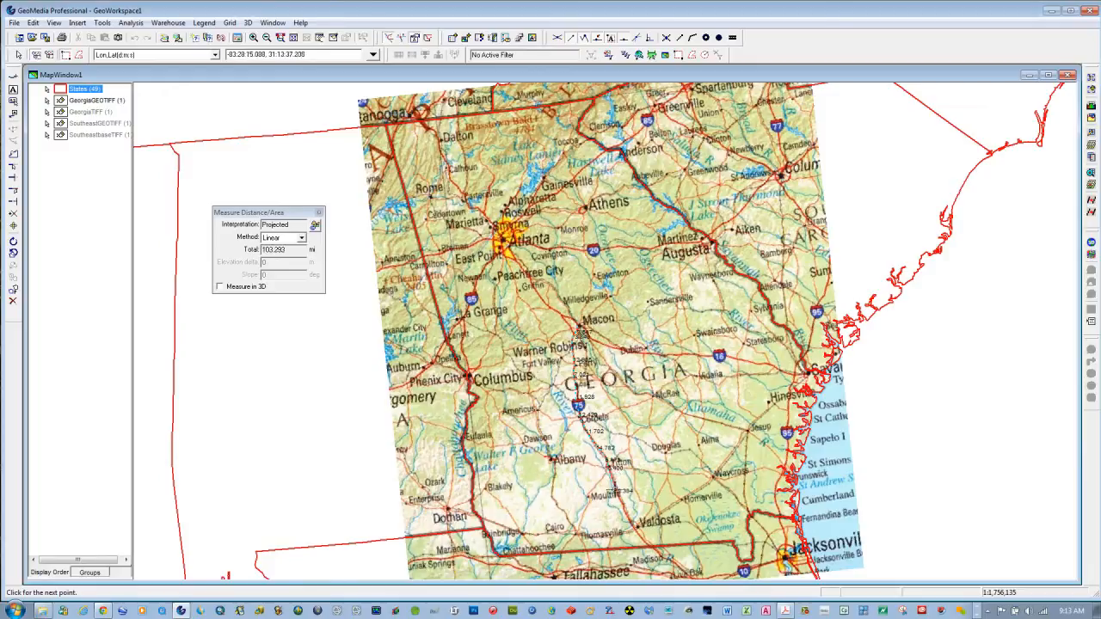
{"action": "left_click", "coordinate": [617, 494]}
{"action": "left_click", "coordinate": [625, 509]}
{"action": "left_click", "coordinate": [633, 521]}
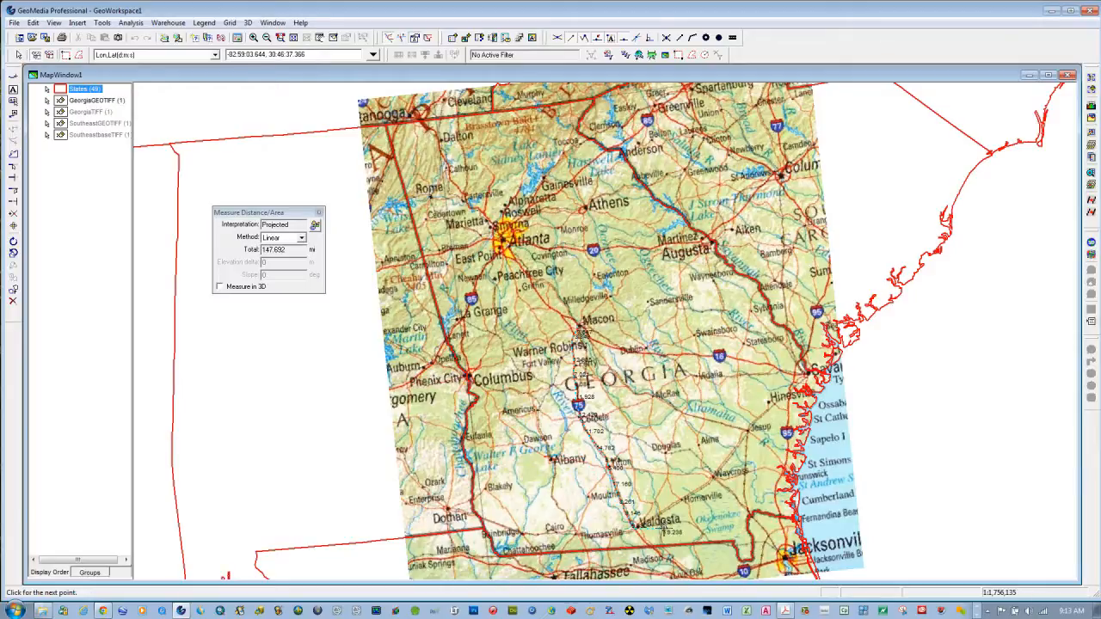
{"action": "key", "text": "Escape"}
{"action": "left_click", "coordinate": [280, 268]}
{"action": "key", "text": "Escape"}
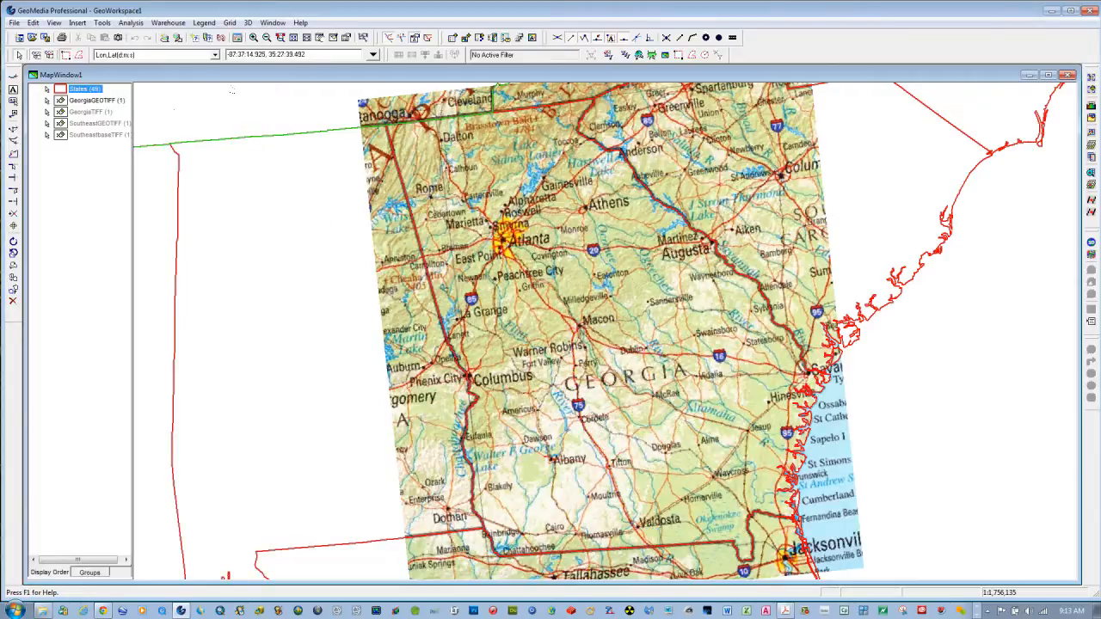
- Fit the whole US map in the window and display the north arrow and scale bar
{"action": "left_click", "coordinate": [294, 39]}
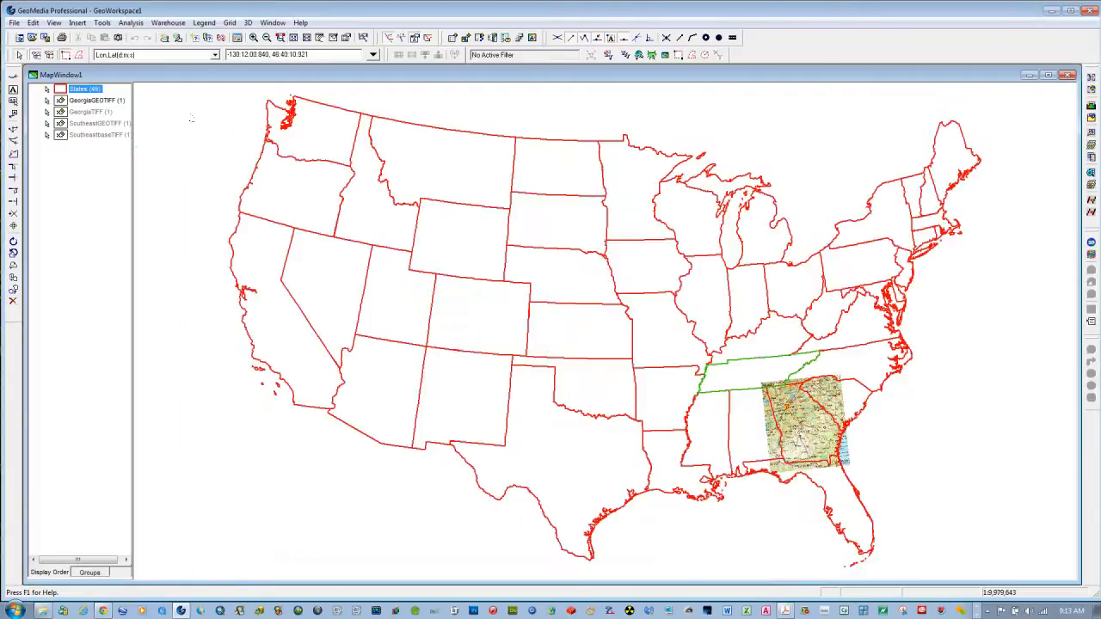
{"action": "left_click", "coordinate": [54, 23]}
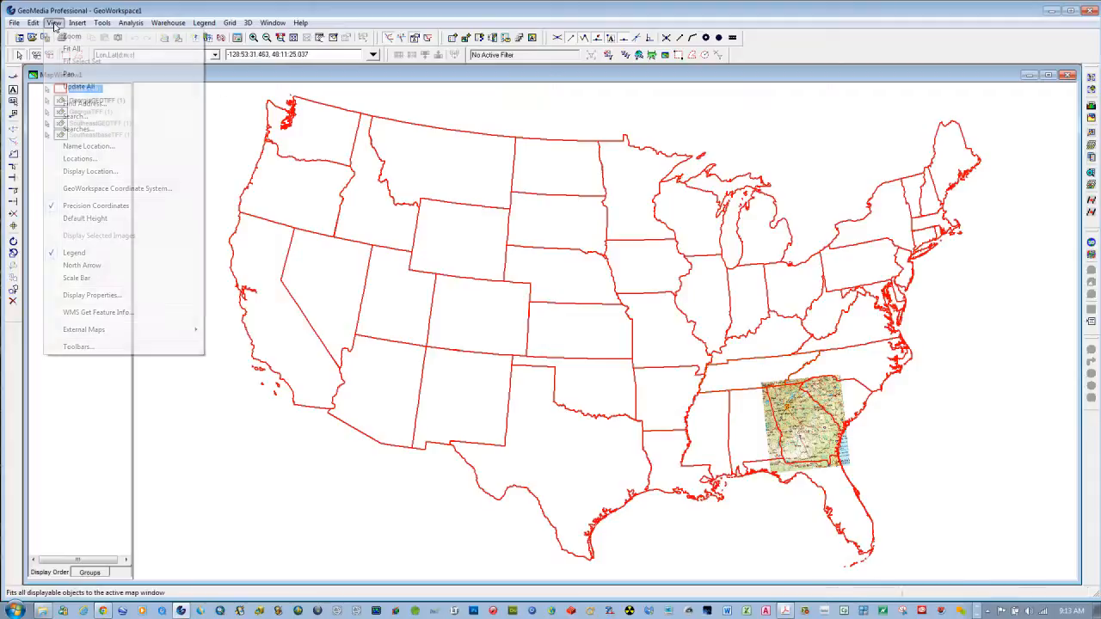
{"action": "left_click", "coordinate": [77, 265]}
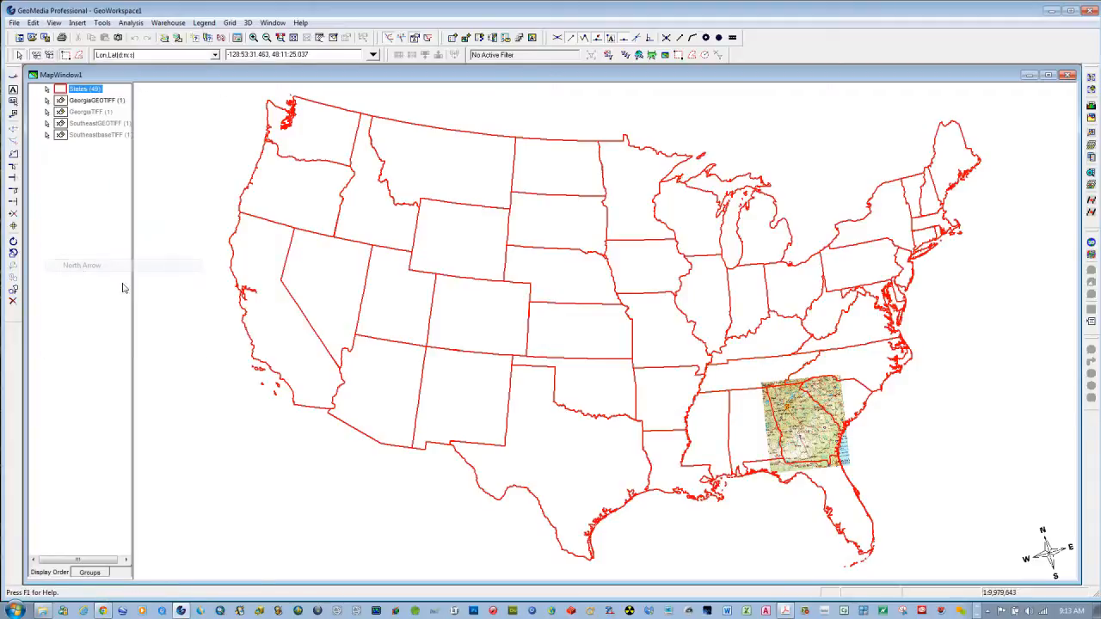
{"action": "left_click", "coordinate": [54, 24]}
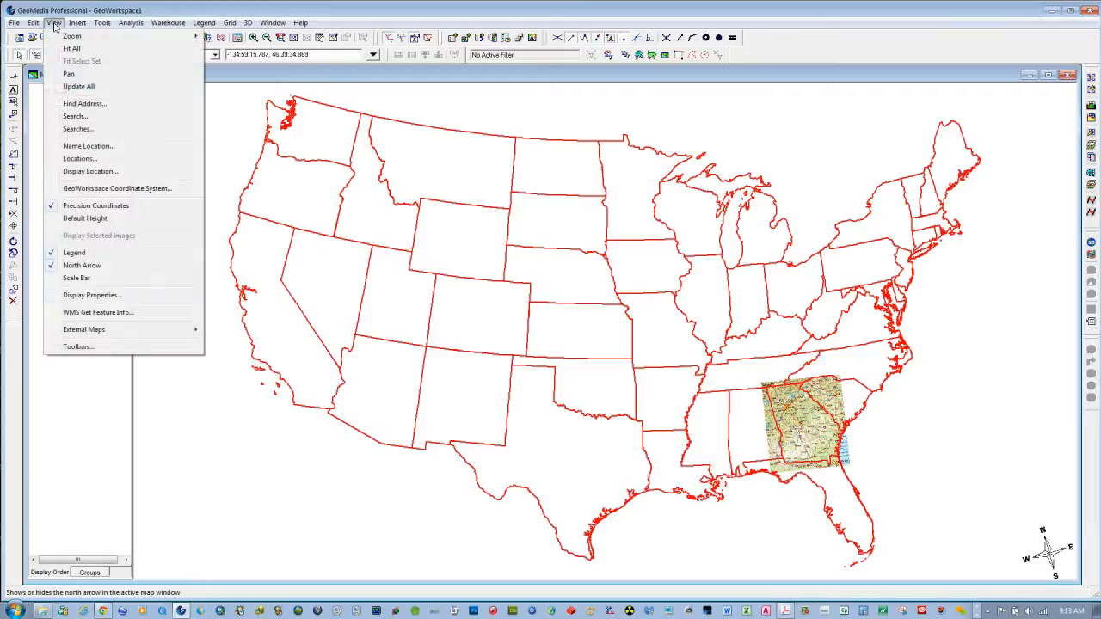
{"action": "left_click", "coordinate": [76, 278]}
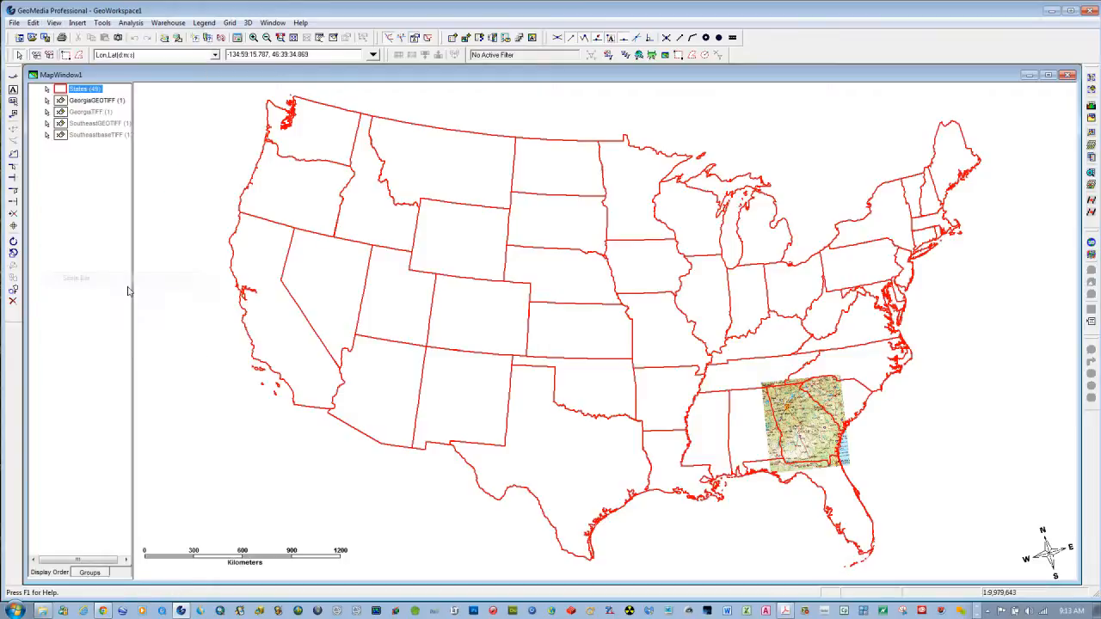
- Set the map's scale bar to the Double Block style with miles (mi) as the interval unit
{"action": "double_click", "coordinate": [251, 560]}
{"action": "left_click", "coordinate": [579, 218]}
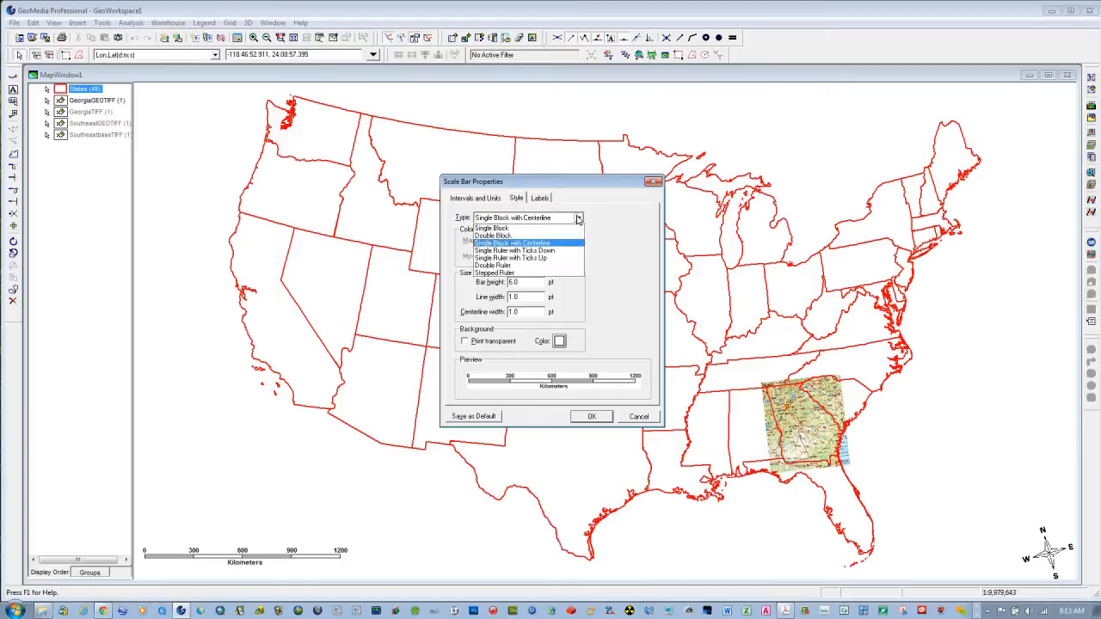
{"action": "left_click", "coordinate": [512, 242]}
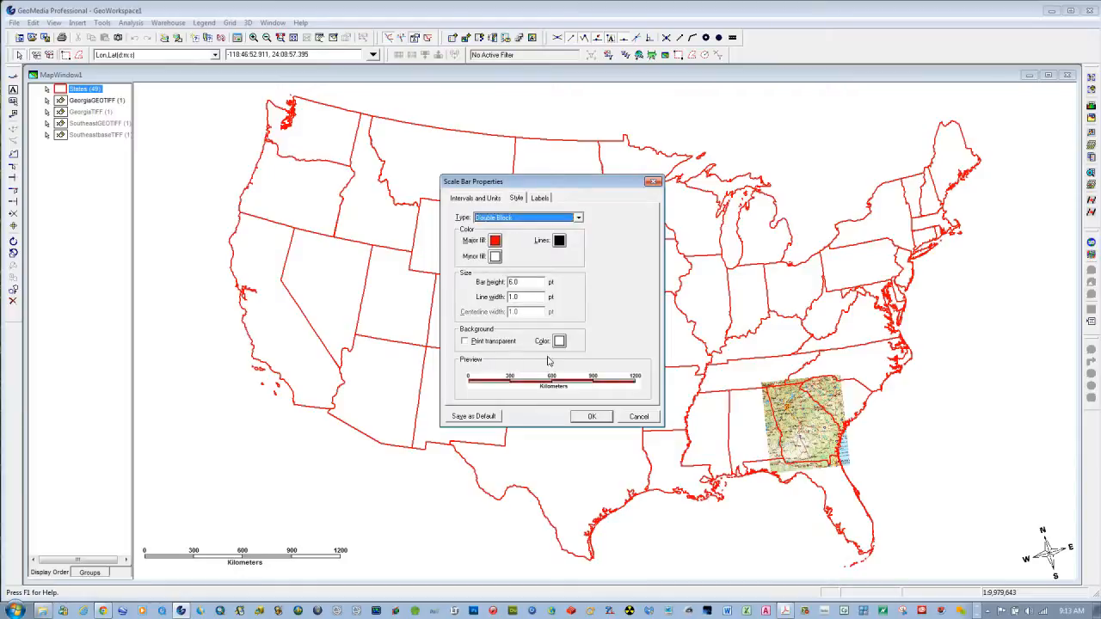
{"action": "left_click", "coordinate": [487, 200]}
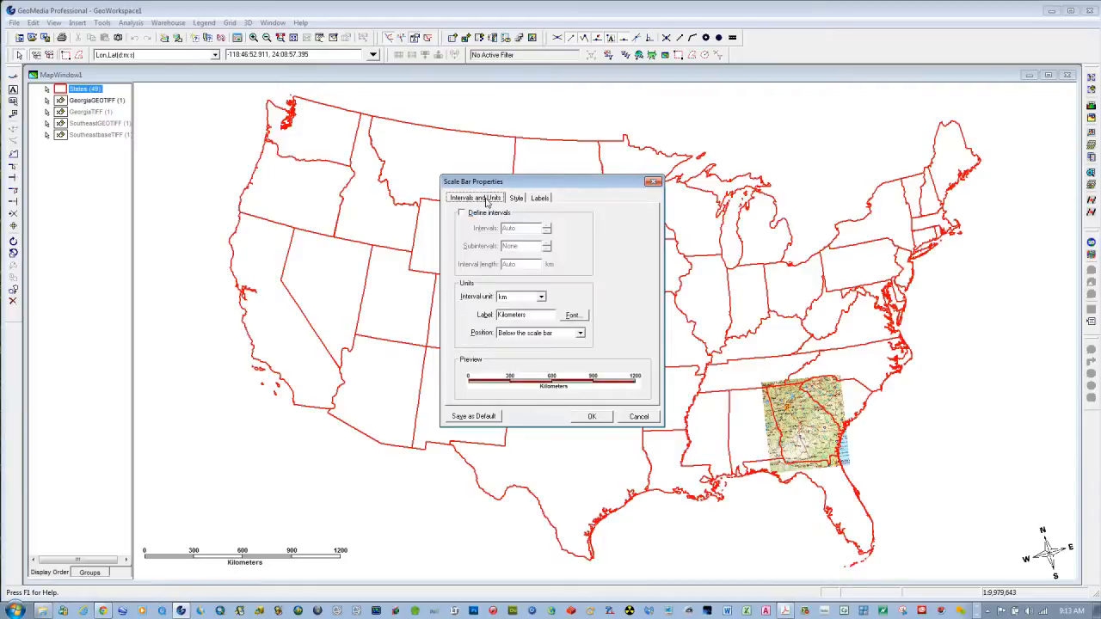
{"action": "left_click", "coordinate": [540, 299]}
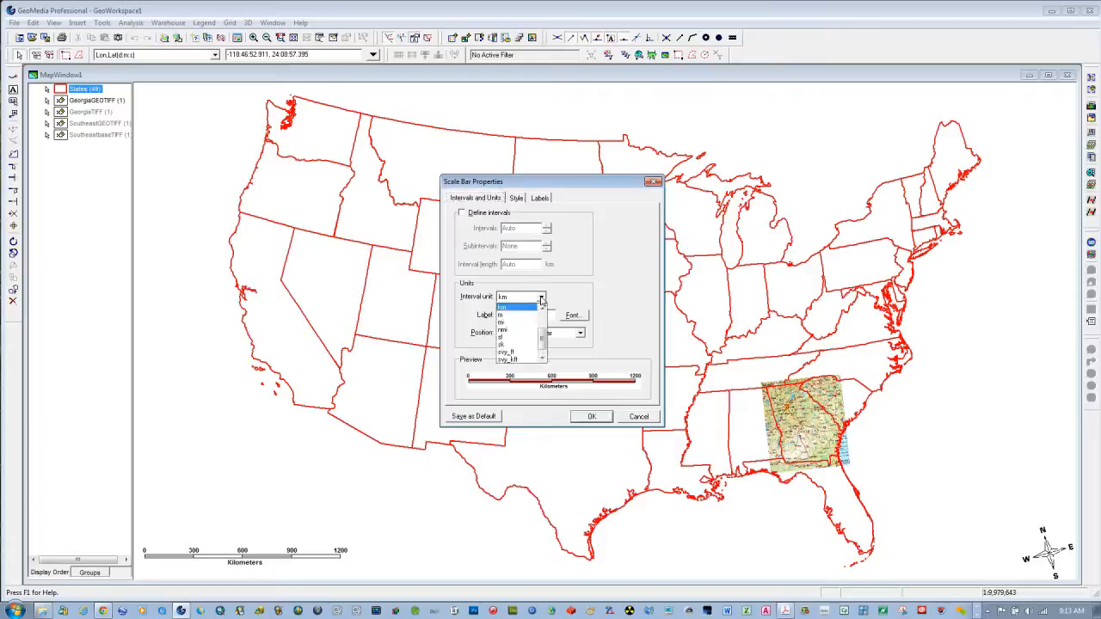
{"action": "left_click", "coordinate": [508, 325]}
{"action": "left_click", "coordinate": [588, 417]}
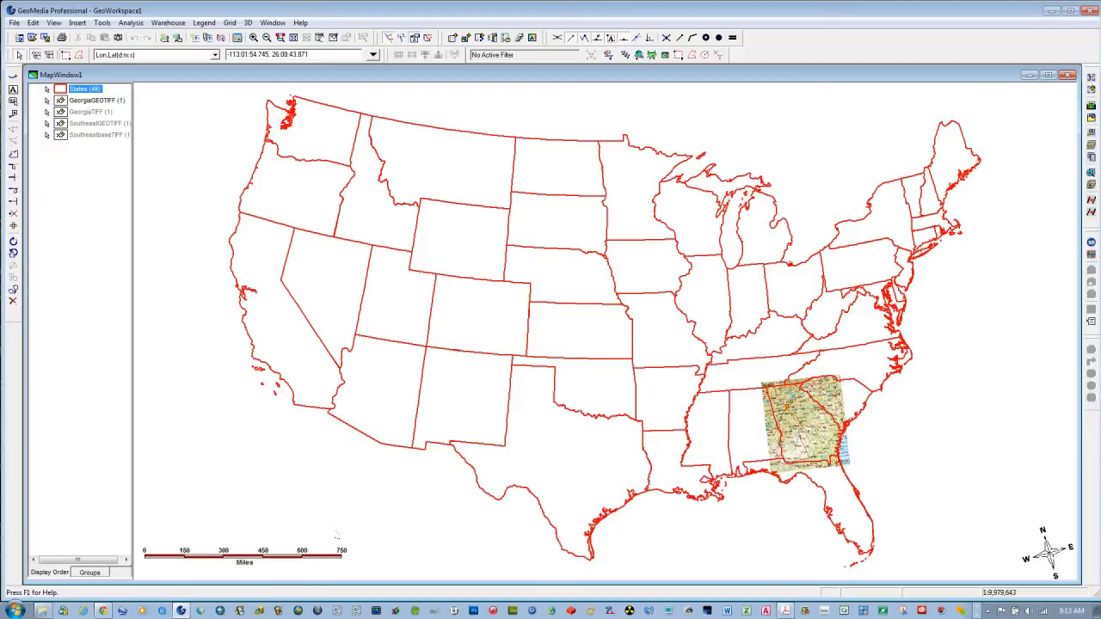
- Show the layout window and extend its height downward to give the sheet more room
{"action": "left_click", "coordinate": [96, 170]}
{"action": "left_click", "coordinate": [272, 23]}
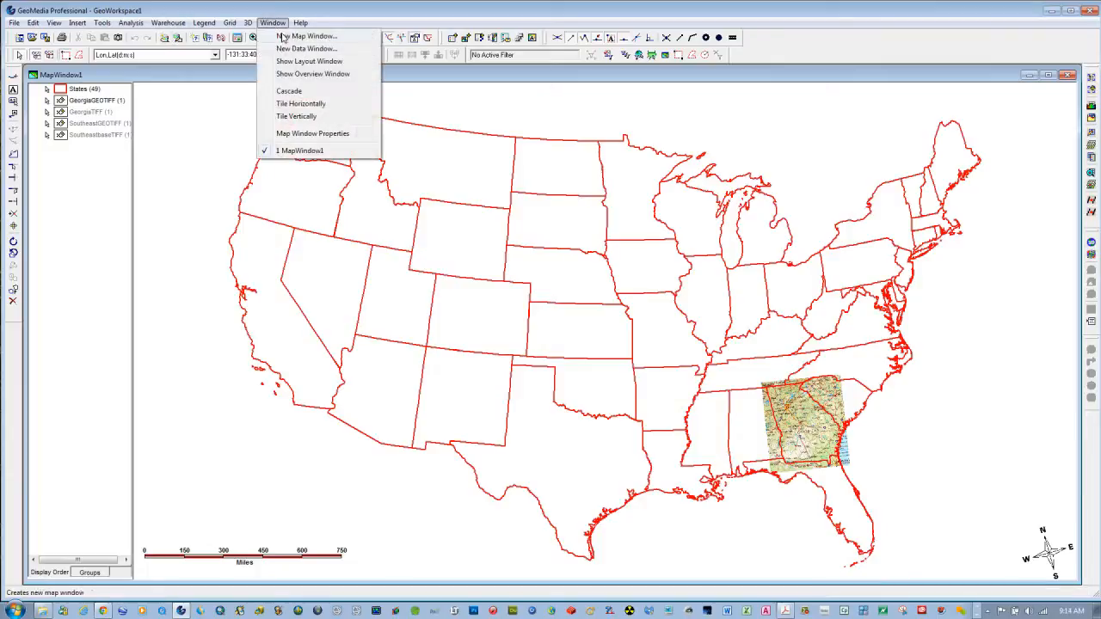
{"action": "left_click", "coordinate": [297, 61]}
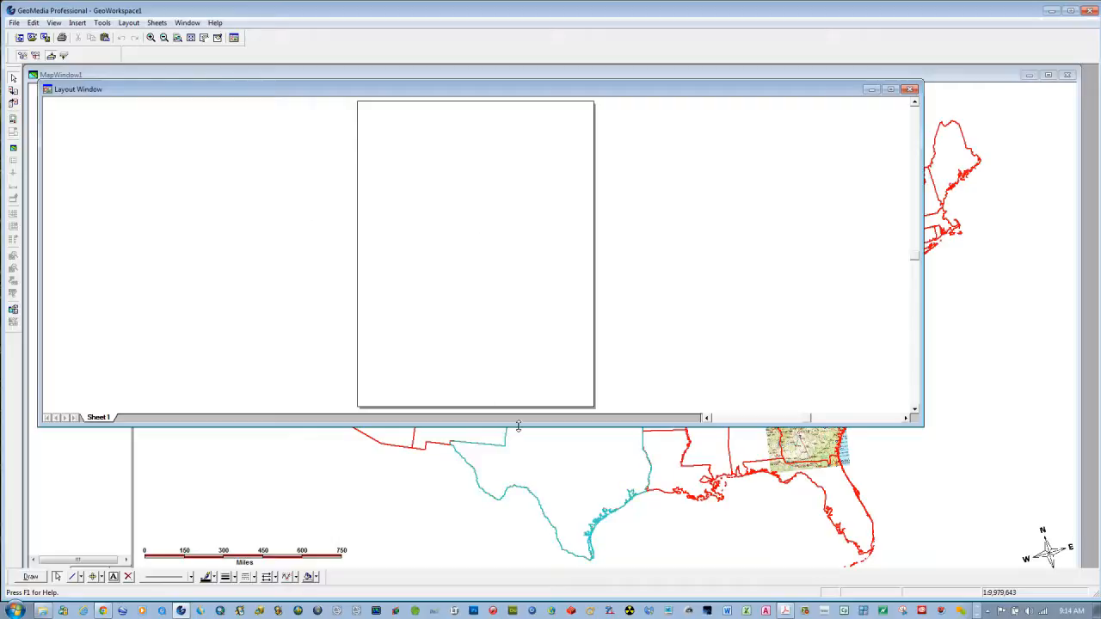
{"action": "left_click_drag", "start_coordinate": [518, 426], "coordinate": [547, 559]}
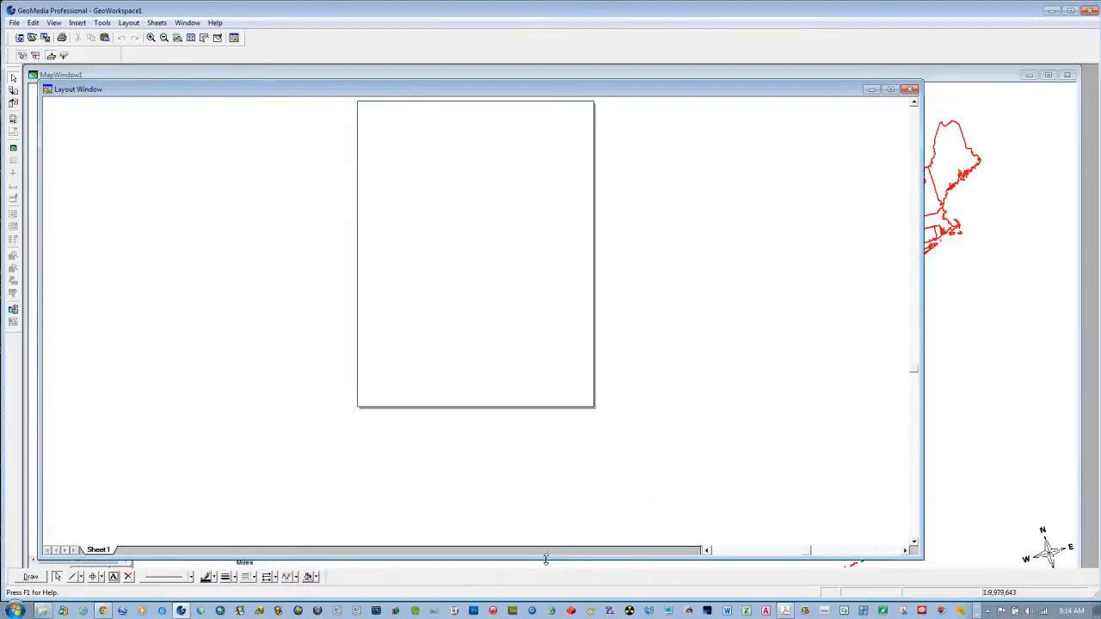
- Set the layout sheet's page orientation to Landscape and fit the whole sheet in the window
{"action": "left_click", "coordinate": [14, 22]}
{"action": "left_click", "coordinate": [42, 109]}
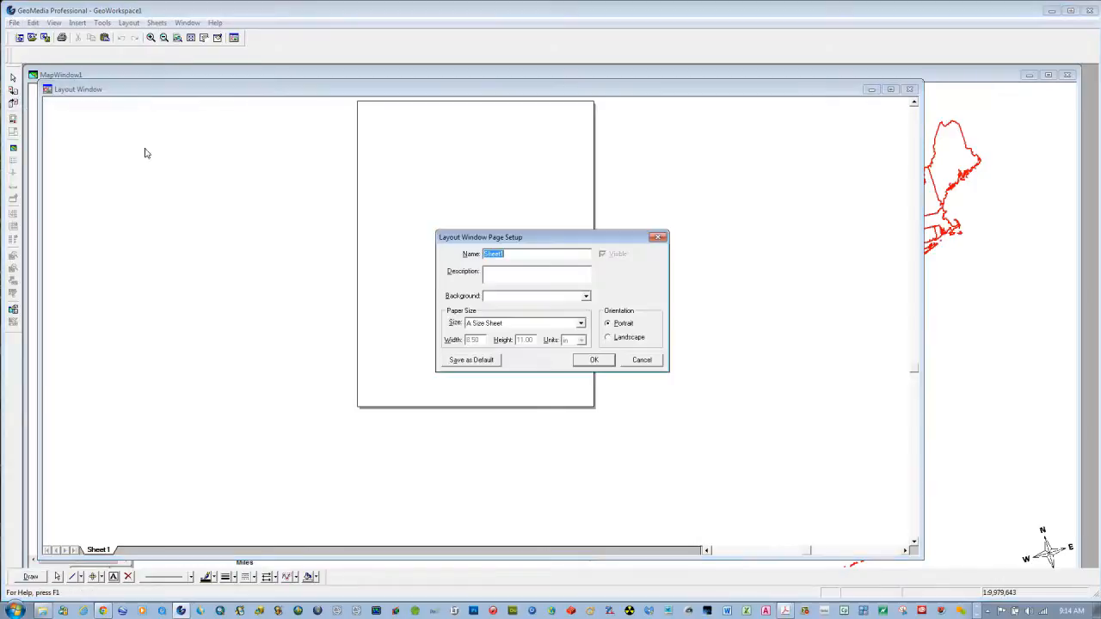
{"action": "left_click", "coordinate": [618, 339]}
{"action": "left_click", "coordinate": [594, 360]}
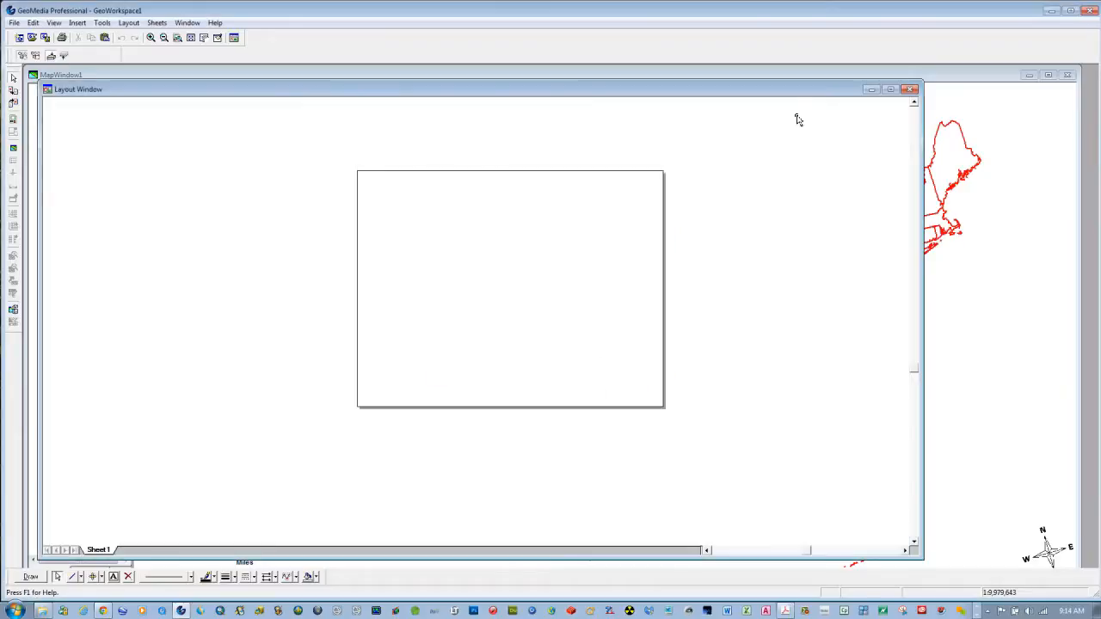
{"action": "left_click", "coordinate": [191, 38]}
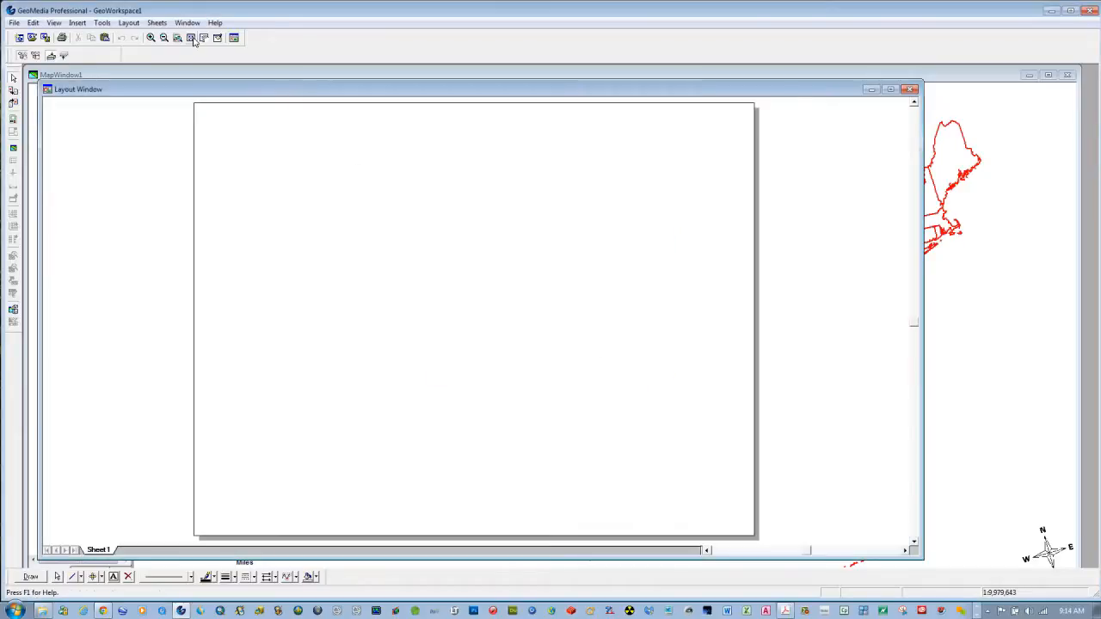
- Return to MapWindow1 and zoom out once so the US map has empty space around it
{"action": "left_click", "coordinate": [294, 76]}
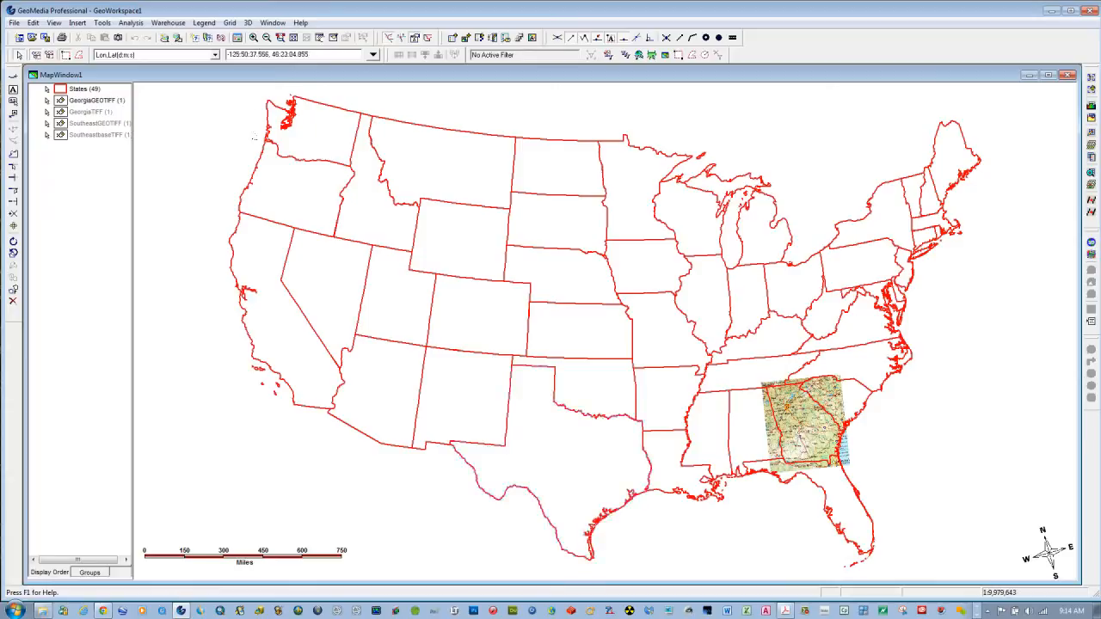
{"action": "left_click", "coordinate": [266, 37]}
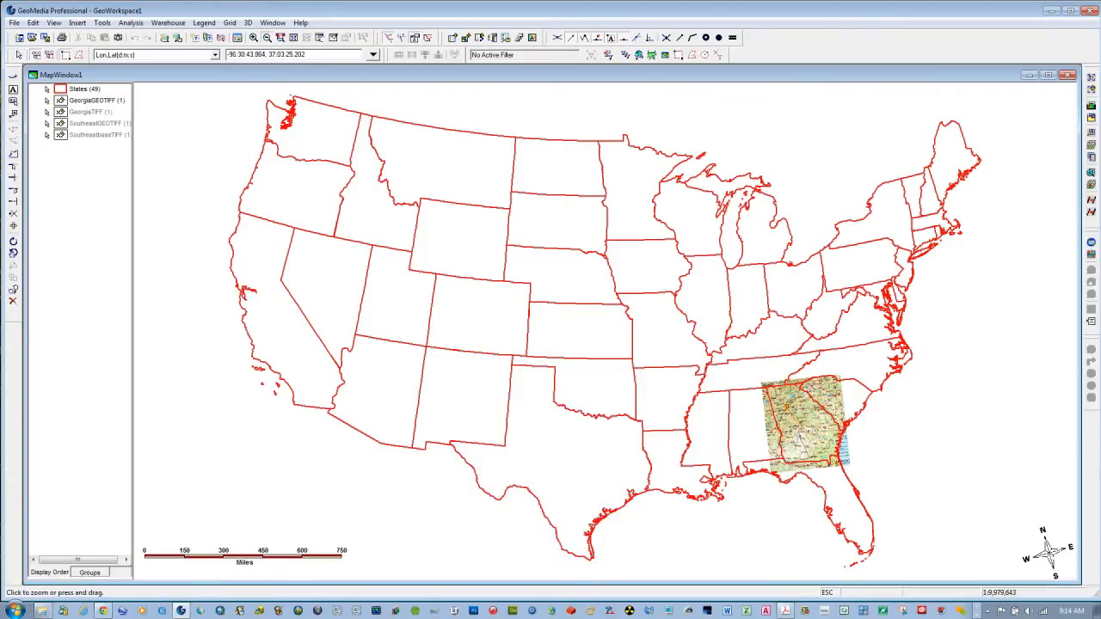
{"action": "left_click", "coordinate": [606, 354]}
{"action": "key", "text": "Escape"}
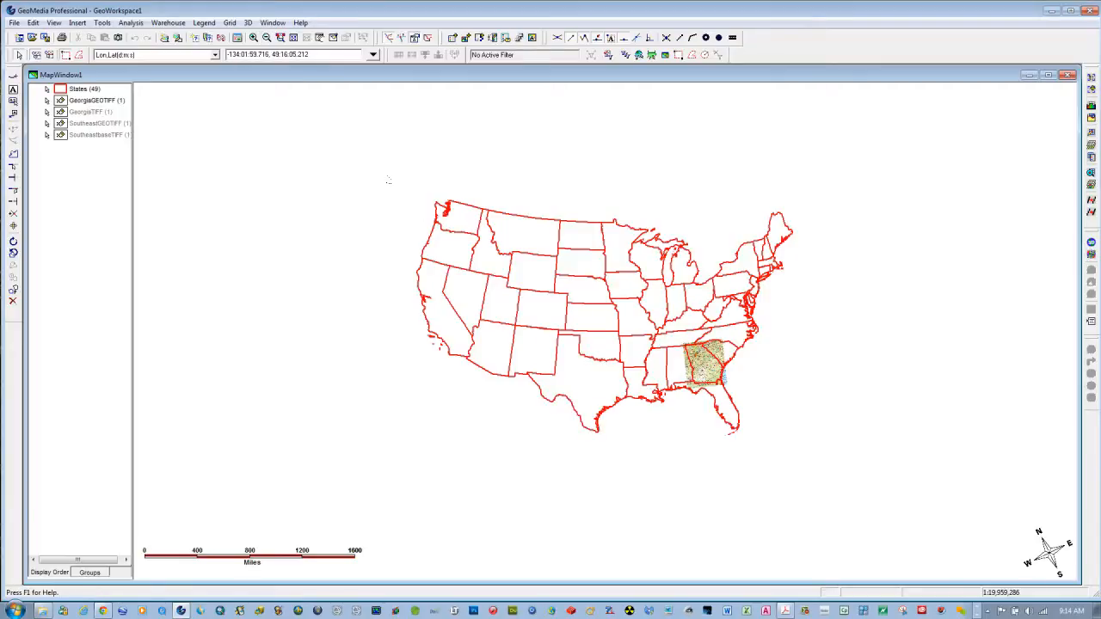
- Change the boundary color of the States legend entry to dark blue
{"action": "double_click", "coordinate": [68, 91]}
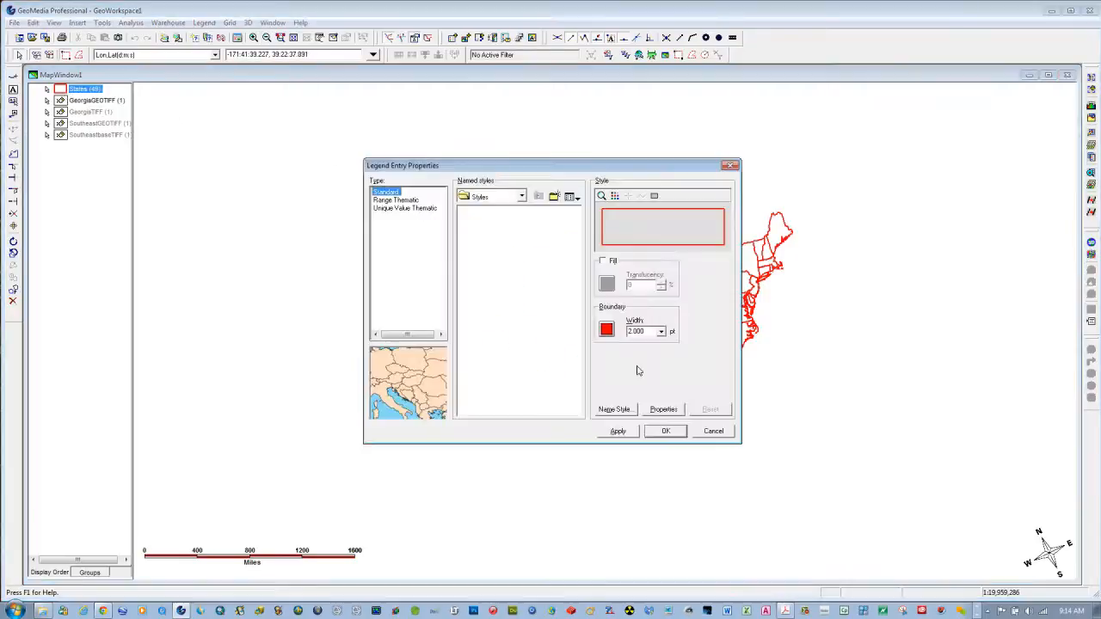
{"action": "left_click", "coordinate": [607, 330]}
{"action": "left_click", "coordinate": [487, 242]}
{"action": "left_click", "coordinate": [625, 240]}
{"action": "left_click", "coordinate": [619, 431]}
{"action": "left_click", "coordinate": [665, 431]}
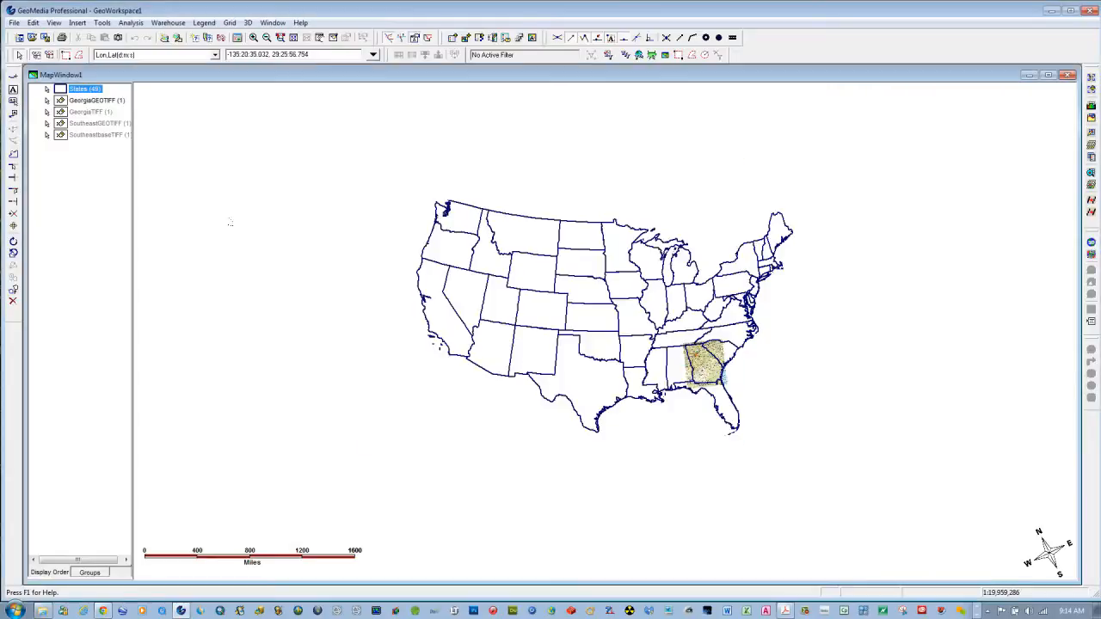
- Go back to the layout window and start inserting the MapWindow1 map with Rectangle as the geographic extent method
{"action": "left_click", "coordinate": [267, 23]}
{"action": "left_click", "coordinate": [299, 166]}
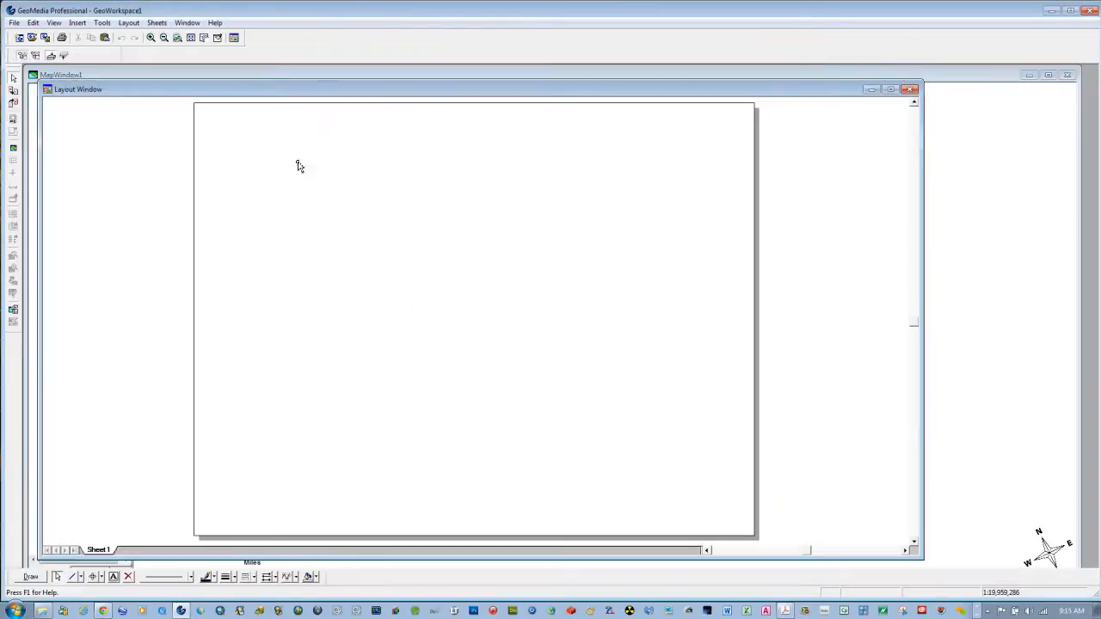
{"action": "left_click", "coordinate": [79, 22]}
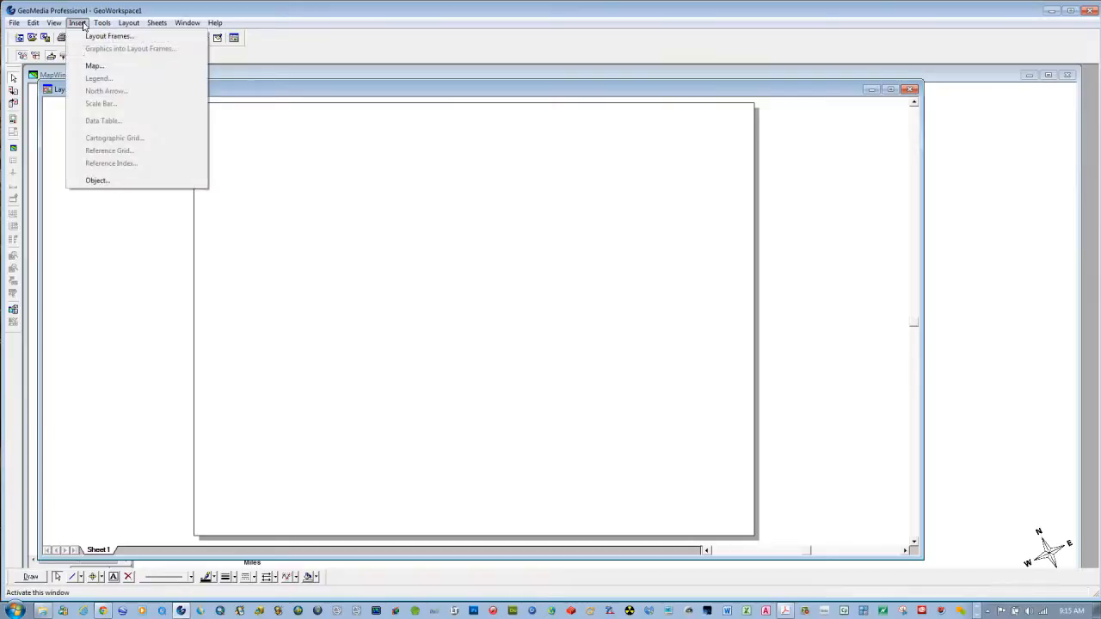
{"action": "left_click", "coordinate": [93, 67]}
{"action": "left_click", "coordinate": [612, 261]}
{"action": "left_click", "coordinate": [548, 295]}
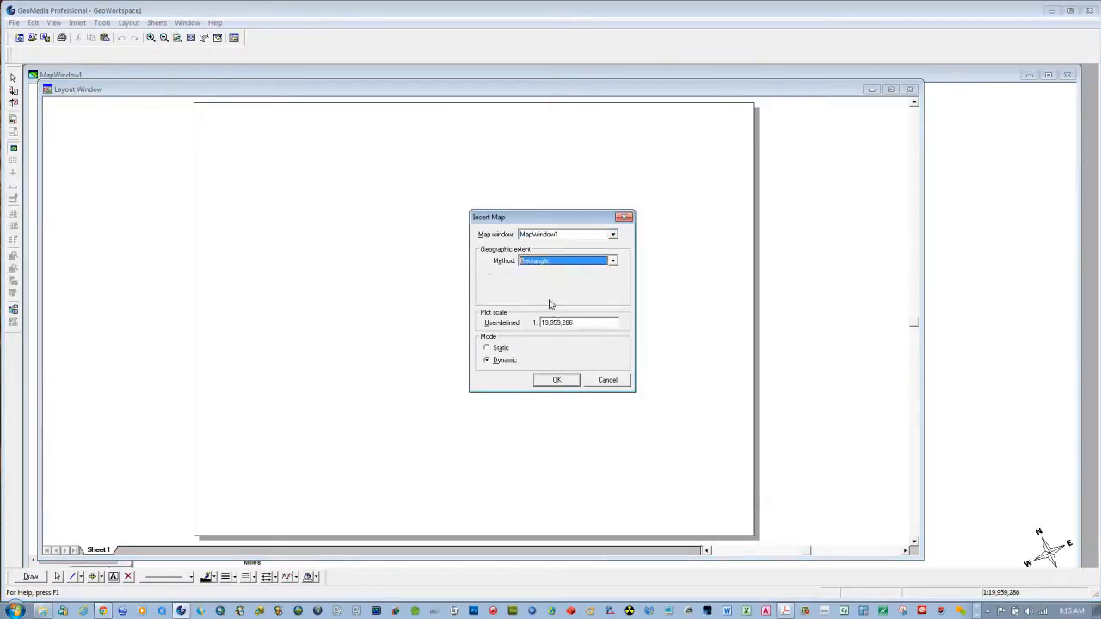
{"action": "left_click", "coordinate": [556, 380]}
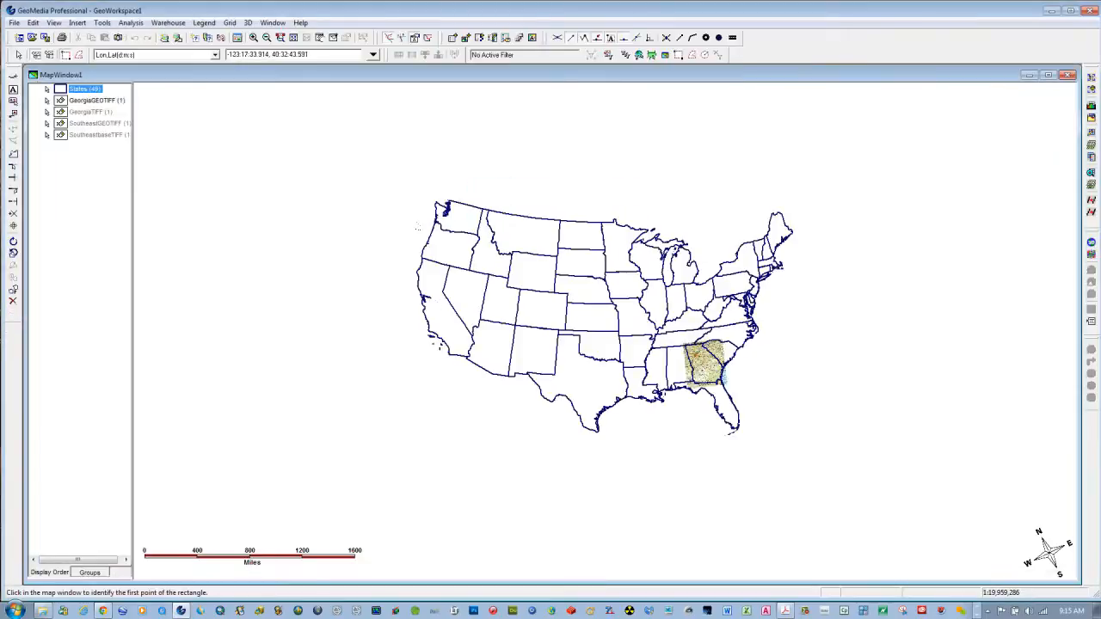
- Outline the whole United States as the map extent and place the map frame centered on the layout sheet
{"action": "left_click", "coordinate": [413, 179]}
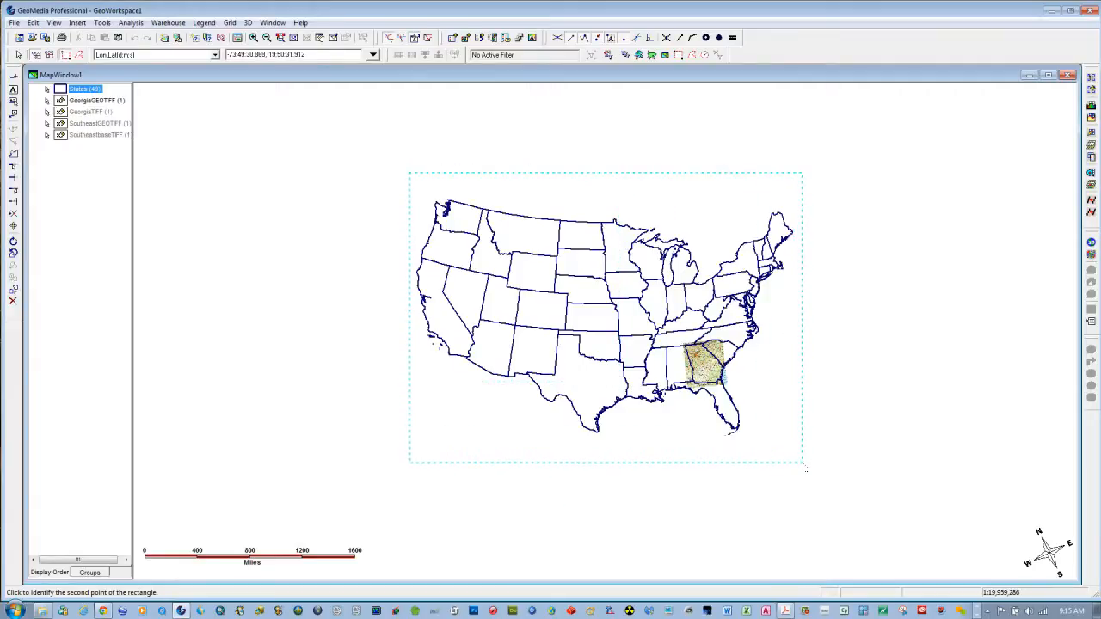
{"action": "left_click", "coordinate": [804, 465]}
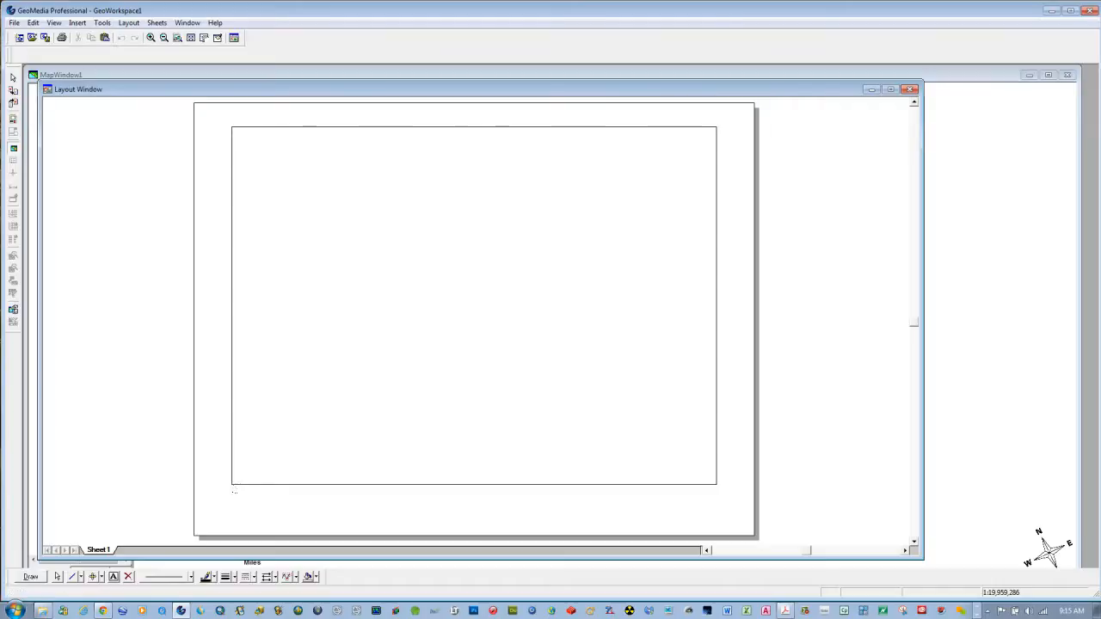
{"action": "left_click", "coordinate": [230, 484]}
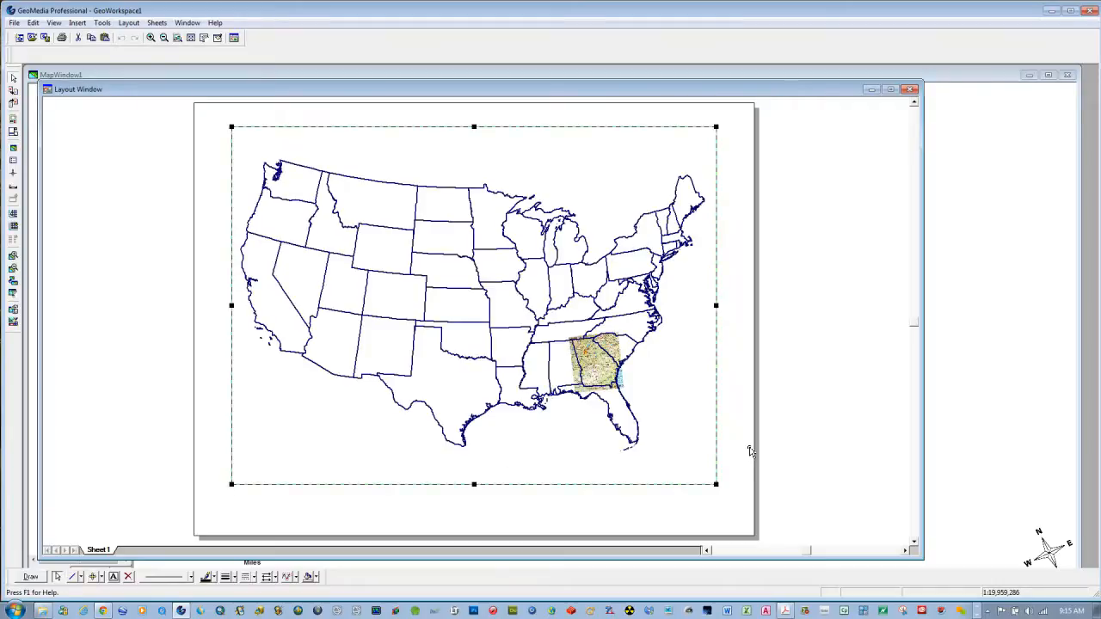
- Insert a legend with the States and GeorgiaGEOTIFF entries and place it southeast of the map
{"action": "left_click", "coordinate": [74, 25]}
{"action": "left_click", "coordinate": [103, 82]}
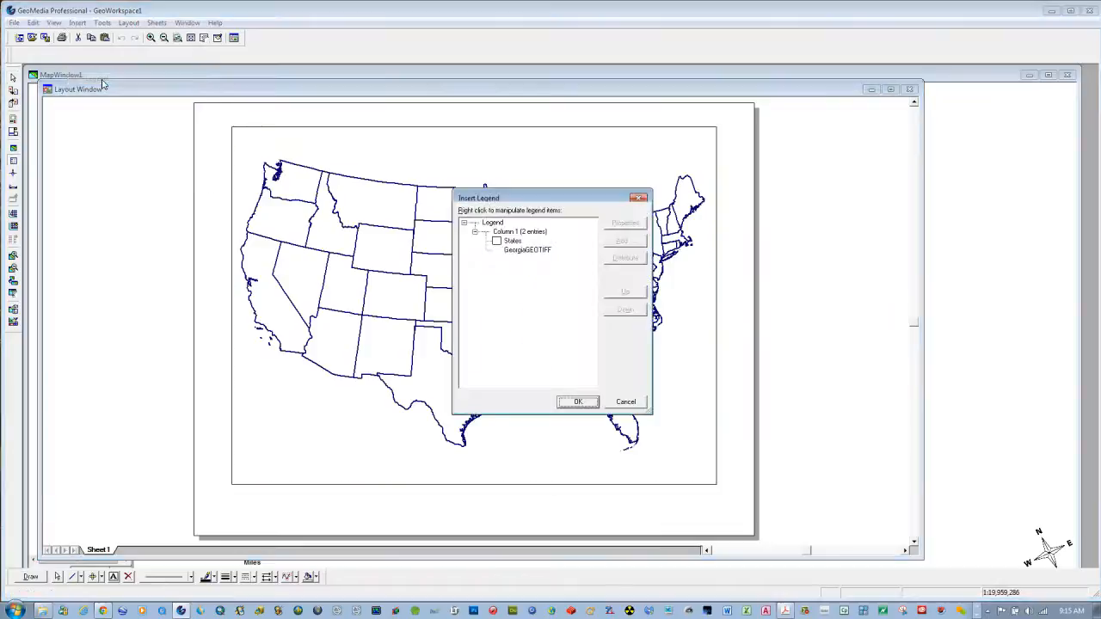
{"action": "left_click", "coordinate": [493, 222]}
{"action": "left_click", "coordinate": [578, 403]}
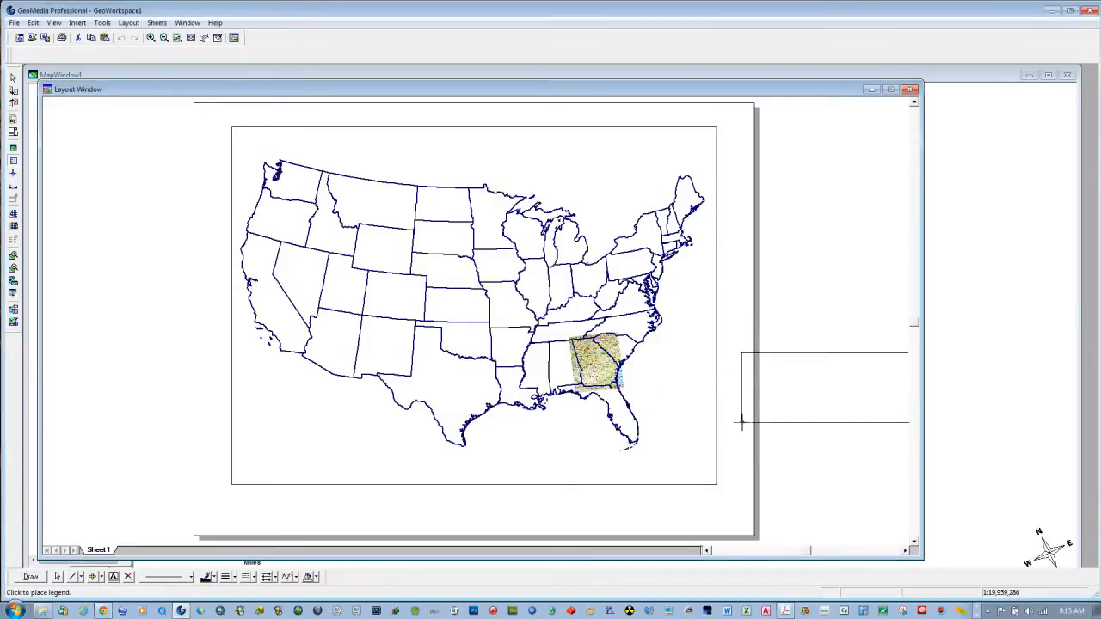
{"action": "left_click", "coordinate": [668, 450]}
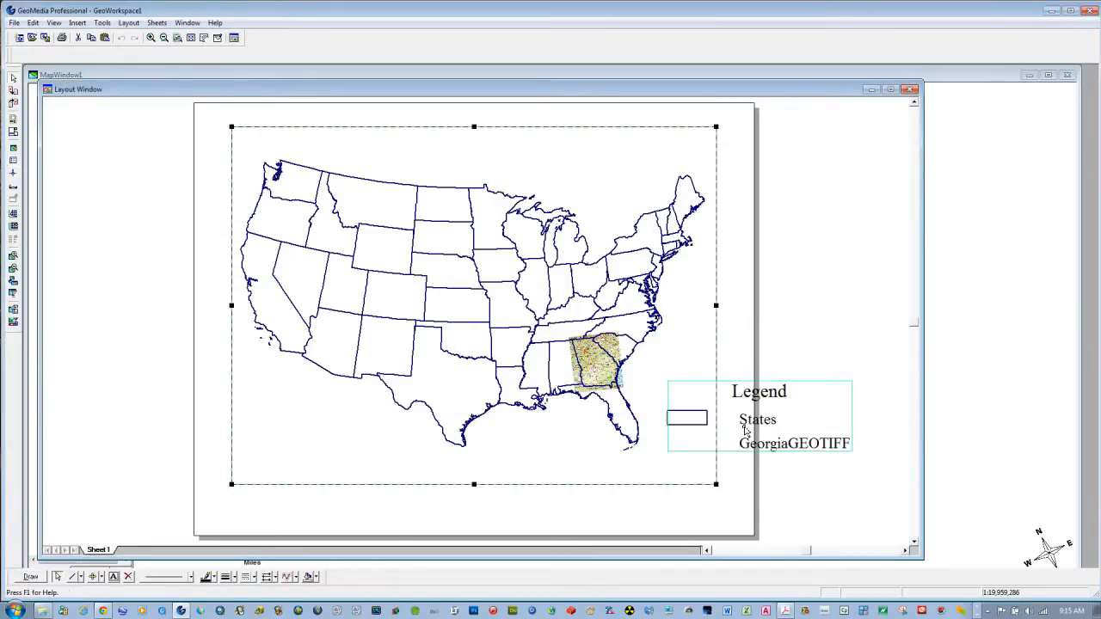
- Shrink the legend and fit it inside the lower-right corner of the map frame
{"action": "left_click", "coordinate": [850, 421]}
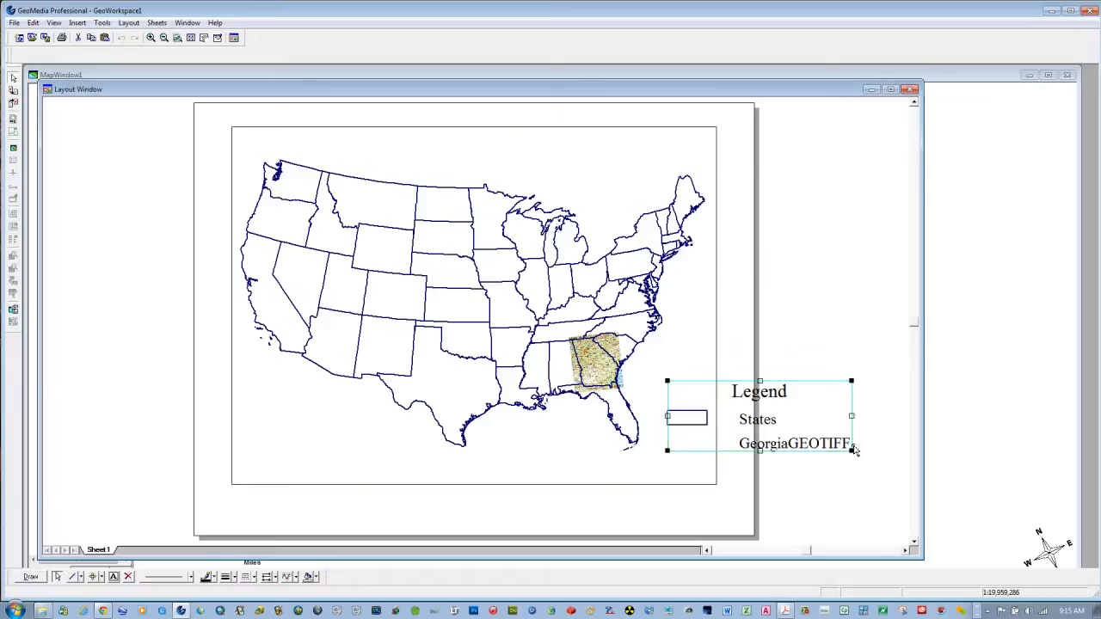
{"action": "left_click_drag", "start_coordinate": [851, 449], "coordinate": [663, 468]}
{"action": "left_click", "coordinate": [876, 435]}
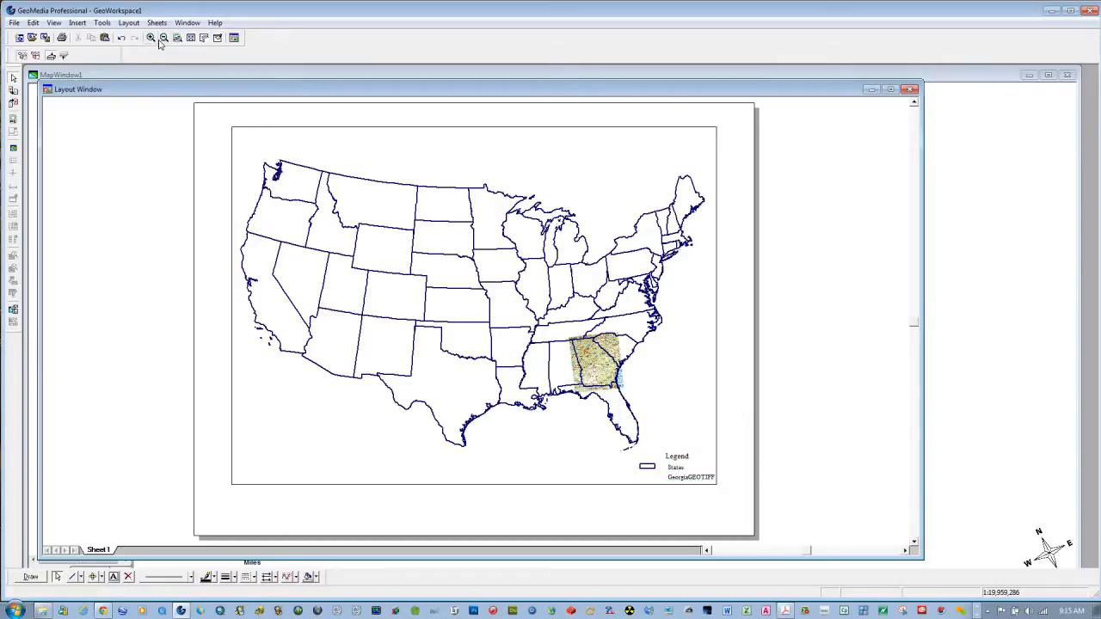
- Insert a north arrow for the layout map and place it in the map frame's lower-left corner
{"action": "left_click", "coordinate": [253, 154]}
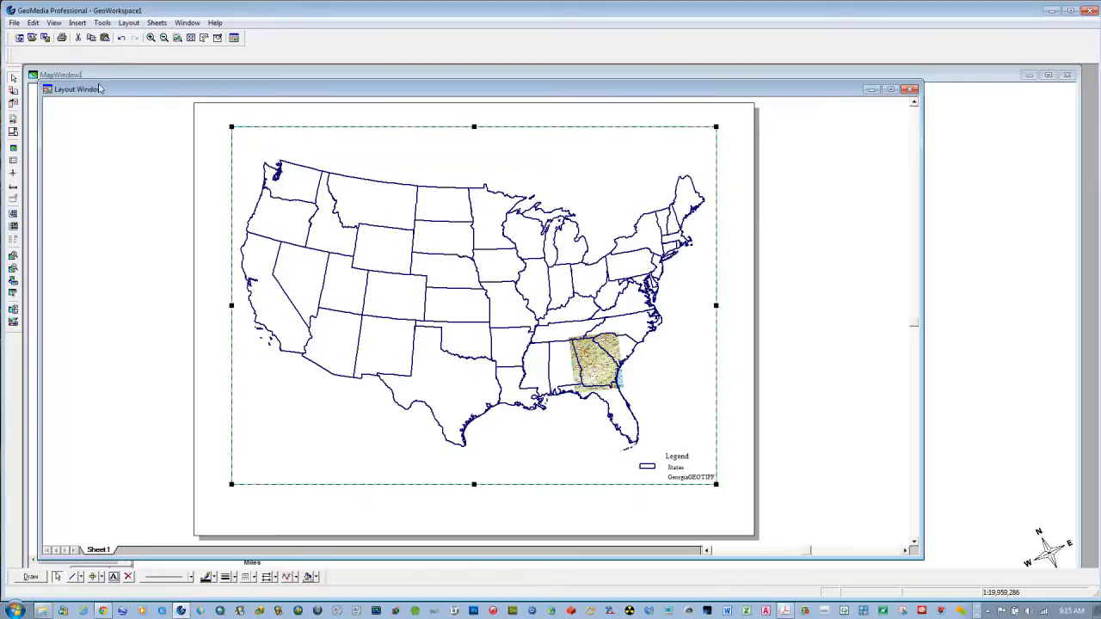
{"action": "left_click", "coordinate": [78, 23]}
{"action": "left_click", "coordinate": [97, 92]}
{"action": "left_click", "coordinate": [615, 361]}
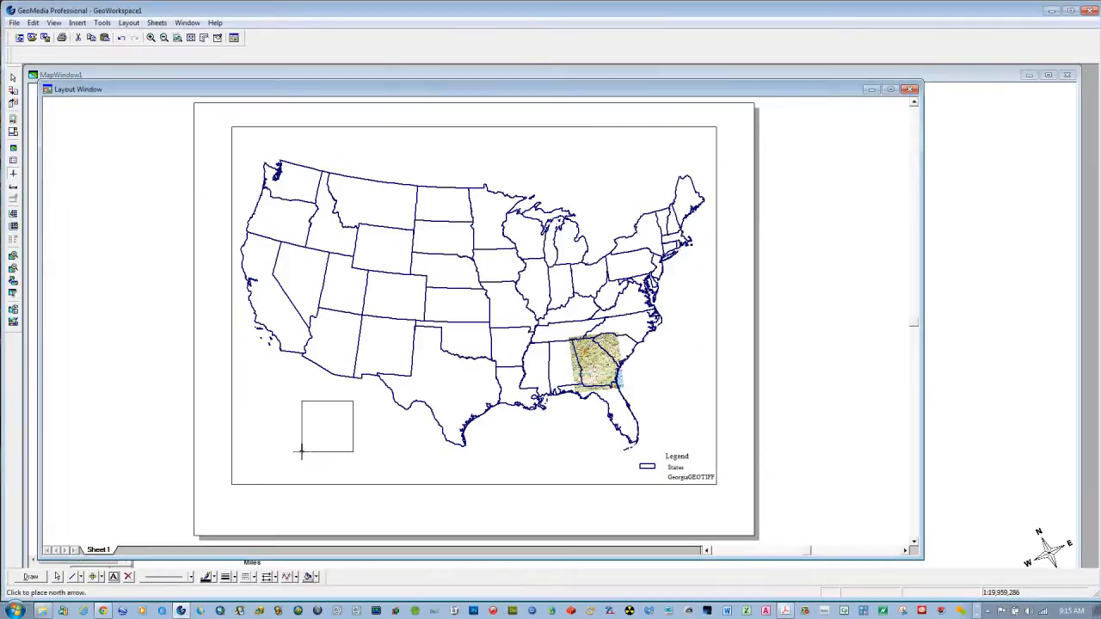
{"action": "left_click", "coordinate": [236, 482]}
- Shrink the north arrow so it sits compactly in the corner of the map frame, and deselect it
{"action": "left_click", "coordinate": [292, 429]}
{"action": "left_click_drag", "start_coordinate": [288, 431], "coordinate": [267, 453]}
{"action": "left_click", "coordinate": [341, 503]}
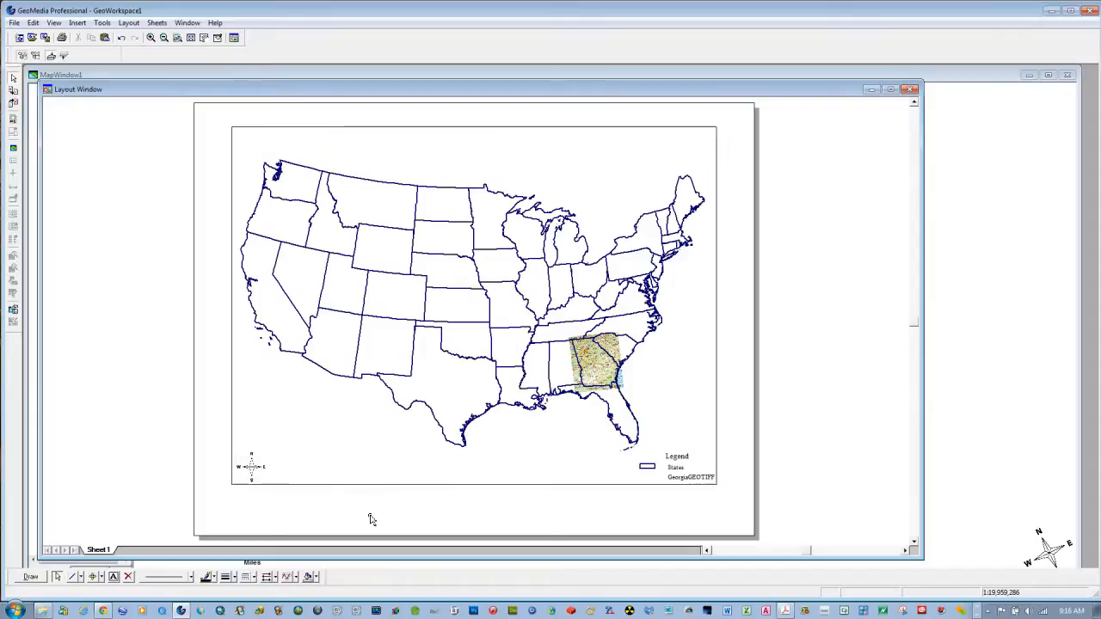
- Insert a Double Block scale bar in miles for the layout map and place it at the bottom centre of the map frame
{"action": "left_click", "coordinate": [250, 151]}
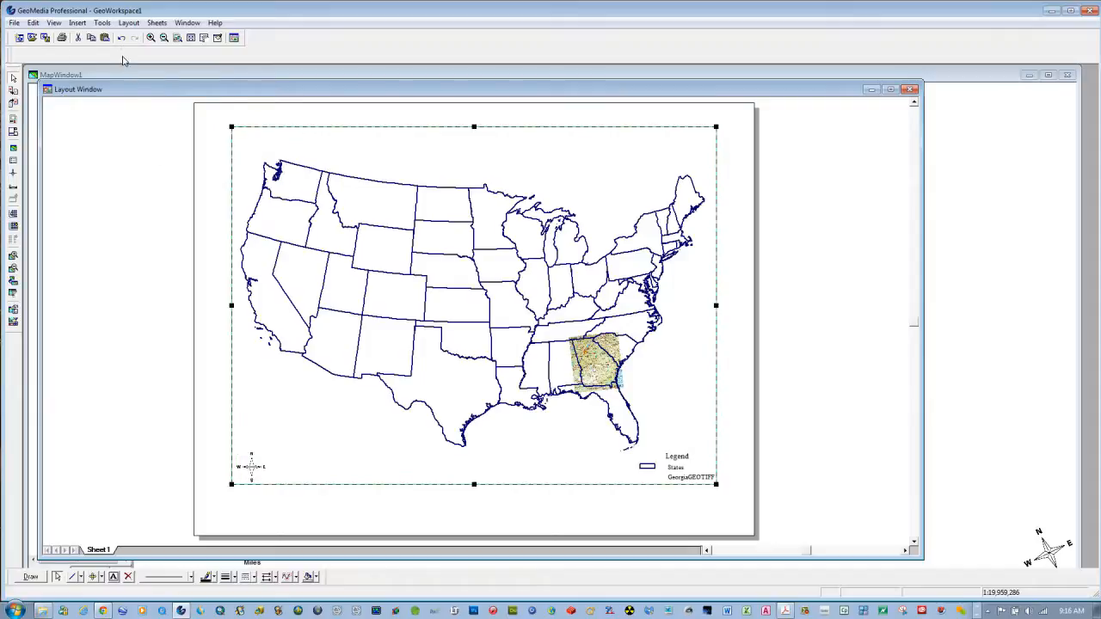
{"action": "left_click", "coordinate": [78, 22]}
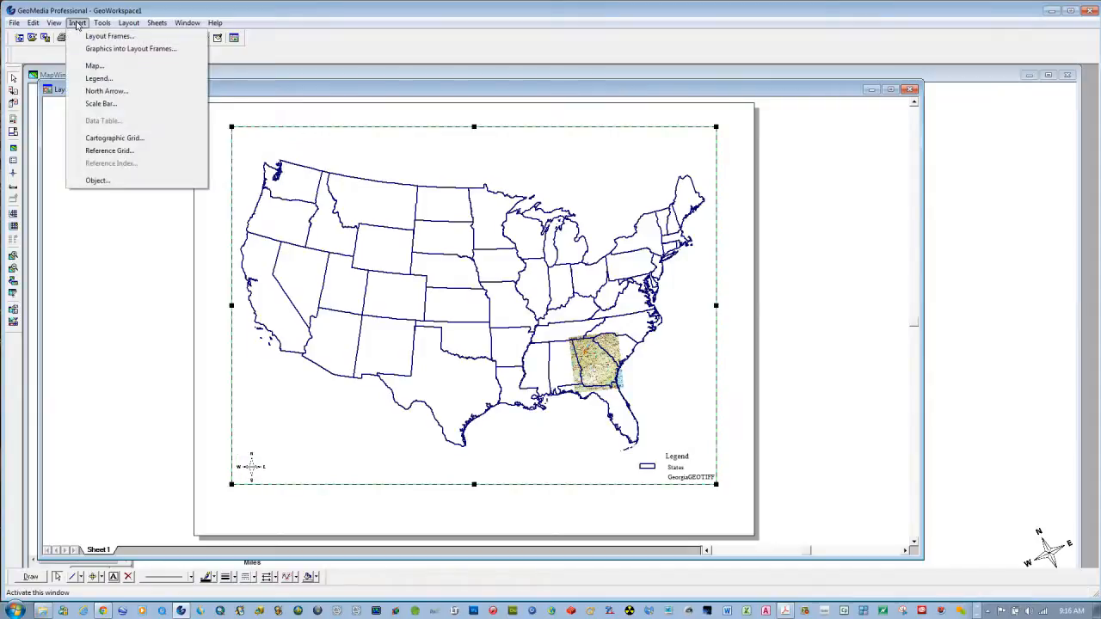
{"action": "left_click", "coordinate": [102, 104]}
{"action": "left_click", "coordinate": [583, 262]}
{"action": "left_click", "coordinate": [567, 279]}
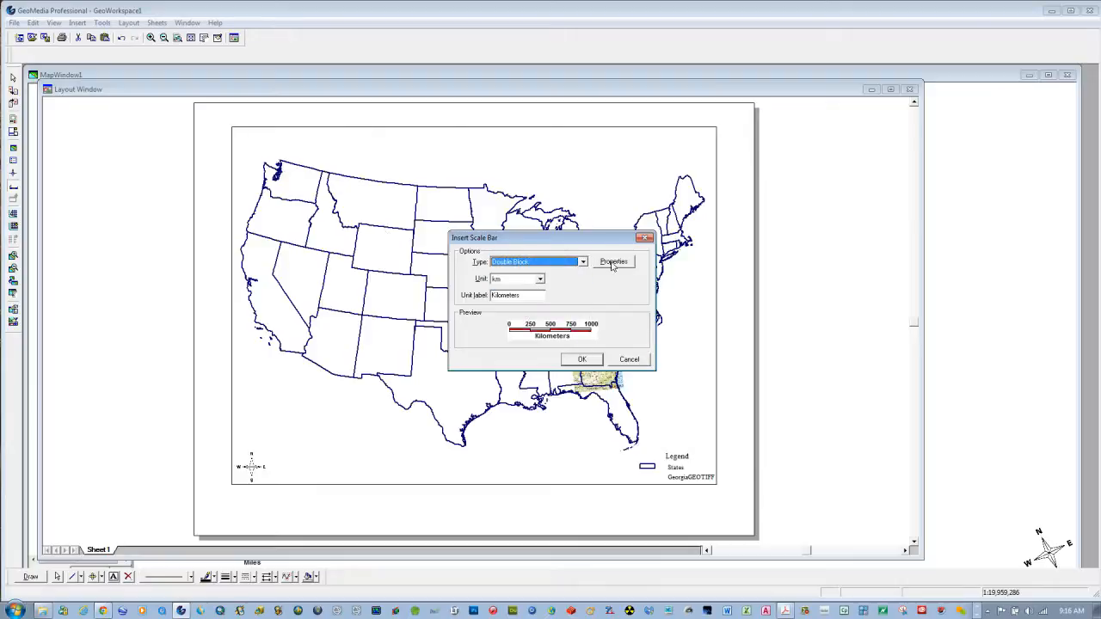
{"action": "left_click", "coordinate": [540, 280]}
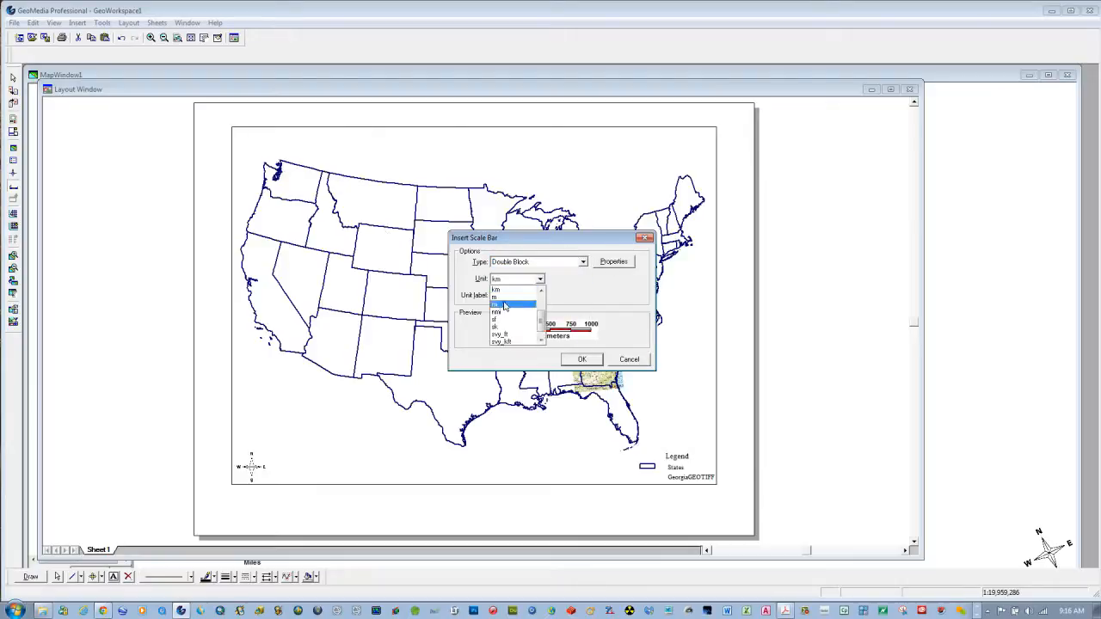
{"action": "left_click", "coordinate": [502, 305]}
{"action": "left_click", "coordinate": [582, 359]}
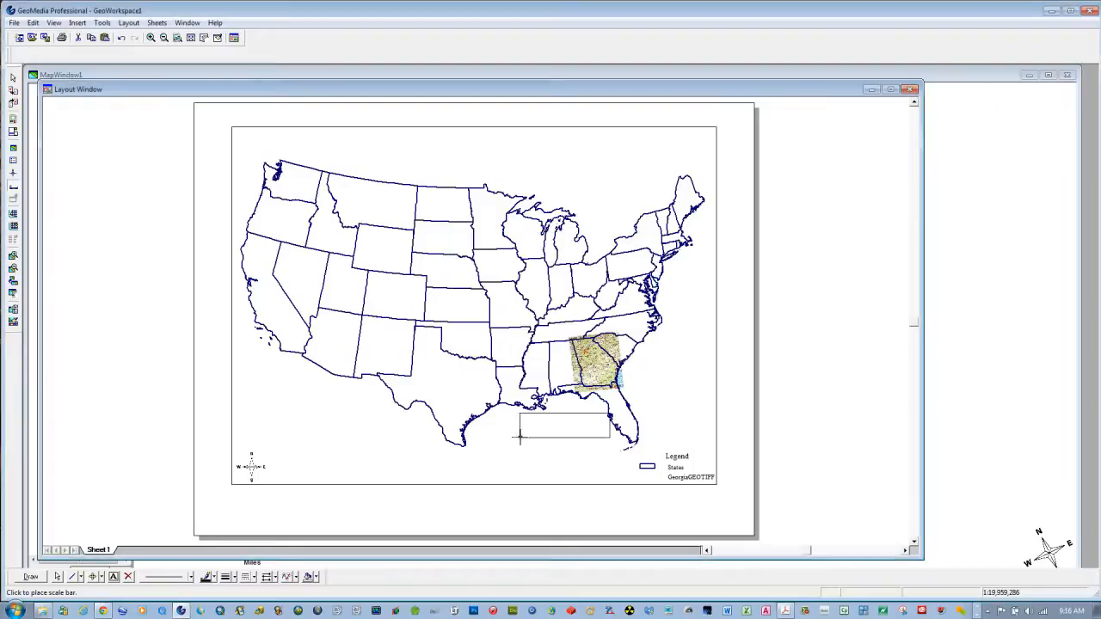
{"action": "left_click", "coordinate": [439, 481]}
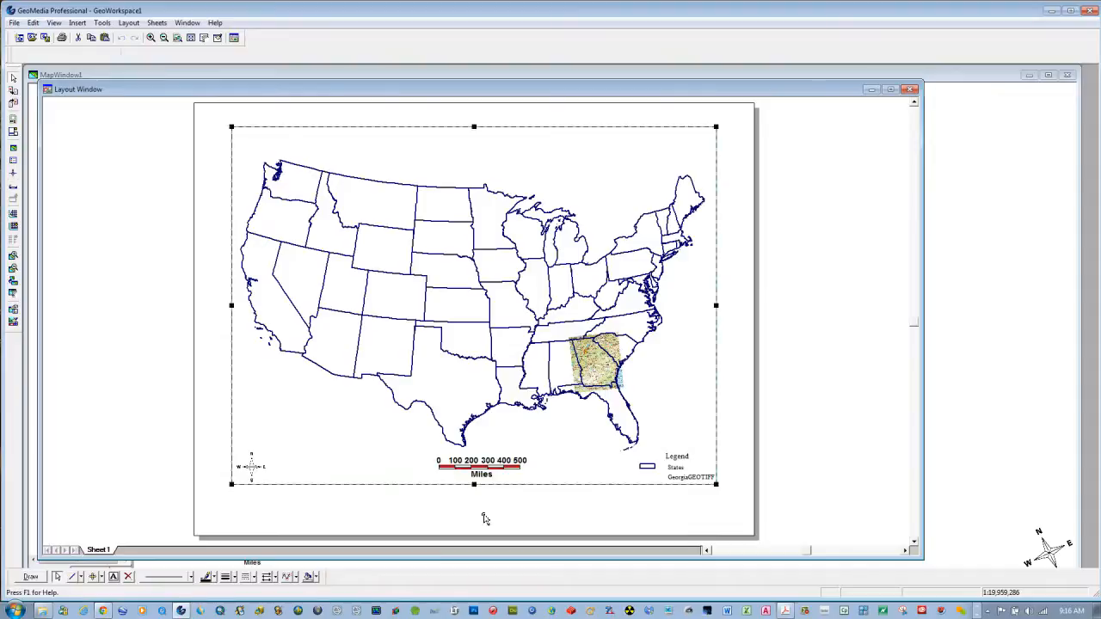
{"action": "left_click", "coordinate": [501, 478]}
{"action": "left_click", "coordinate": [527, 486]}
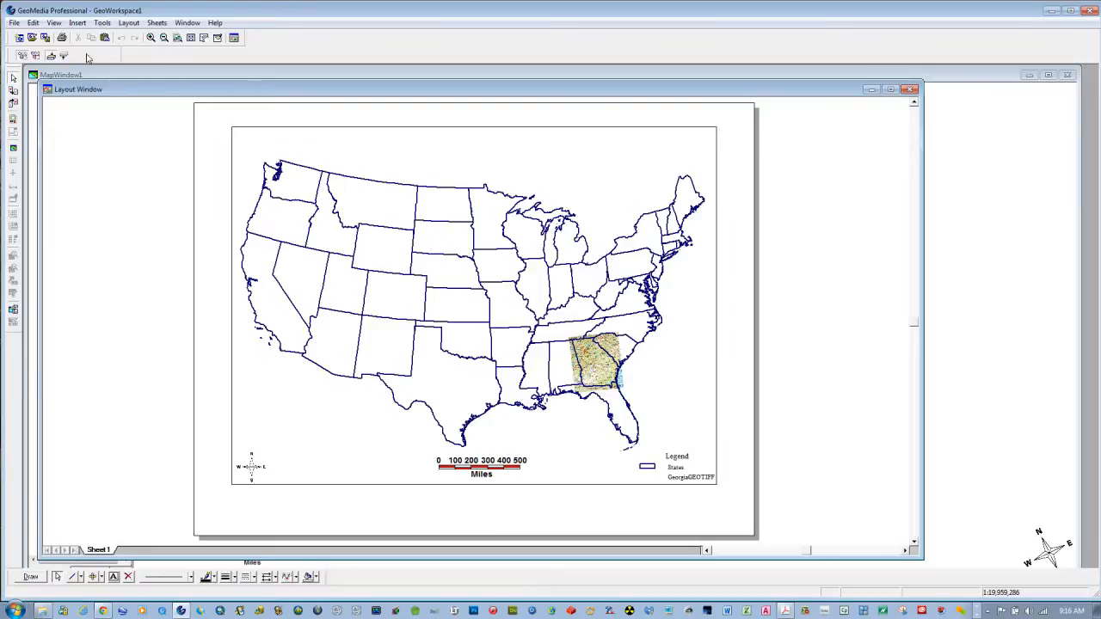
- Add the title text "Georgia GeoTiff" in 20 pt Arial below the map frame
{"action": "left_click", "coordinate": [112, 577]}
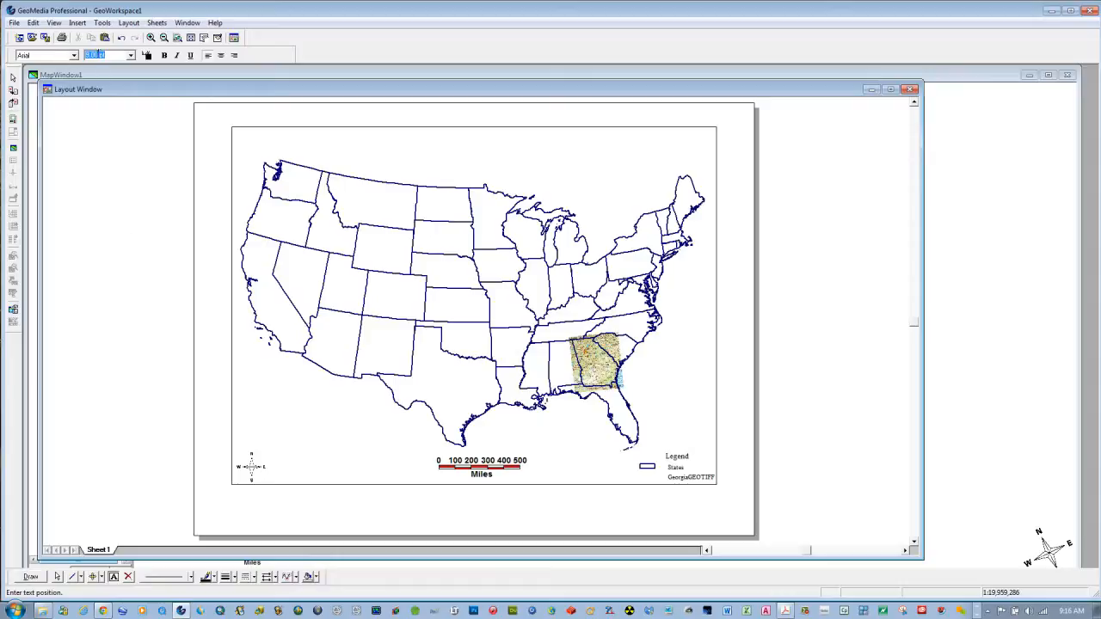
{"action": "left_click", "coordinate": [130, 55]}
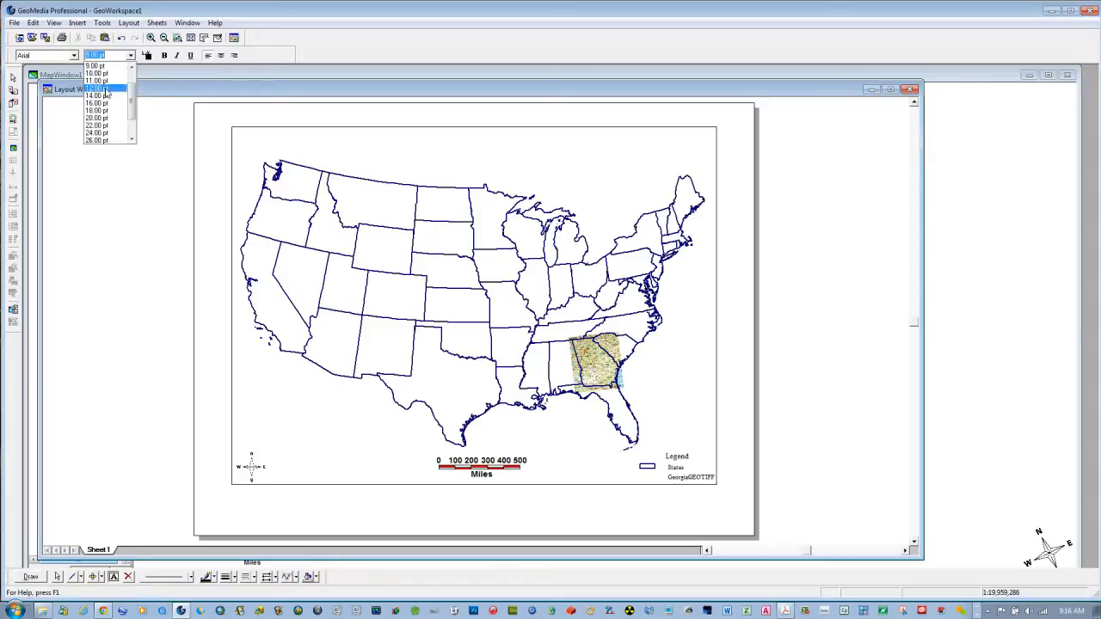
{"action": "left_click", "coordinate": [97, 119]}
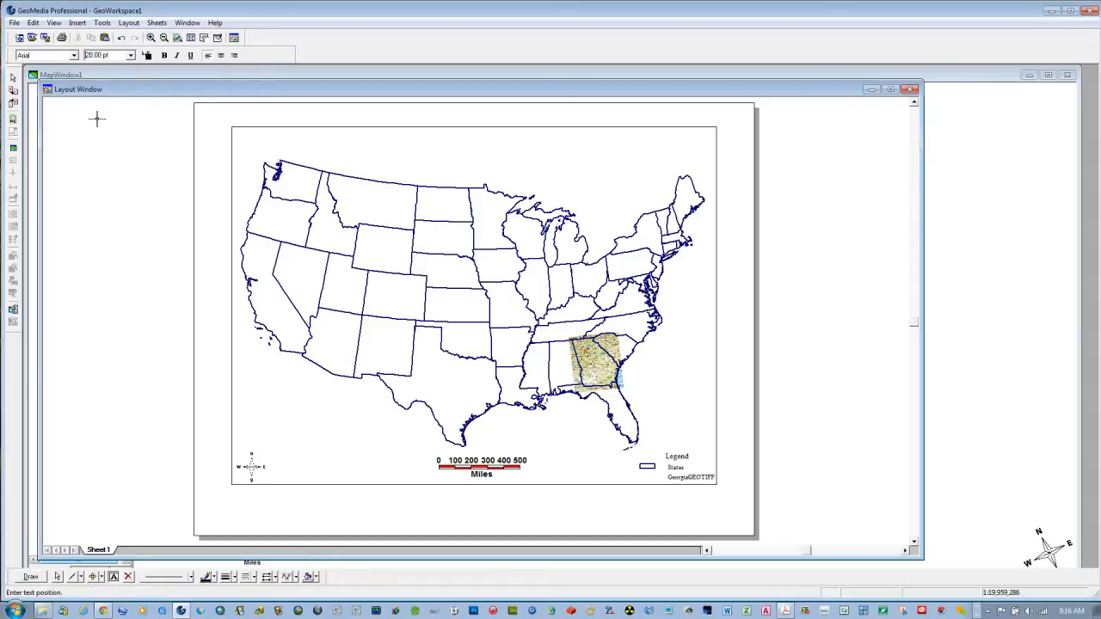
{"action": "left_click", "coordinate": [407, 511]}
{"action": "type", "text": "Georgia"}
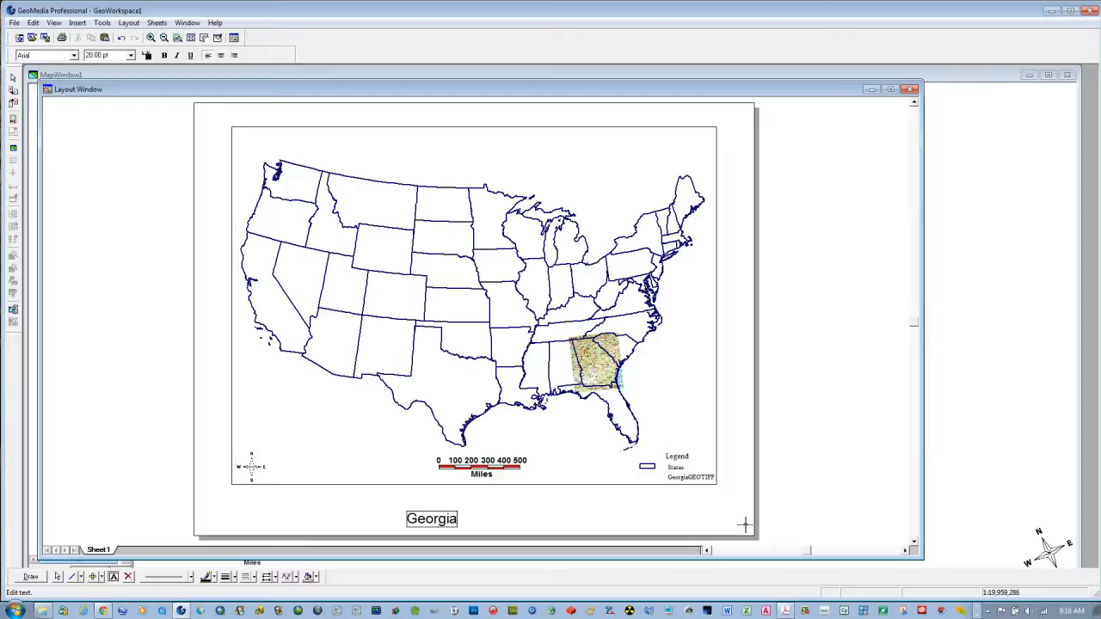
{"action": "type", "text": " GeoTiff"}
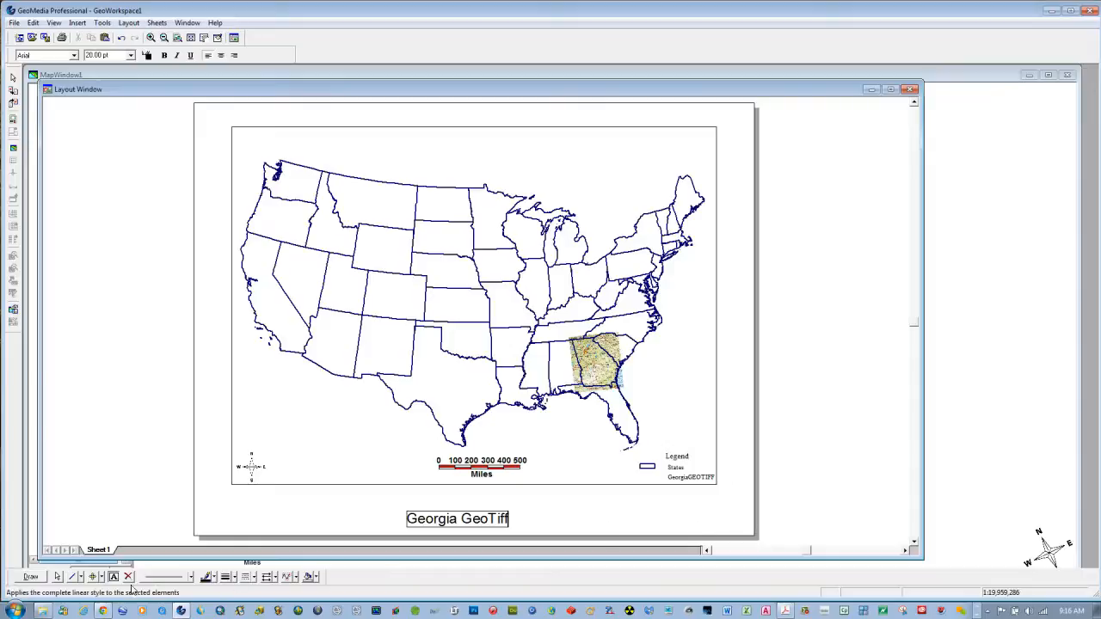
{"action": "left_click", "coordinate": [58, 576]}
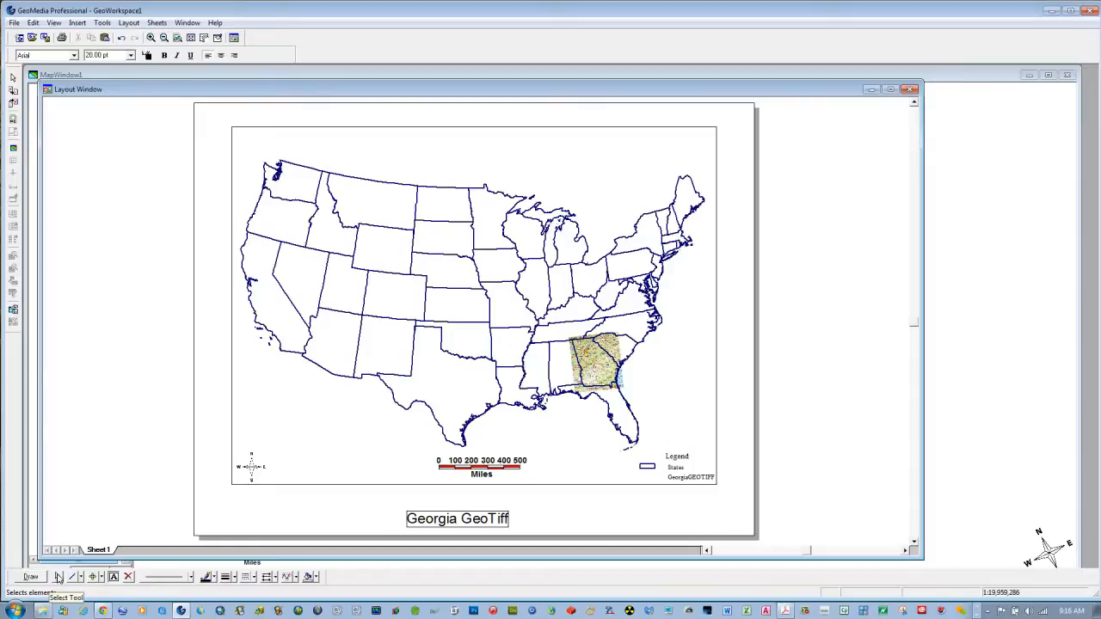
- Move the title closer to the map frame and centre it beneath the scale bar, leaving it deselected
{"action": "left_click", "coordinate": [472, 525]}
{"action": "left_click_drag", "start_coordinate": [473, 525], "coordinate": [491, 502]}
{"action": "left_click", "coordinate": [569, 521]}
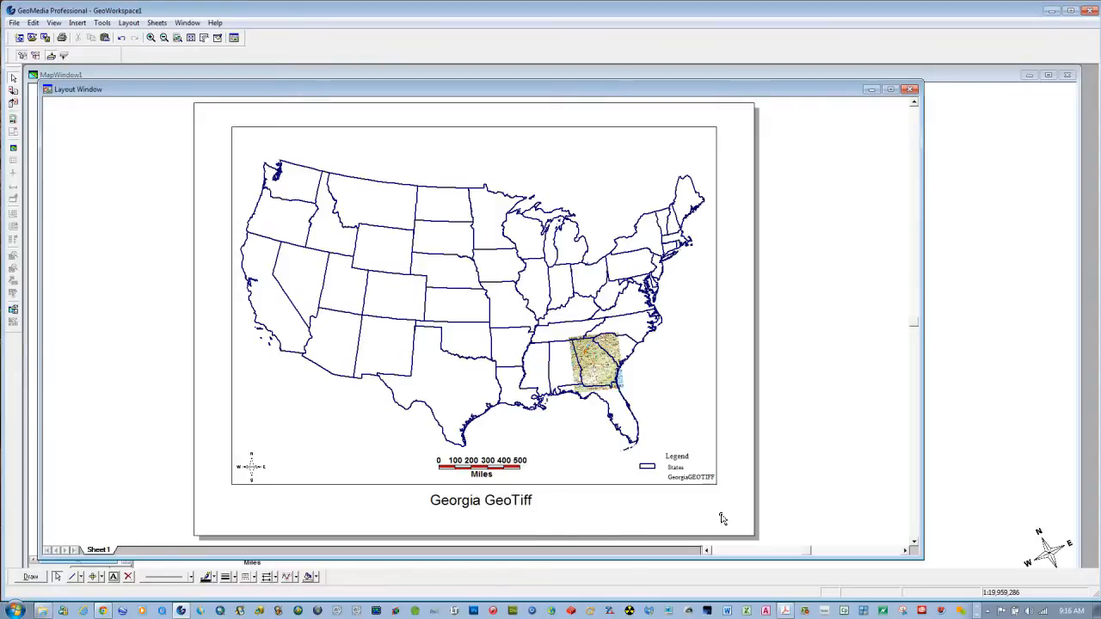
- Add the author's full name as 7 pt Arial text below the lower-right corner of the map frame
{"action": "left_click", "coordinate": [112, 576]}
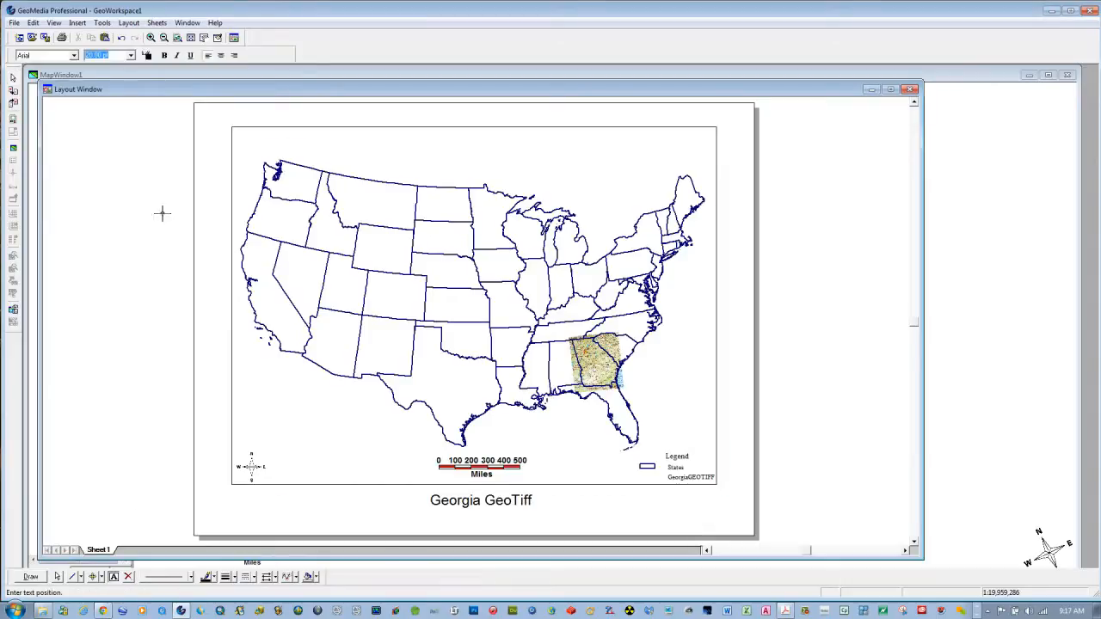
{"action": "left_click", "coordinate": [130, 55]}
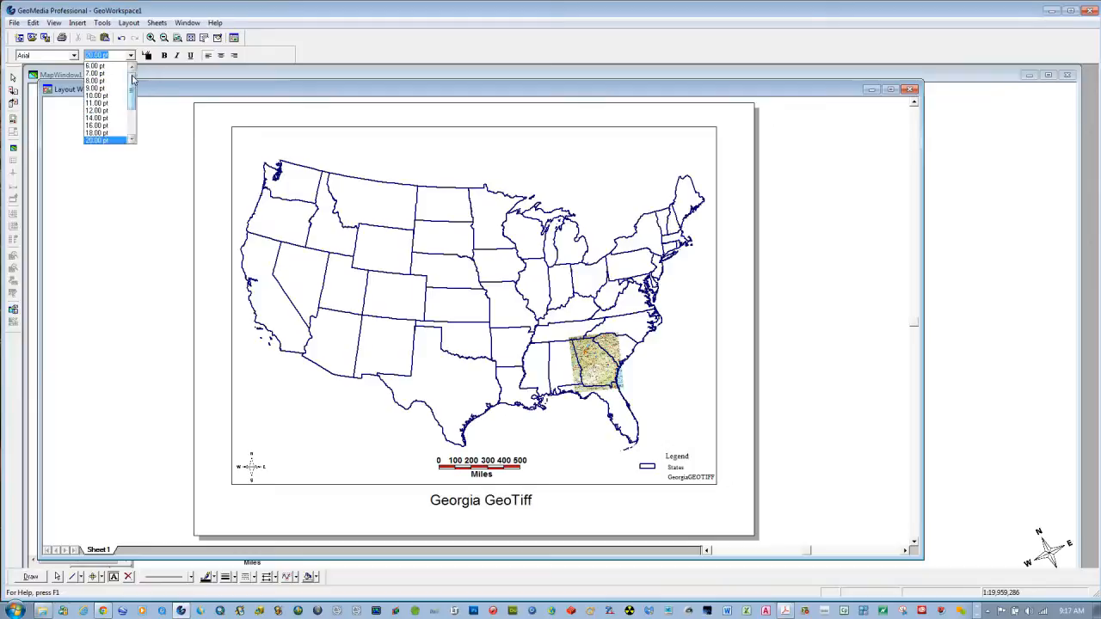
{"action": "left_click", "coordinate": [96, 74]}
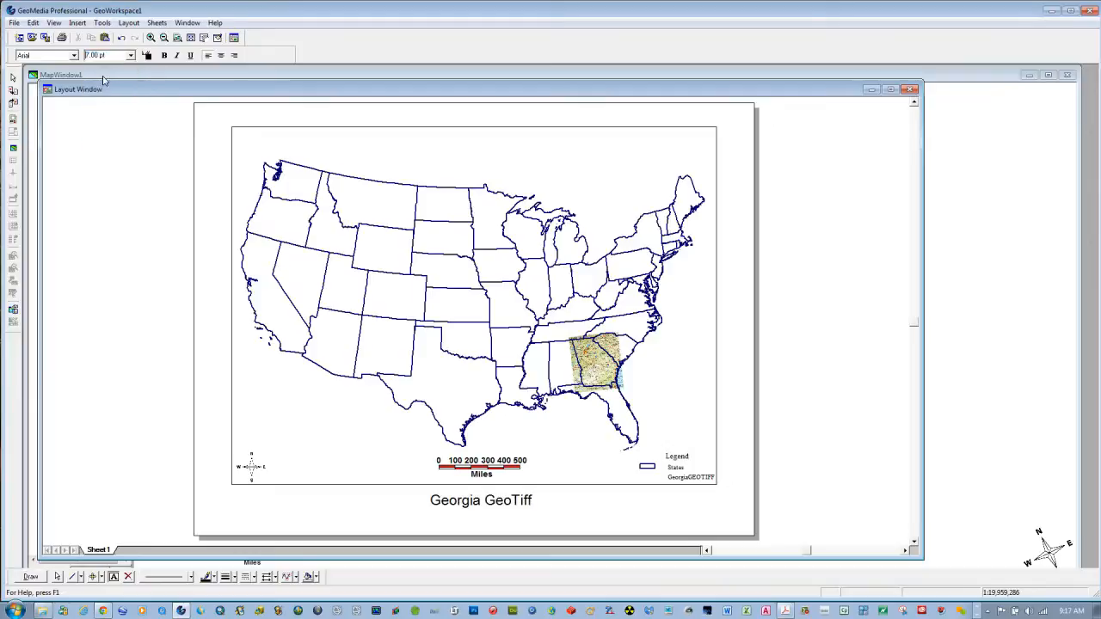
{"action": "left_click", "coordinate": [660, 492]}
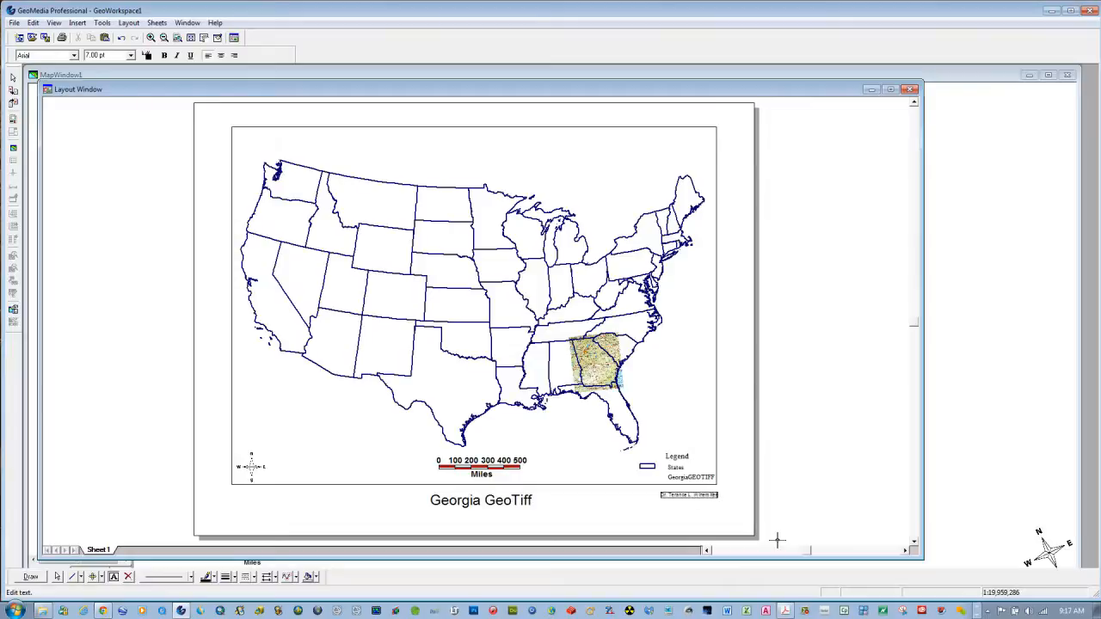
{"action": "left_click", "coordinate": [57, 576]}
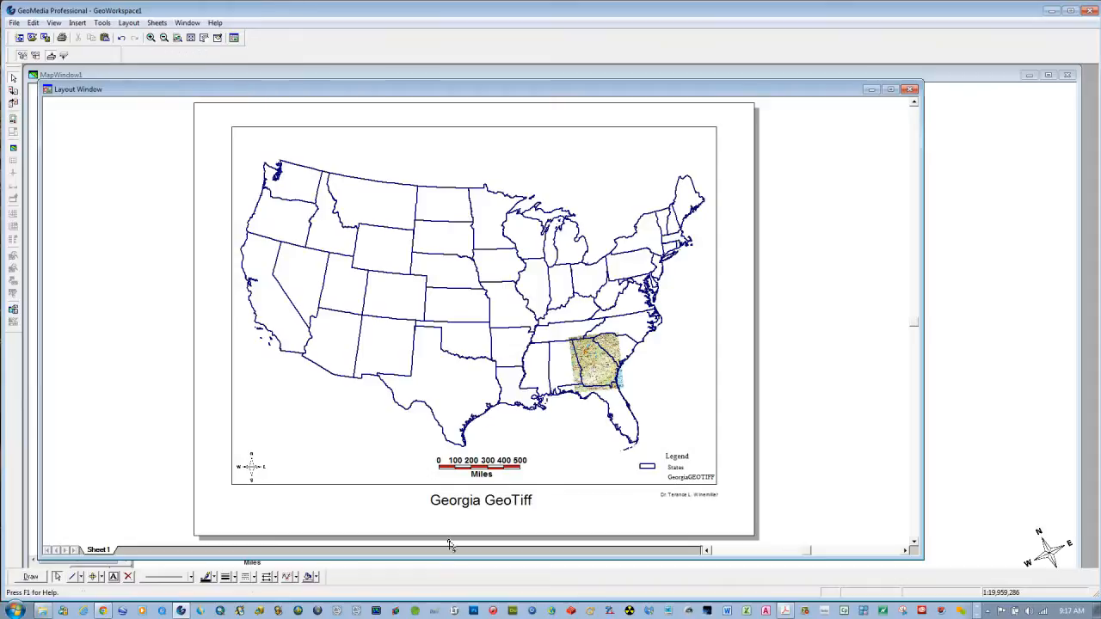
- Move the author's name up against the frame's bottom edge, aligned with its right border
{"action": "left_click", "coordinate": [151, 37]}
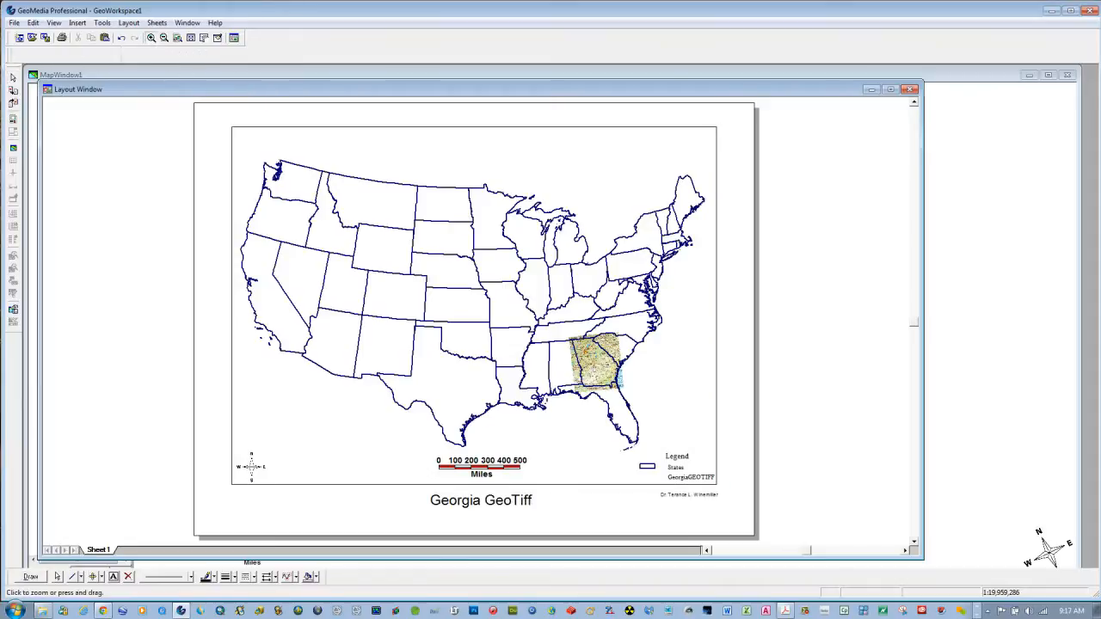
{"action": "left_click_drag", "start_coordinate": [611, 432], "coordinate": [712, 526]}
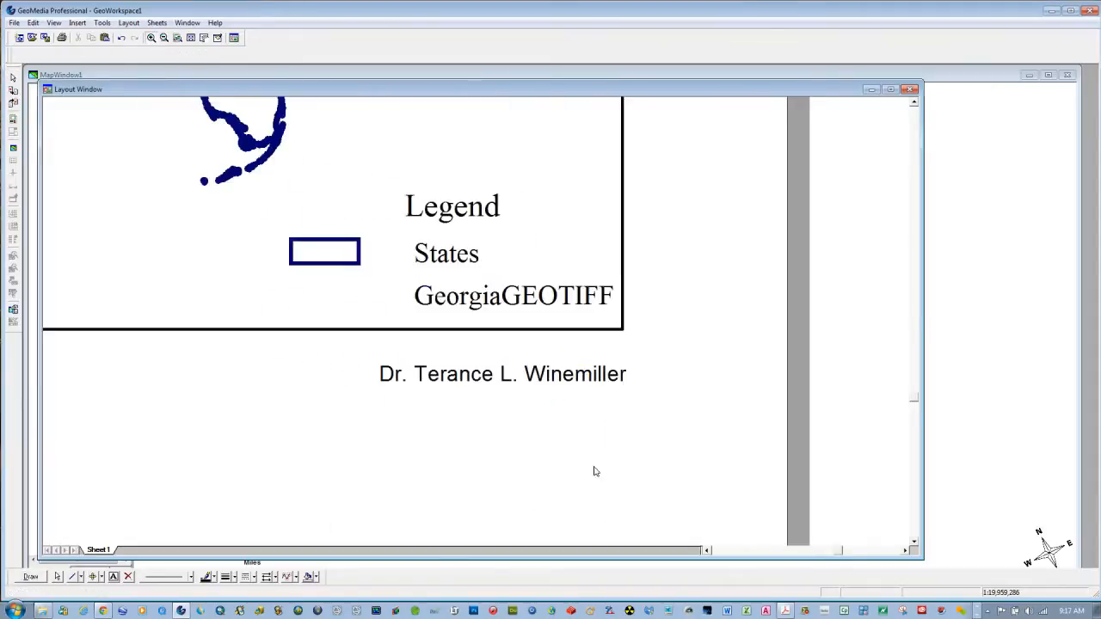
{"action": "left_click", "coordinate": [502, 374]}
{"action": "left_click_drag", "start_coordinate": [492, 373], "coordinate": [490, 342]}
{"action": "left_click", "coordinate": [528, 423]}
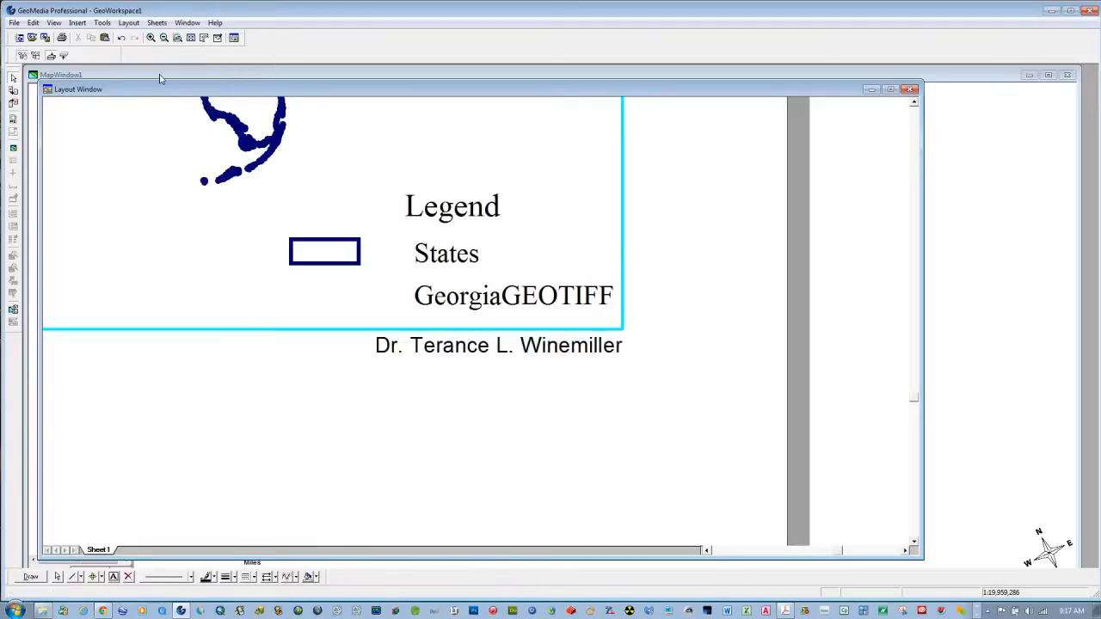
{"action": "left_click", "coordinate": [190, 38]}
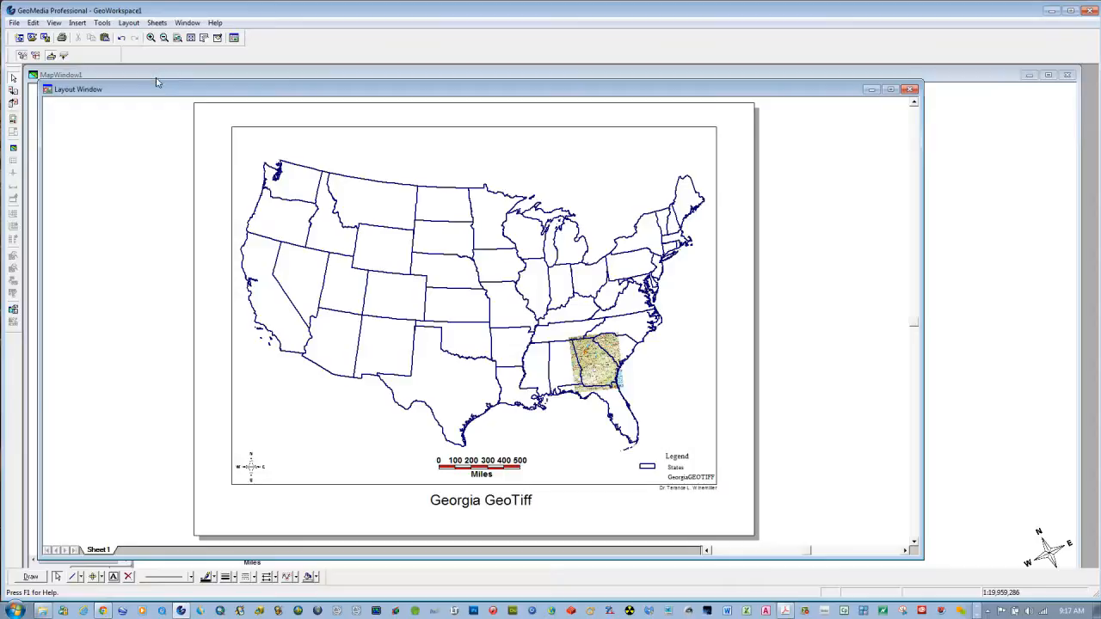
- Close the layout window, fit all displayed features in the map window, and show the layout window again
{"action": "left_click", "coordinate": [912, 89]}
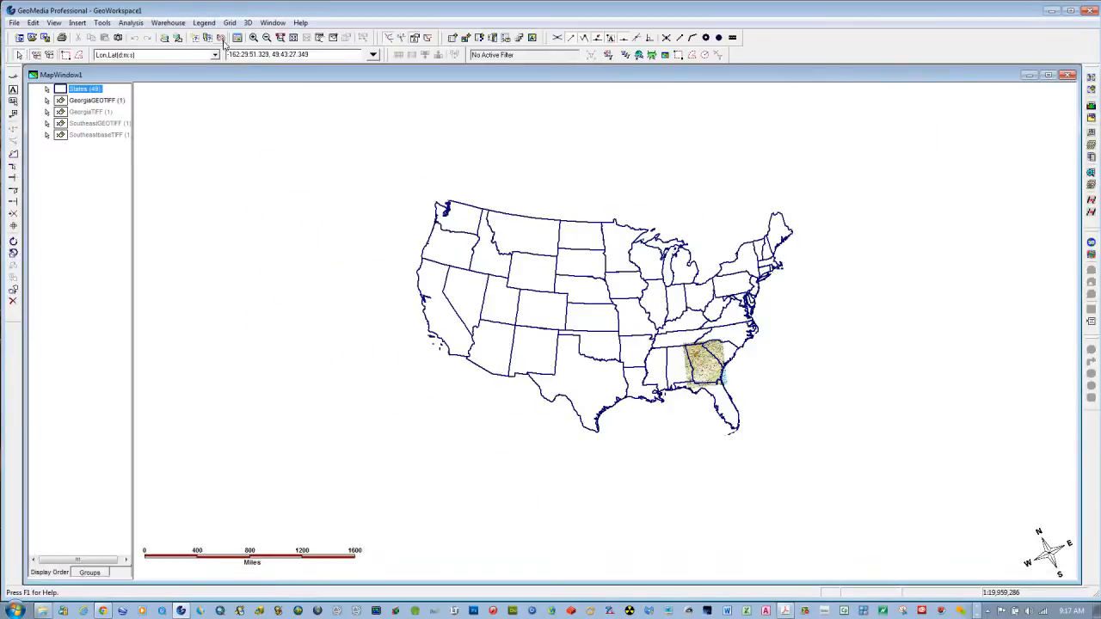
{"action": "left_click", "coordinate": [293, 38]}
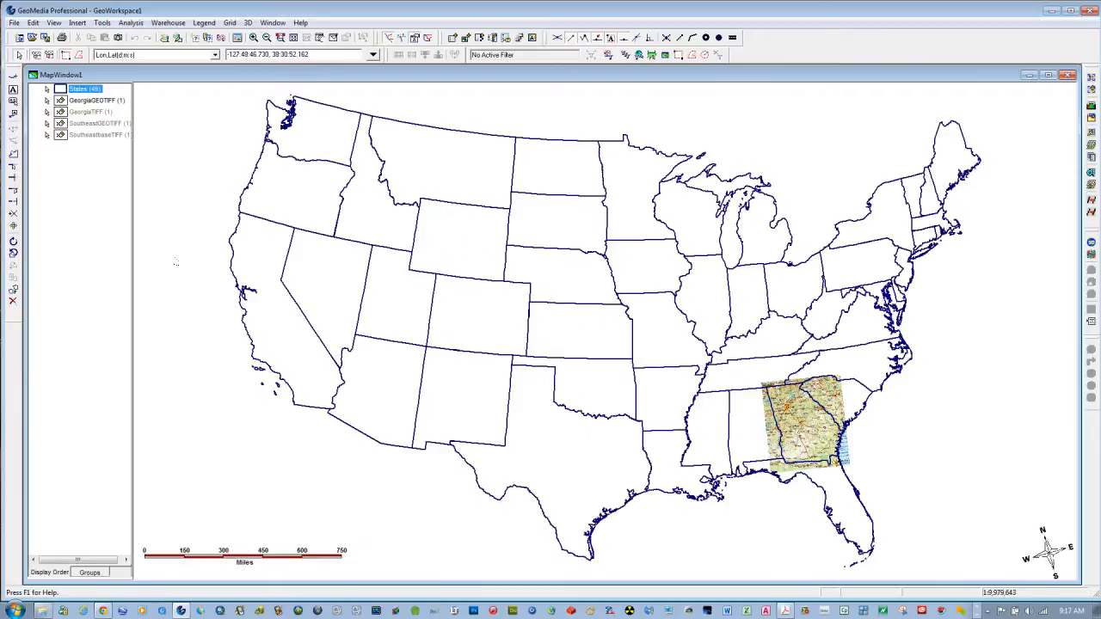
{"action": "left_click", "coordinate": [284, 25]}
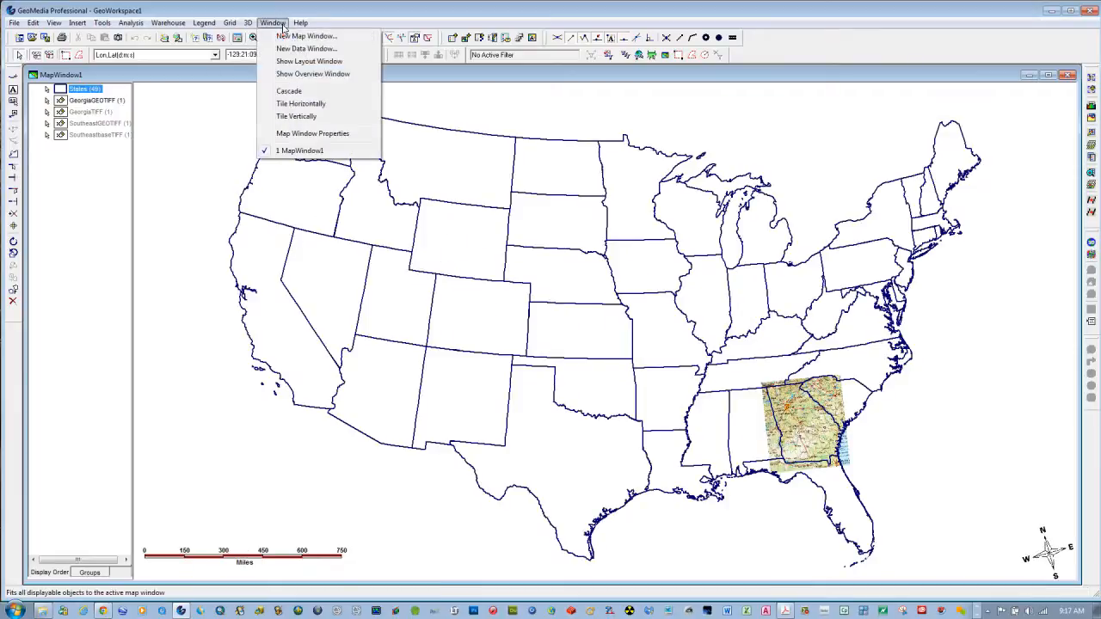
{"action": "left_click", "coordinate": [292, 62]}
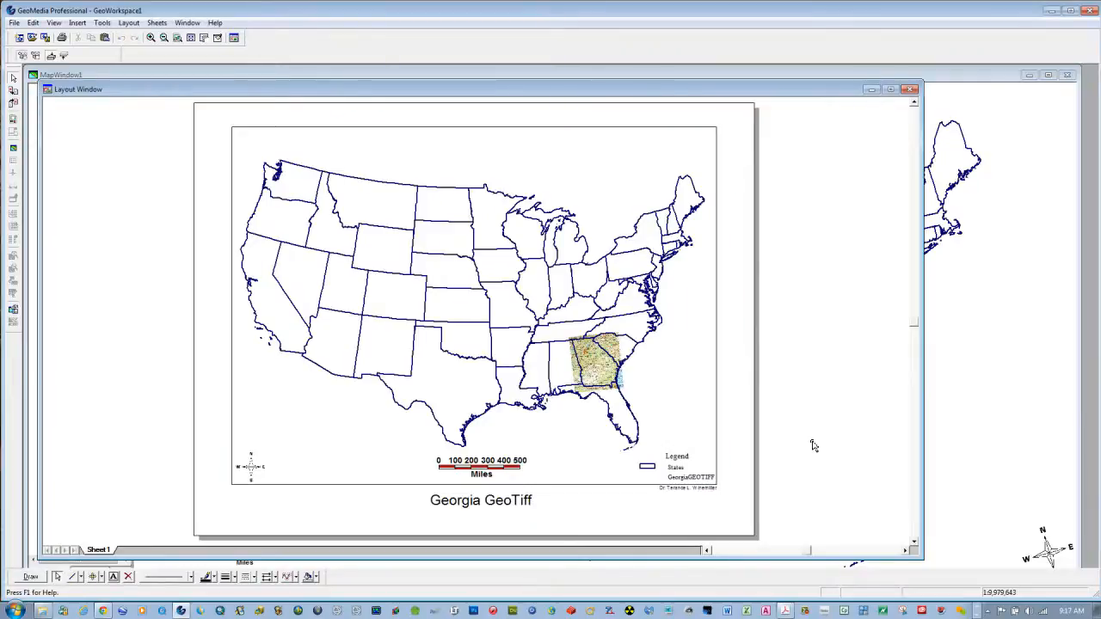
- Review the layout map frame's geometry and content properties, including its static or dynamic mode, without changing them
{"action": "left_click", "coordinate": [271, 427]}
{"action": "right_click", "coordinate": [271, 429]}
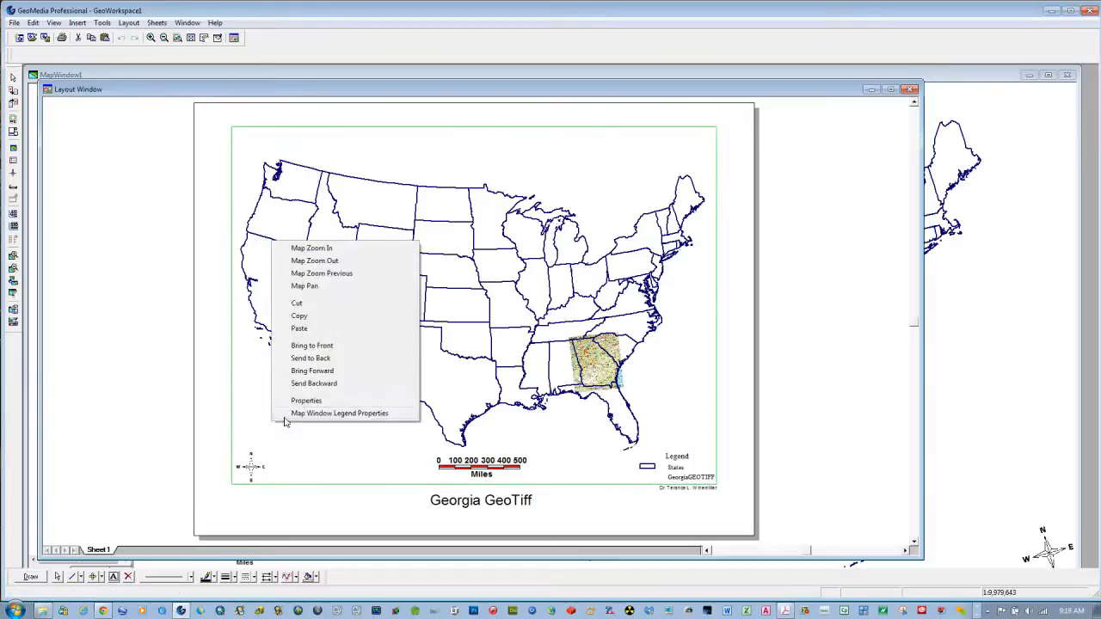
{"action": "left_click", "coordinate": [303, 401]}
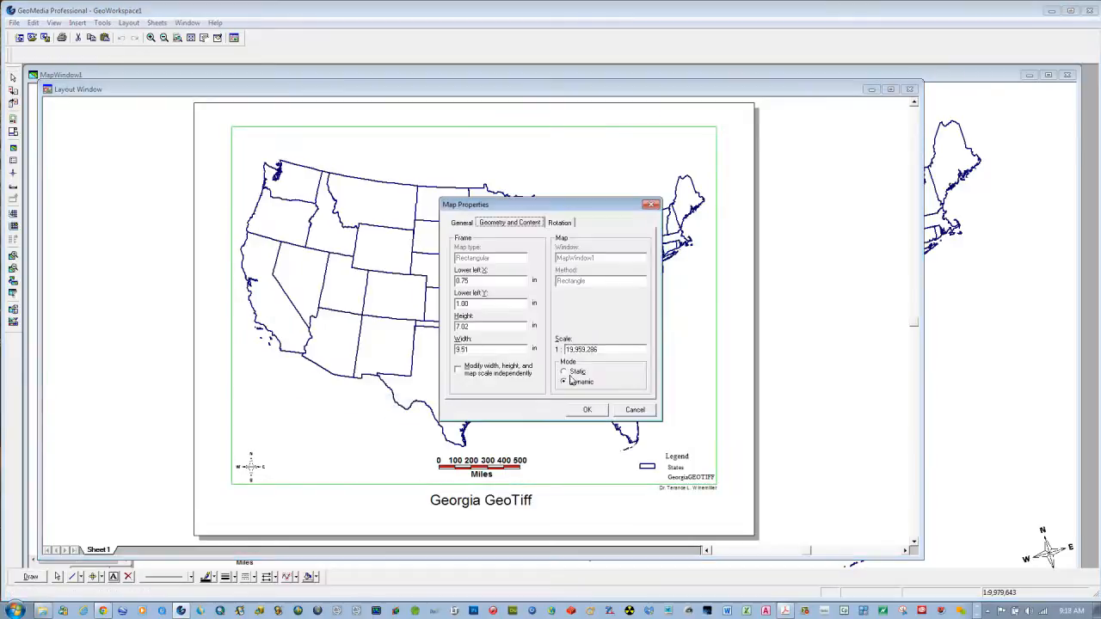
{"action": "left_click", "coordinate": [633, 410]}
{"action": "left_click", "coordinate": [802, 423]}
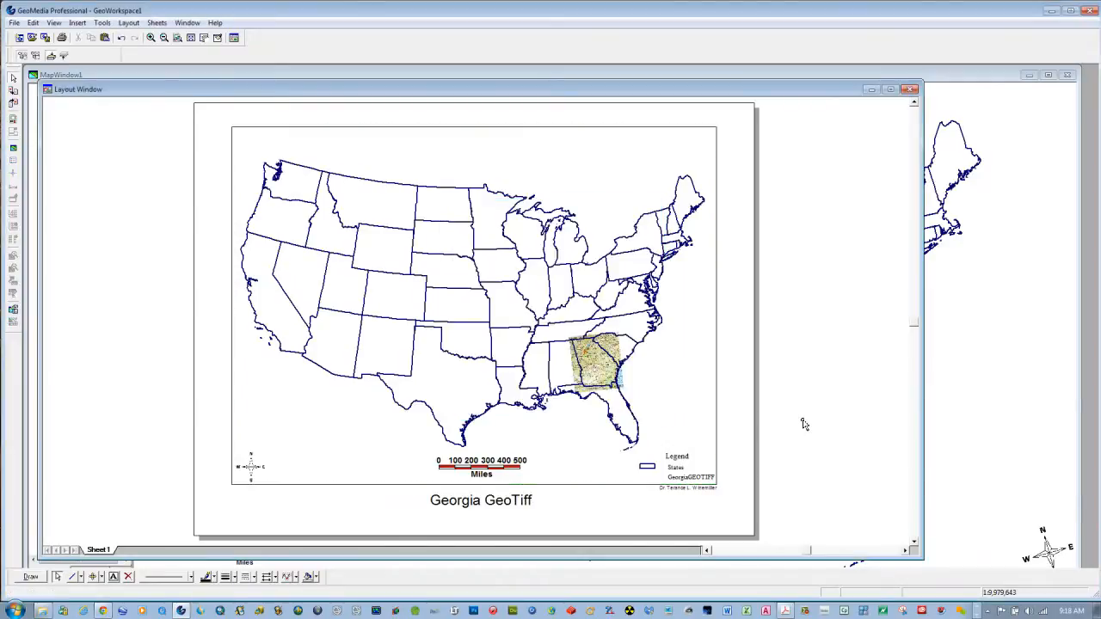
- Insert a second layout sheet and copy all layout elements from Sheet1 onto it
{"action": "right_click", "coordinate": [105, 551]}
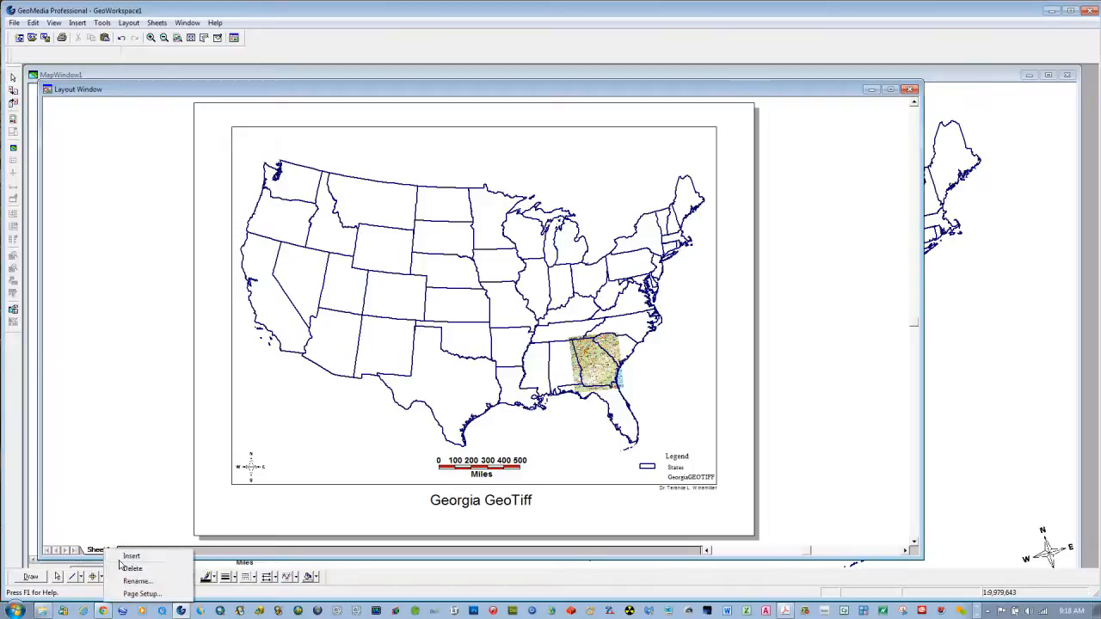
{"action": "left_click", "coordinate": [130, 557]}
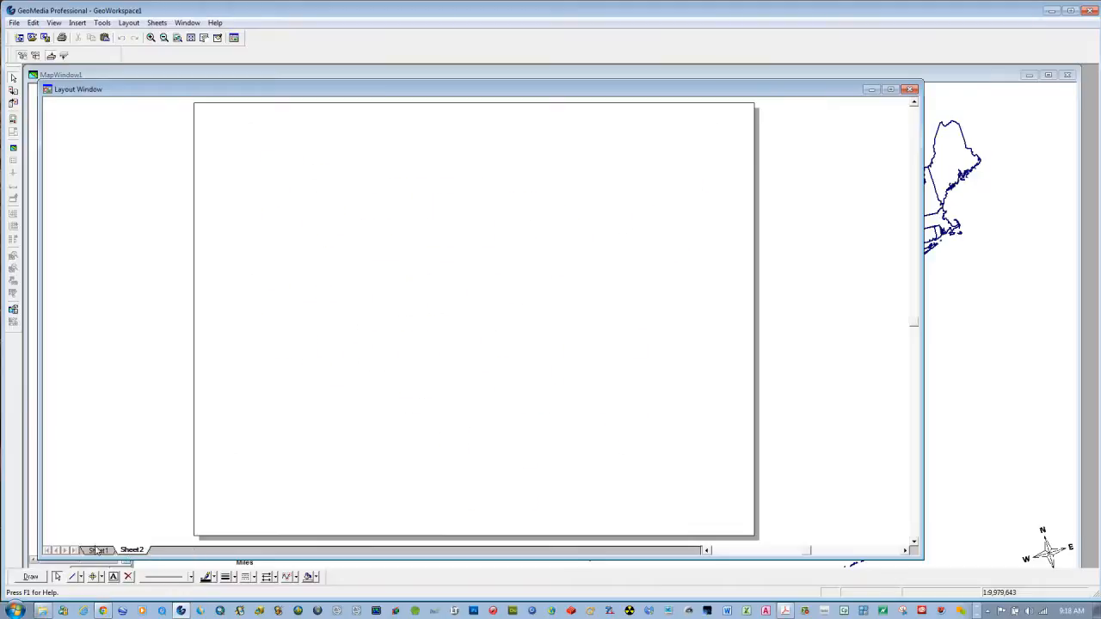
{"action": "left_click", "coordinate": [98, 551]}
{"action": "left_click_drag", "start_coordinate": [211, 114], "coordinate": [742, 525]}
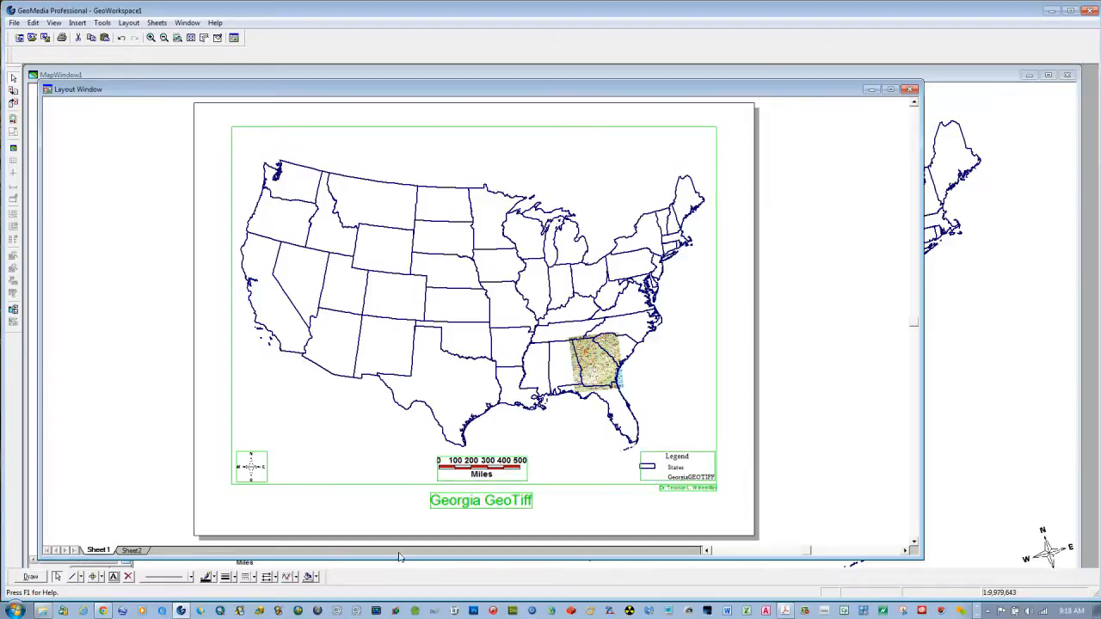
{"action": "left_click", "coordinate": [129, 550]}
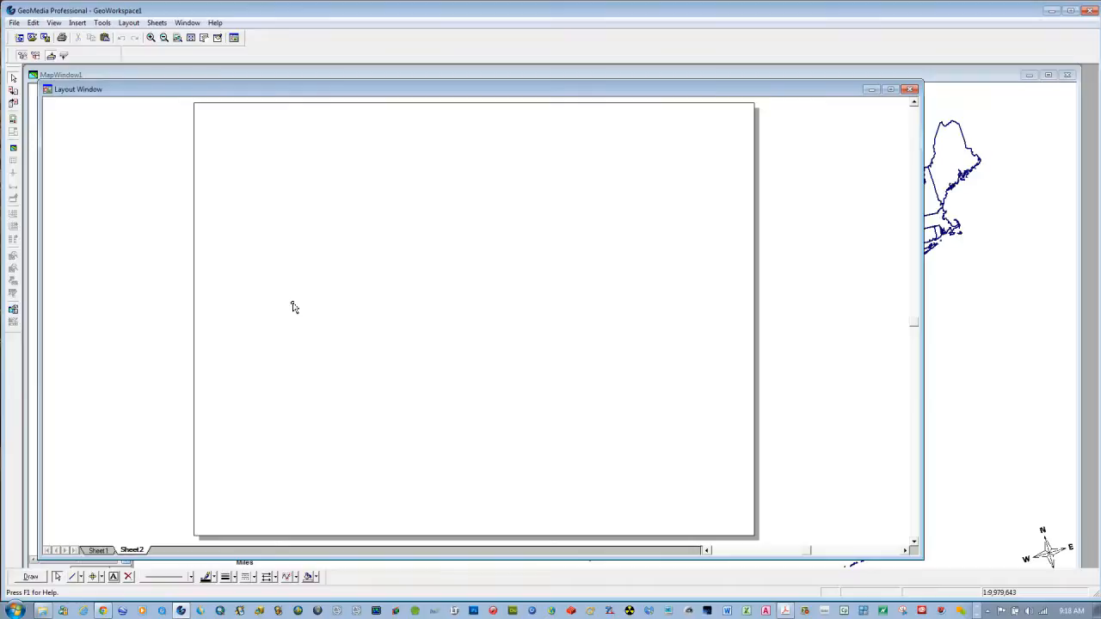
{"action": "key", "text": "ctrl+v"}
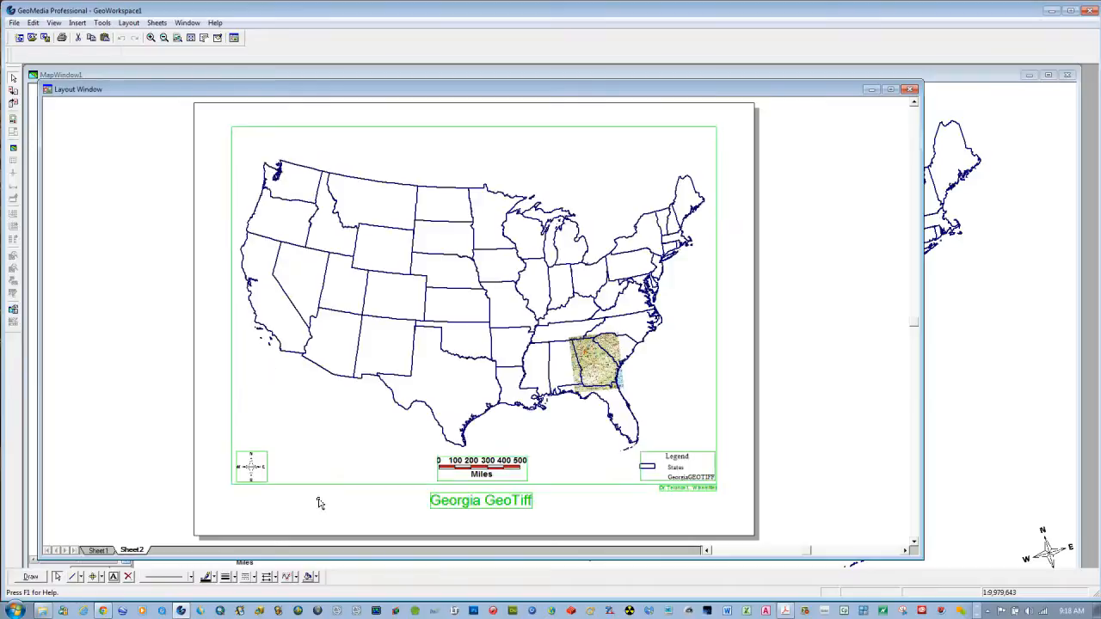
- Switch to Sheet1 and set its map frame to static mode
{"action": "left_click", "coordinate": [320, 504]}
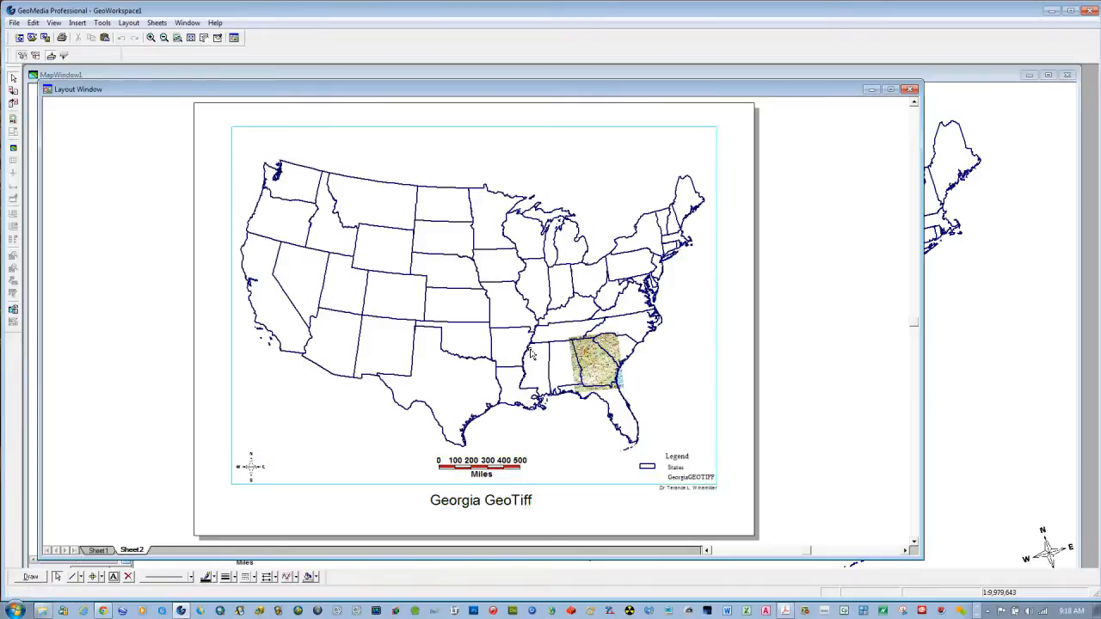
{"action": "left_click", "coordinate": [96, 551]}
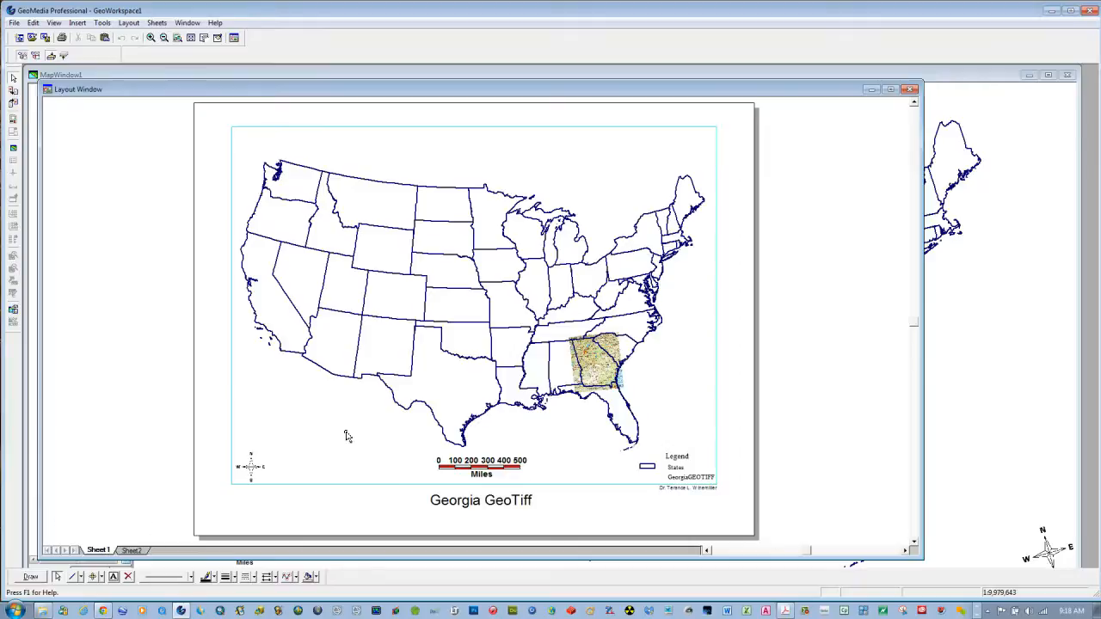
{"action": "left_click", "coordinate": [321, 419]}
{"action": "right_click", "coordinate": [320, 419]}
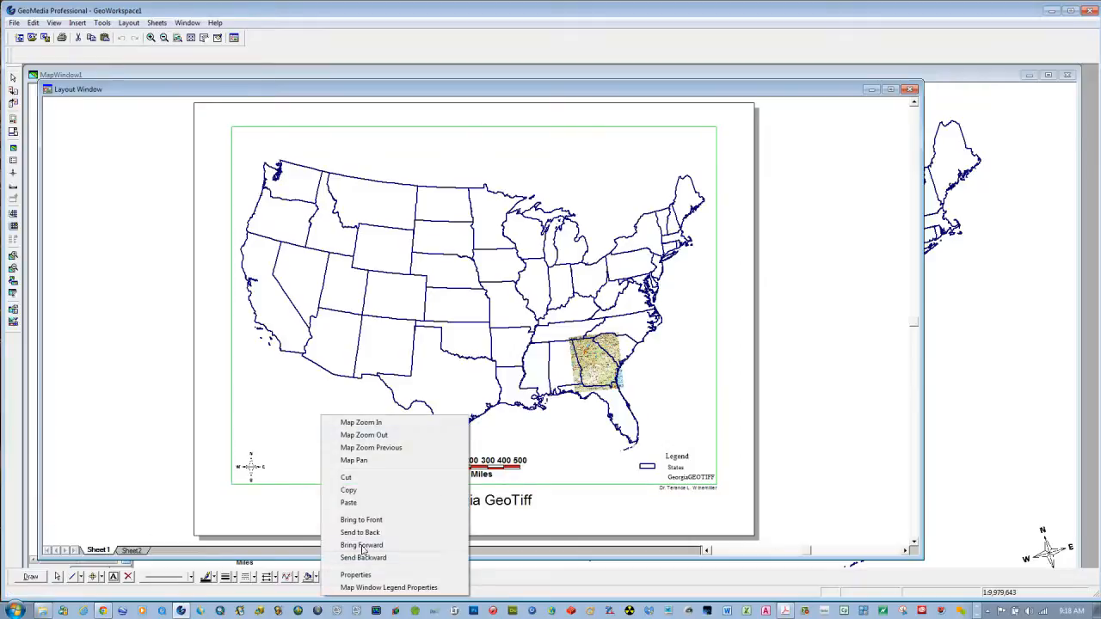
{"action": "left_click", "coordinate": [358, 576]}
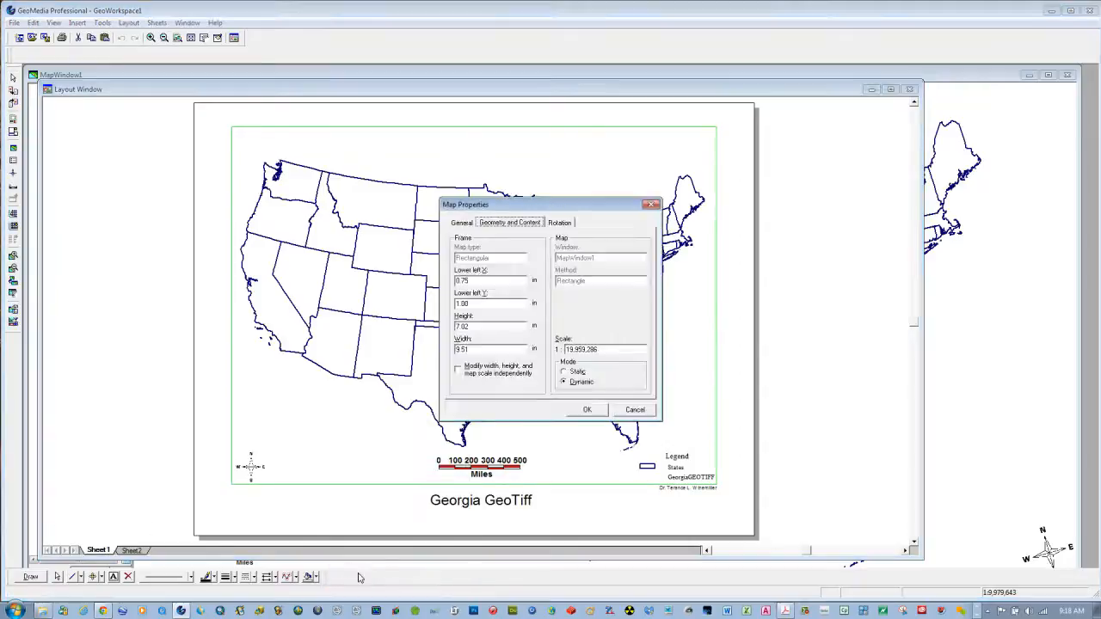
{"action": "left_click", "coordinate": [570, 374]}
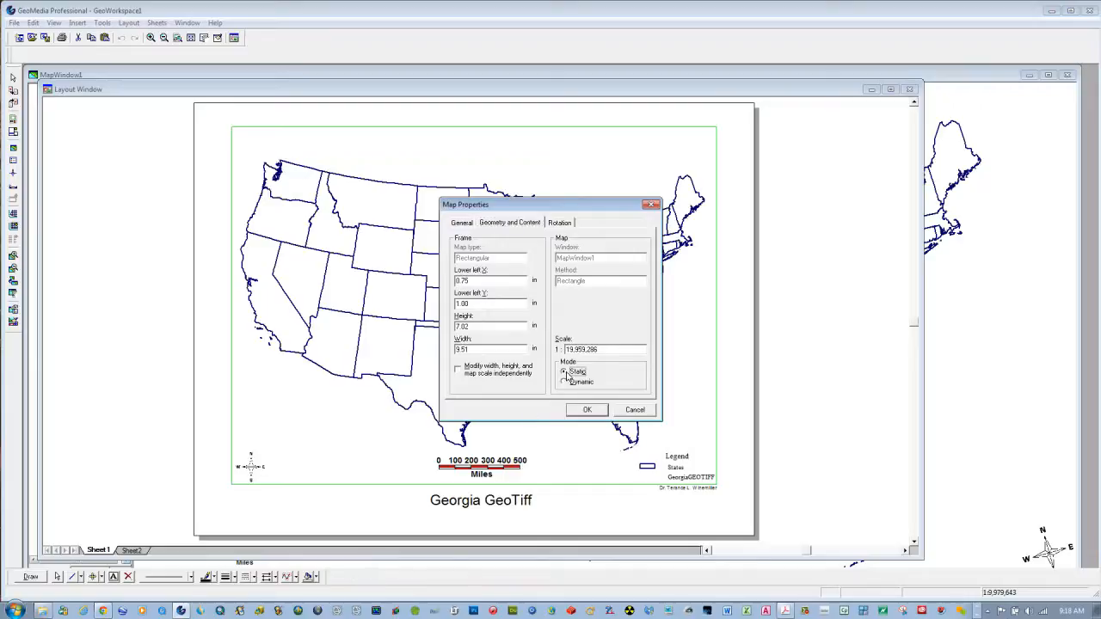
{"action": "left_click", "coordinate": [587, 409]}
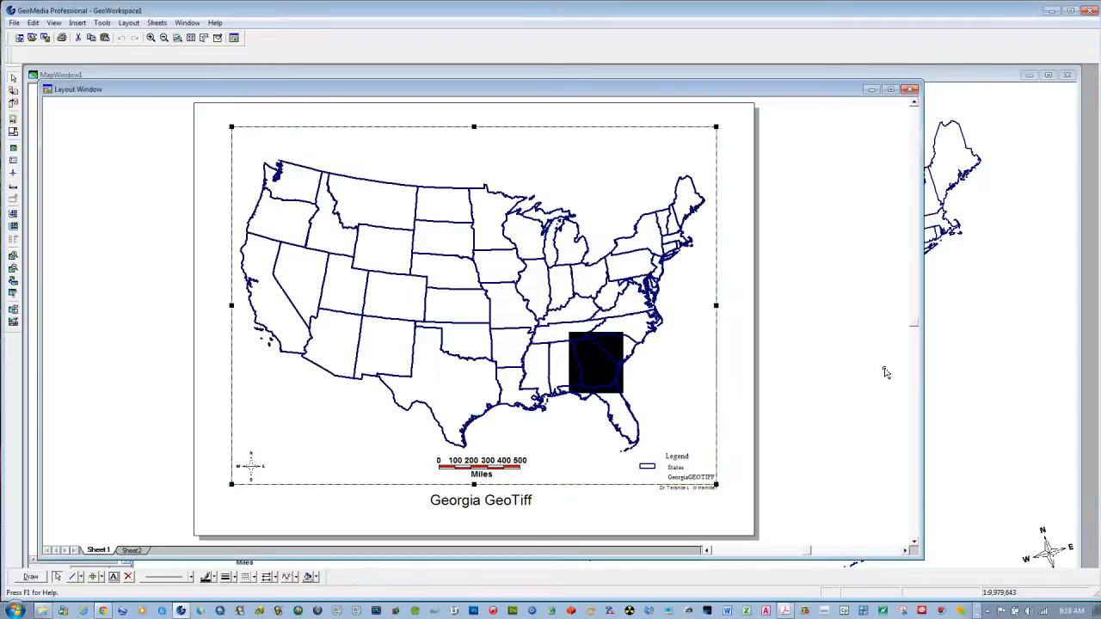
{"action": "left_click", "coordinate": [746, 411]}
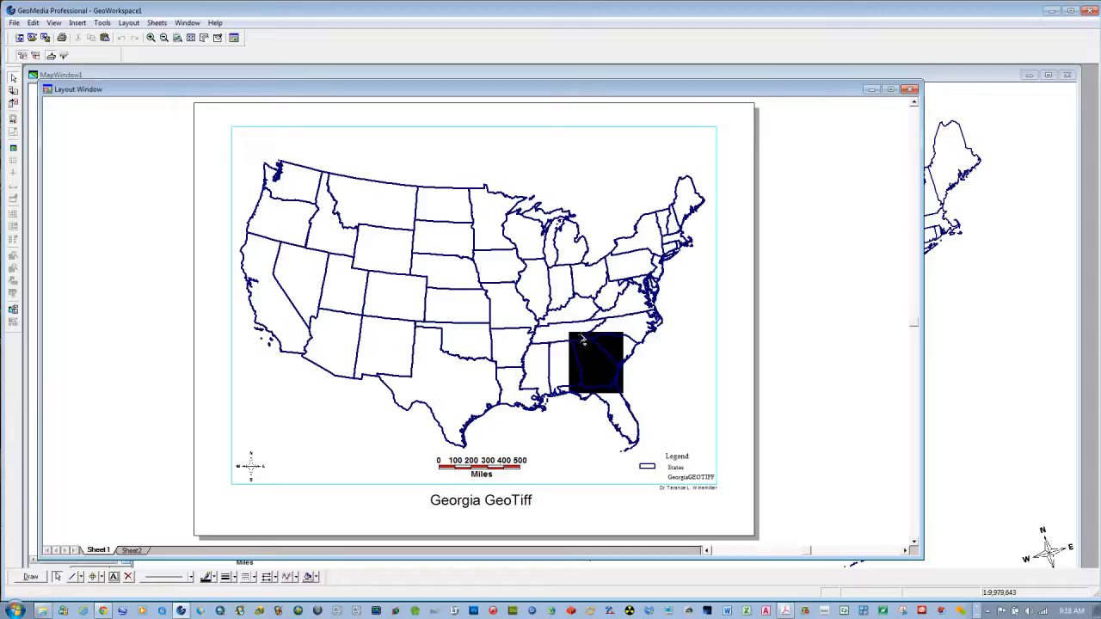
- In the map window, set the GeorgiaGEOTIFF legend entry's translucency to 98%
{"action": "left_click", "coordinate": [365, 72]}
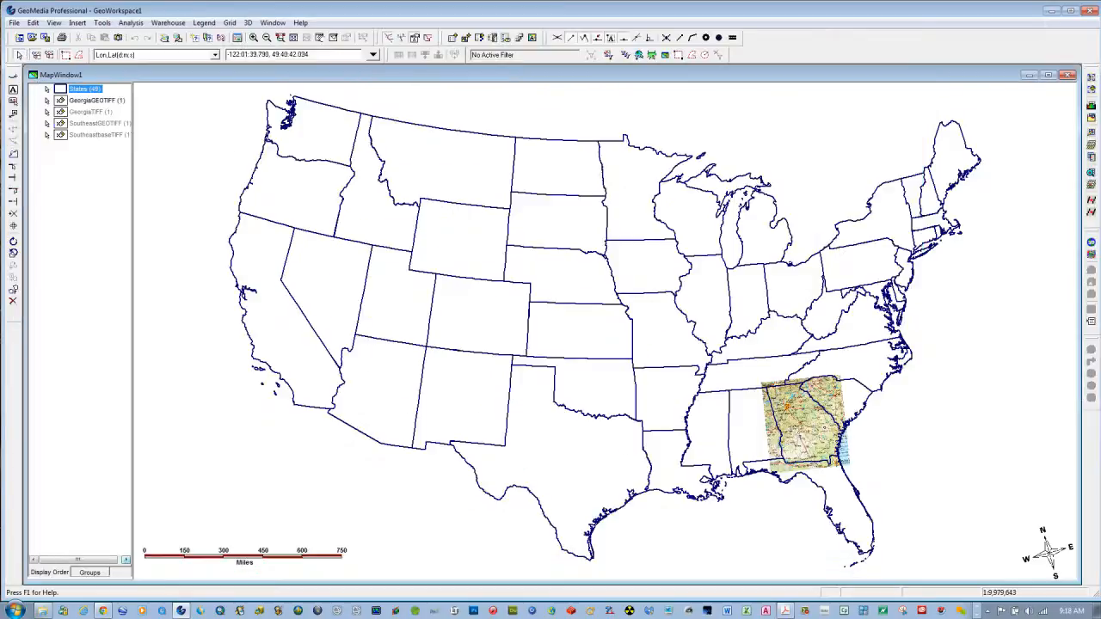
{"action": "left_click", "coordinate": [58, 102]}
{"action": "double_click", "coordinate": [59, 101]}
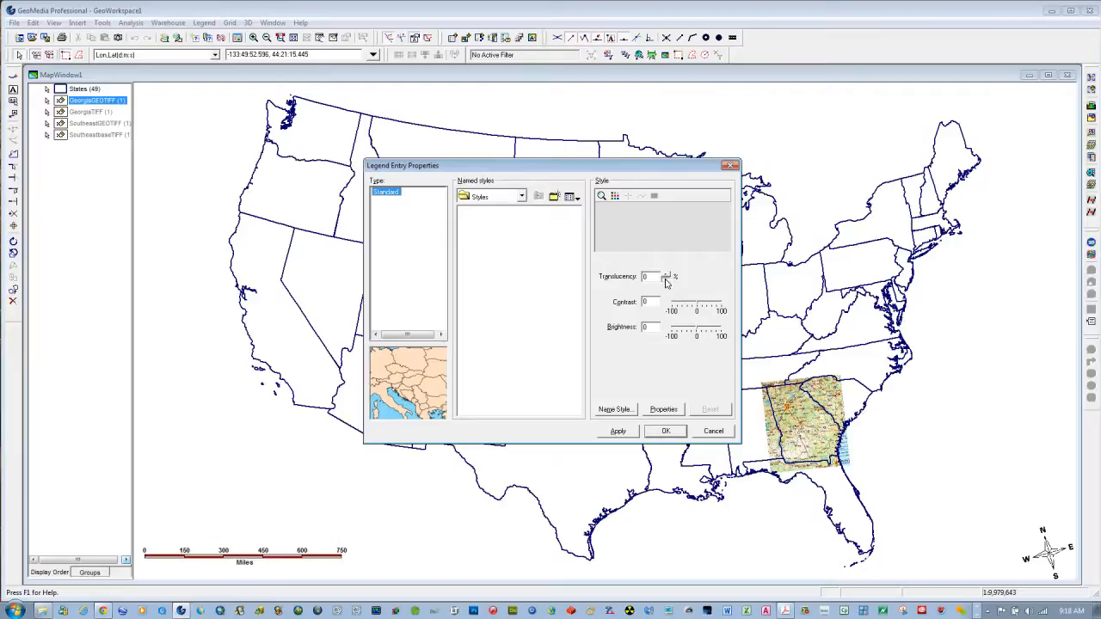
{"action": "left_click", "coordinate": [653, 276]}
{"action": "type", "text": "98"}
{"action": "left_click", "coordinate": [628, 431]}
{"action": "left_click", "coordinate": [668, 434]}
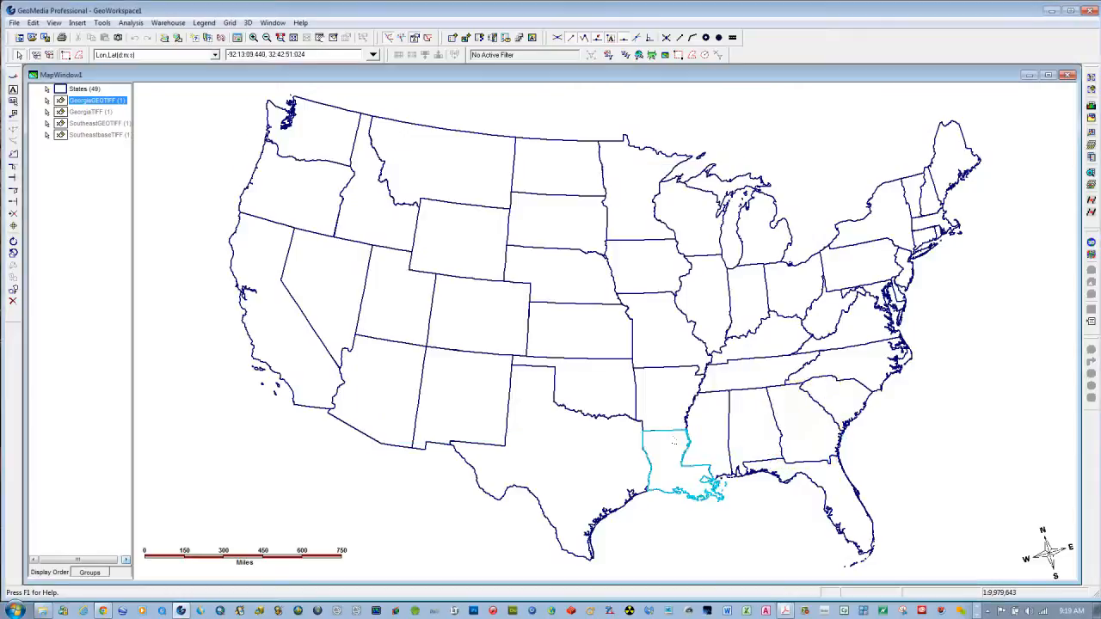
- Set the GeorgiaGEOTIFF image's translucency to 1% and clear the legend selection
{"action": "double_click", "coordinate": [61, 101]}
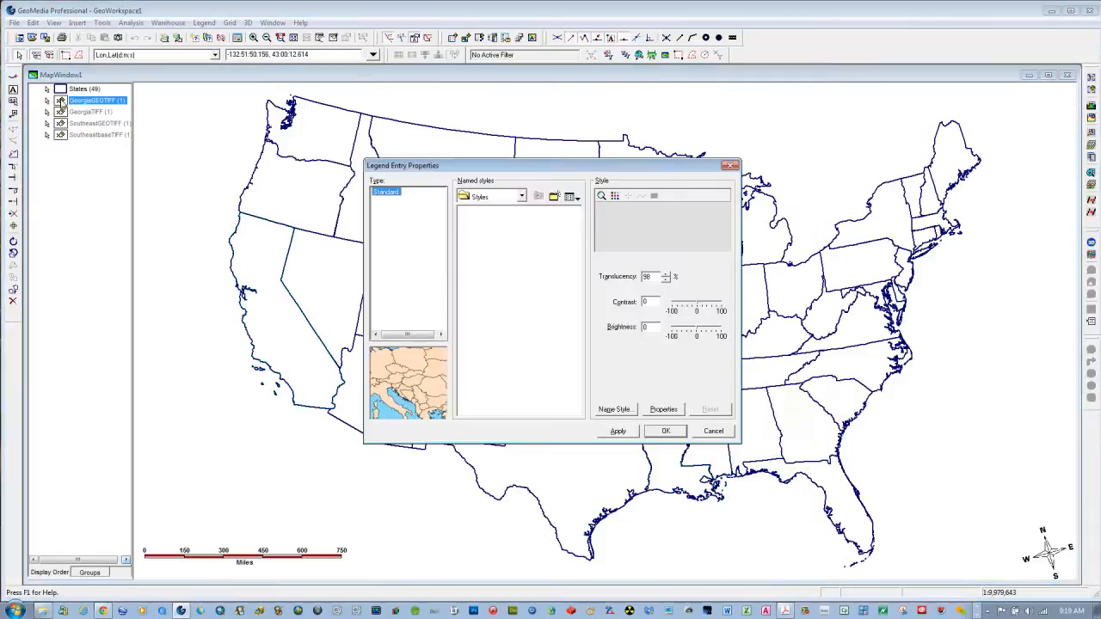
{"action": "left_click", "coordinate": [665, 277]}
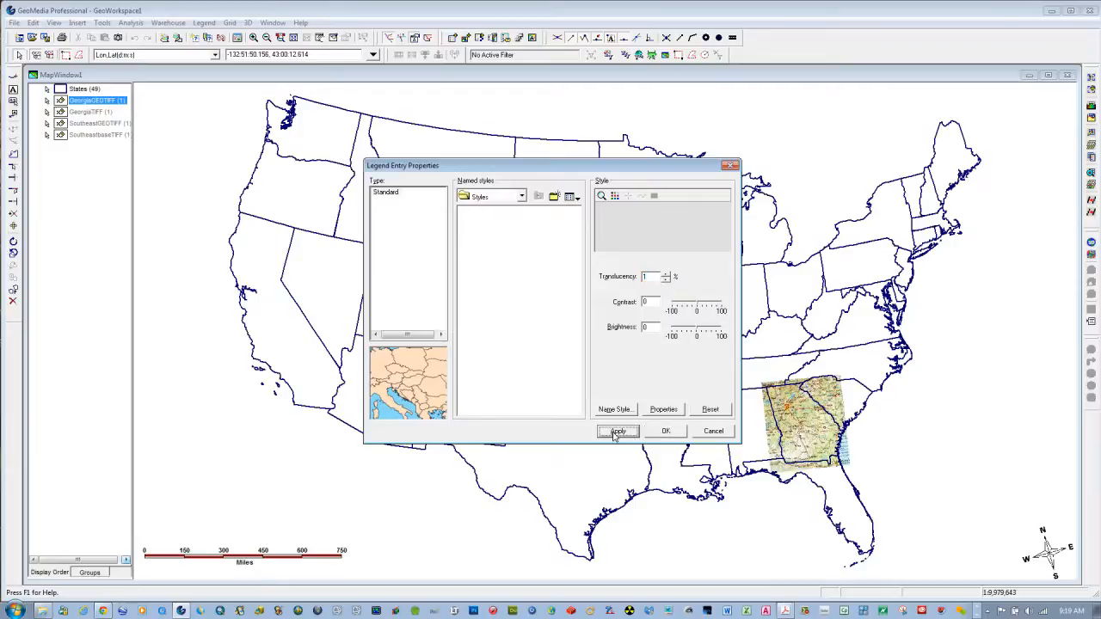
{"action": "left_click", "coordinate": [665, 431]}
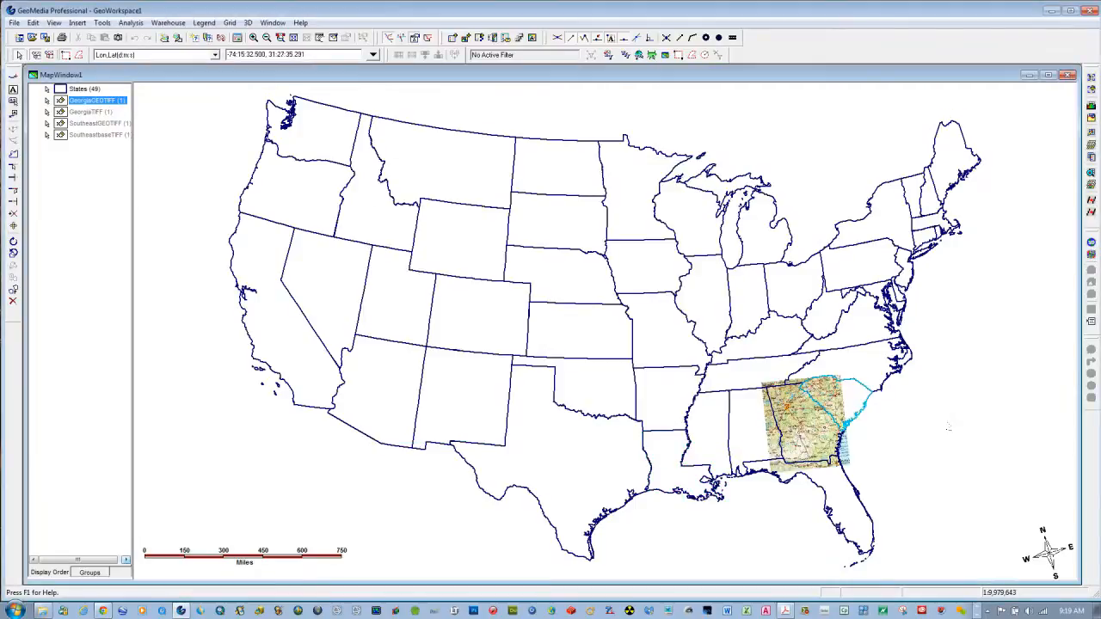
{"action": "left_click", "coordinate": [85, 196]}
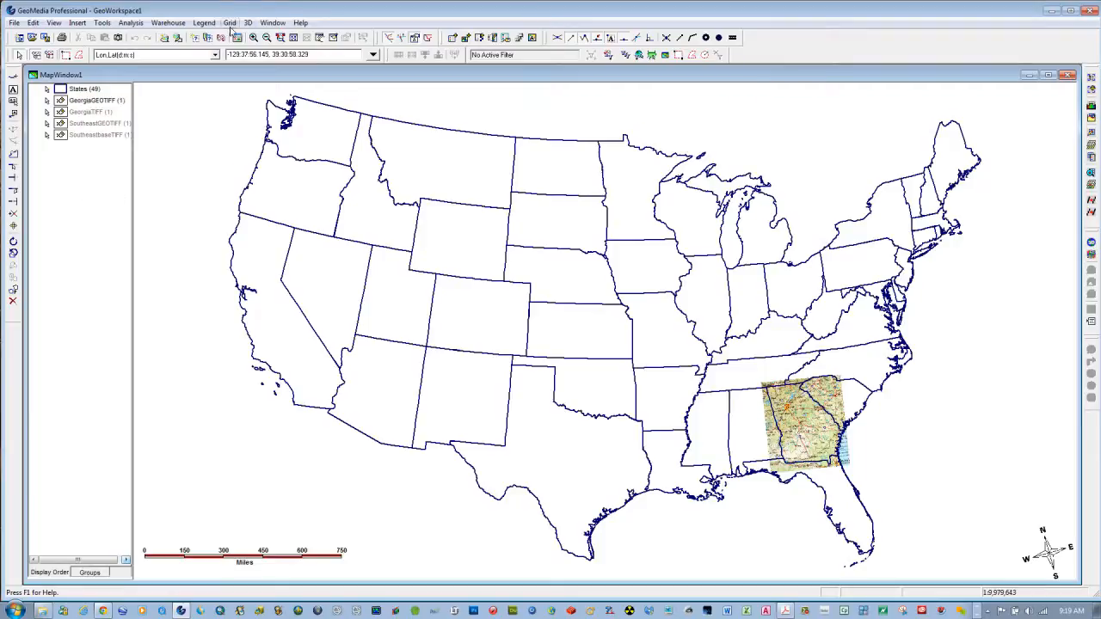
- Show the layout window, insert a third sheet, and copy all layout elements from Sheet2 onto it
{"action": "left_click", "coordinate": [273, 22]}
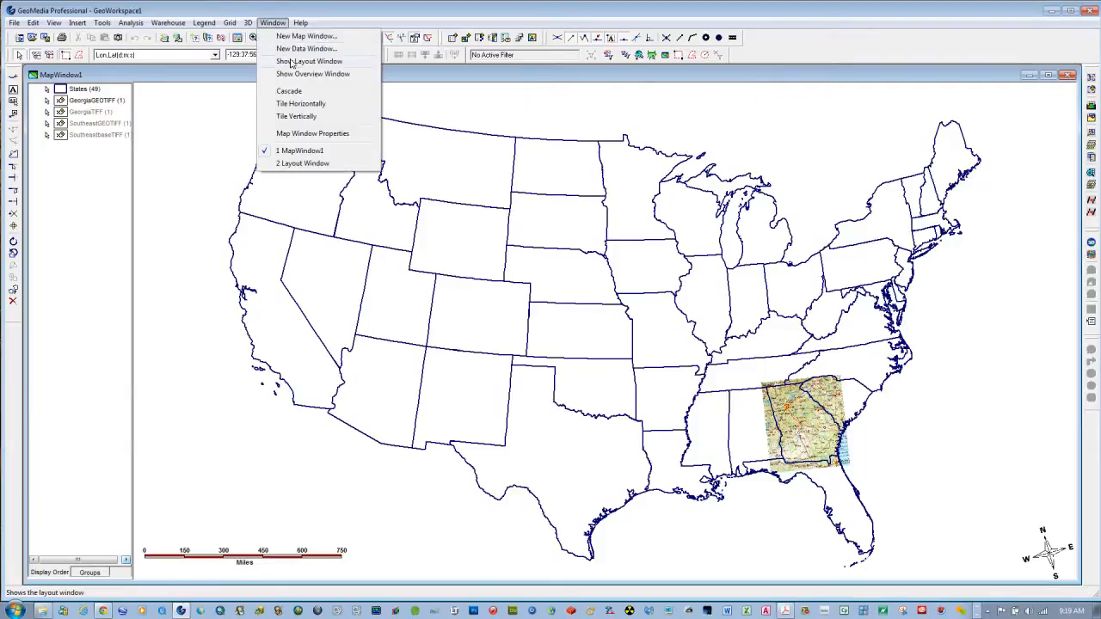
{"action": "left_click", "coordinate": [284, 65]}
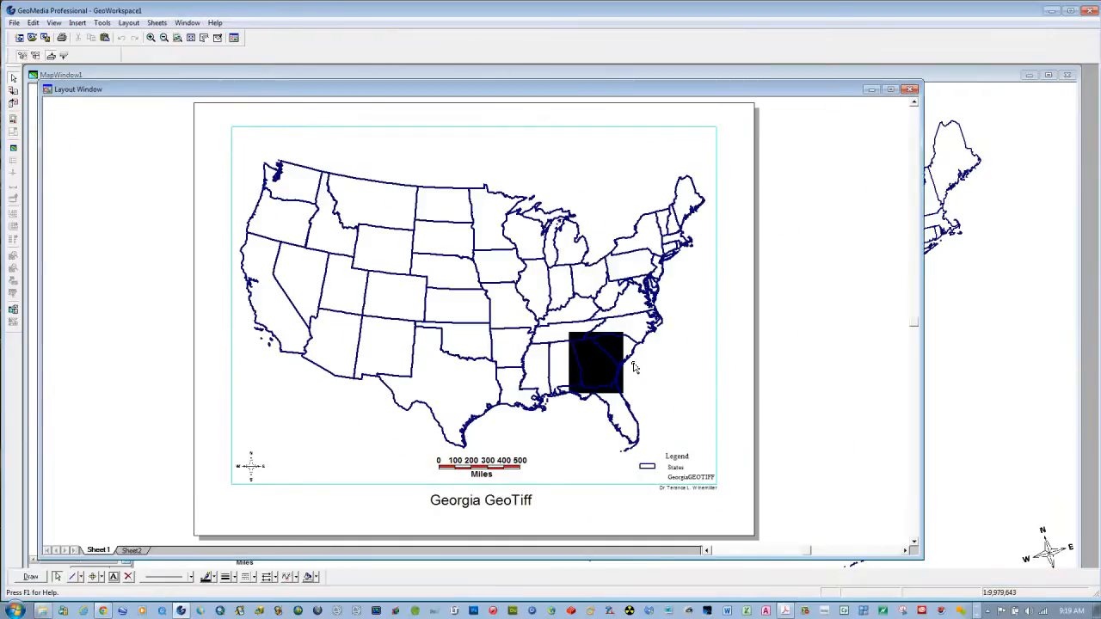
{"action": "left_click", "coordinate": [133, 551]}
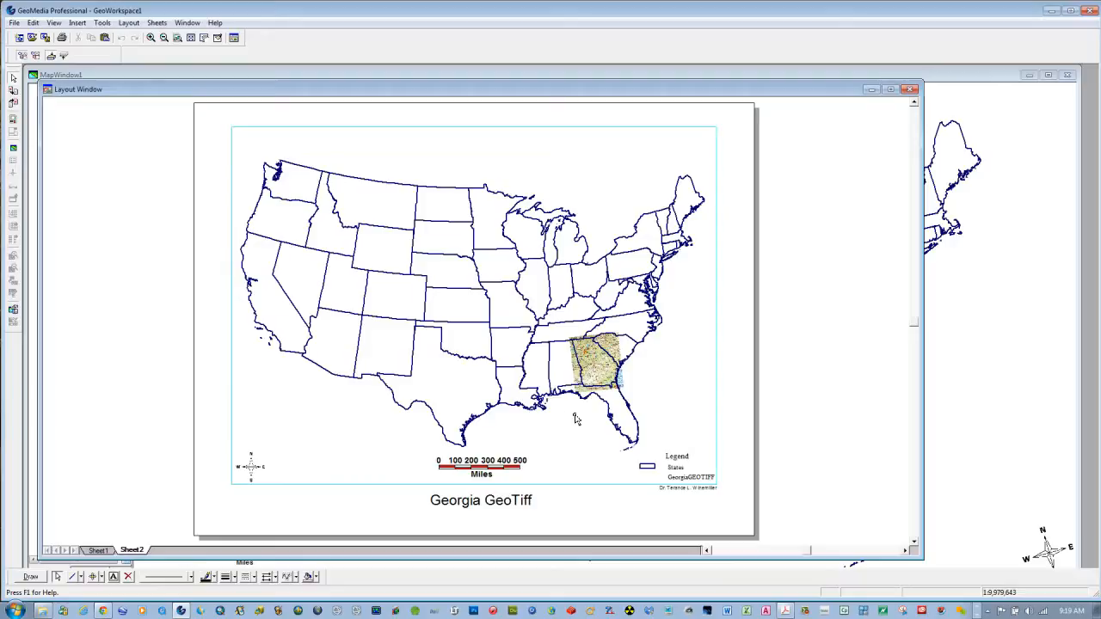
{"action": "right_click", "coordinate": [134, 553]}
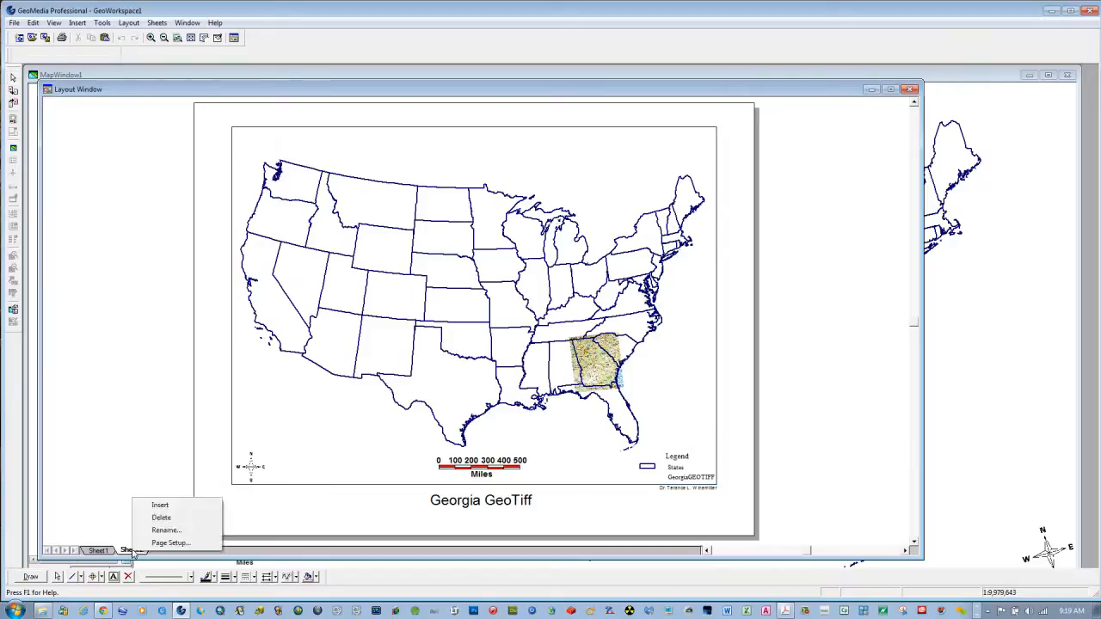
{"action": "left_click", "coordinate": [161, 506]}
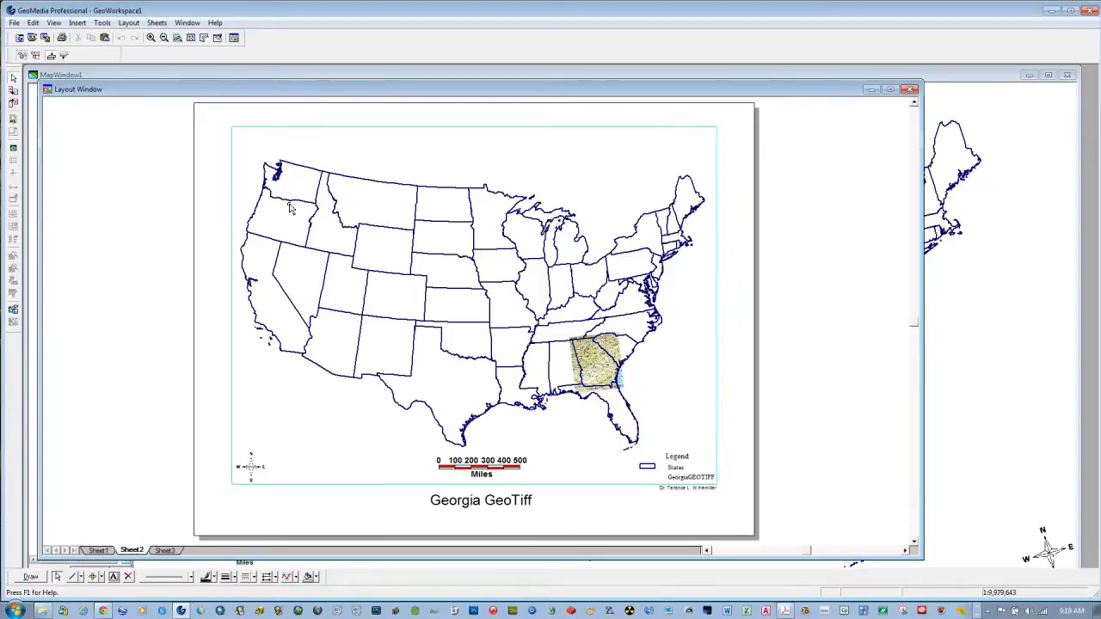
{"action": "left_click_drag", "start_coordinate": [210, 110], "coordinate": [731, 521]}
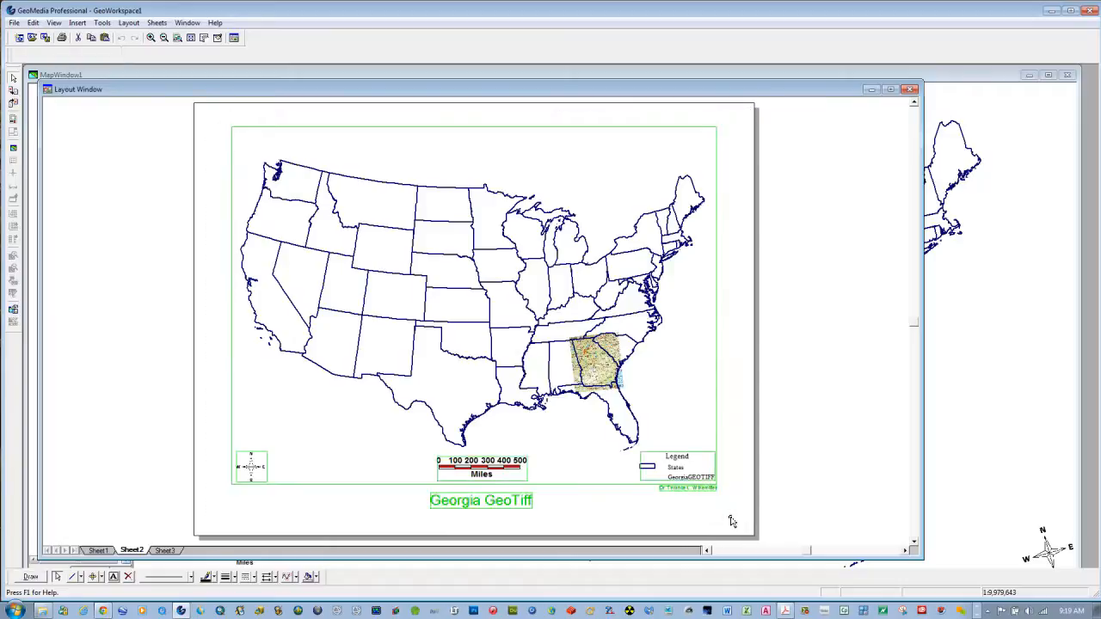
{"action": "left_click", "coordinate": [168, 551]}
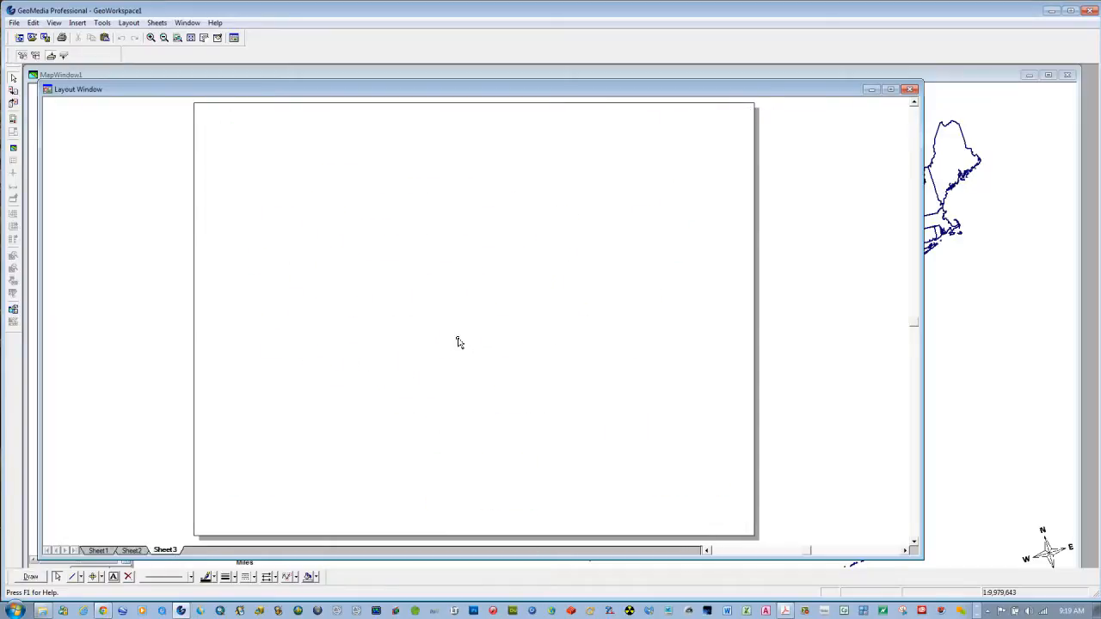
{"action": "key", "text": "ctrl+v"}
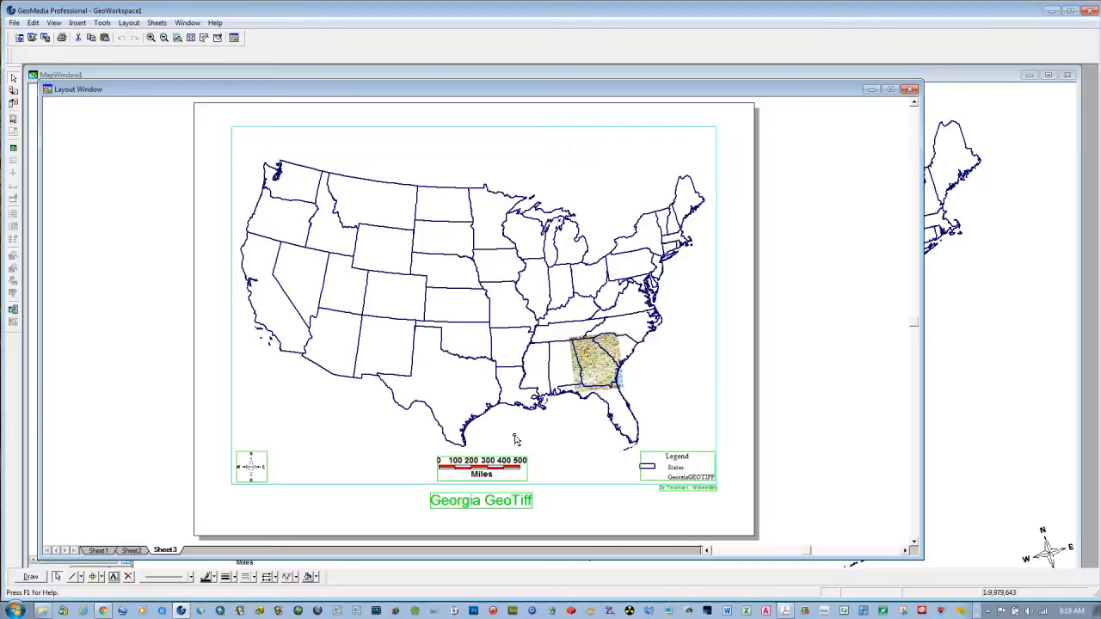
- Set the map frame on Sheet2 to static mode and deselect it
{"action": "left_click", "coordinate": [133, 551]}
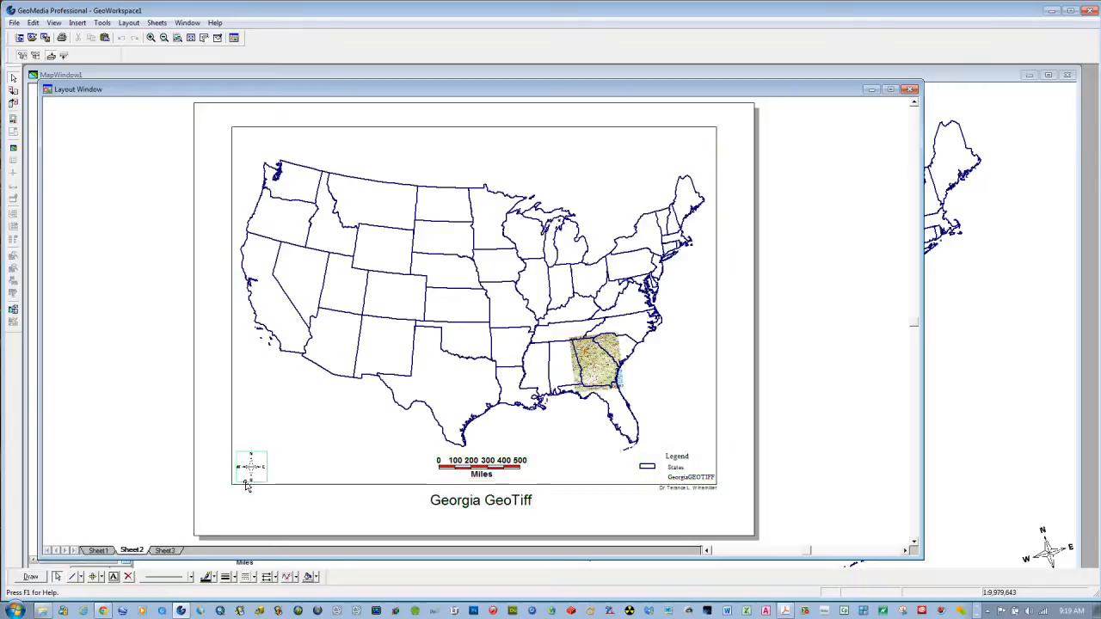
{"action": "left_click", "coordinate": [287, 437]}
{"action": "right_click", "coordinate": [287, 436]}
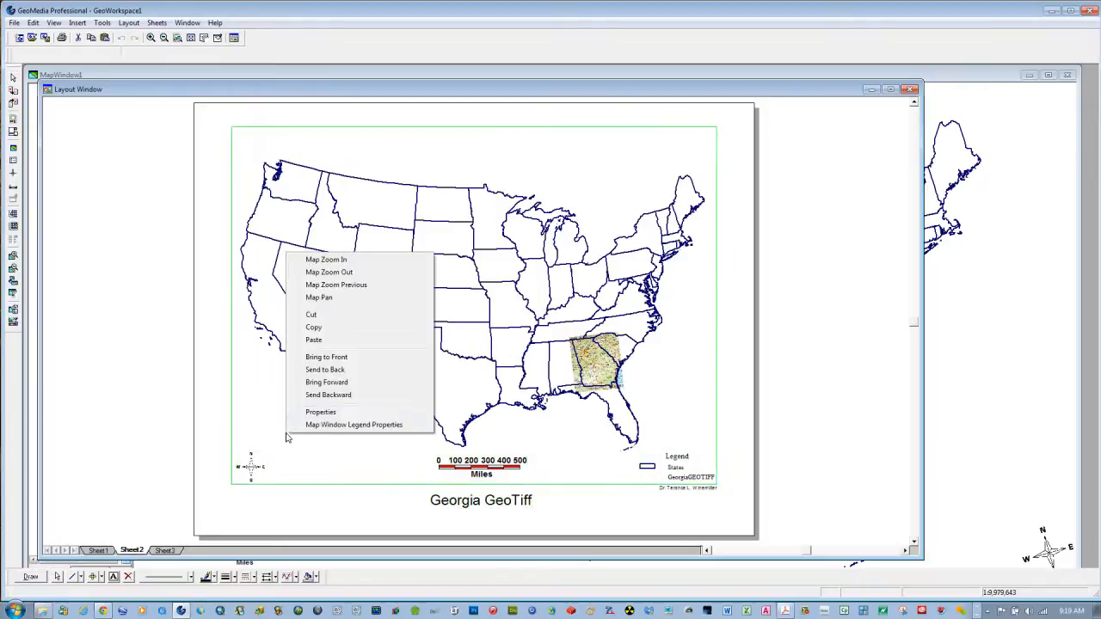
{"action": "left_click", "coordinate": [318, 411]}
{"action": "left_click", "coordinate": [565, 372]}
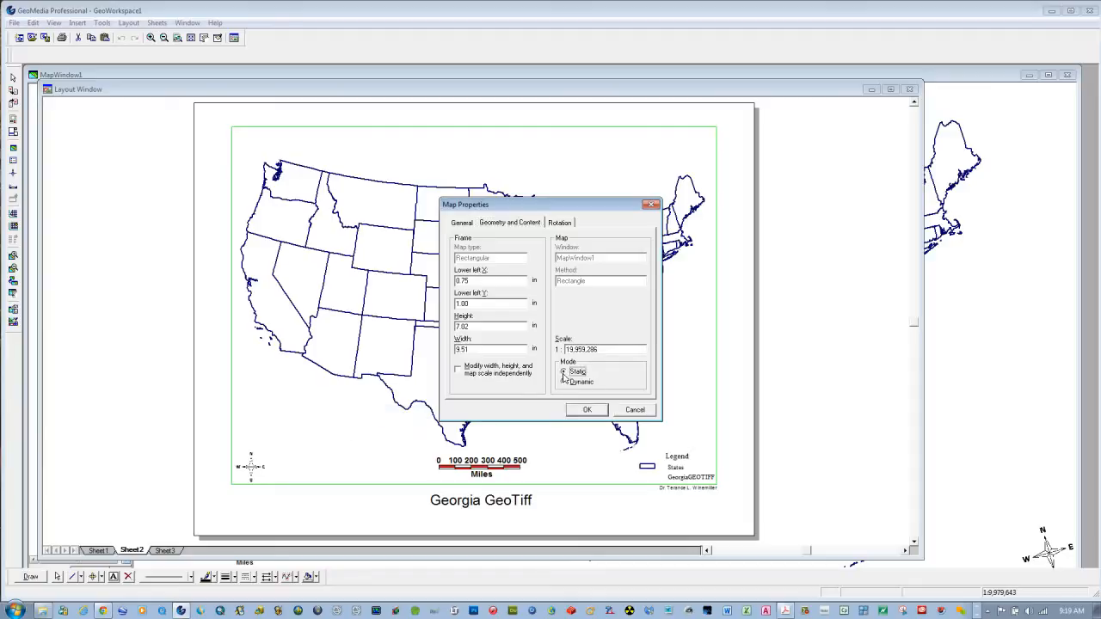
{"action": "left_click", "coordinate": [580, 409]}
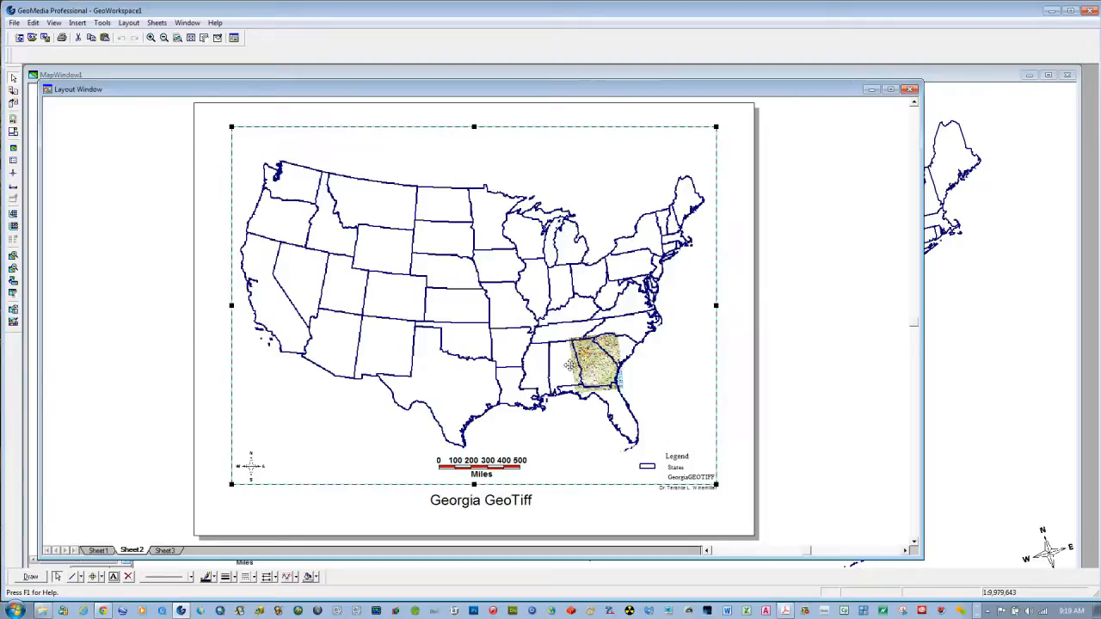
{"action": "left_click", "coordinate": [617, 511]}
- Convert the legend on Sheet2 to graphics
{"action": "left_click", "coordinate": [647, 457]}
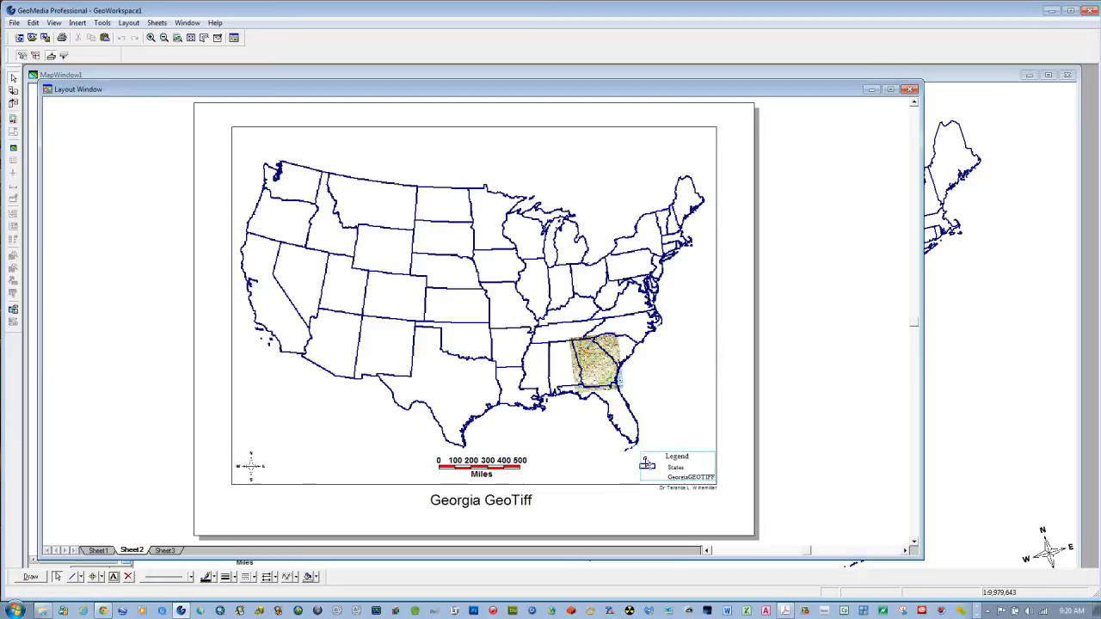
{"action": "left_click", "coordinate": [679, 459]}
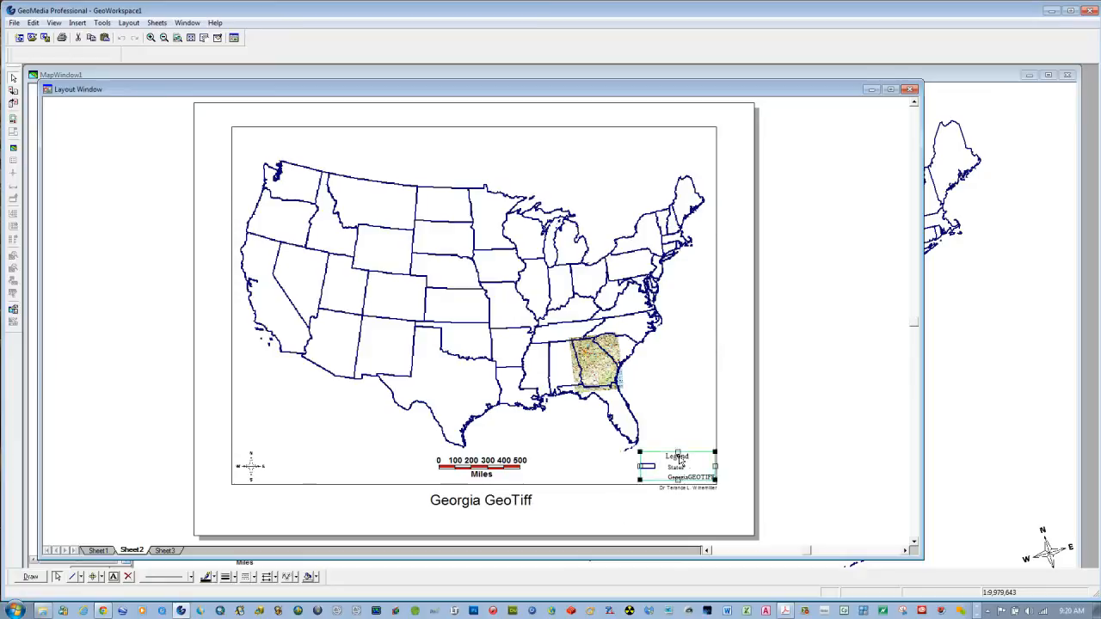
{"action": "right_click", "coordinate": [681, 461]}
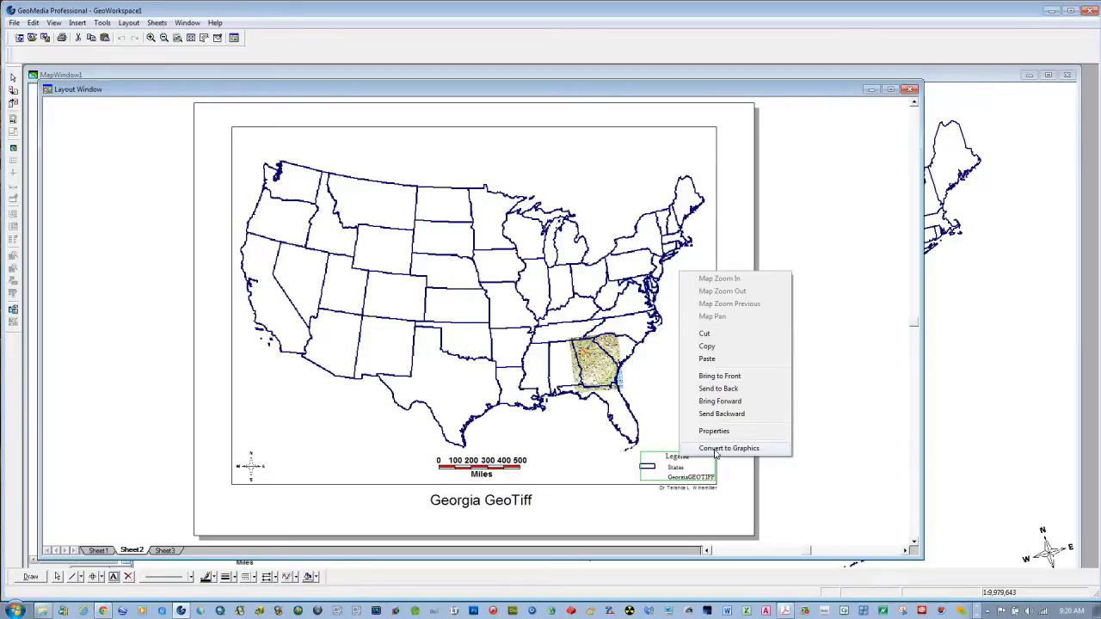
{"action": "left_click", "coordinate": [716, 449]}
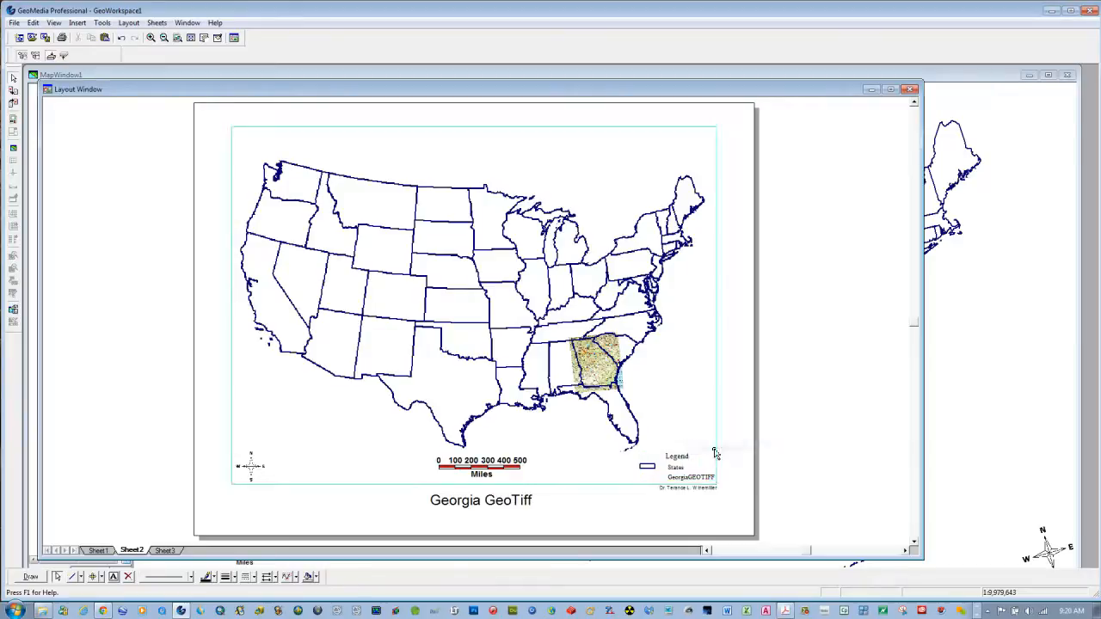
{"action": "left_click", "coordinate": [680, 479]}
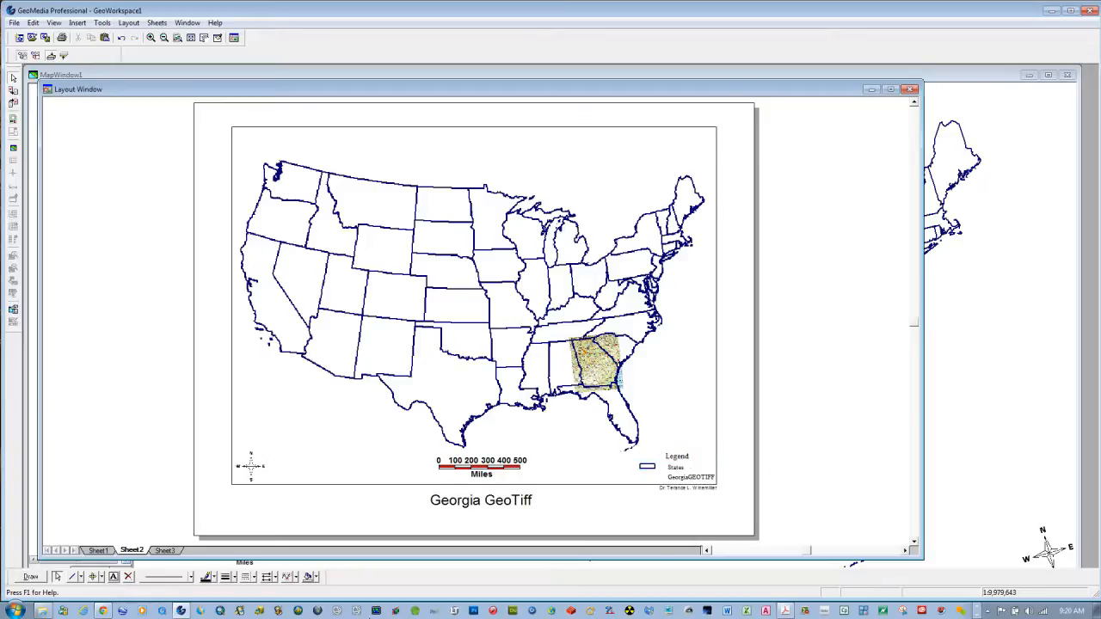
- Delete Sheet1 from the layout and return to the map window
{"action": "left_click", "coordinate": [99, 551]}
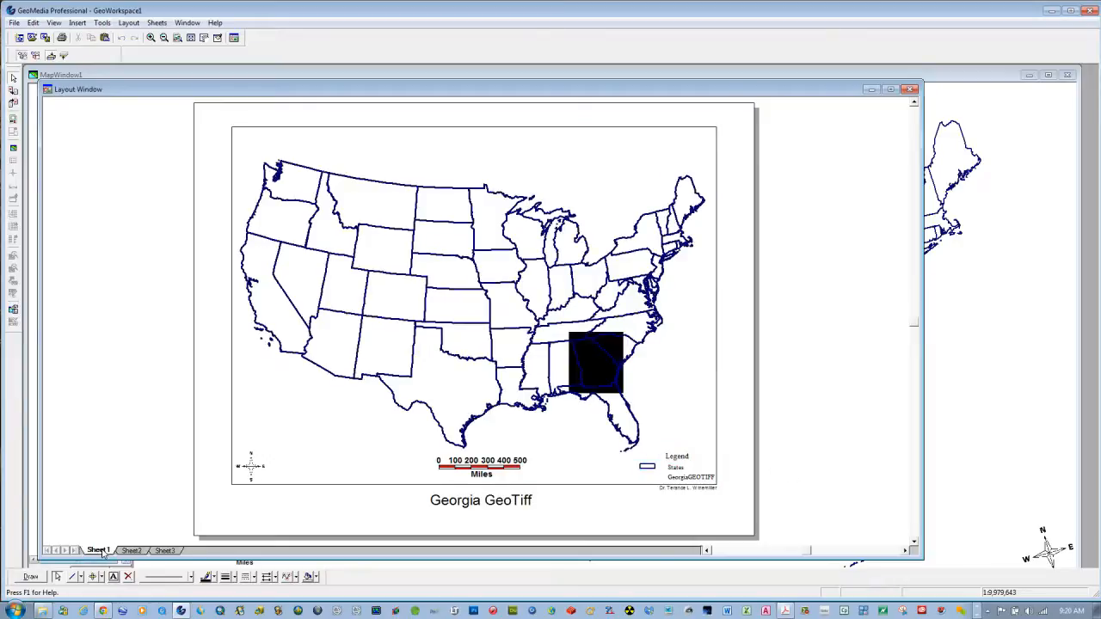
{"action": "right_click", "coordinate": [100, 553]}
{"action": "left_click", "coordinate": [120, 514]}
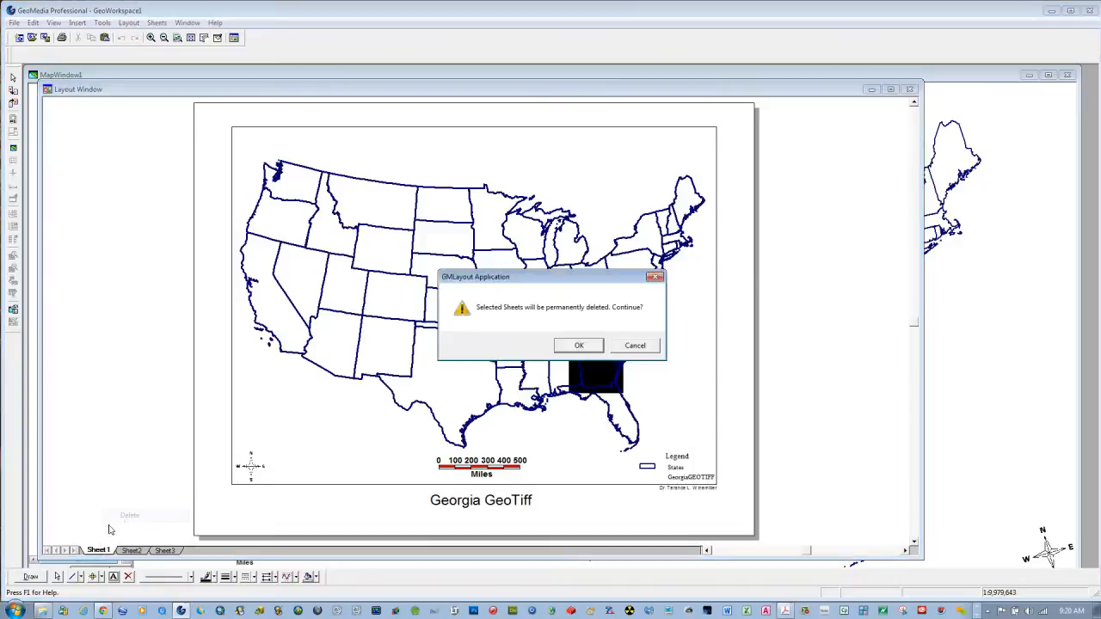
{"action": "left_click", "coordinate": [577, 345]}
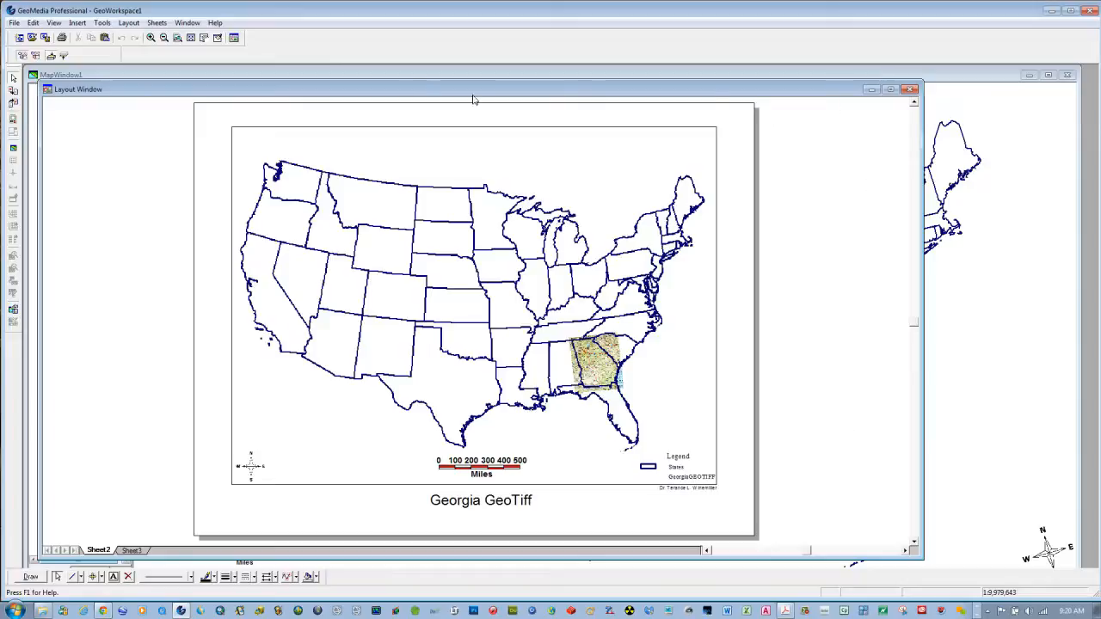
{"action": "left_click", "coordinate": [400, 75]}
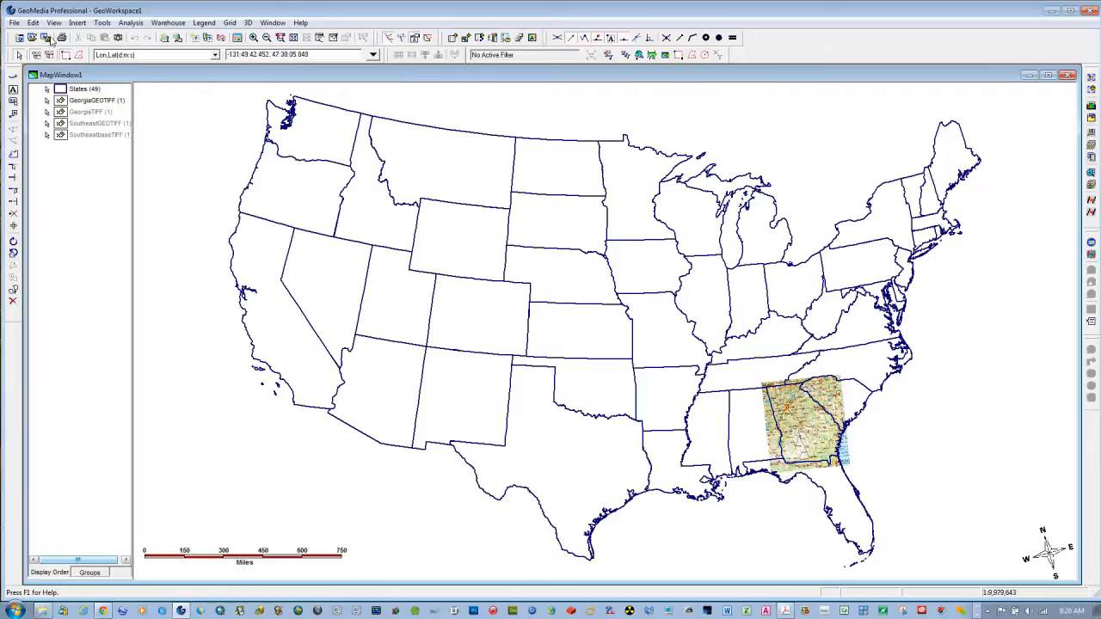
- Save the GeoWorkspace as WinemillerLAB06 in the WinemillerLAB06 folder on drive C:
{"action": "left_click", "coordinate": [15, 22]}
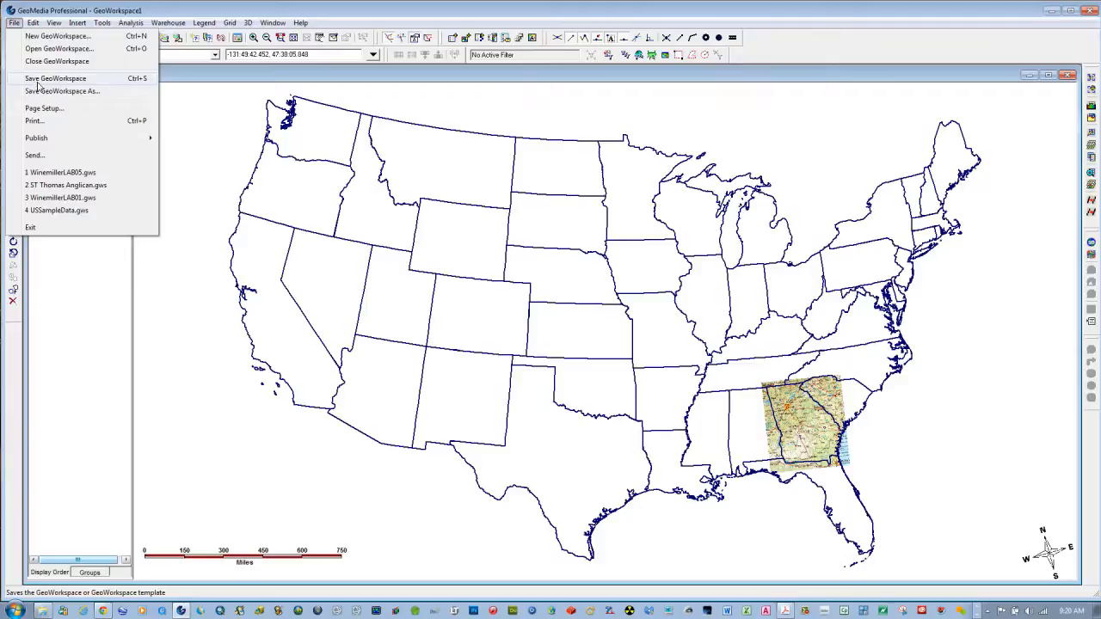
{"action": "left_click", "coordinate": [37, 80]}
{"action": "left_click", "coordinate": [593, 209]}
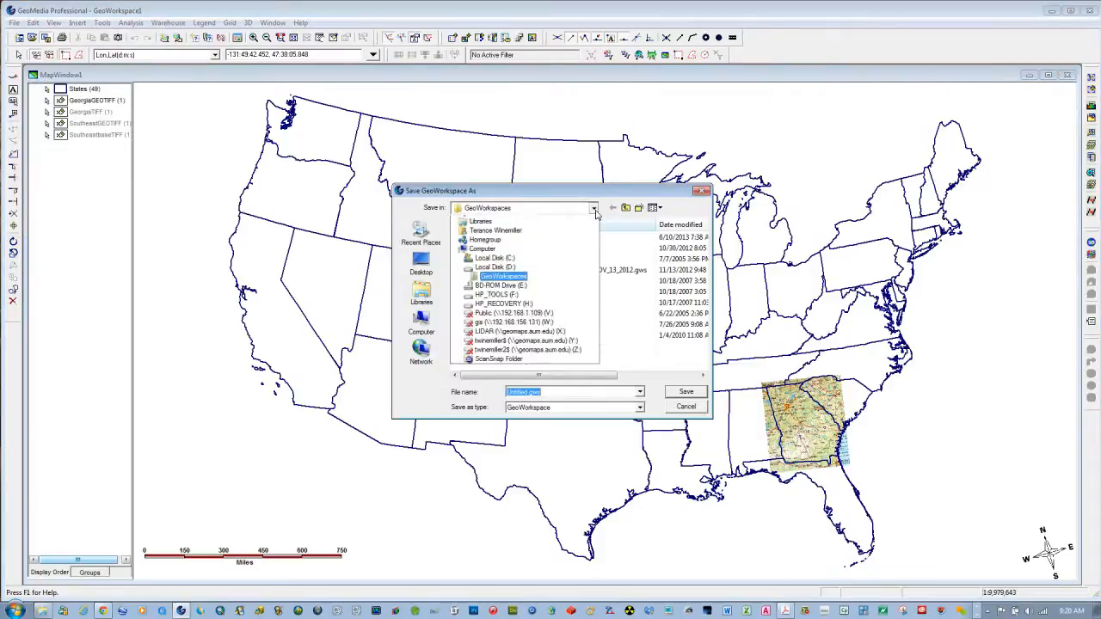
{"action": "left_click", "coordinate": [491, 288]}
{"action": "left_click_drag", "start_coordinate": [704, 263], "coordinate": [704, 355]}
{"action": "double_click", "coordinate": [467, 347]}
{"action": "double_click", "coordinate": [538, 392]}
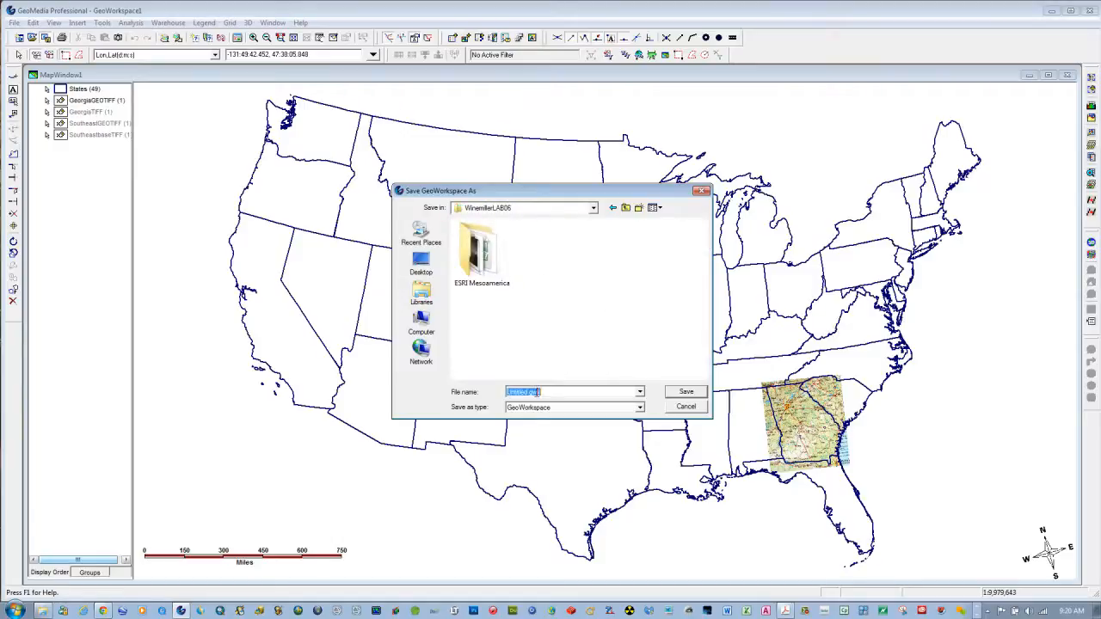
{"action": "type", "text": "WinemillerLAB06"}
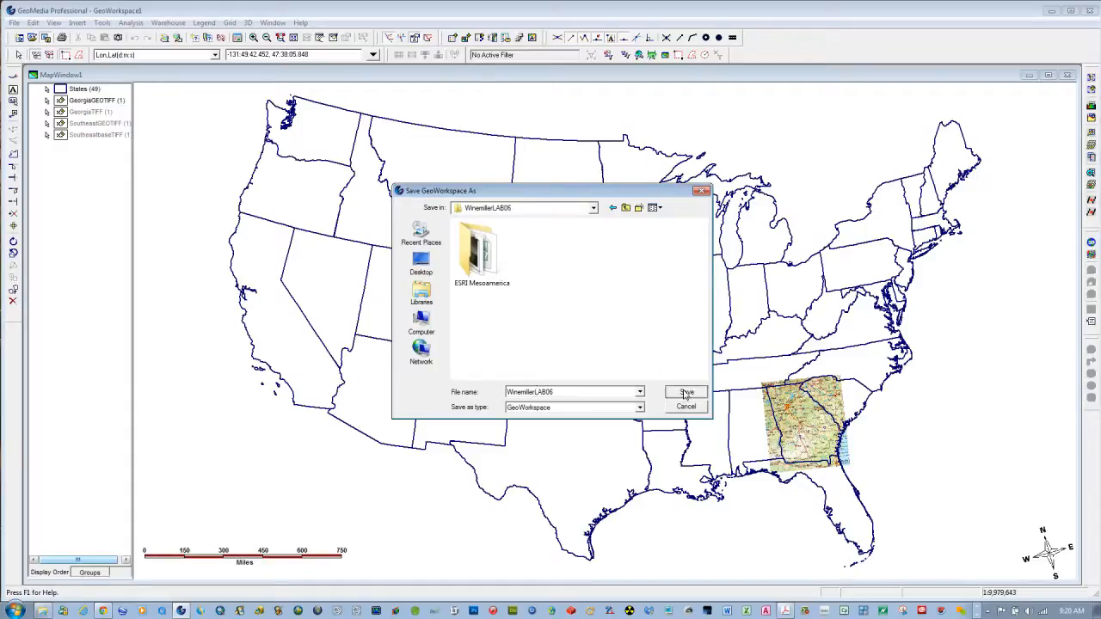
{"action": "left_click", "coordinate": [686, 393]}
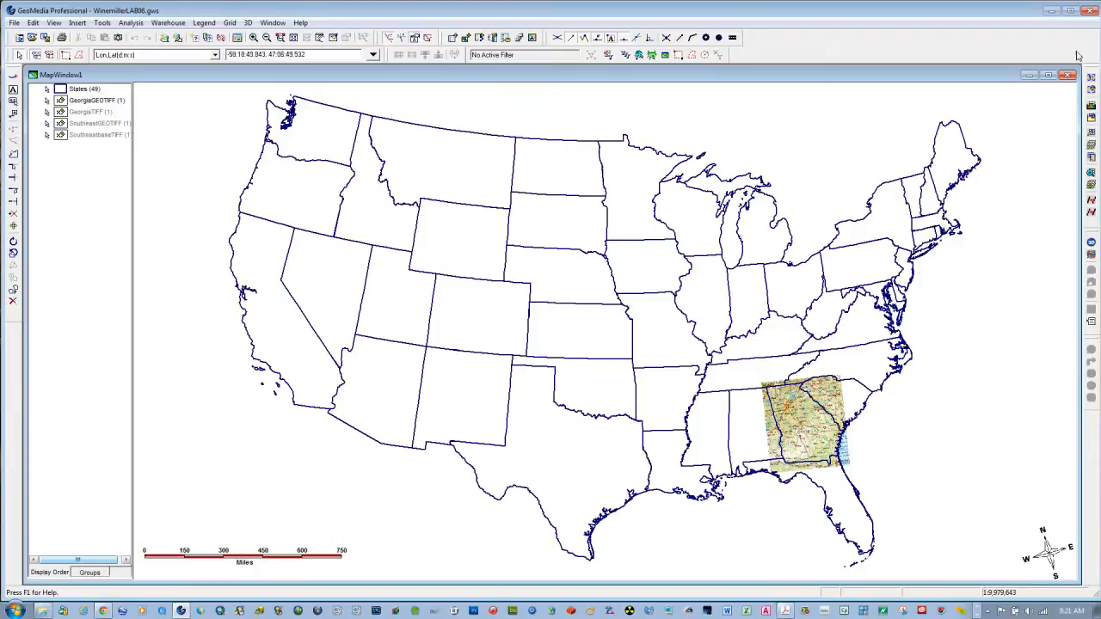
- Close GeoMedia Professional and reopen the saved WinemillerLAB06.gws workspace from its folder in Windows Explorer
{"action": "left_click", "coordinate": [1091, 12]}
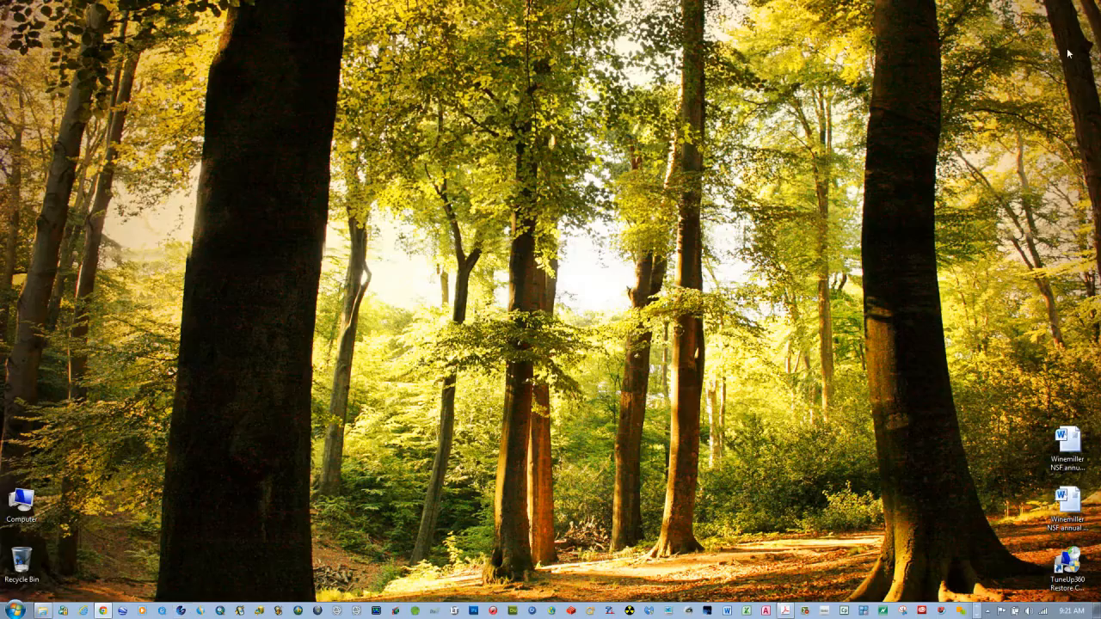
{"action": "left_click", "coordinate": [42, 611]}
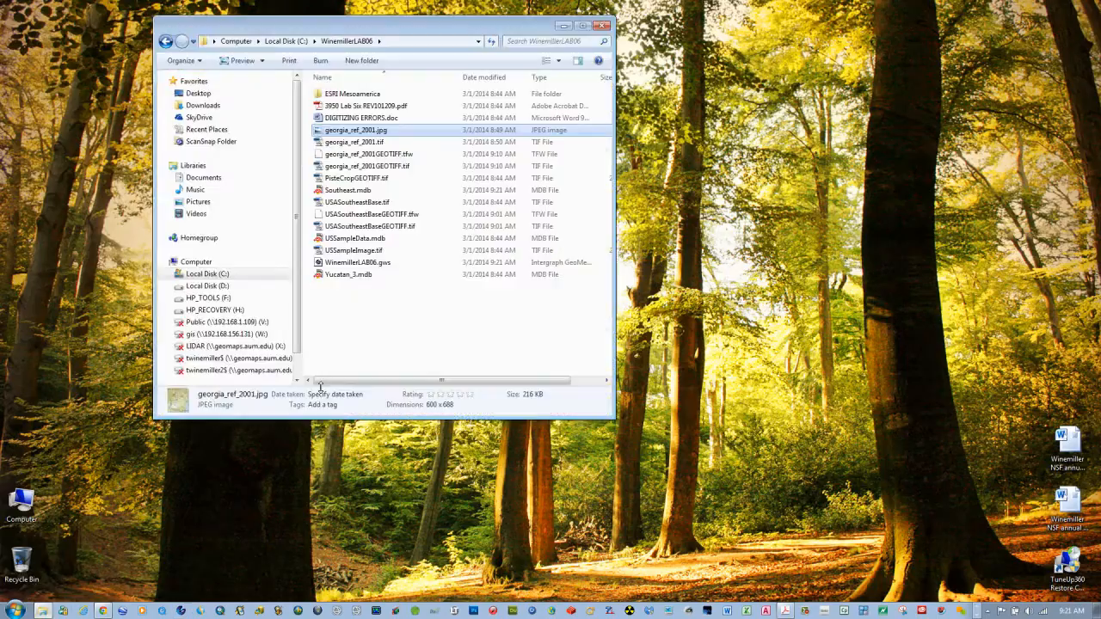
{"action": "double_click", "coordinate": [353, 262]}
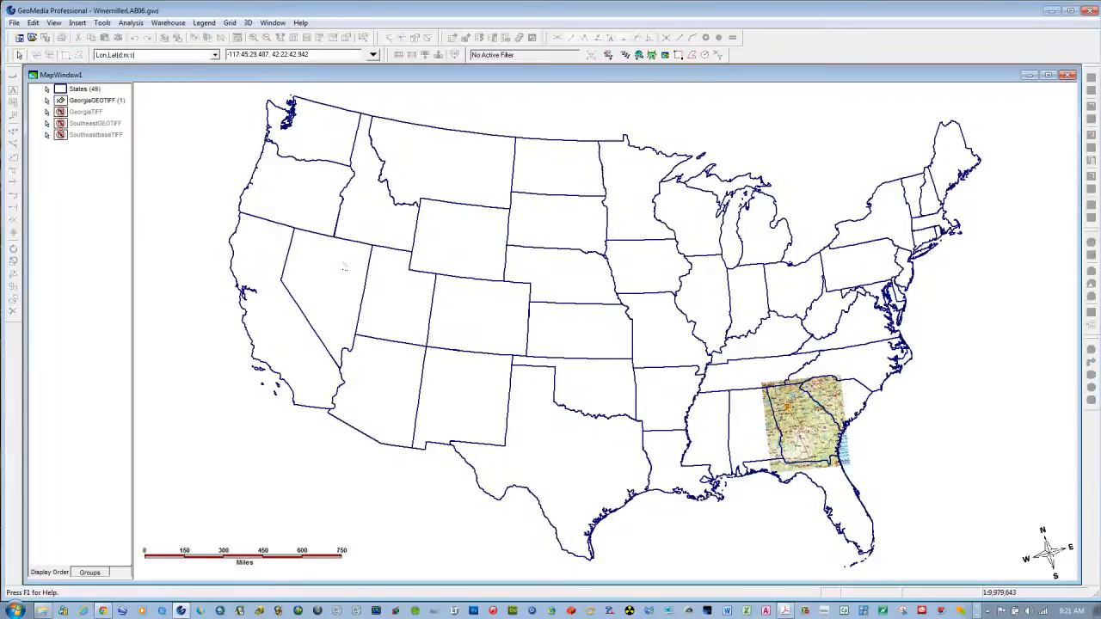
- Bring the reopened workspace's layout window to the front and close it
{"action": "left_click", "coordinate": [274, 22]}
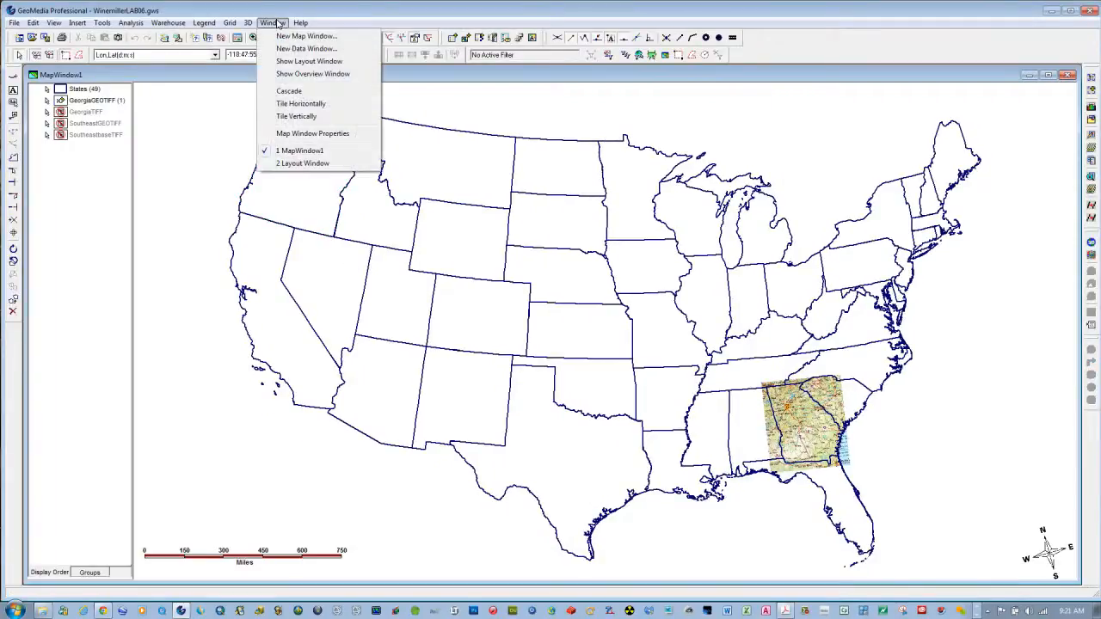
{"action": "left_click", "coordinate": [289, 164]}
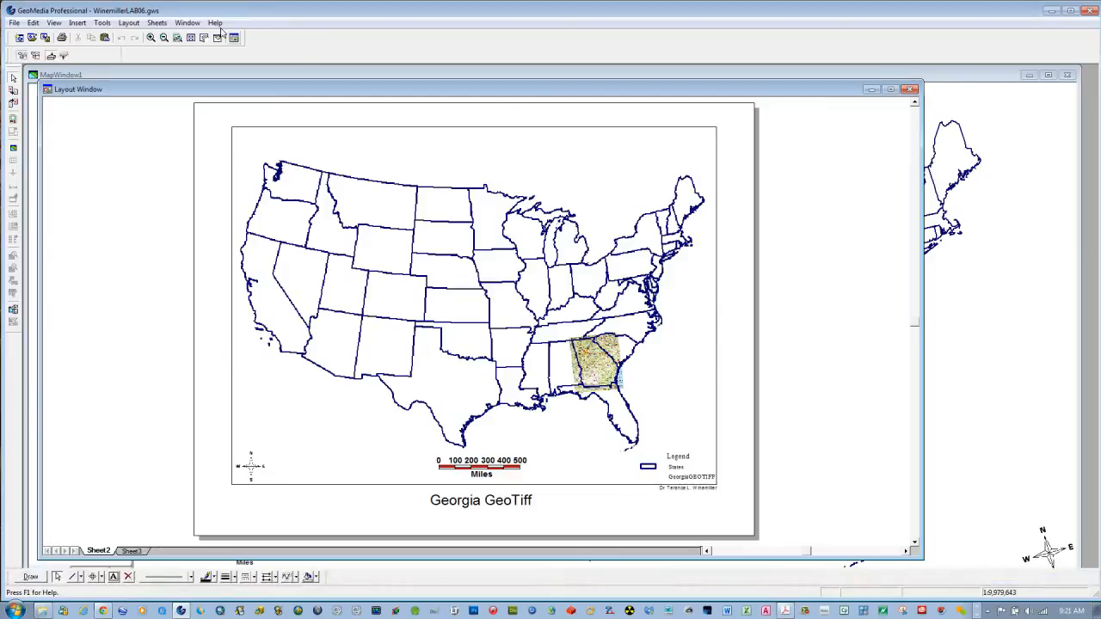
{"action": "left_click", "coordinate": [914, 88]}
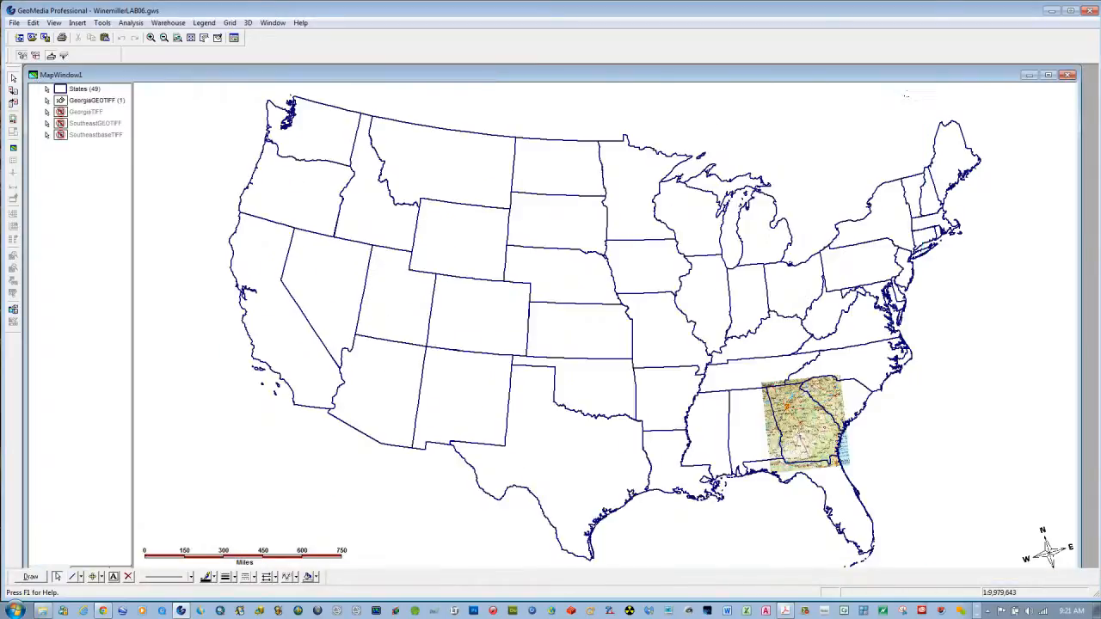
- Show the layout window again and check the saved layouts on Sheet3 and Sheet2
{"action": "left_click", "coordinate": [273, 23]}
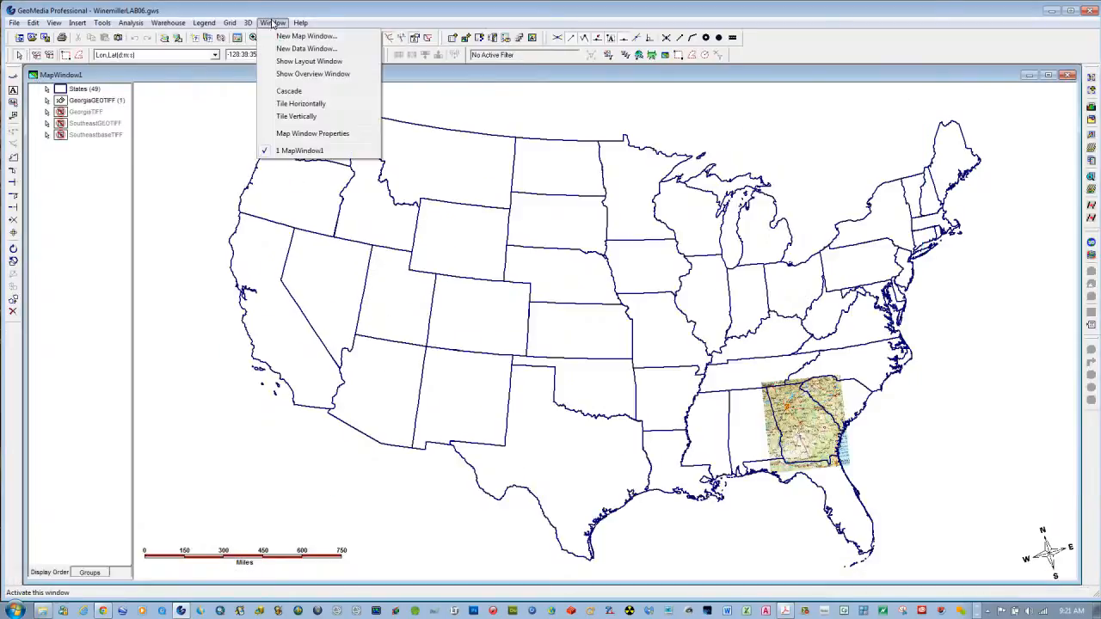
{"action": "left_click", "coordinate": [291, 64]}
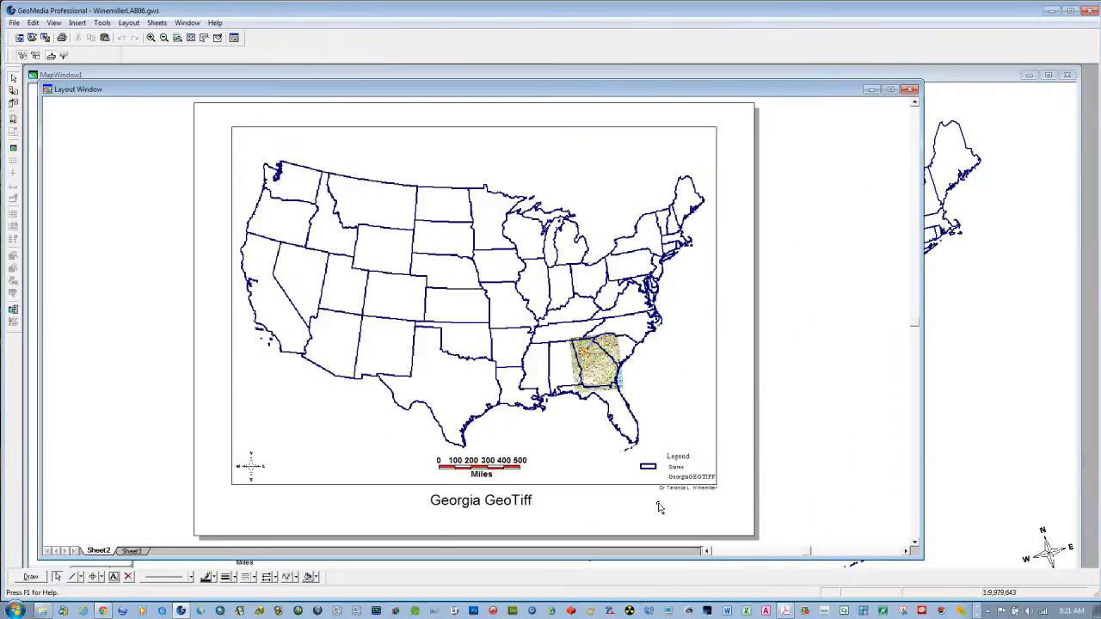
{"action": "left_click", "coordinate": [132, 551]}
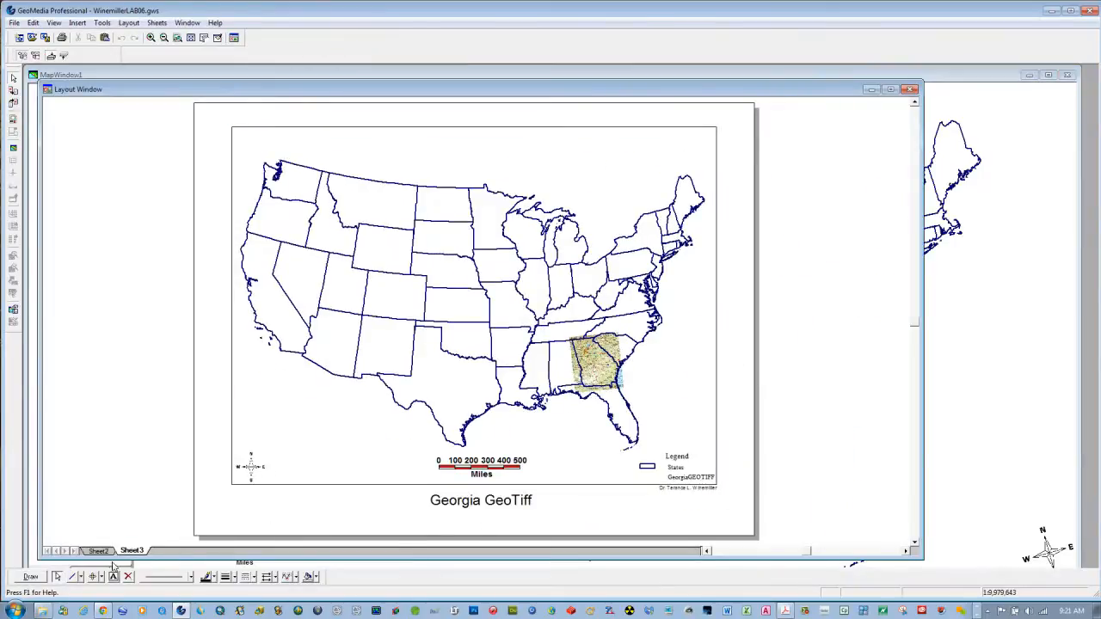
{"action": "left_click", "coordinate": [99, 551]}
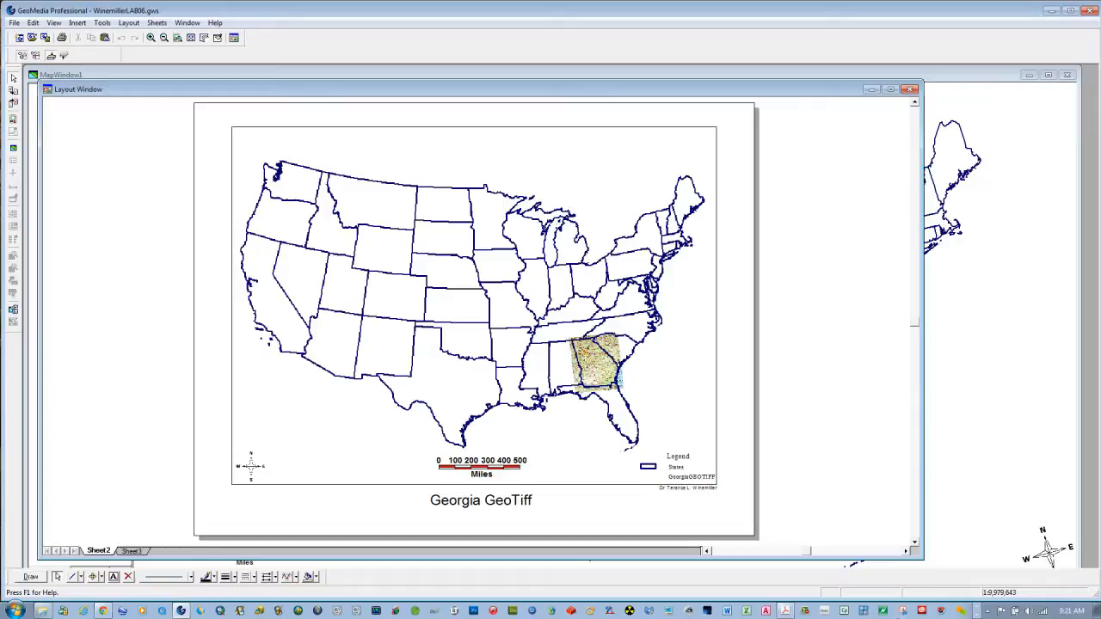
{"action": "left_click", "coordinate": [986, 612]}
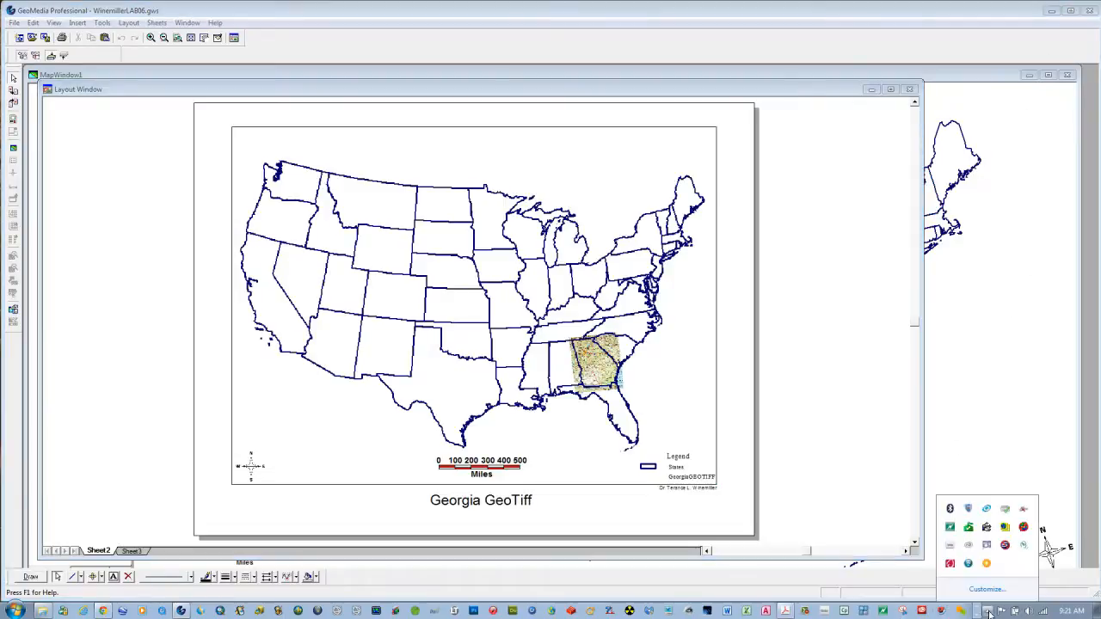